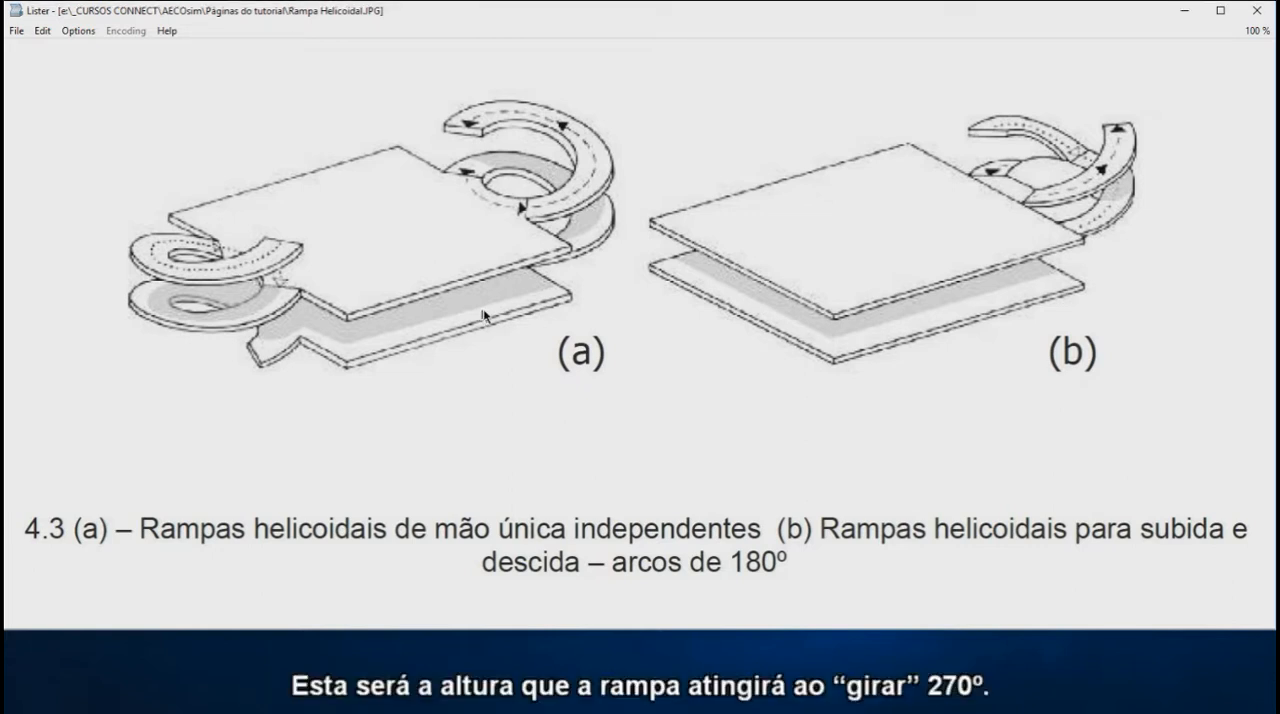
# Switch to AECOsim Building Designer, make the Top view active and turn off the ACS plane and ACS plane snap locks
pyautogui.hotkey('alt', 'Tab')
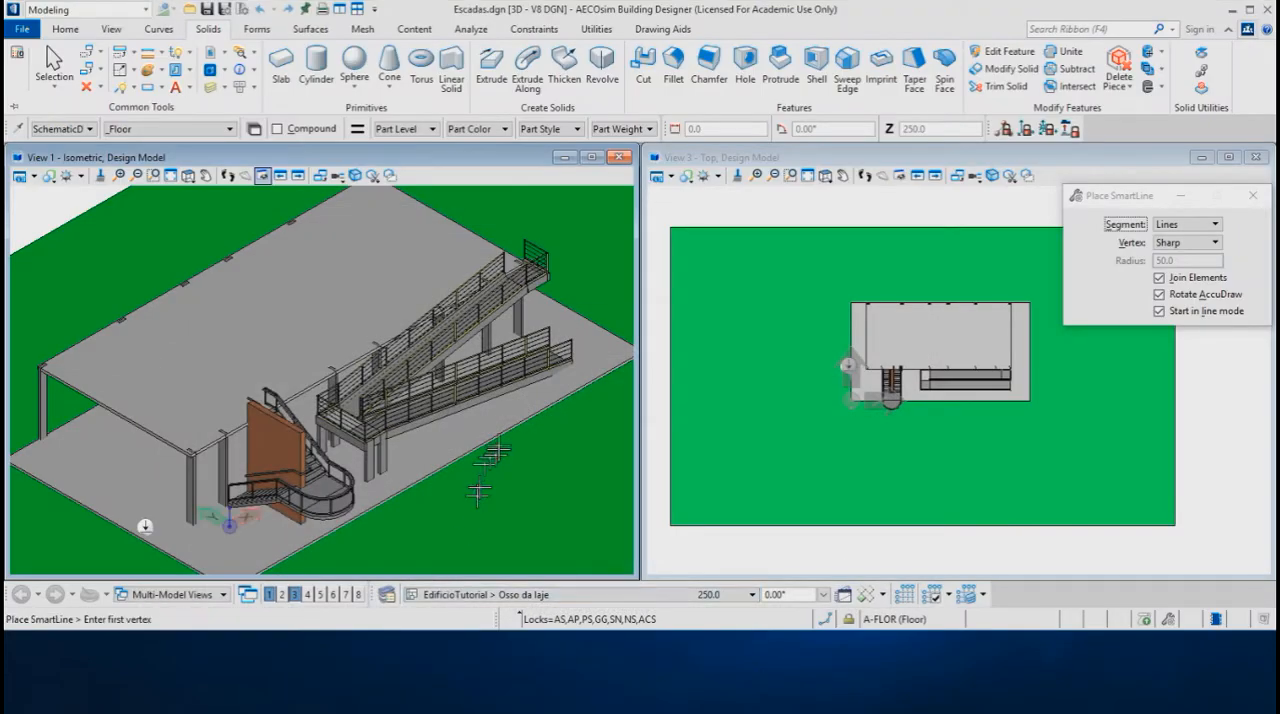
pyautogui.moveTo(760, 345); pyautogui.dragTo(1119, 338, button='middle')
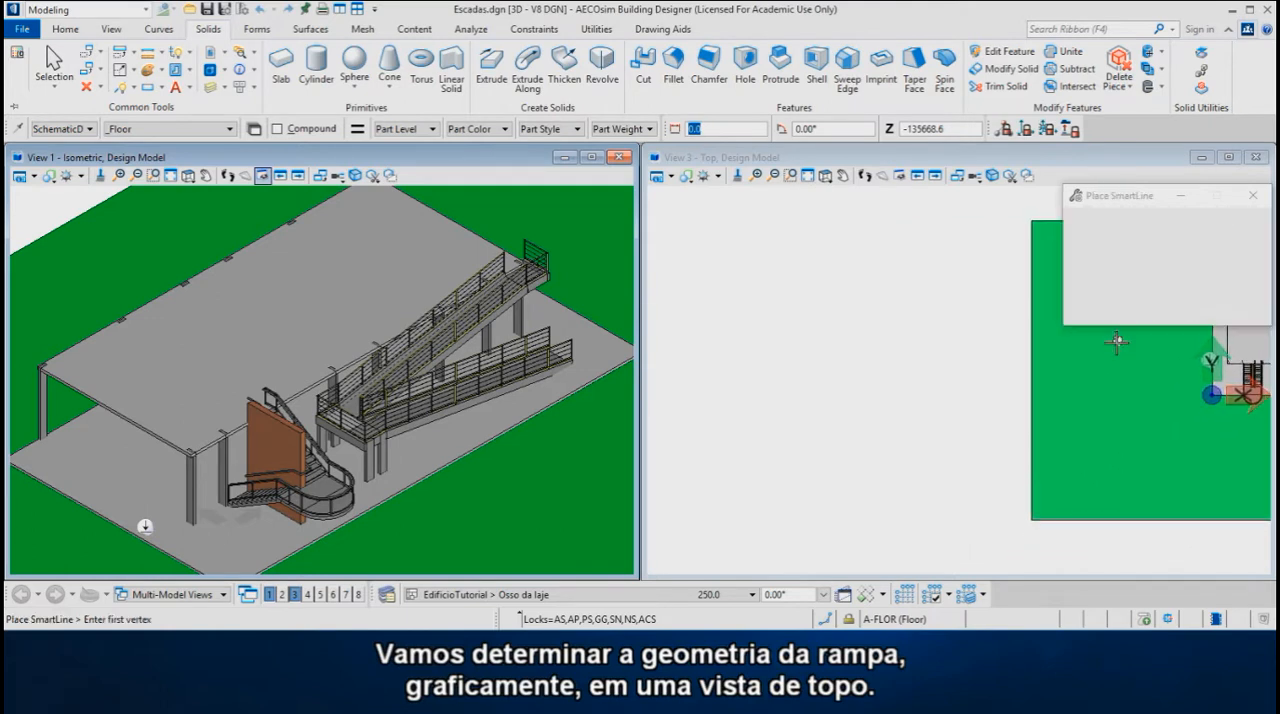
pyautogui.click(711, 161)
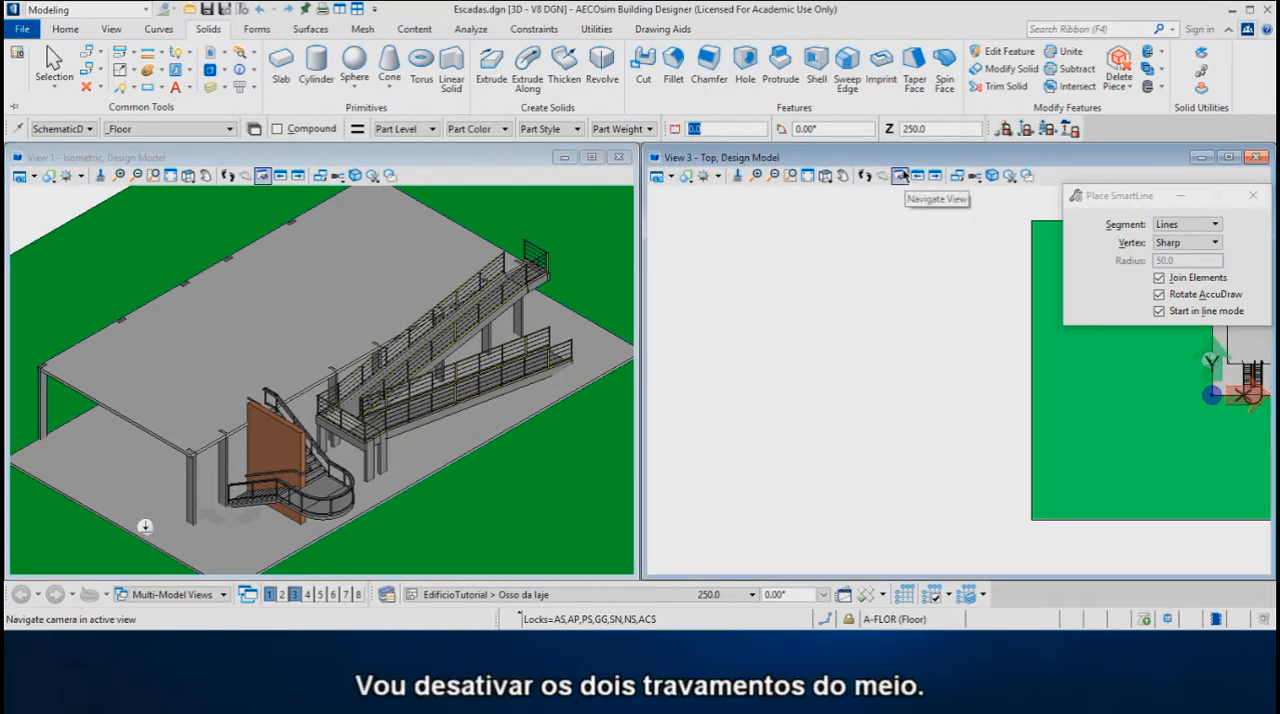
pyautogui.click(1032, 131)
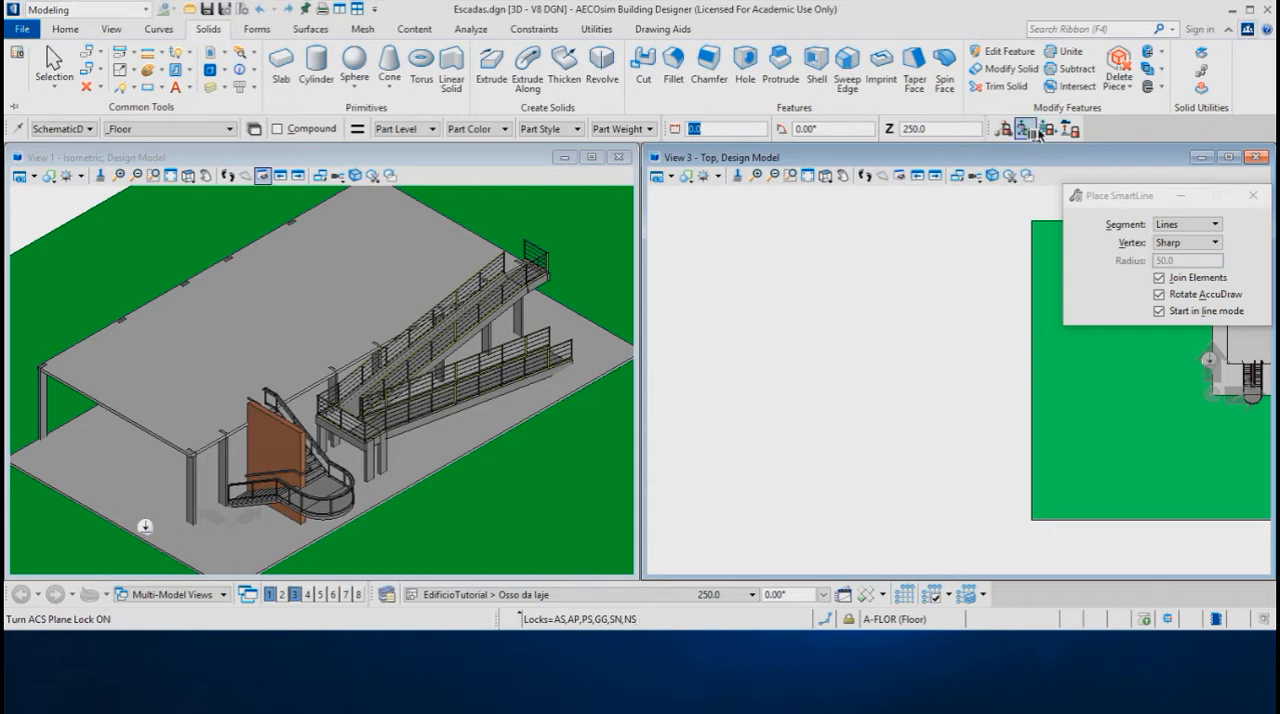
pyautogui.click(1028, 132)
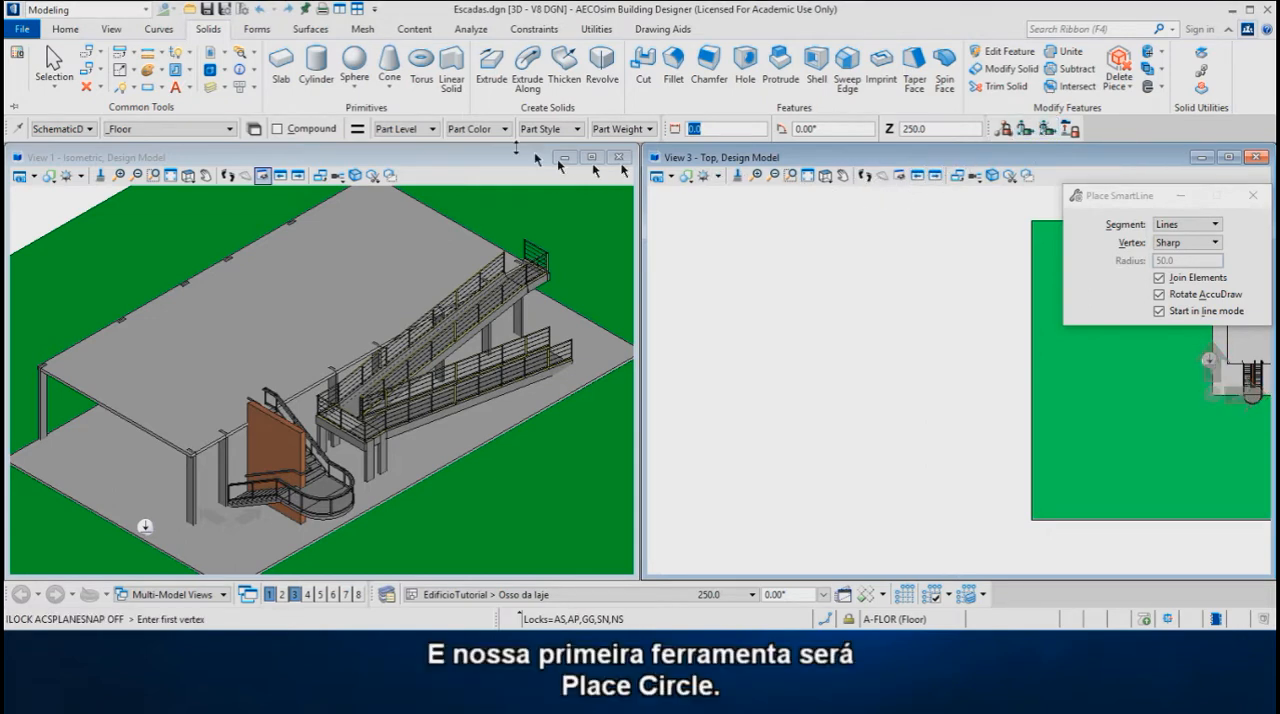
# Place a circle by center with a radius of 3750 in the empty area west of the green site in the Top view
pyautogui.click(162, 89)
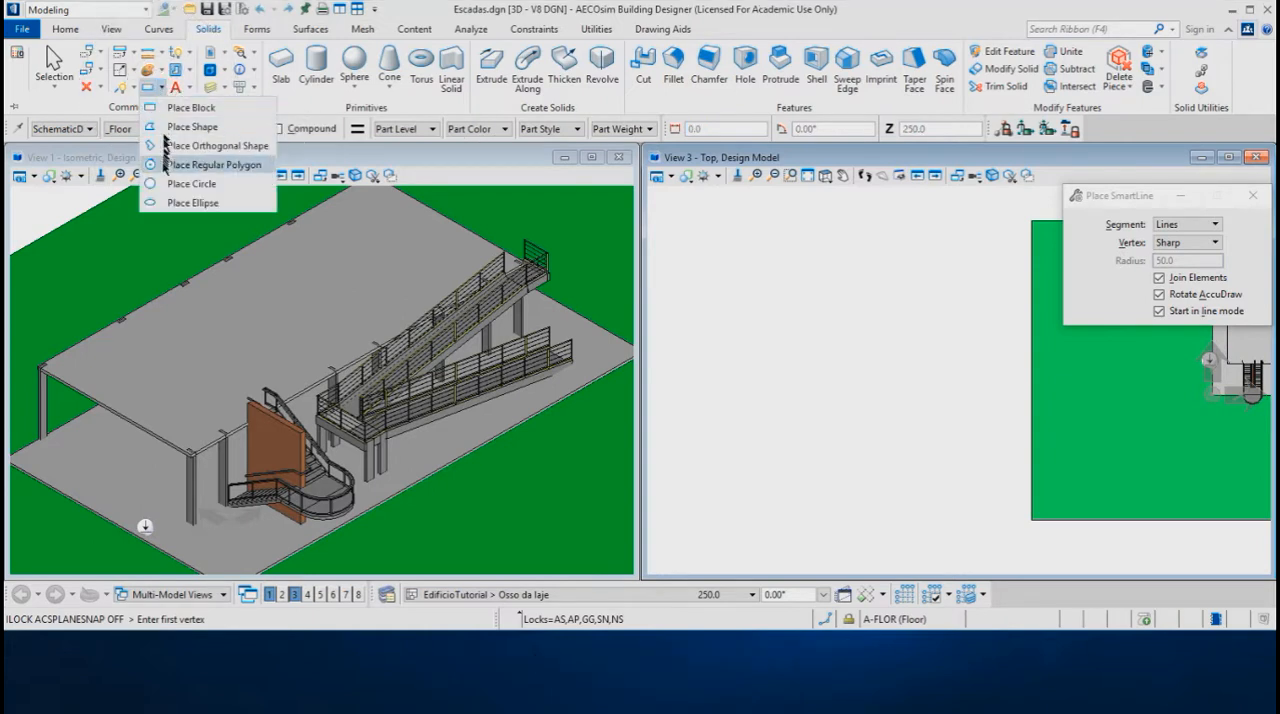
pyautogui.click(190, 184)
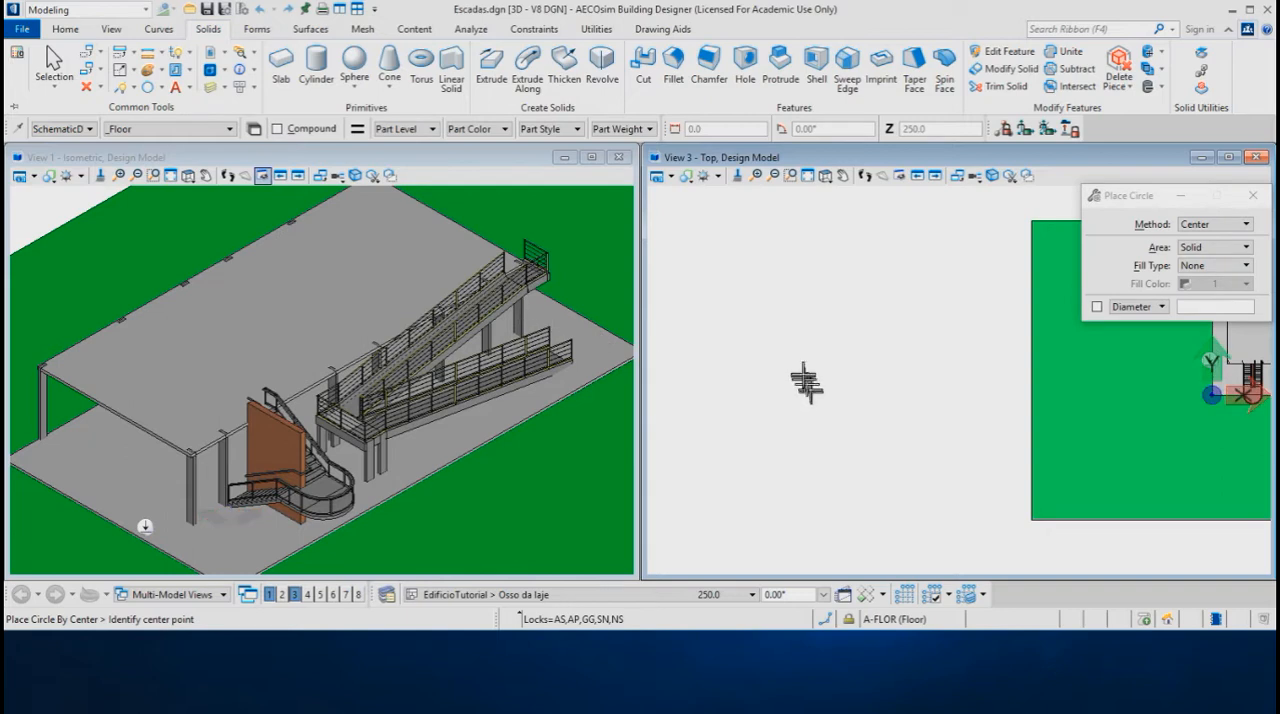
pyautogui.click(811, 372)
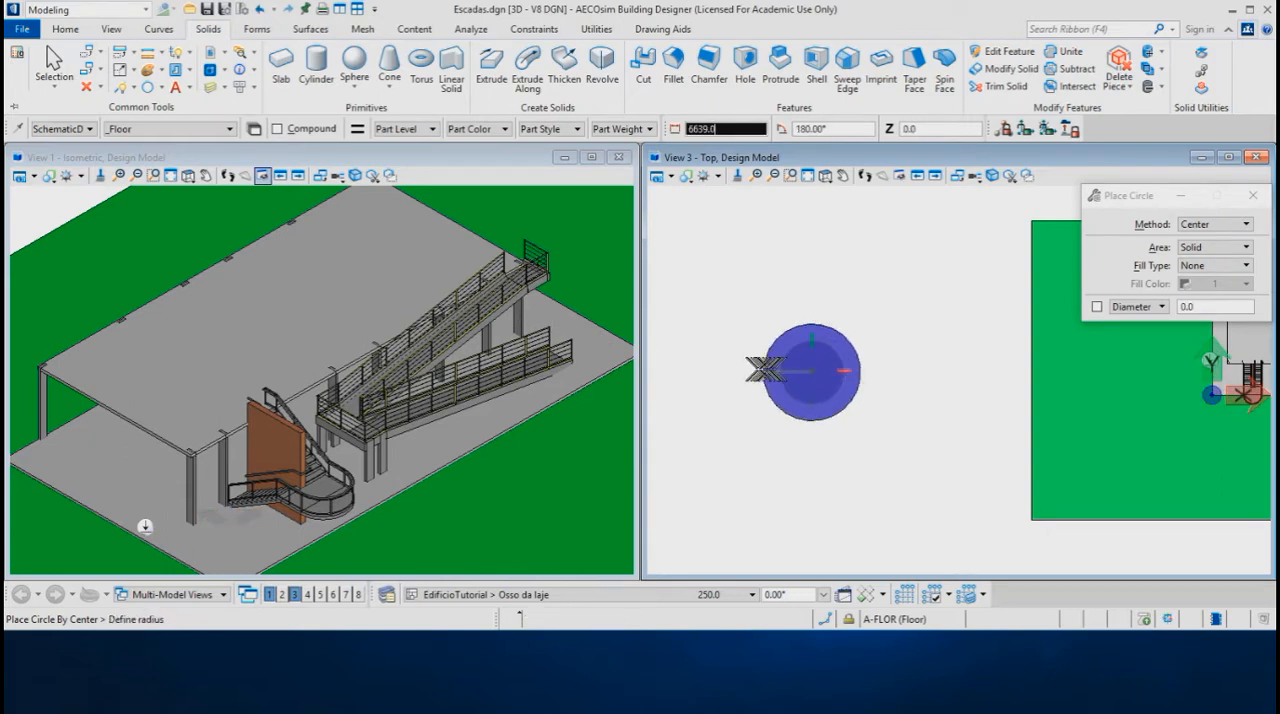
pyautogui.write('3750')
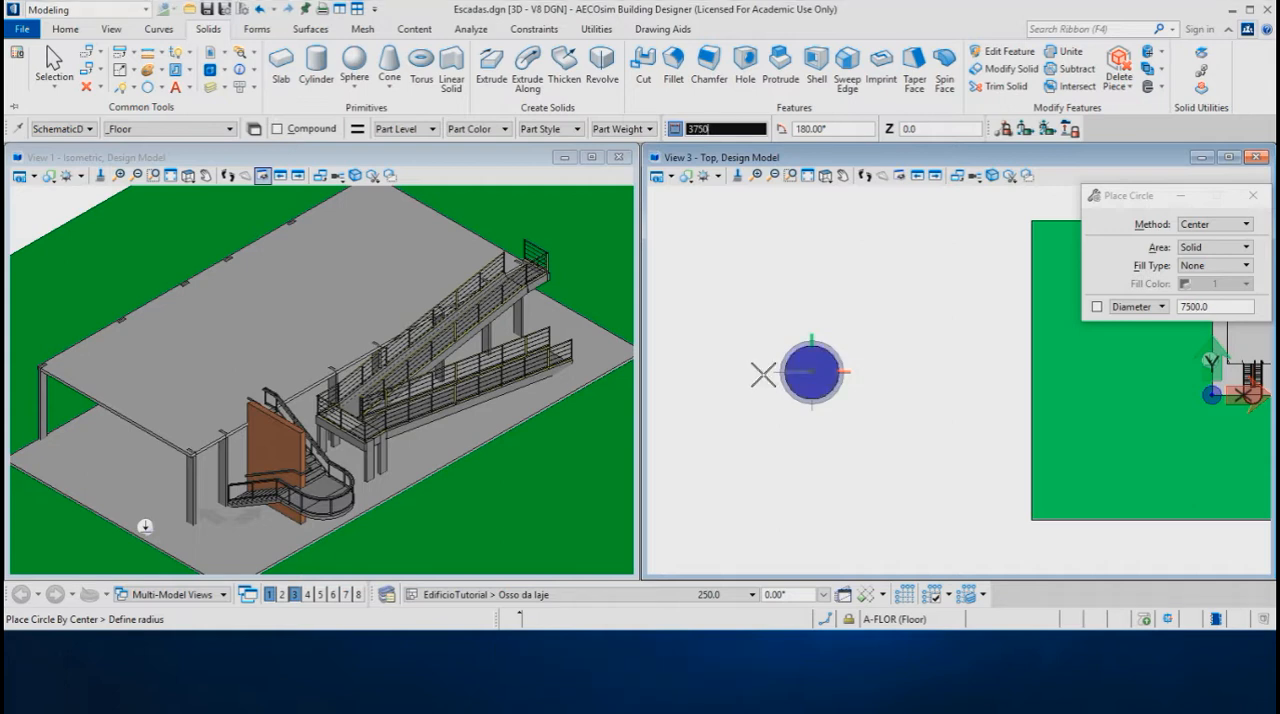
pyautogui.click(763, 374)
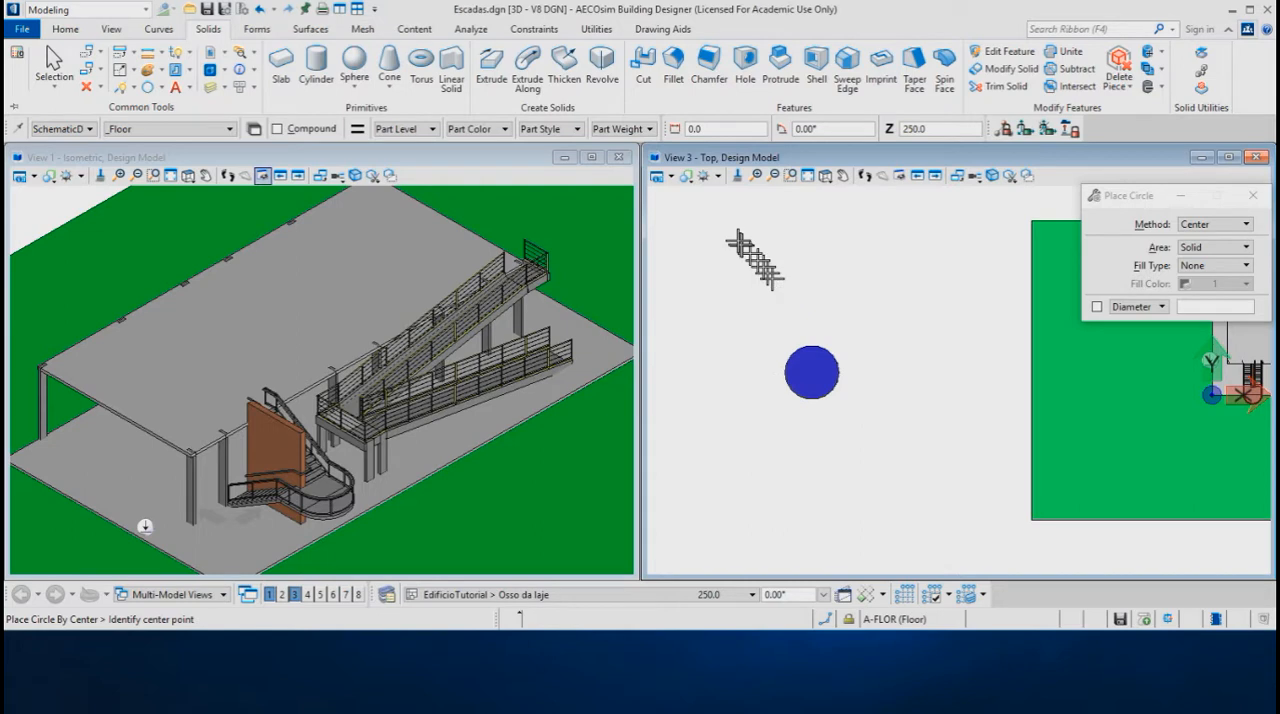
# Change the Top view's display style to Wireframe and return to circle placement
pyautogui.click(691, 181)
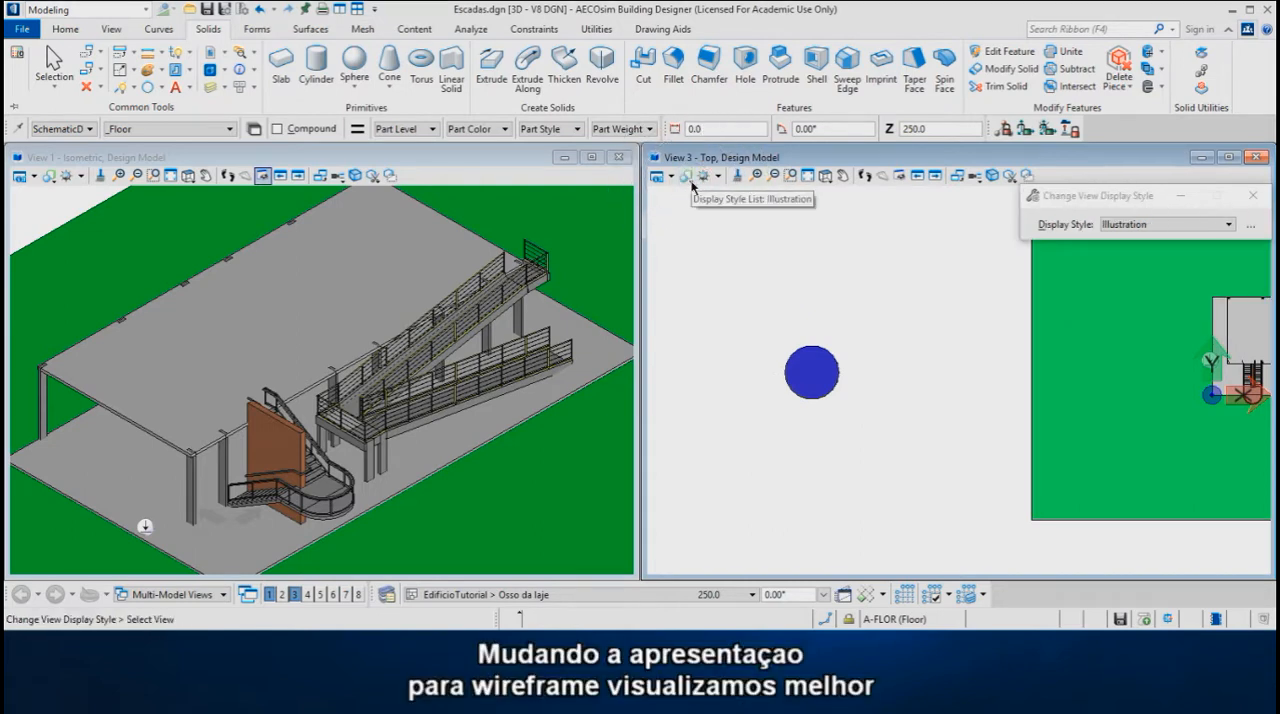
pyautogui.click(691, 181)
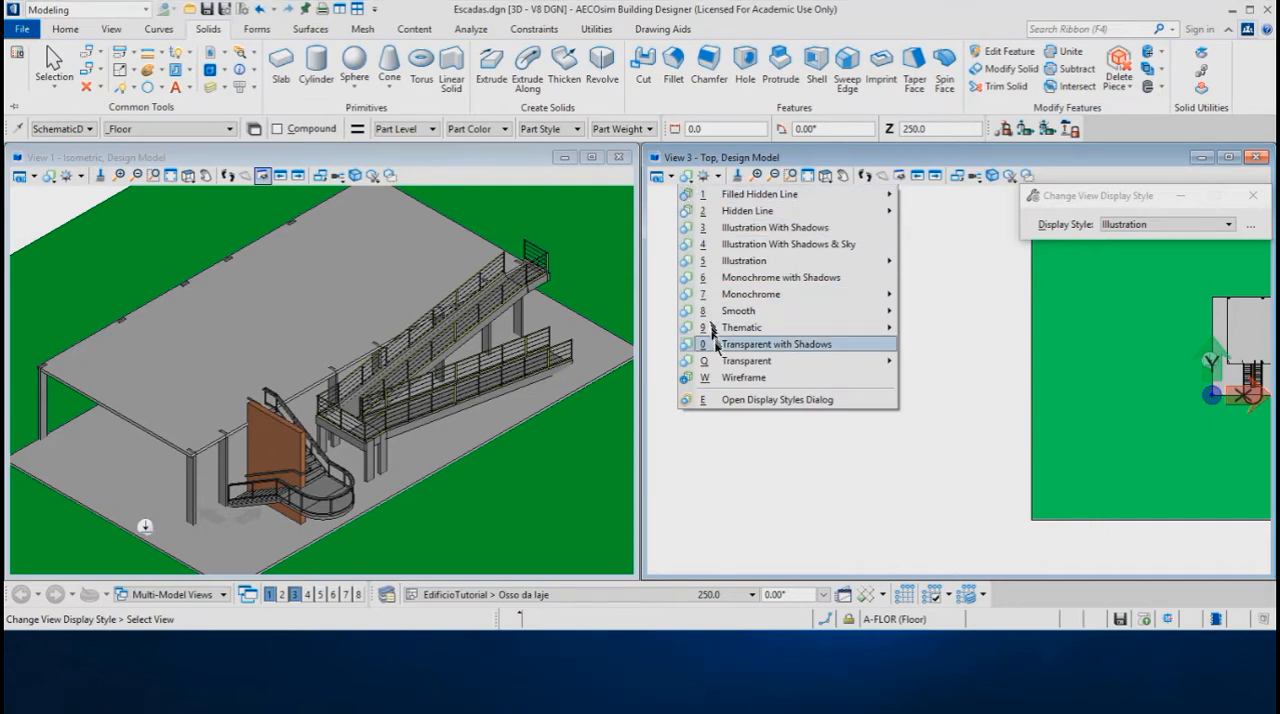
pyautogui.click(729, 380)
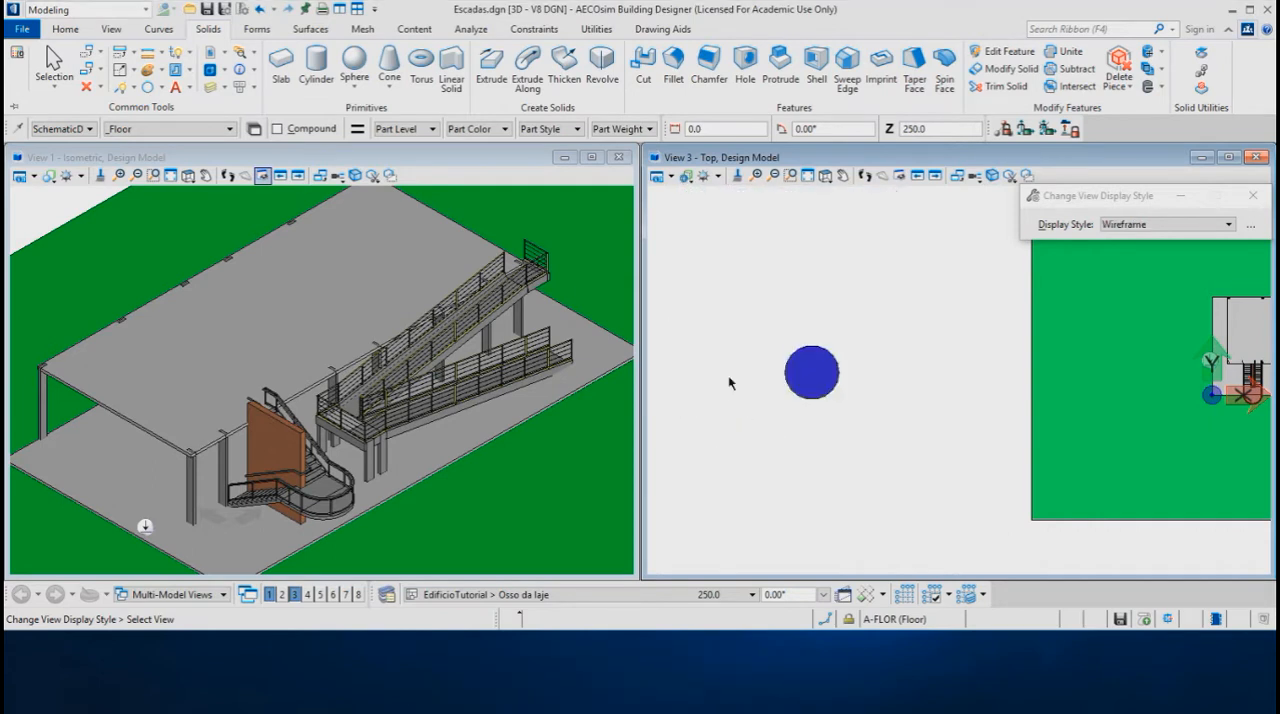
pyautogui.rightClick(734, 376)
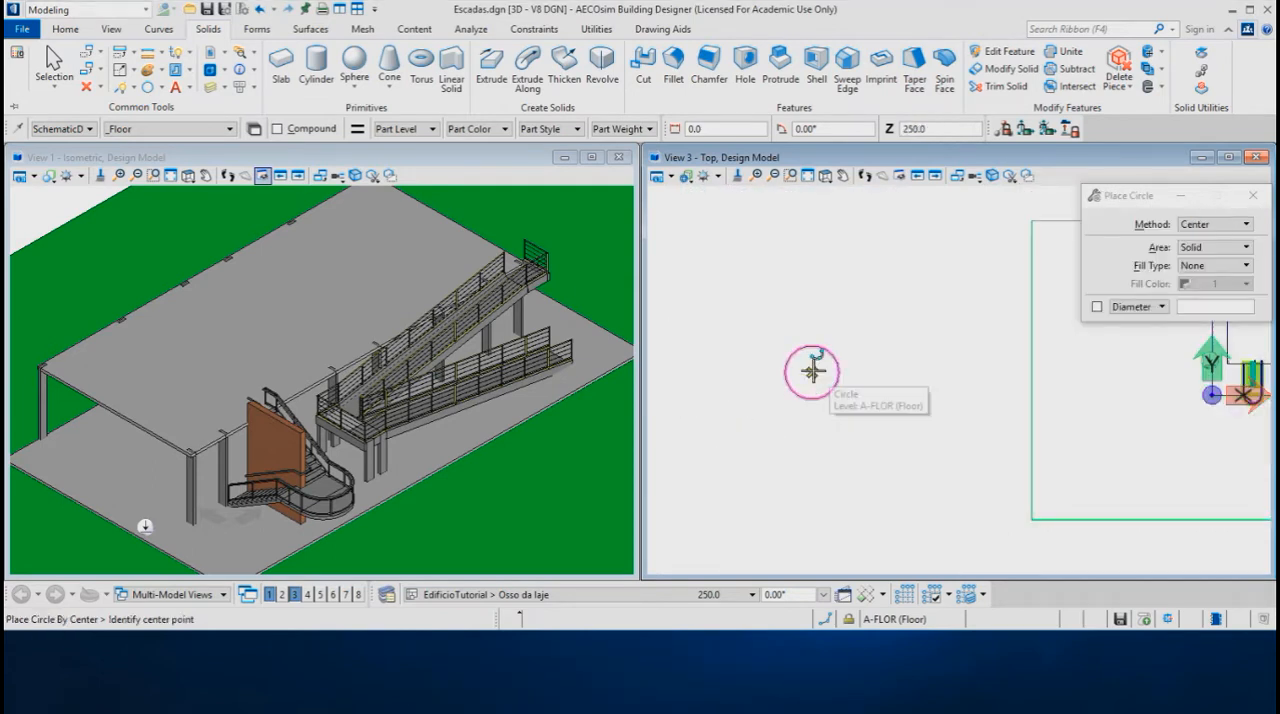
# Place a concentric outer circle whose radius is the inner circle's radius plus 4000
pyautogui.click(812, 372)
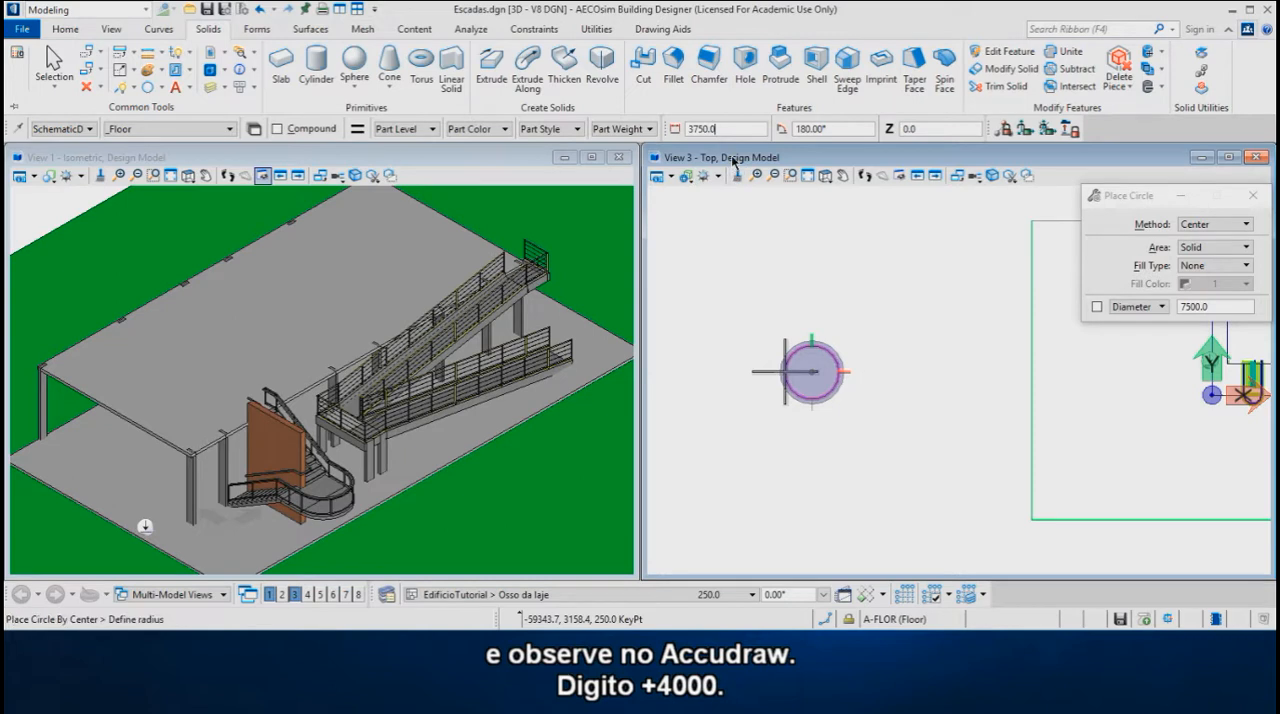
pyautogui.write('+4')
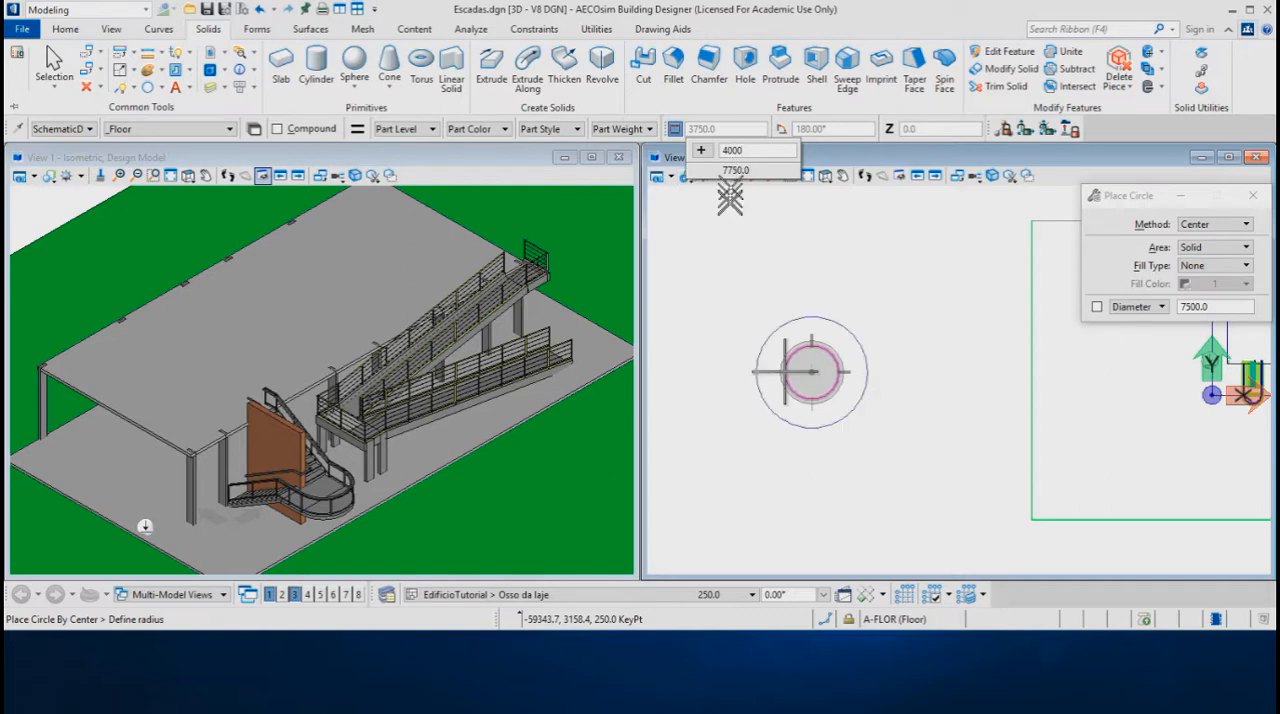
pyautogui.click(719, 334)
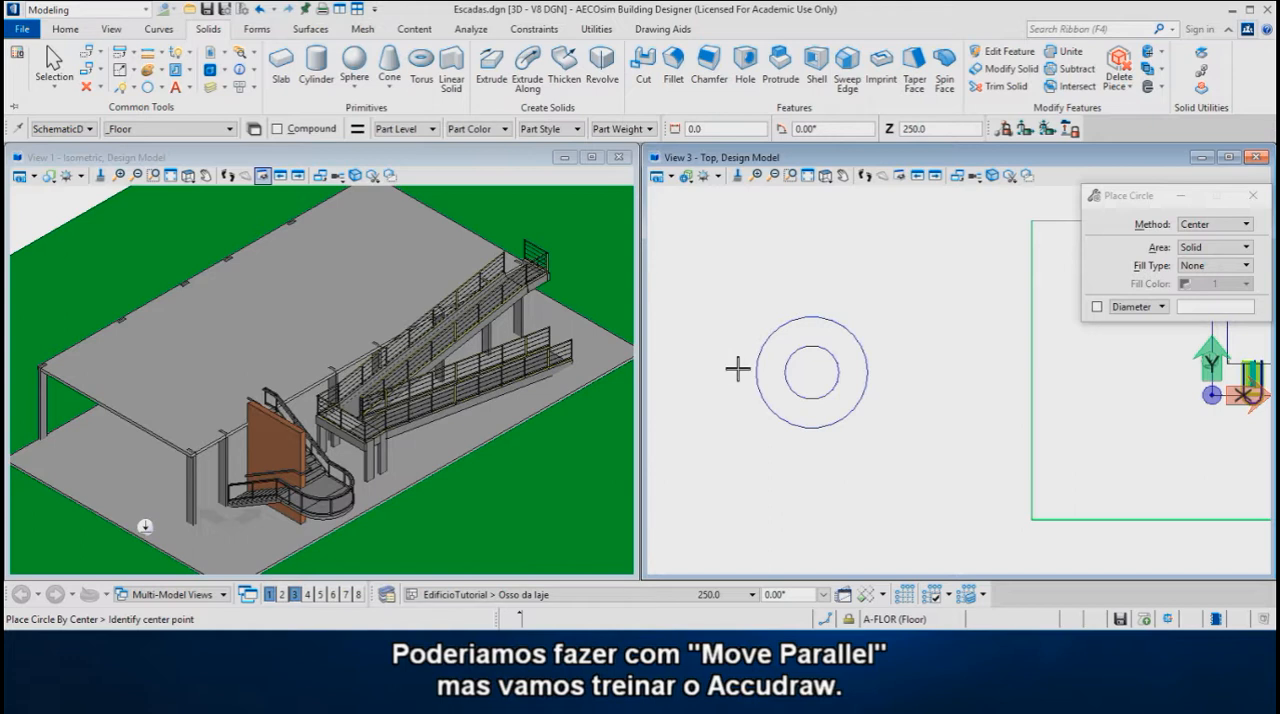
# Place a third concentric circle midway between the inner and outer circles by halving the distance between their edges
pyautogui.click(813, 372)
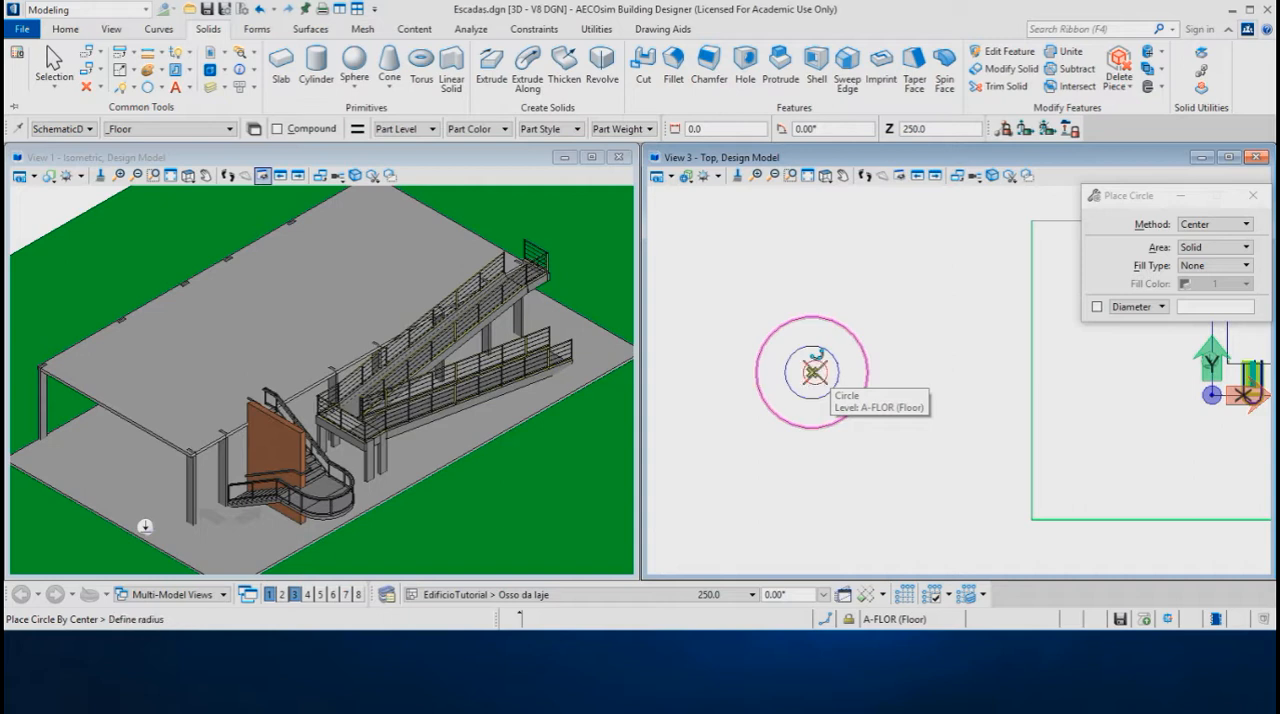
pyautogui.scroll(1, 781, 382)
pyautogui.scroll(4, 781, 382)
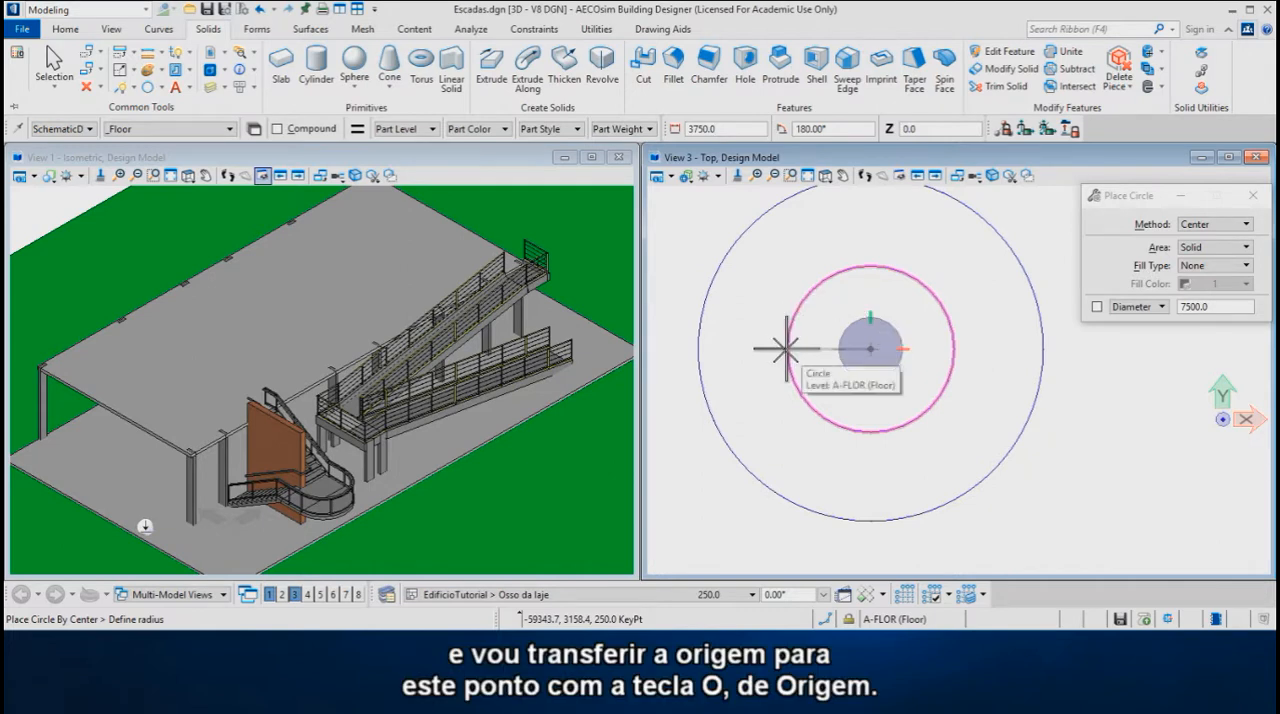
pyautogui.press('o')
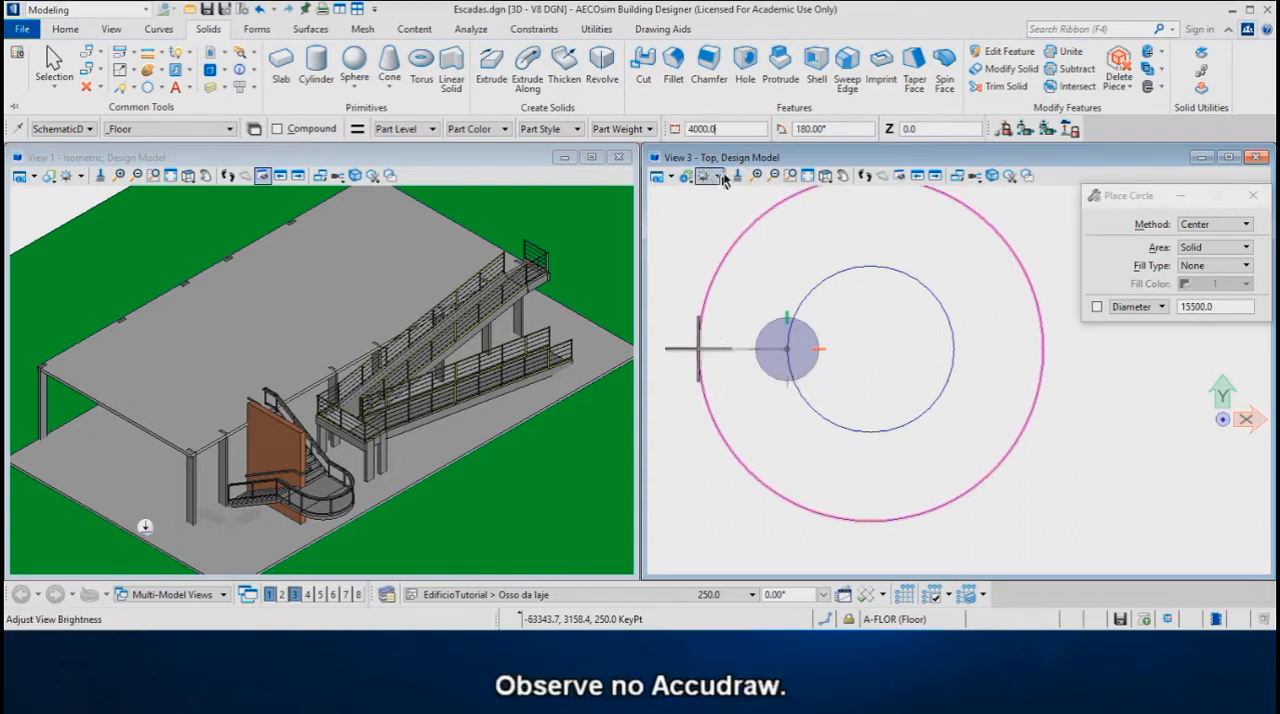
pyautogui.press('/')
pyautogui.press('2')
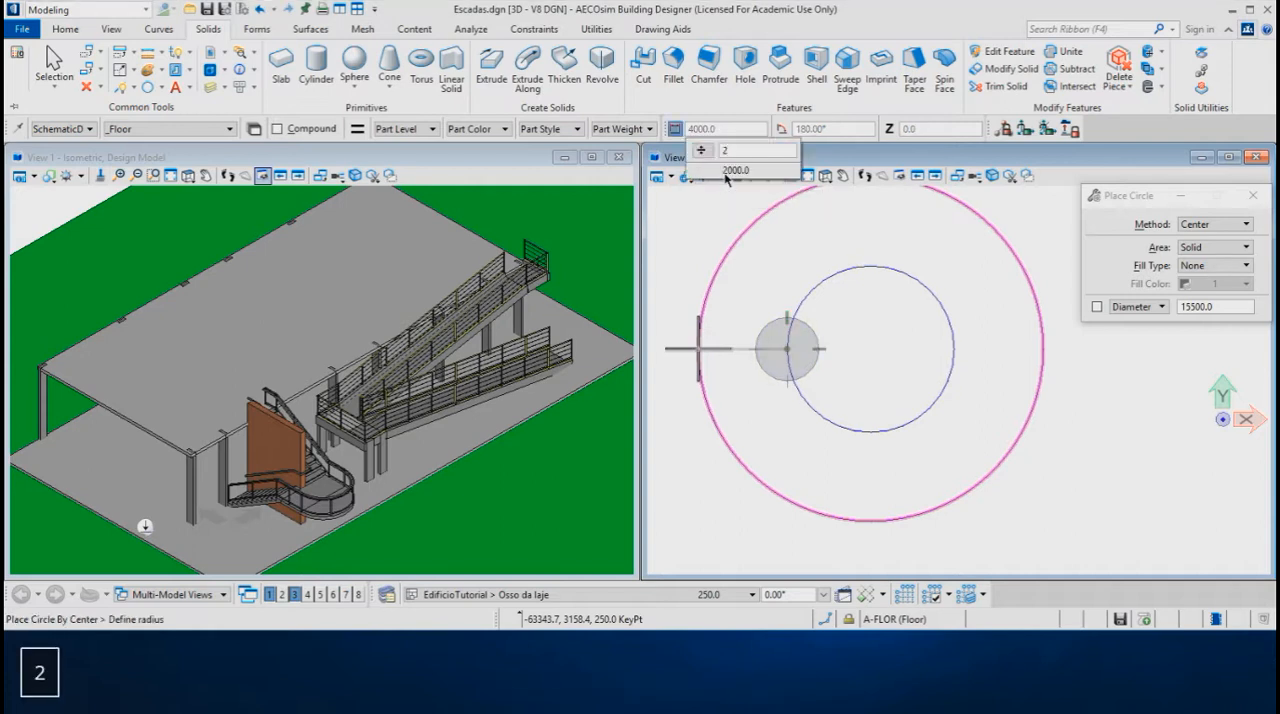
pyautogui.press('Return')
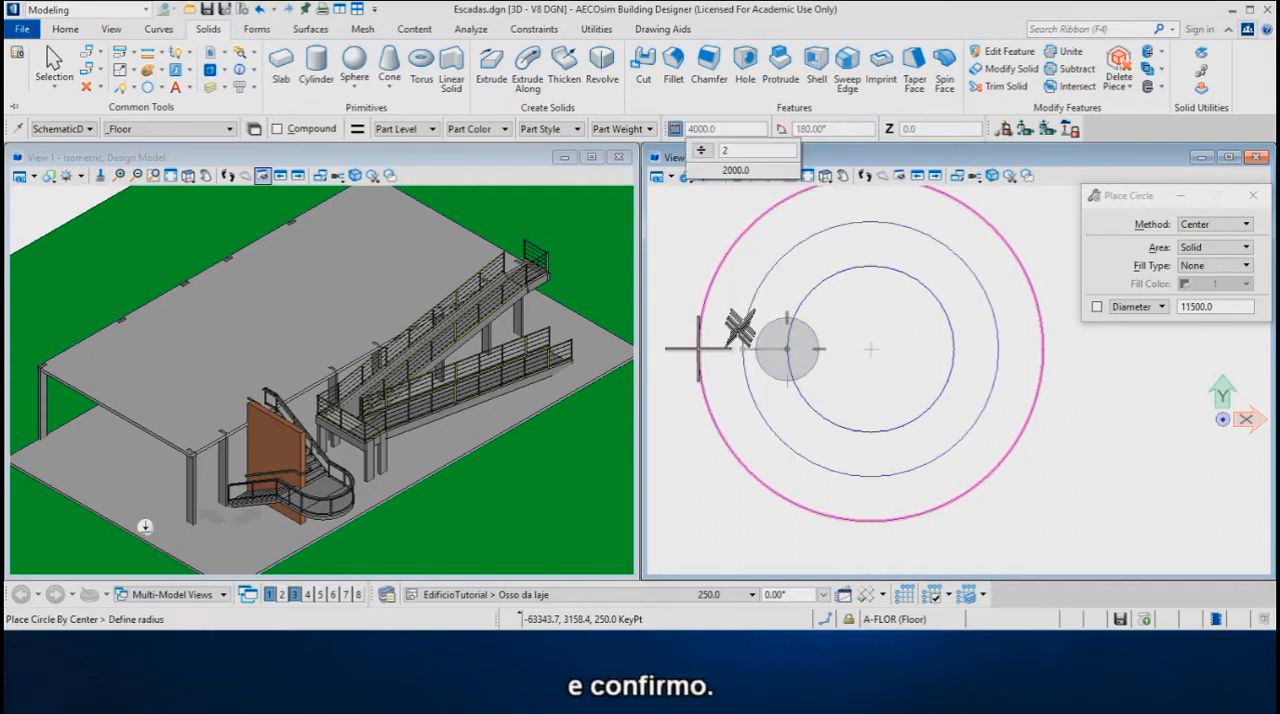
pyautogui.click(733, 337)
# Draw a horizontal SmartLine from the middle circle's west quadrant, with its length set to that circle's diameter multiplied by pi
pyautogui.scroll(-2, 875, 360)
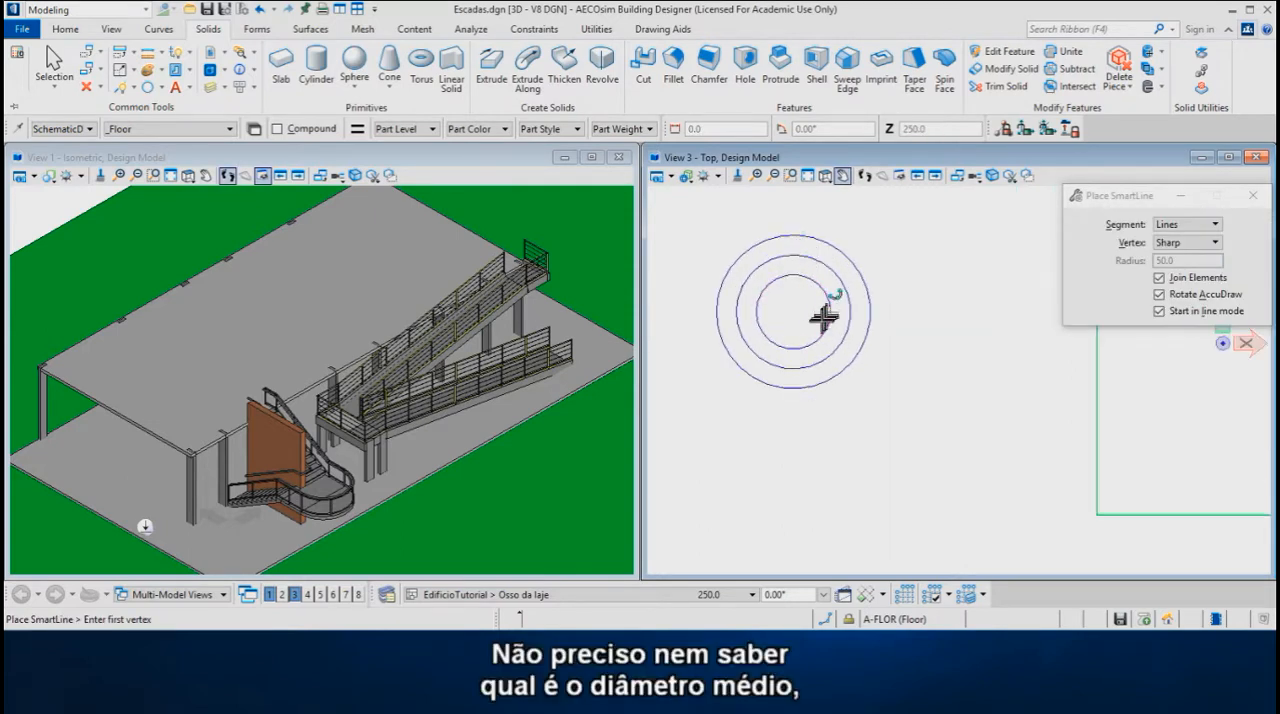
pyautogui.click(737, 311)
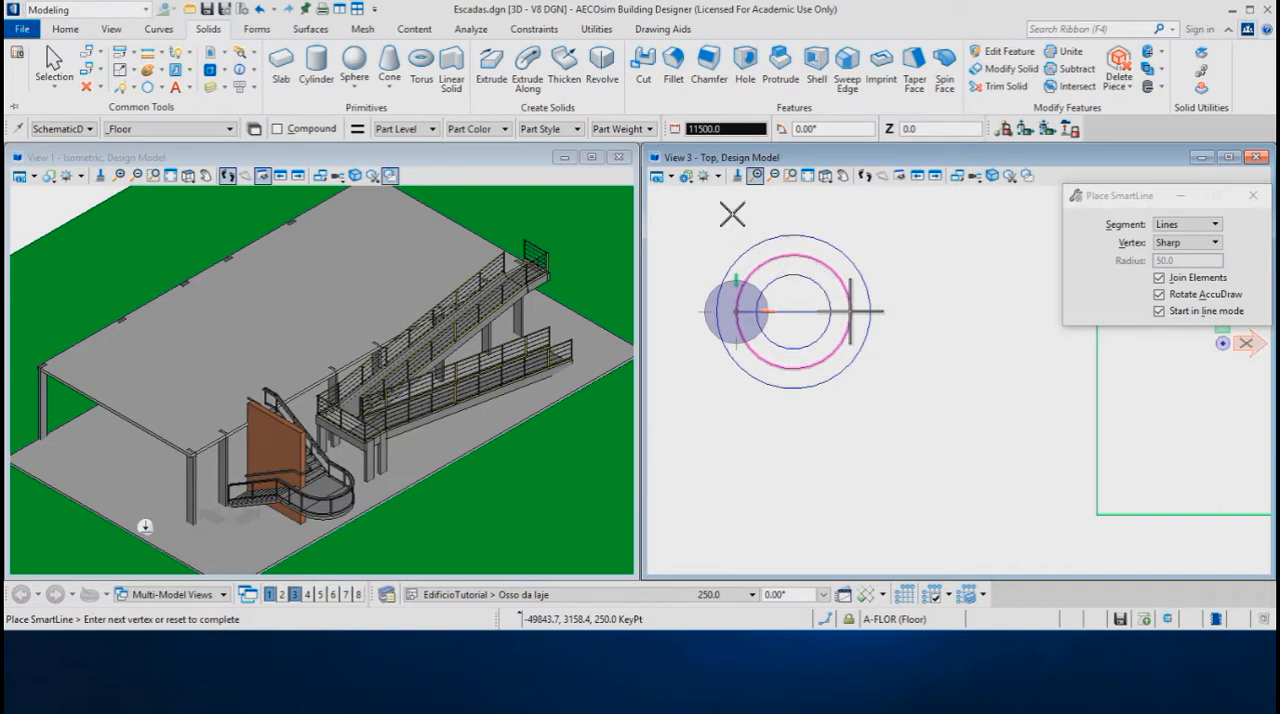
pyautogui.press('*')
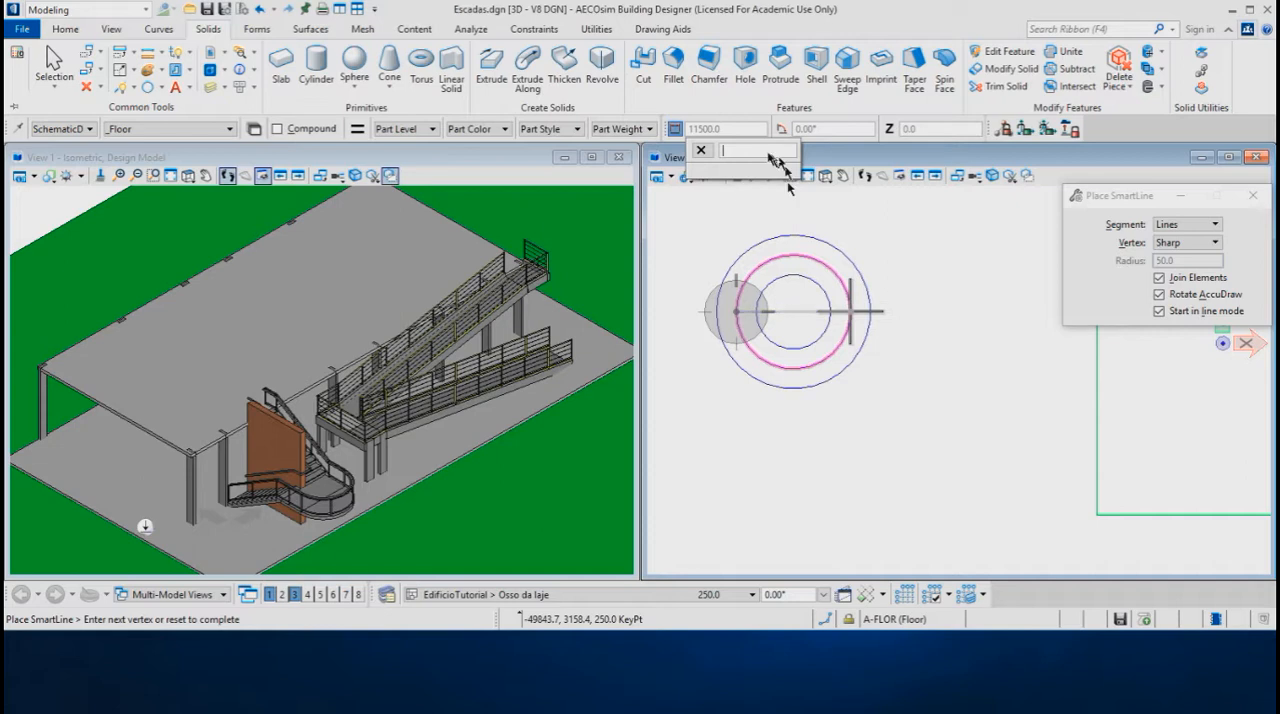
pyautogui.write('pi')
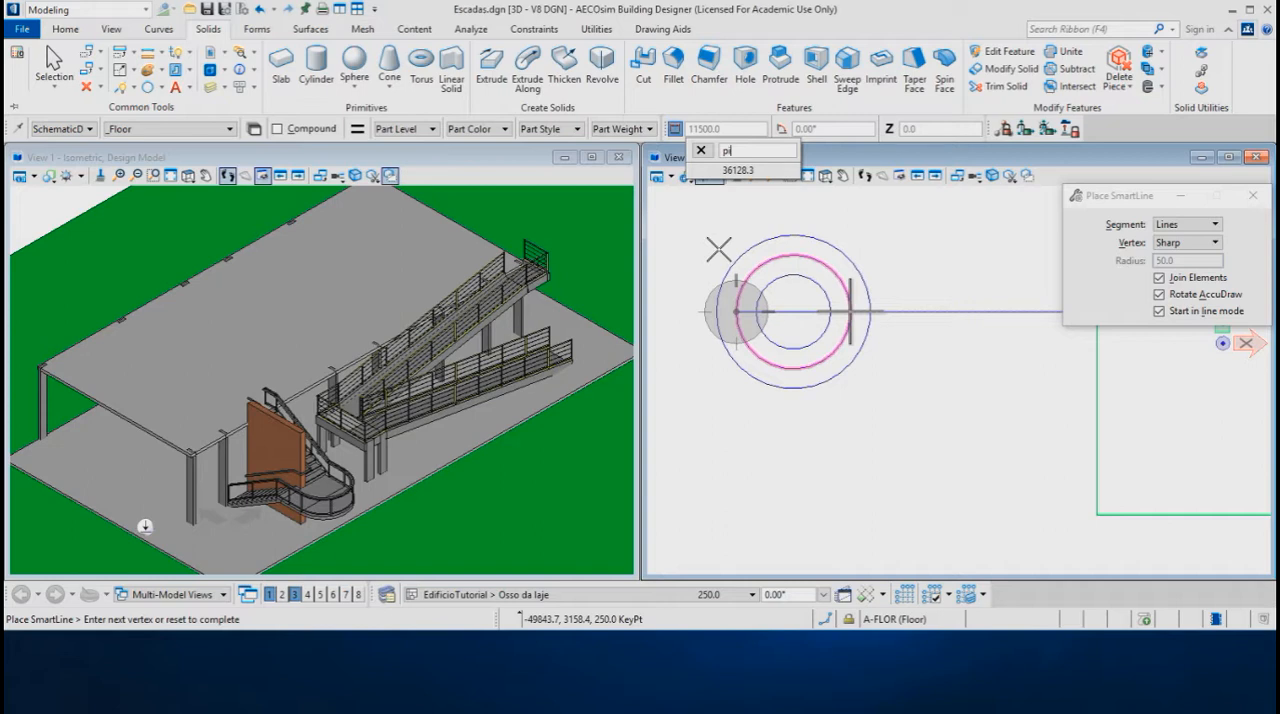
pyautogui.click(718, 249)
pyautogui.scroll(-2, 708, 262)
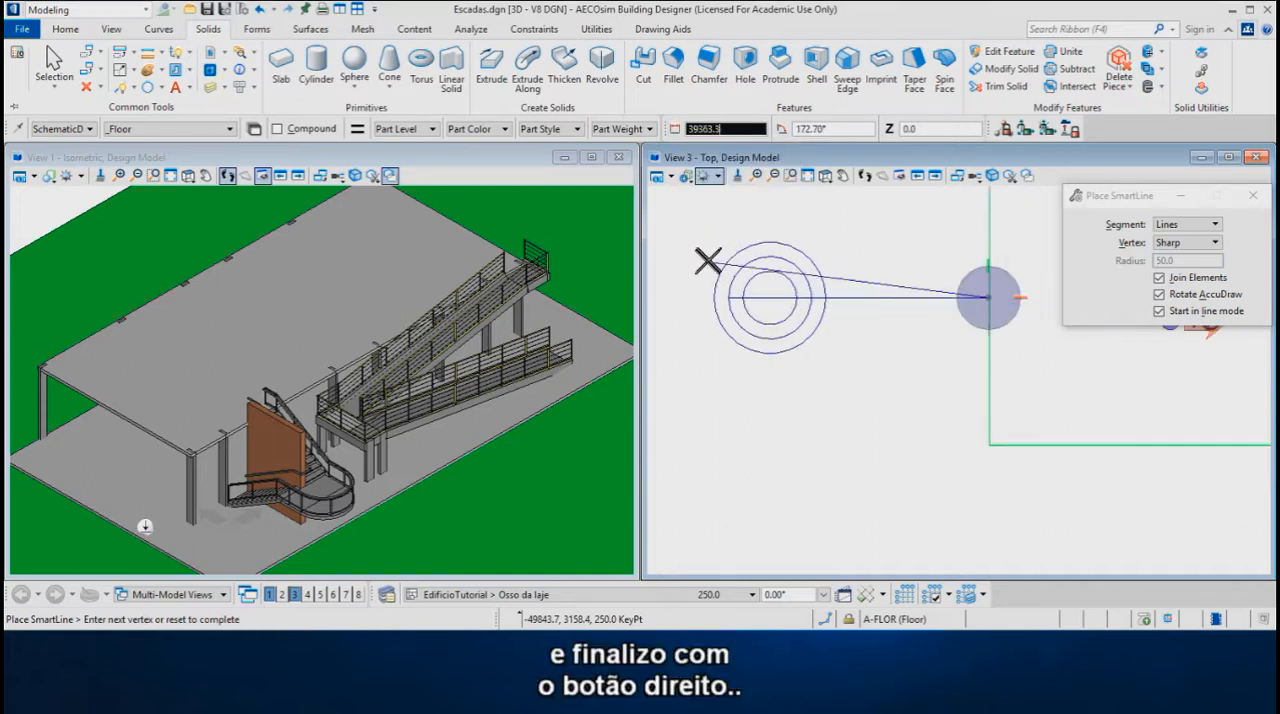
pyautogui.scroll(-1, 710, 260)
pyautogui.rightClick(824, 252)
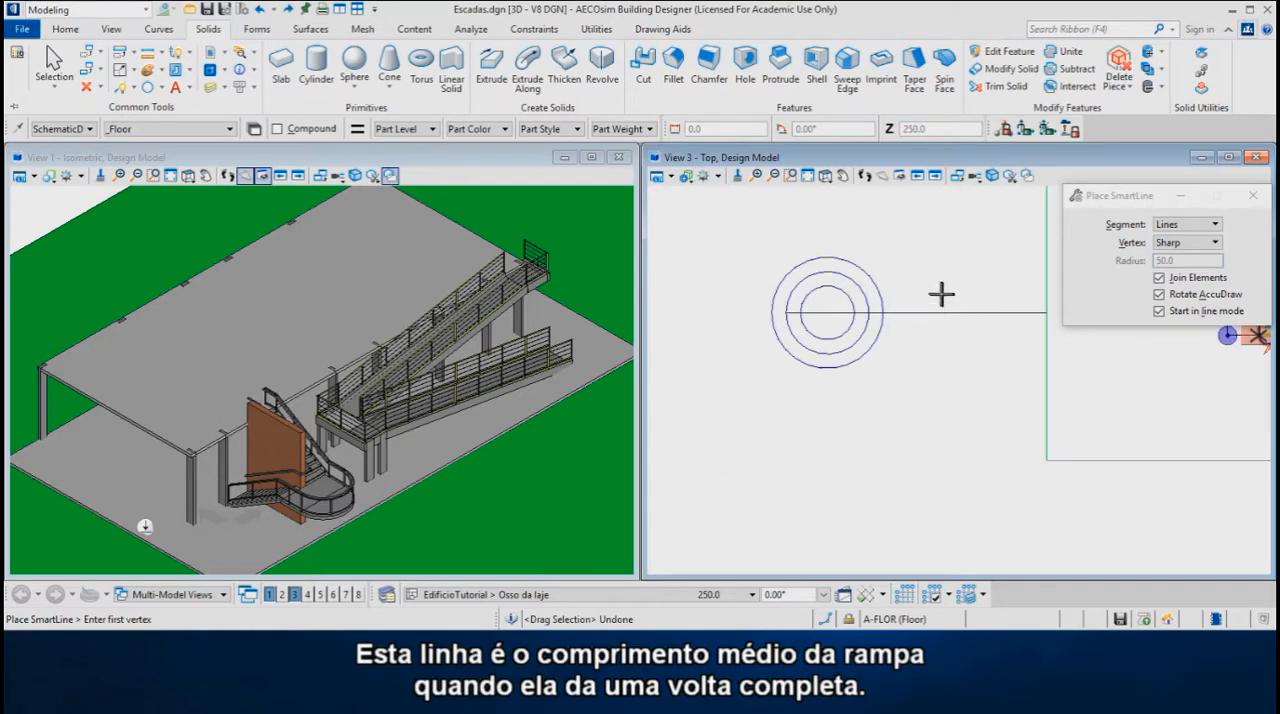
# Move the circumference-length line to the empty area below the circles and deselect it
pyautogui.rightClick(945, 300)
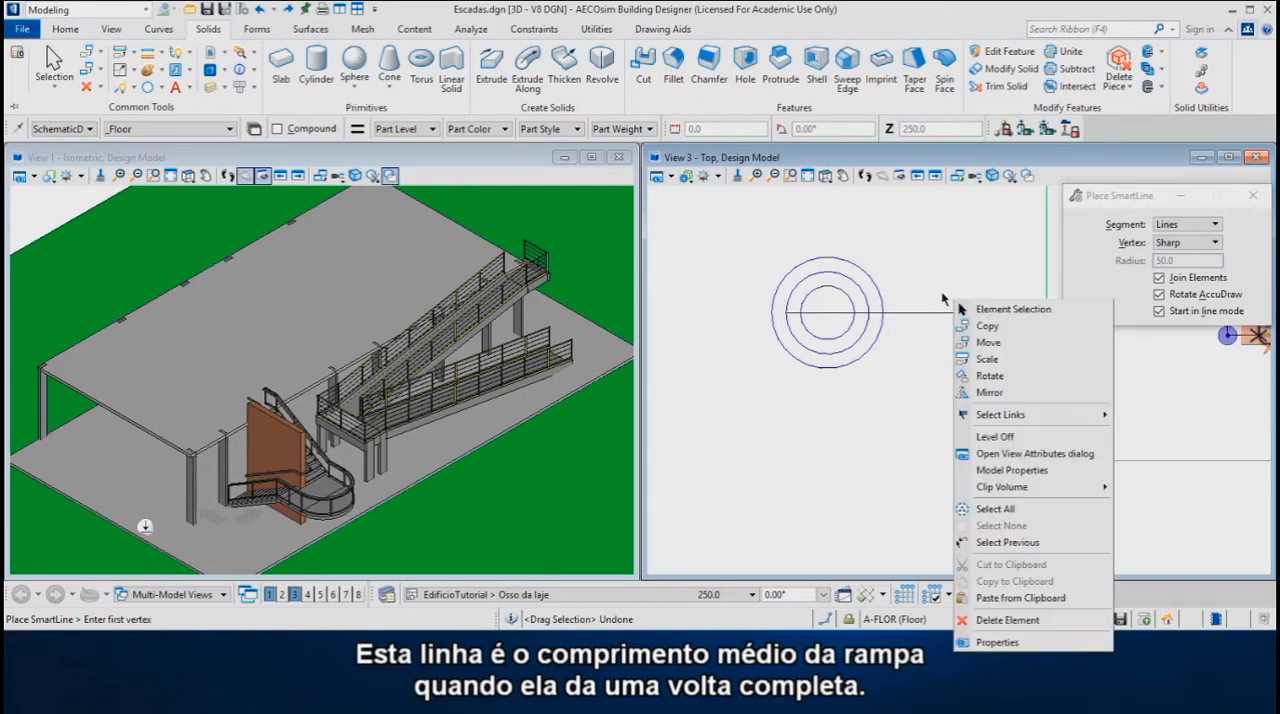
pyautogui.click(1010, 309)
pyautogui.moveTo(944, 316); pyautogui.dragTo(870, 484)
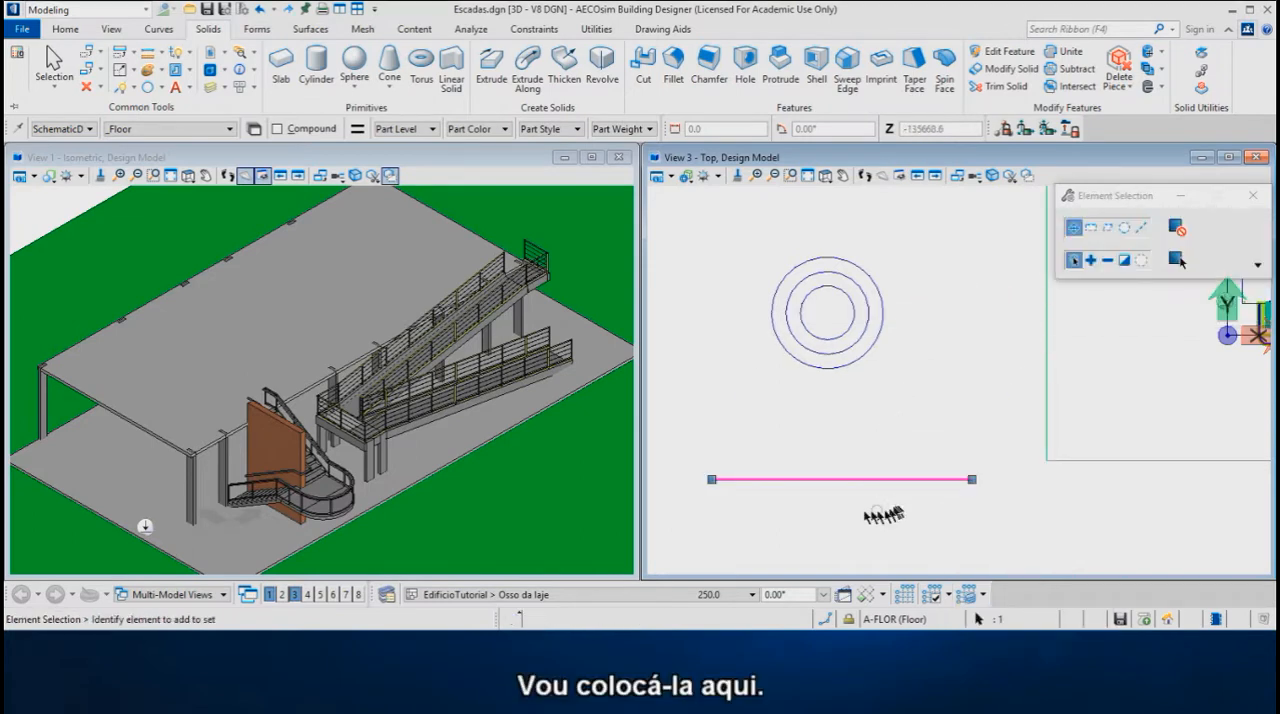
pyautogui.scroll(1, 794, 517)
pyautogui.click(829, 445)
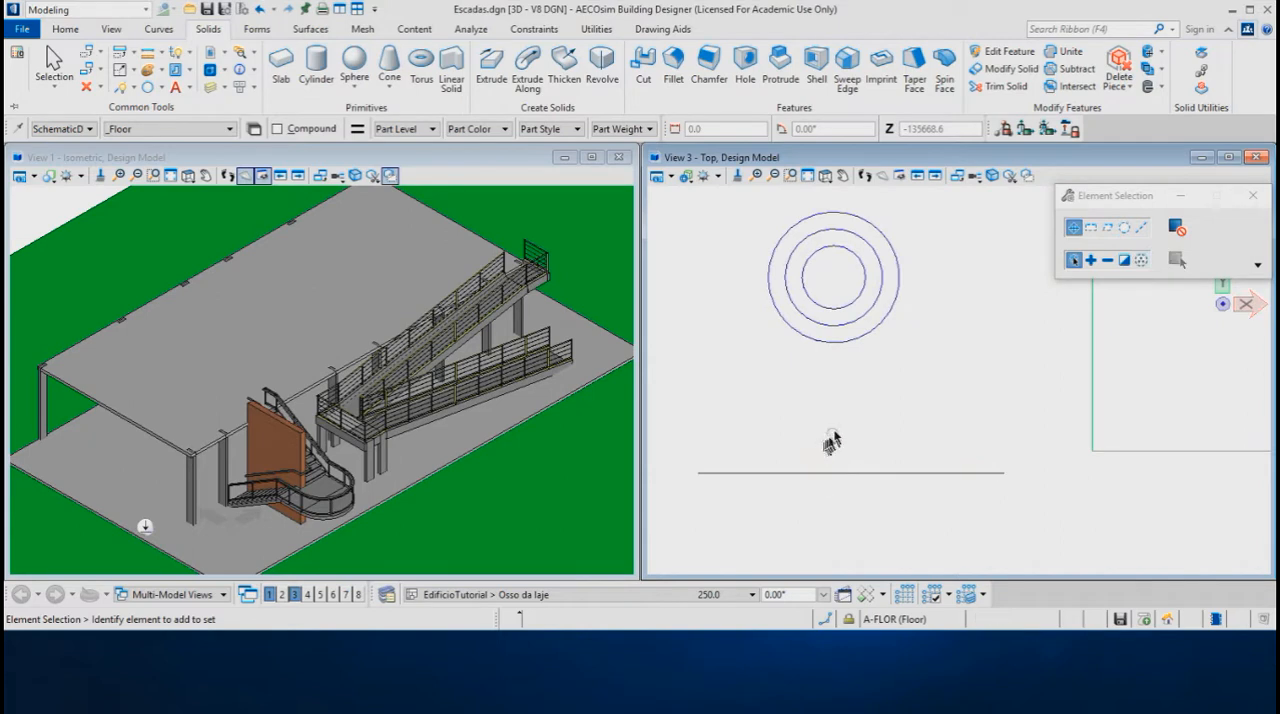
# Copy the horizontal line once, 3770 straight above the original
pyautogui.rightClick(862, 414)
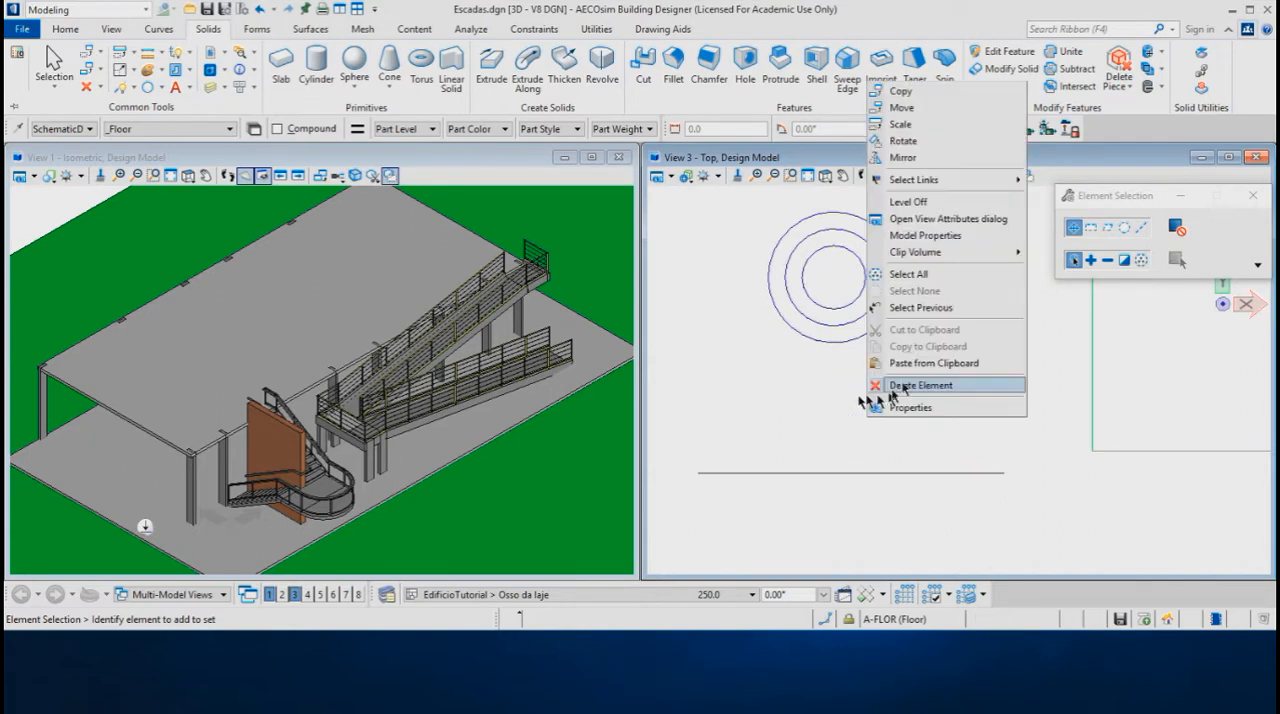
pyautogui.click(905, 91)
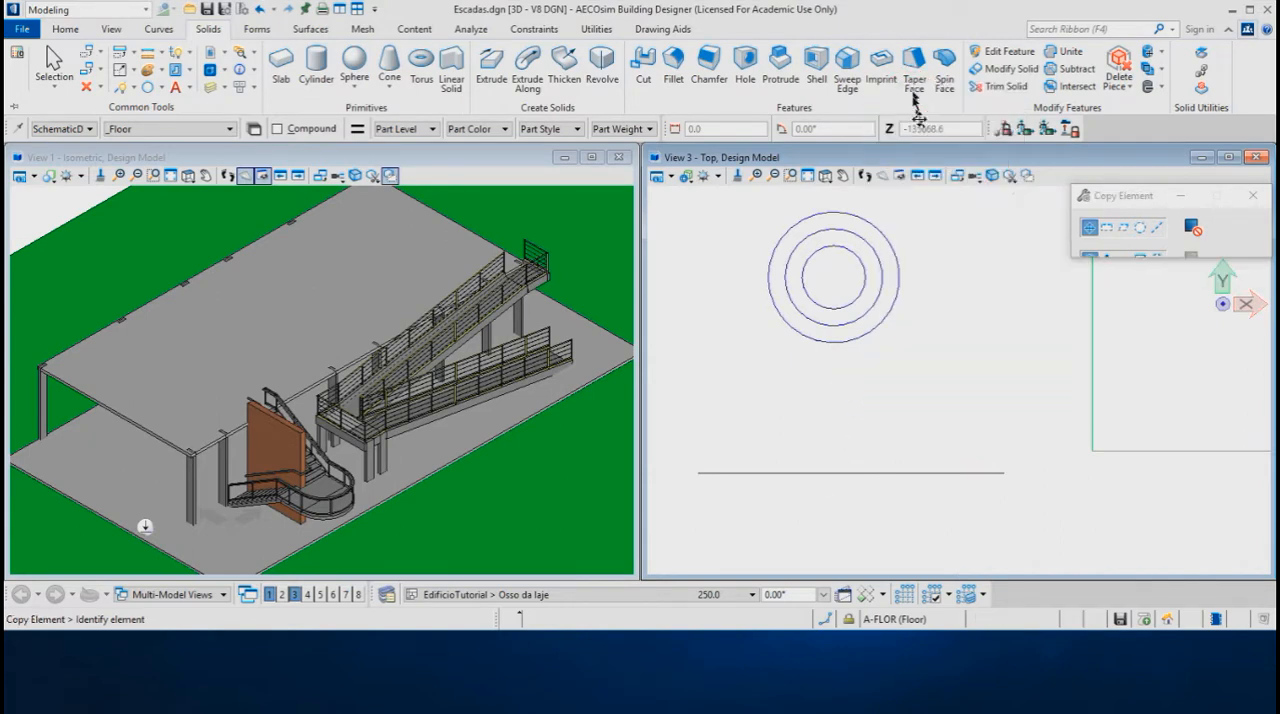
pyautogui.click(850, 471)
pyautogui.write('3770')
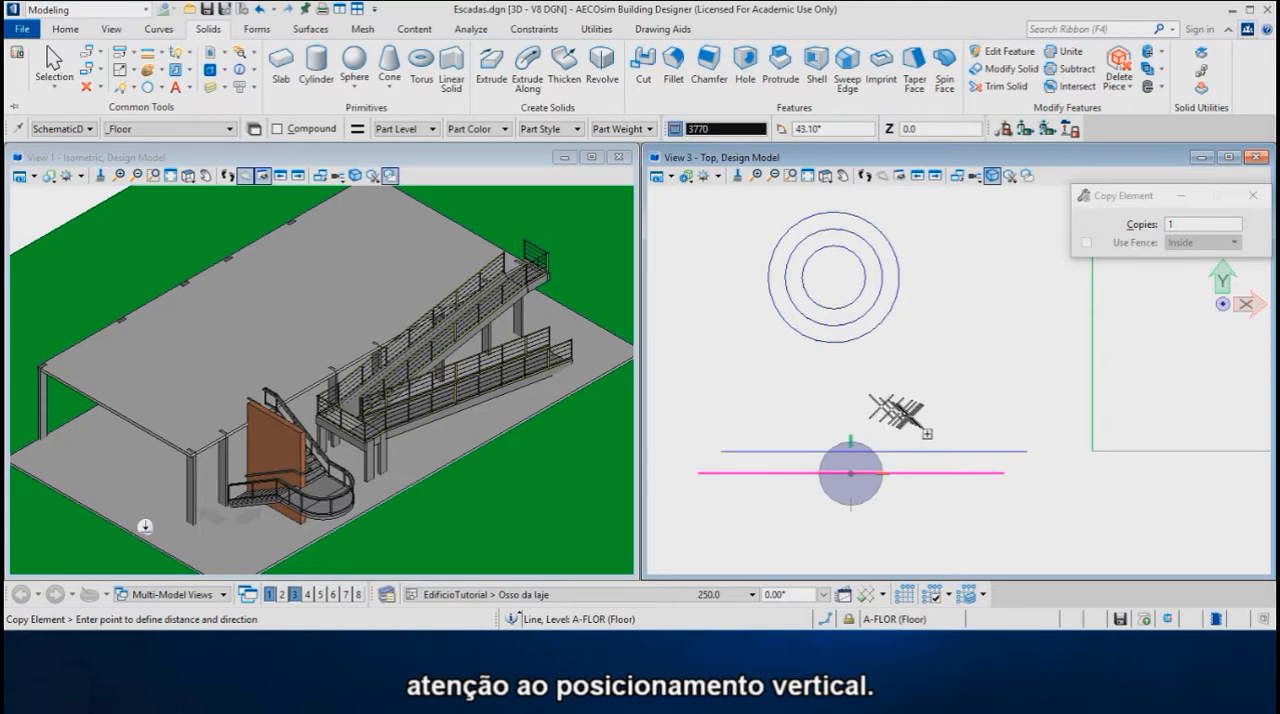
pyautogui.click(852, 401)
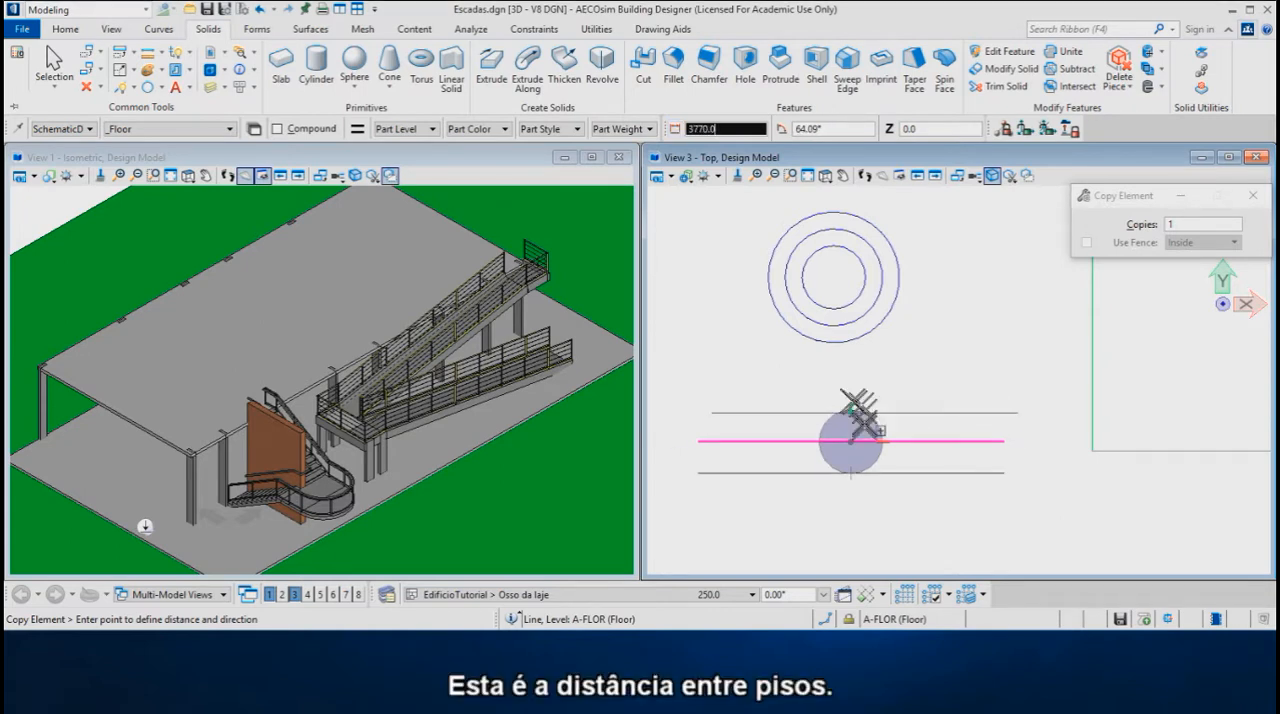
# Draw a vertical SmartLine joining the east ends of the two parallel horizontal lines
pyautogui.rightClick(852, 447)
pyautogui.scroll(2, 760, 506)
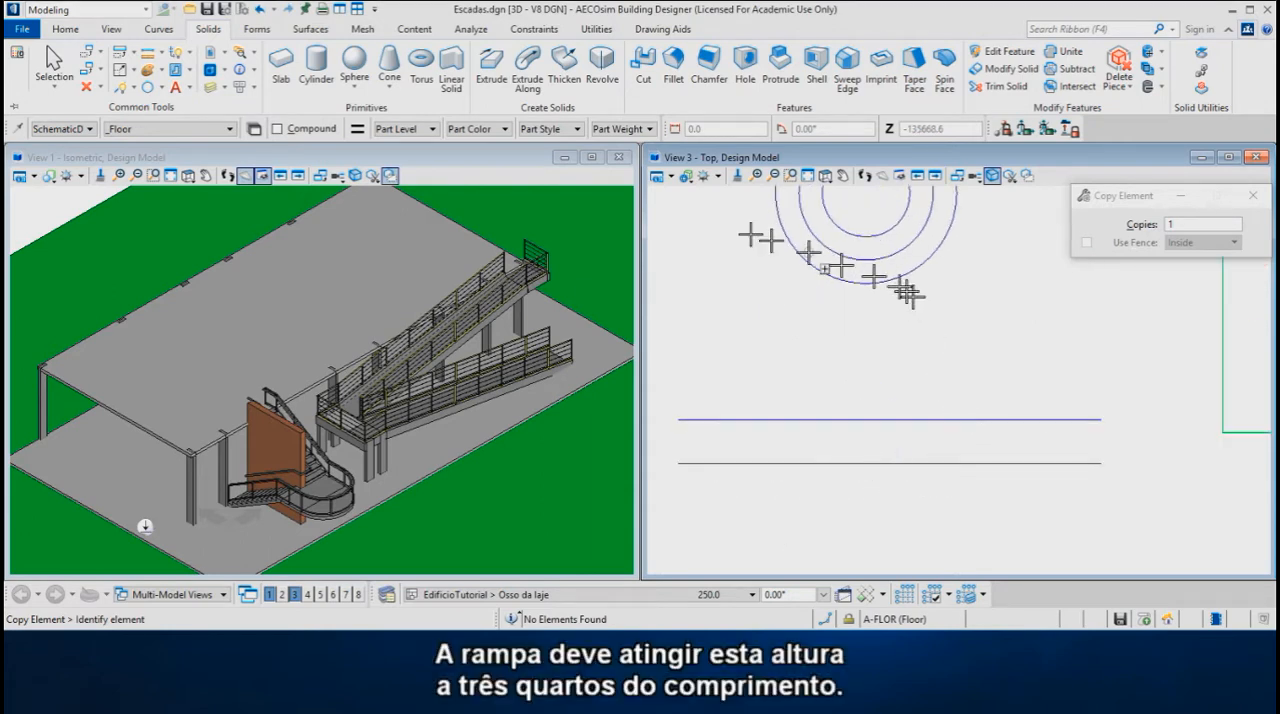
pyautogui.click(121, 88)
pyautogui.click(1100, 463)
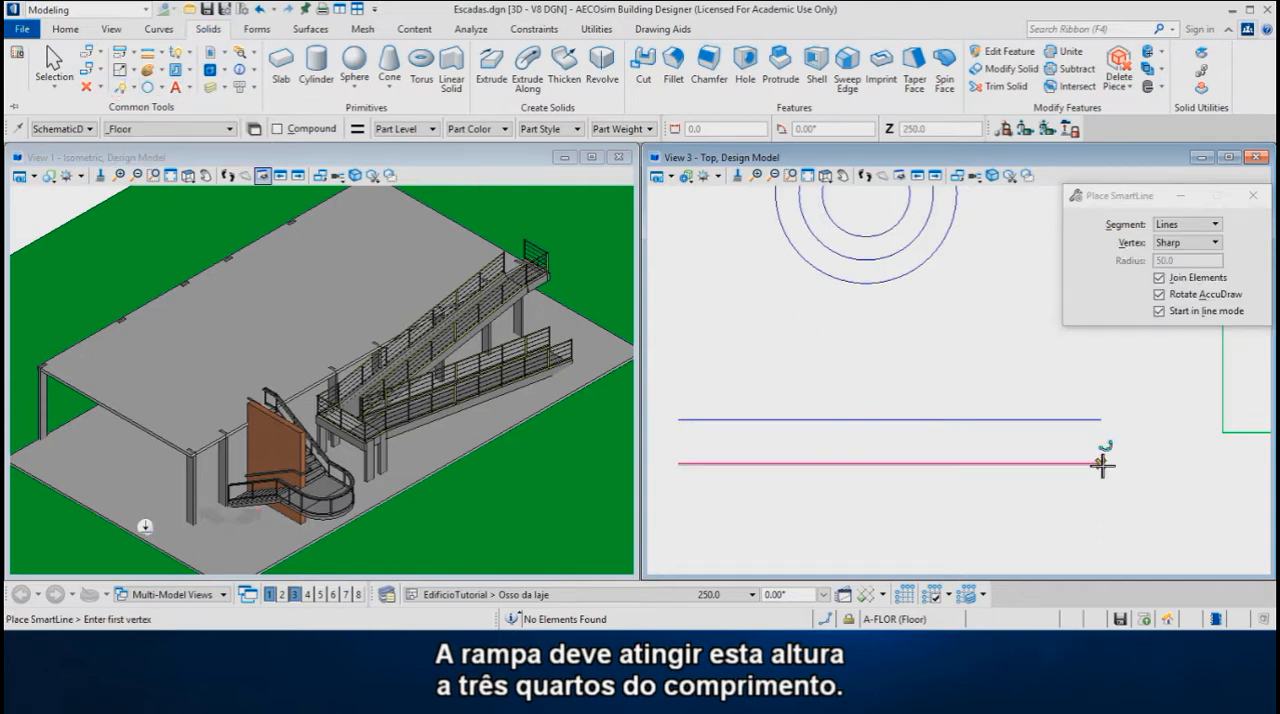
pyautogui.click(1101, 420)
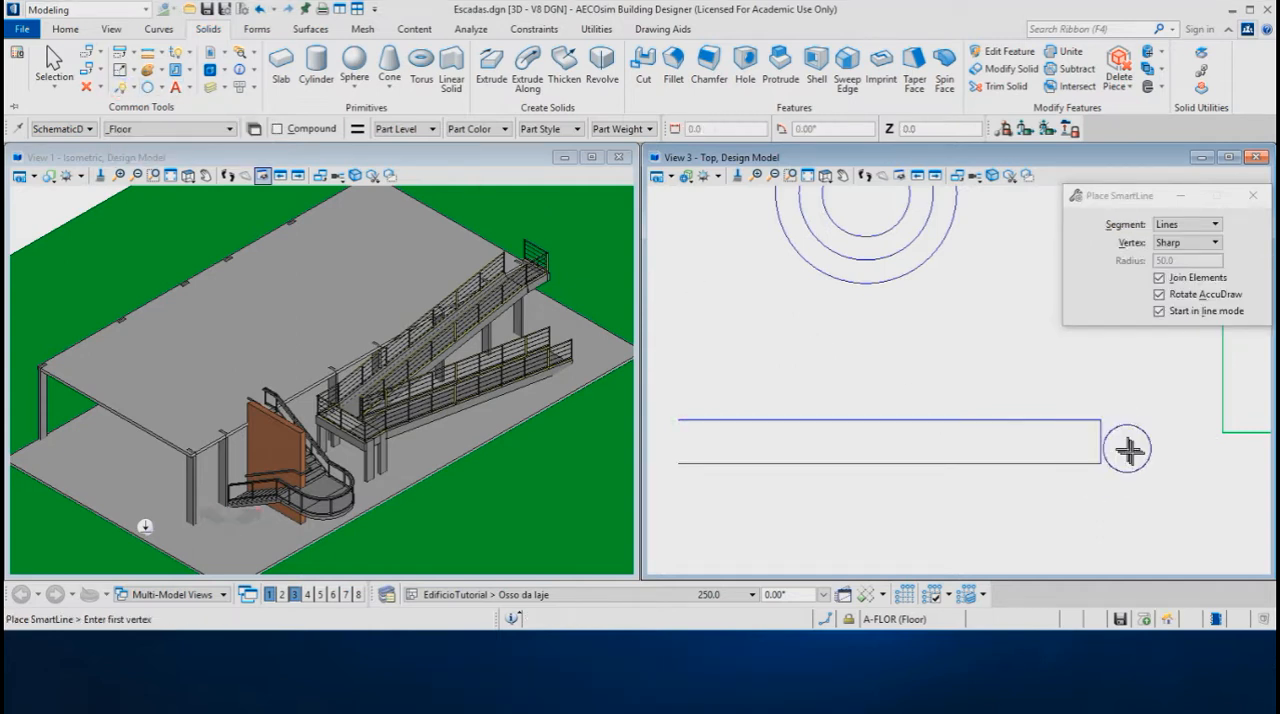
# Copy the east vertical line once to the three-quarter position, 180° from the original, halving the distance to the lower line's midpoint
pyautogui.rightClick(1133, 451)
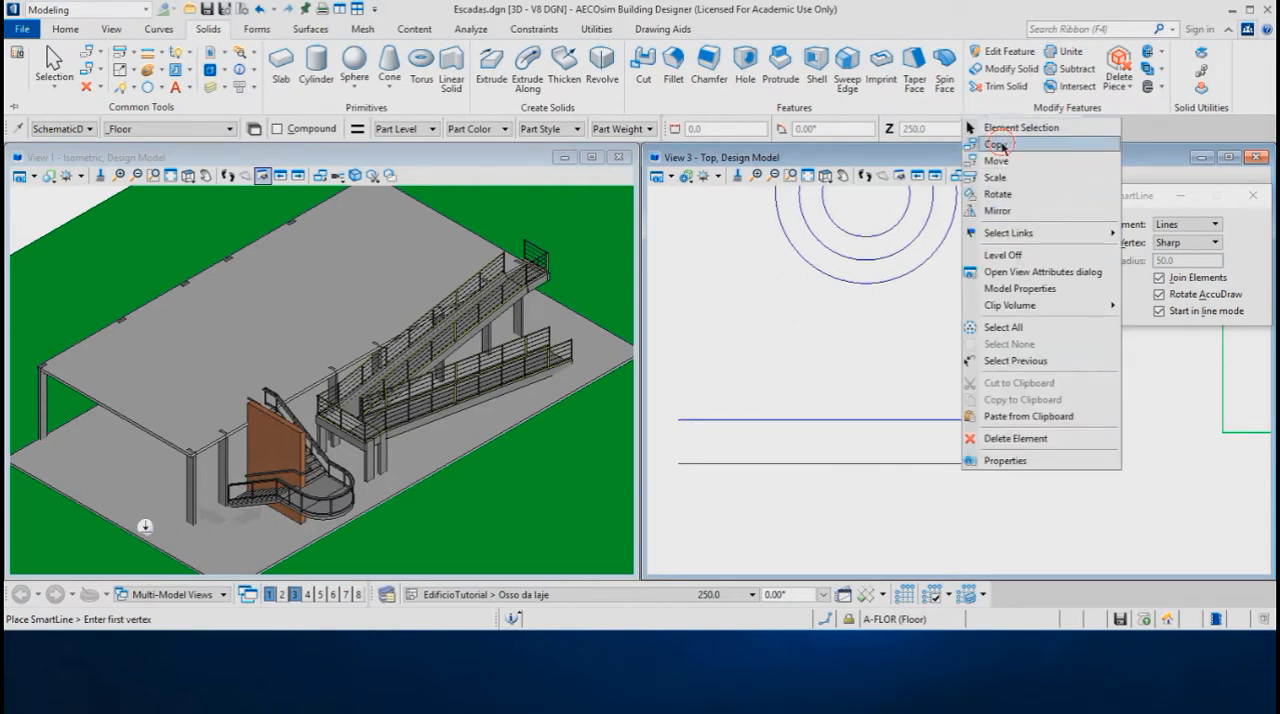
pyautogui.click(998, 144)
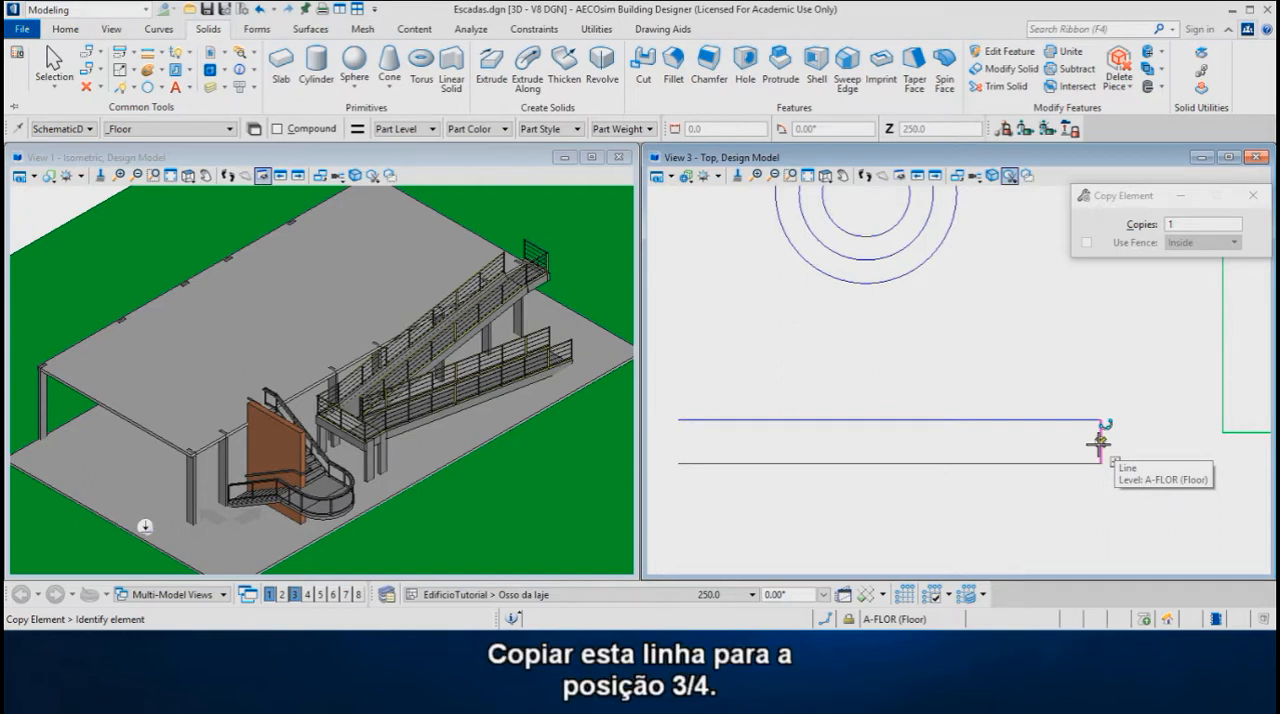
pyautogui.click(1100, 441)
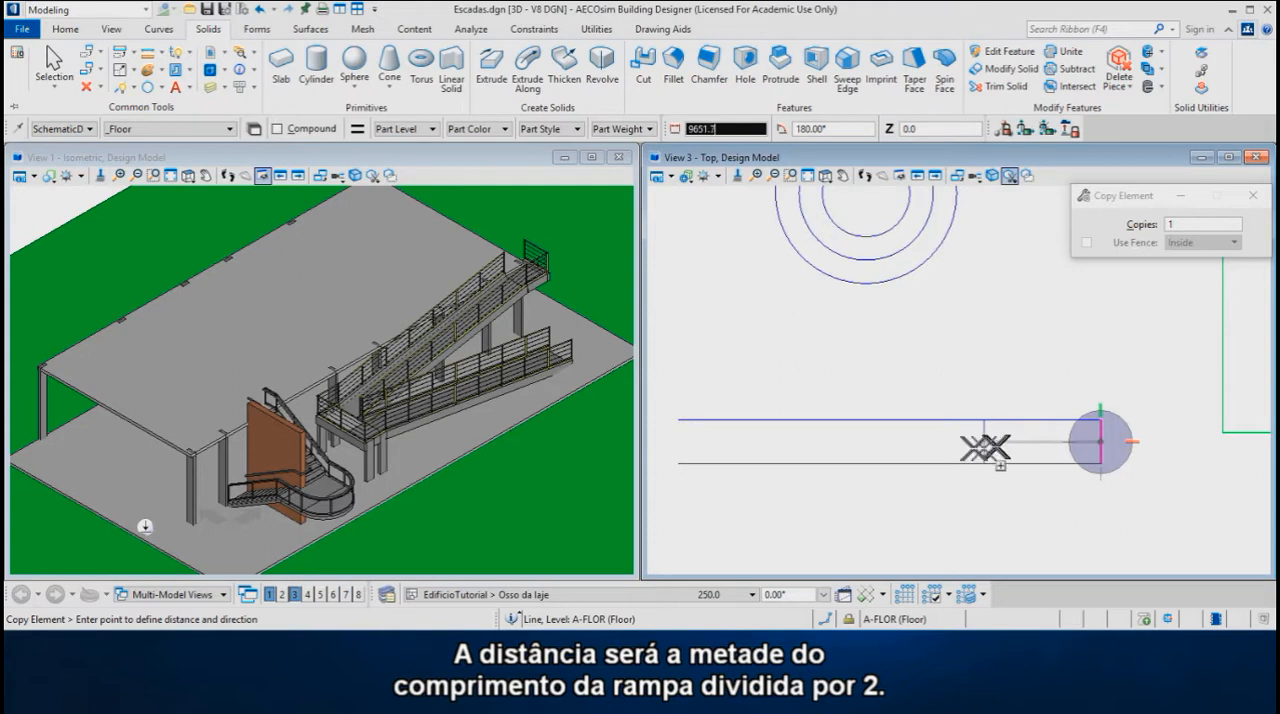
pyautogui.press('Return')
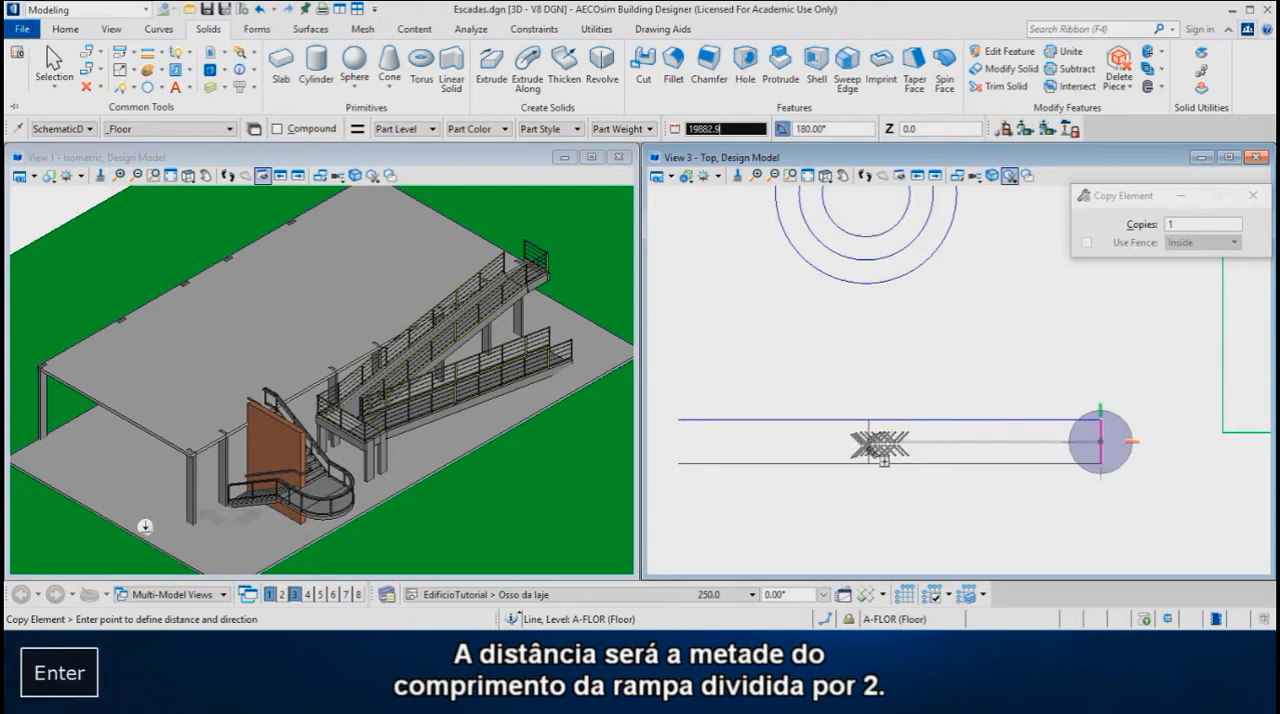
pyautogui.middleClick(888, 462)
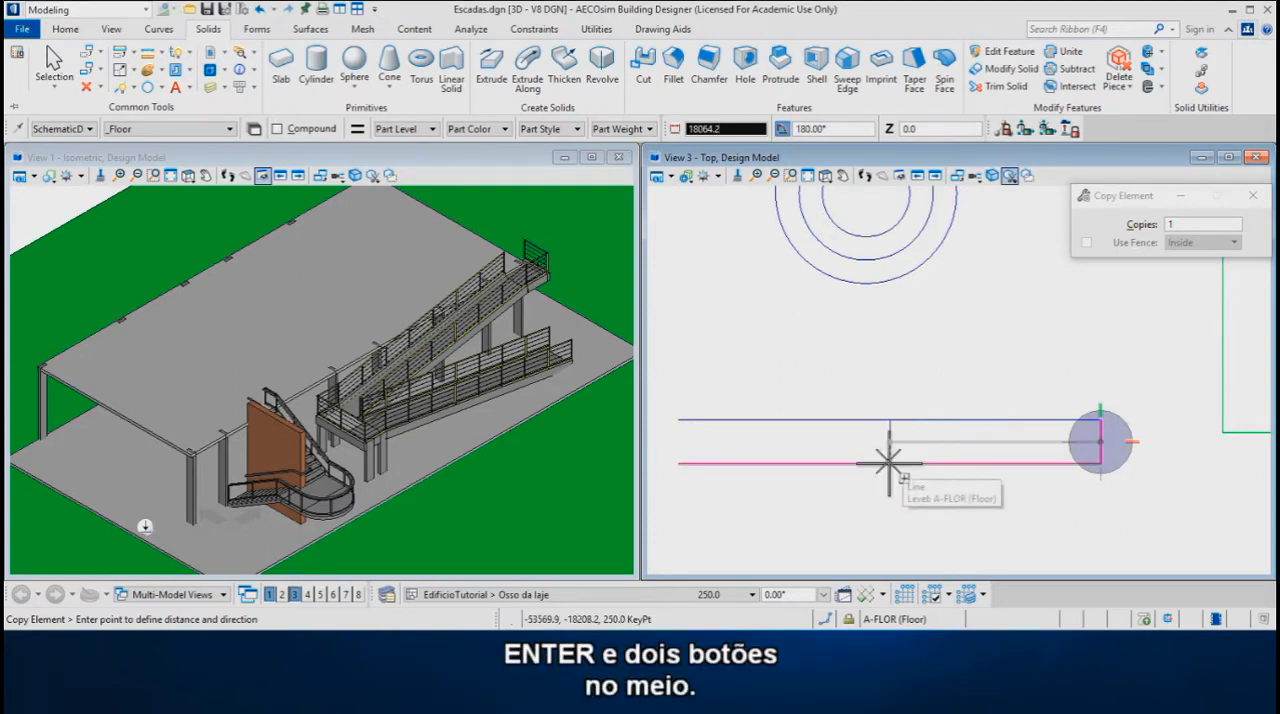
pyautogui.press('/')
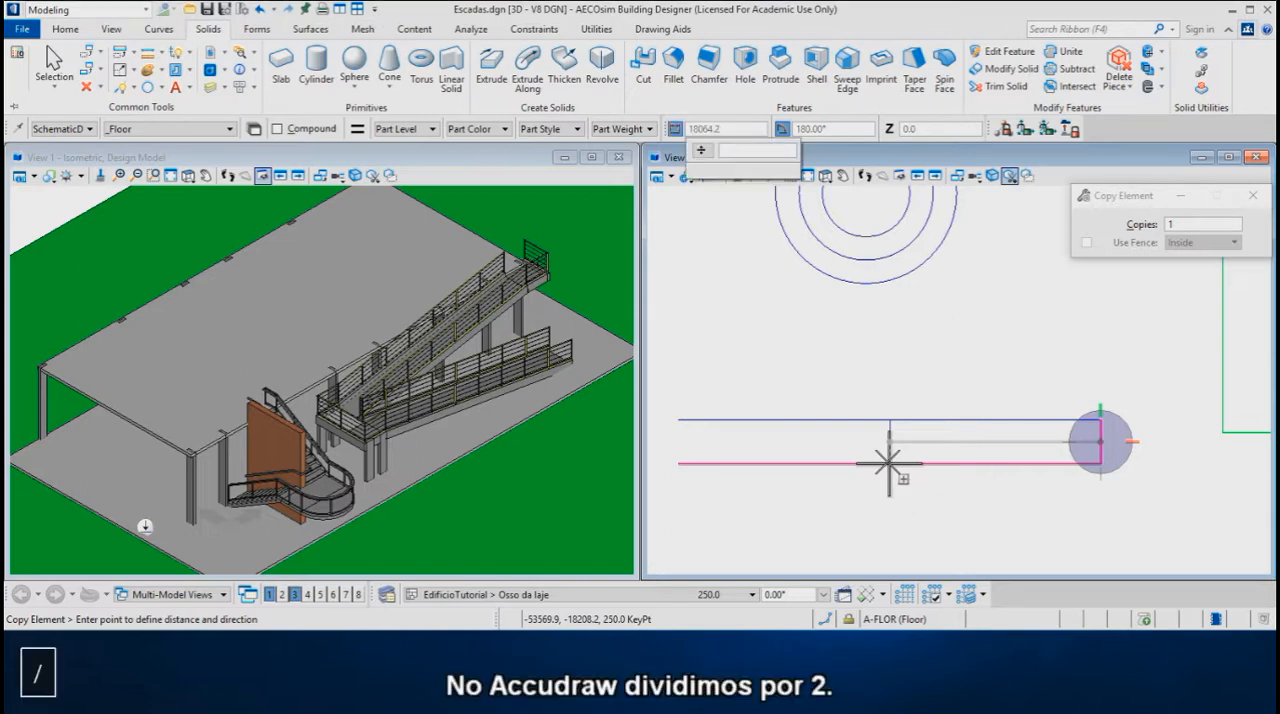
pyautogui.write('2')
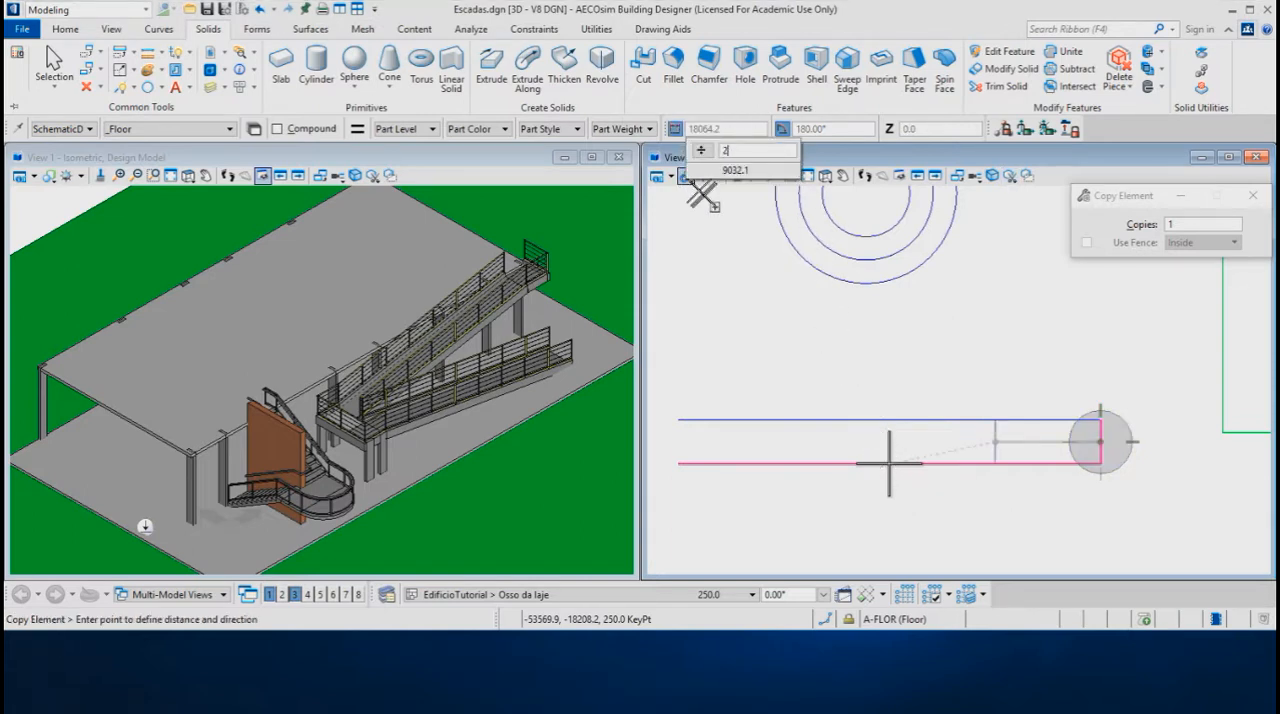
pyautogui.press('Return')
pyautogui.click(901, 382)
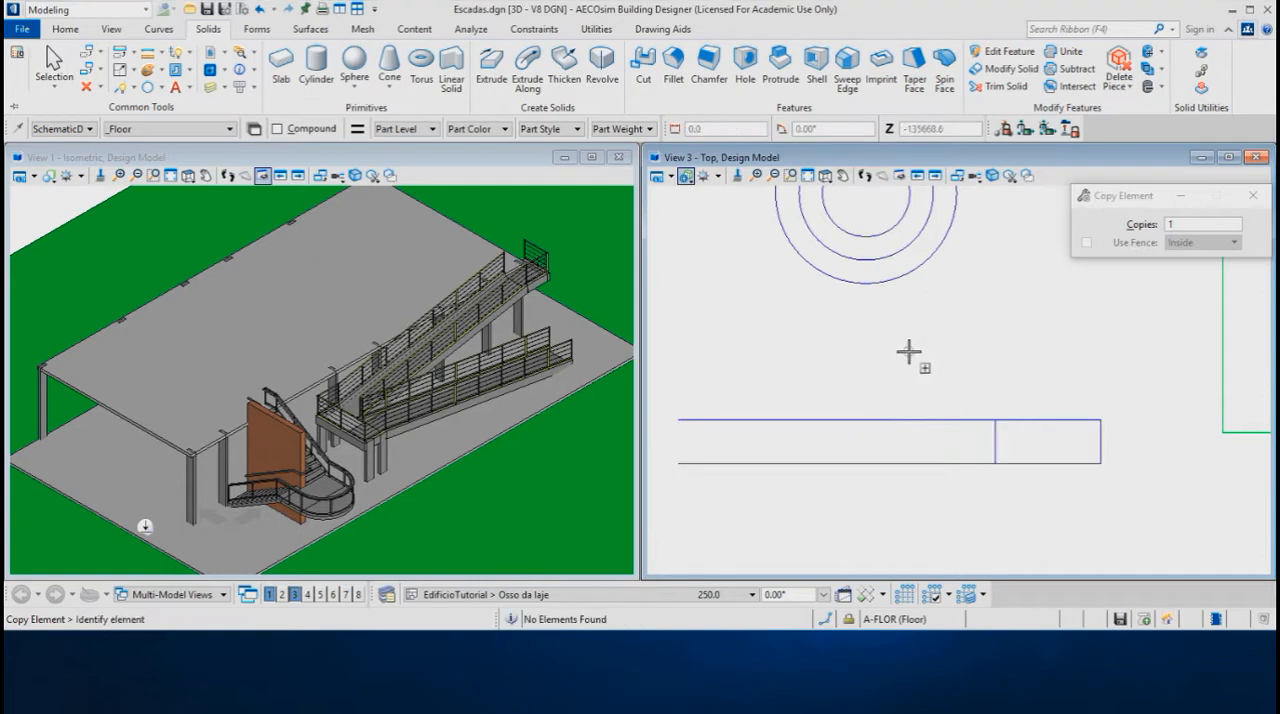
# Draw a sloping SmartLine from the lower line's west end through the three-quarter vertical's top, locking its angle and ending directly above the east vertical
pyautogui.click(120, 87)
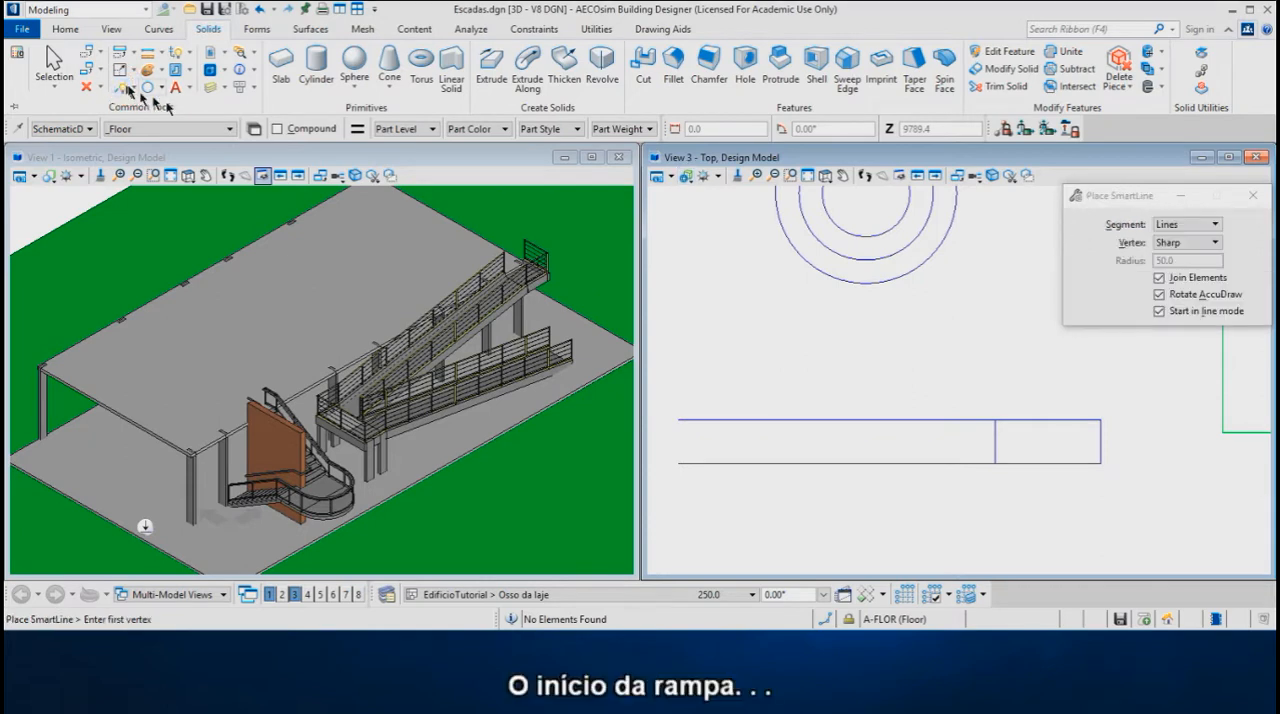
pyautogui.click(684, 457)
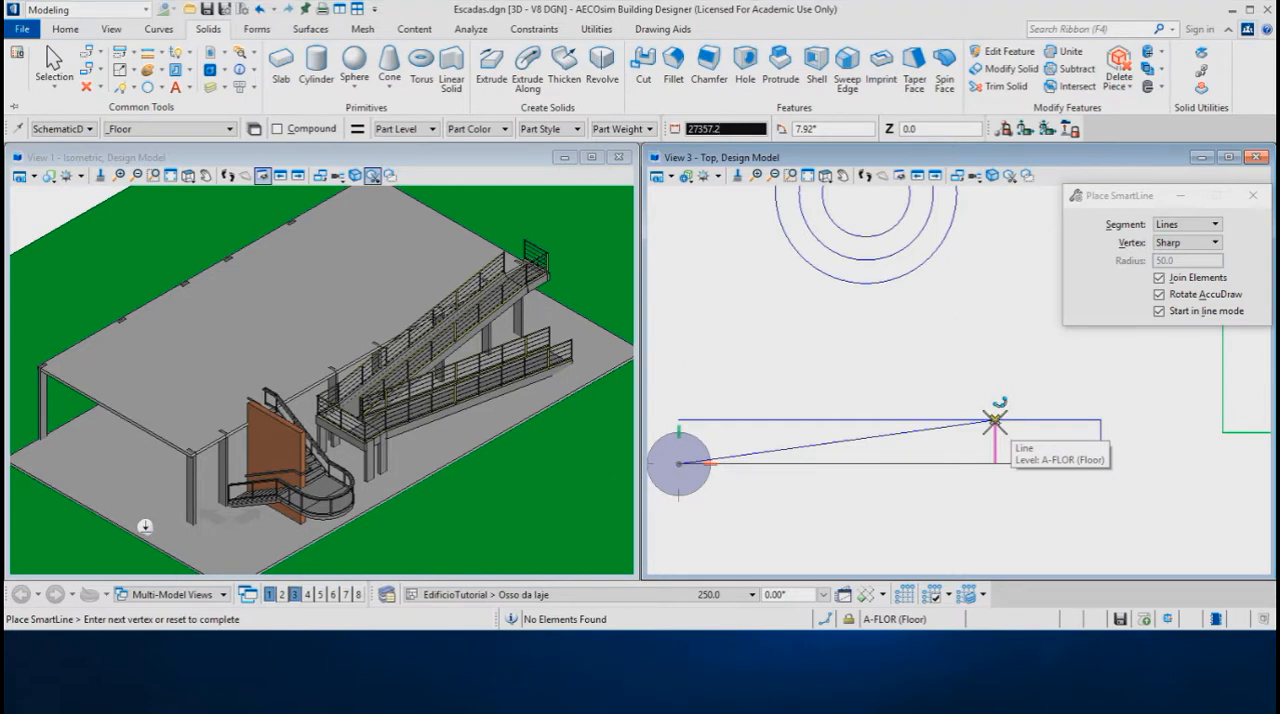
pyautogui.press('a')
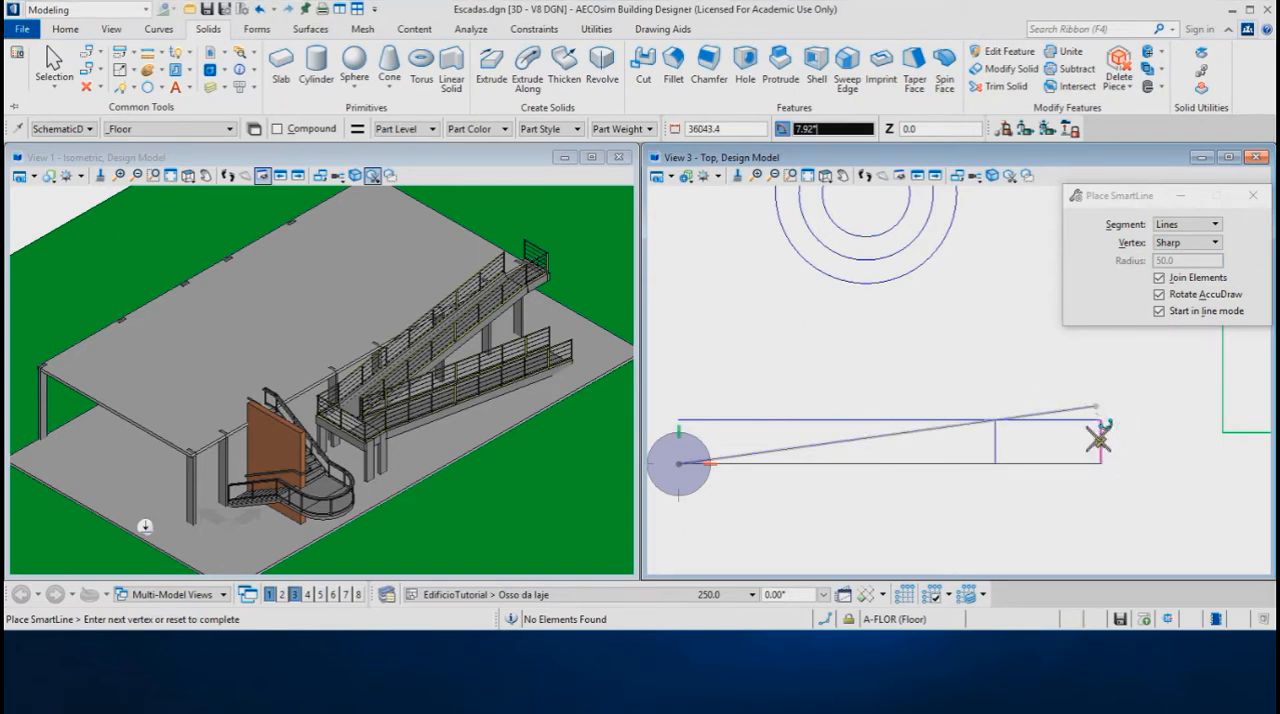
pyautogui.scroll(2, 1100, 440)
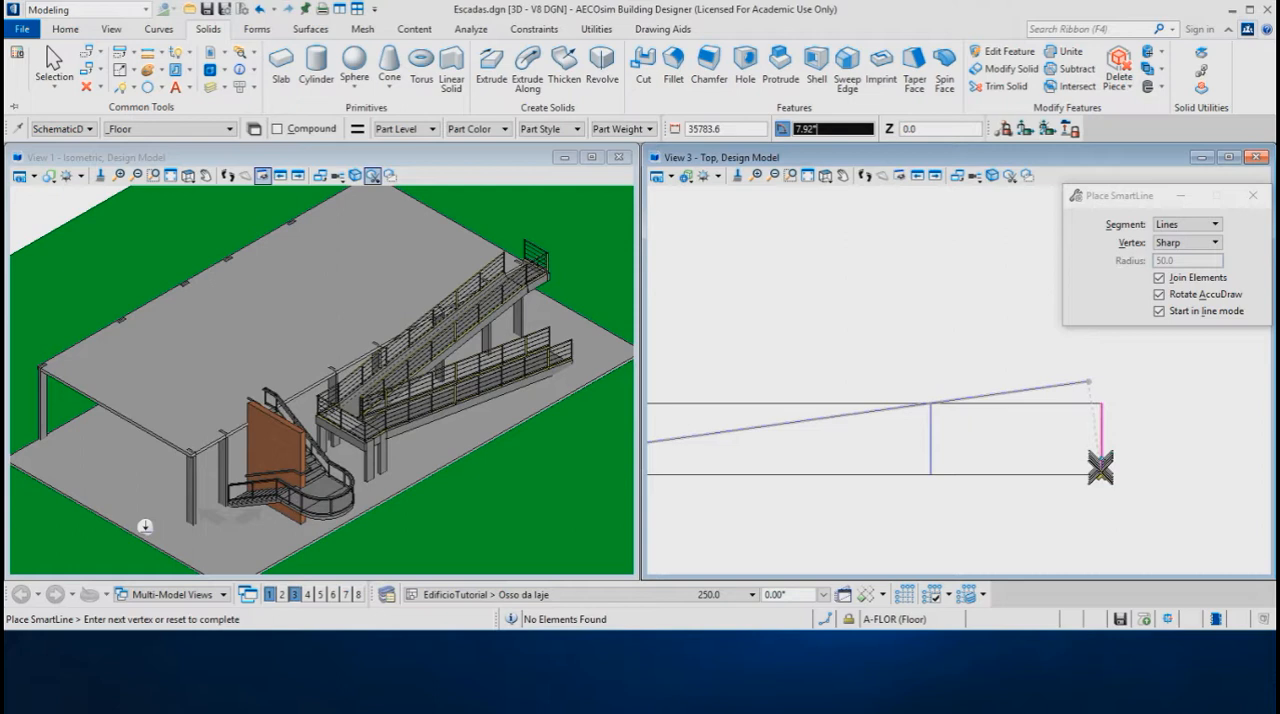
pyautogui.click(826, 621)
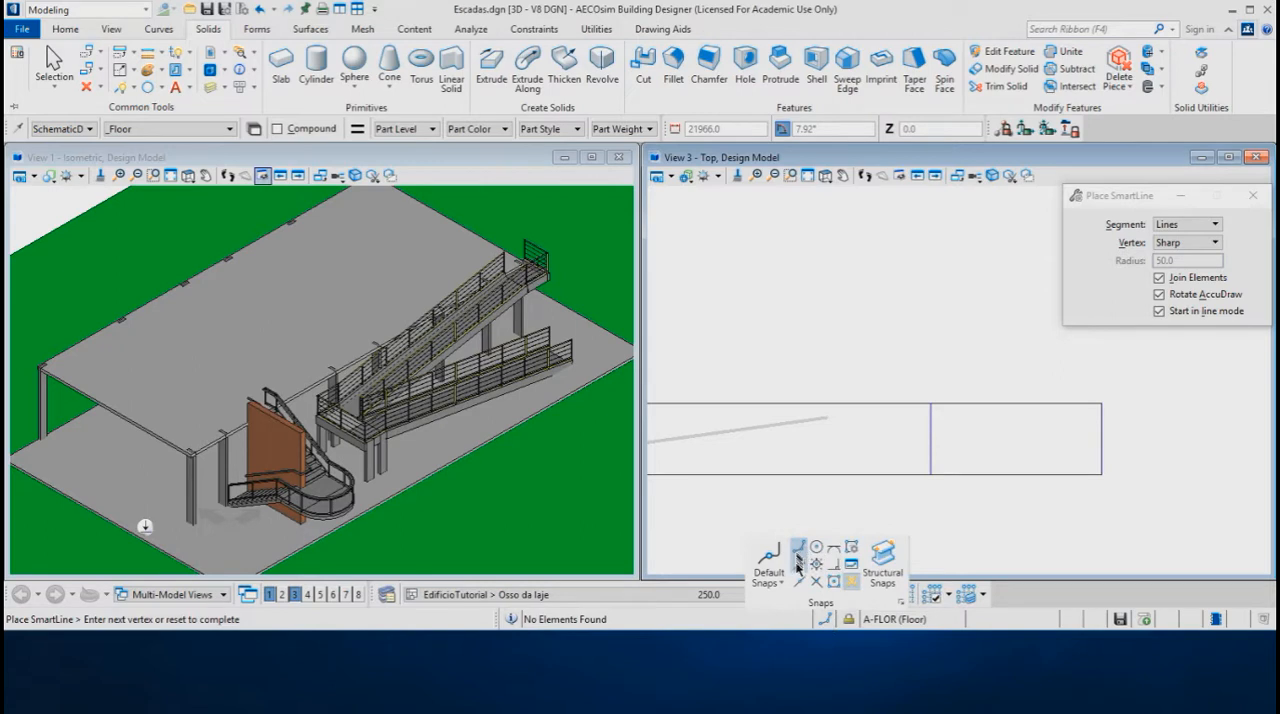
pyautogui.click(800, 569)
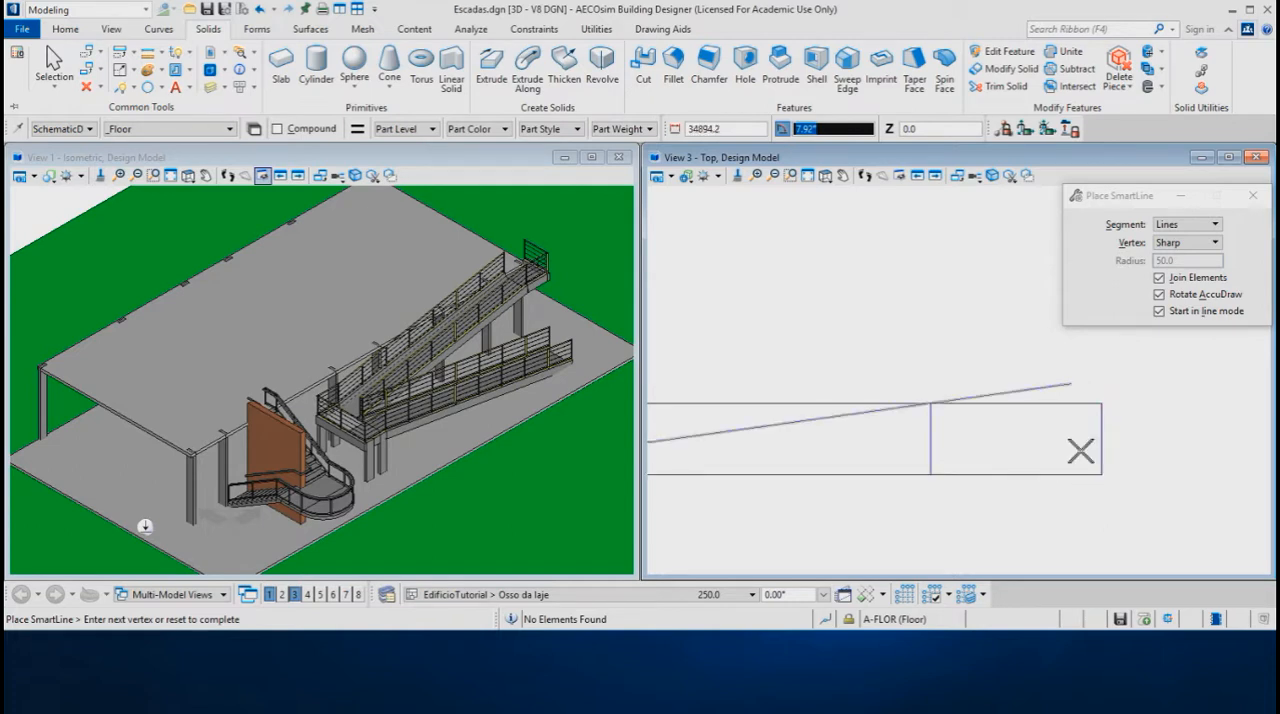
pyautogui.click(1096, 451)
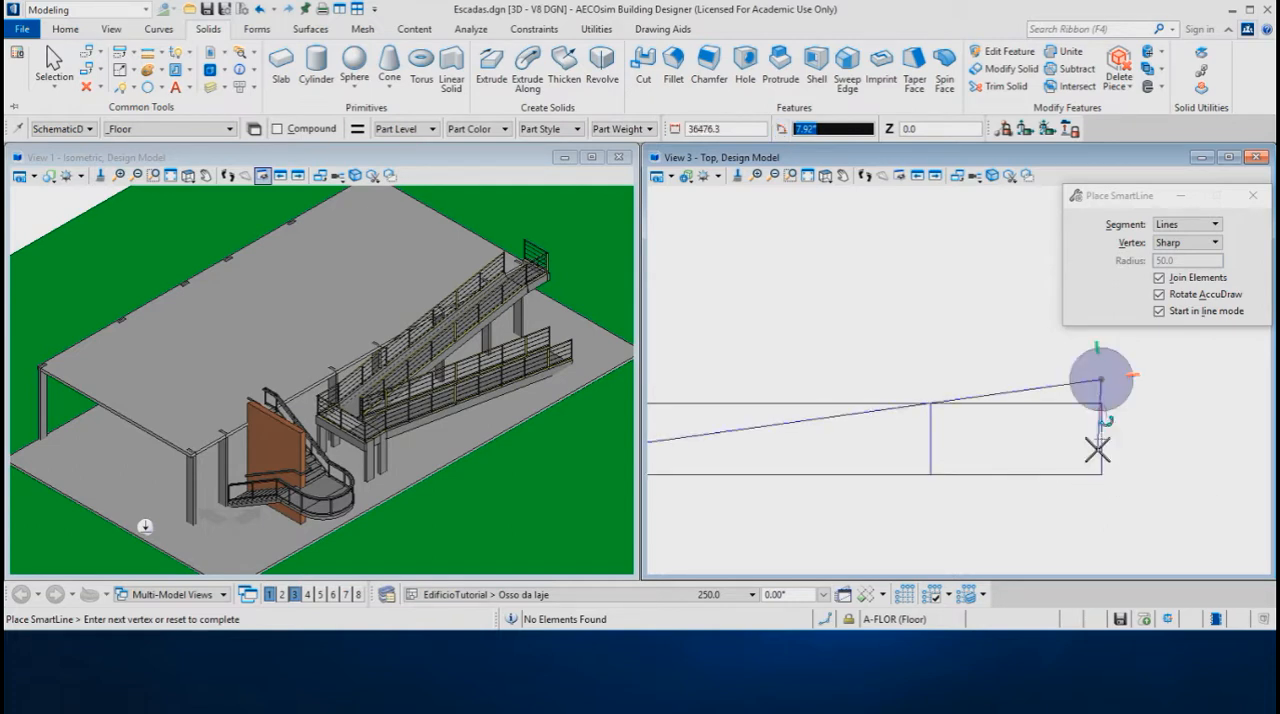
pyautogui.rightClick(1160, 431)
# Extend the east vertical line up to the end of the sloping line and deselect it
pyautogui.rightClick(1157, 430)
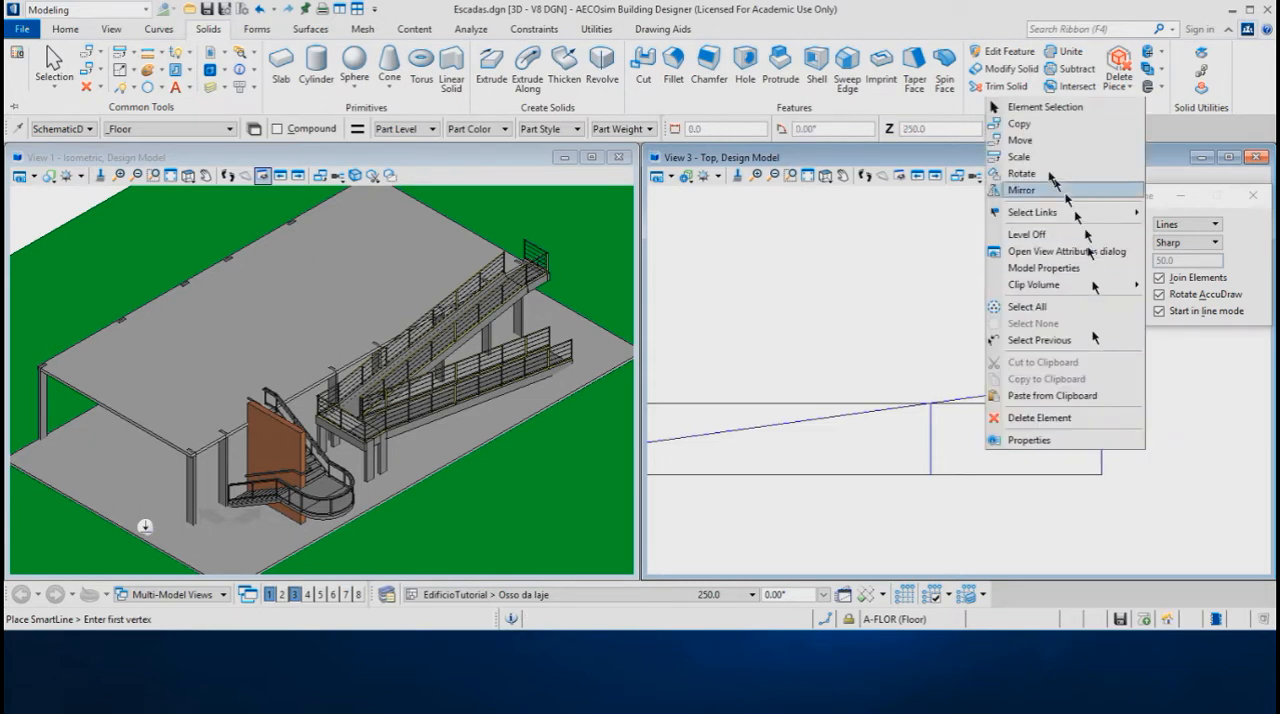
pyautogui.click(1035, 108)
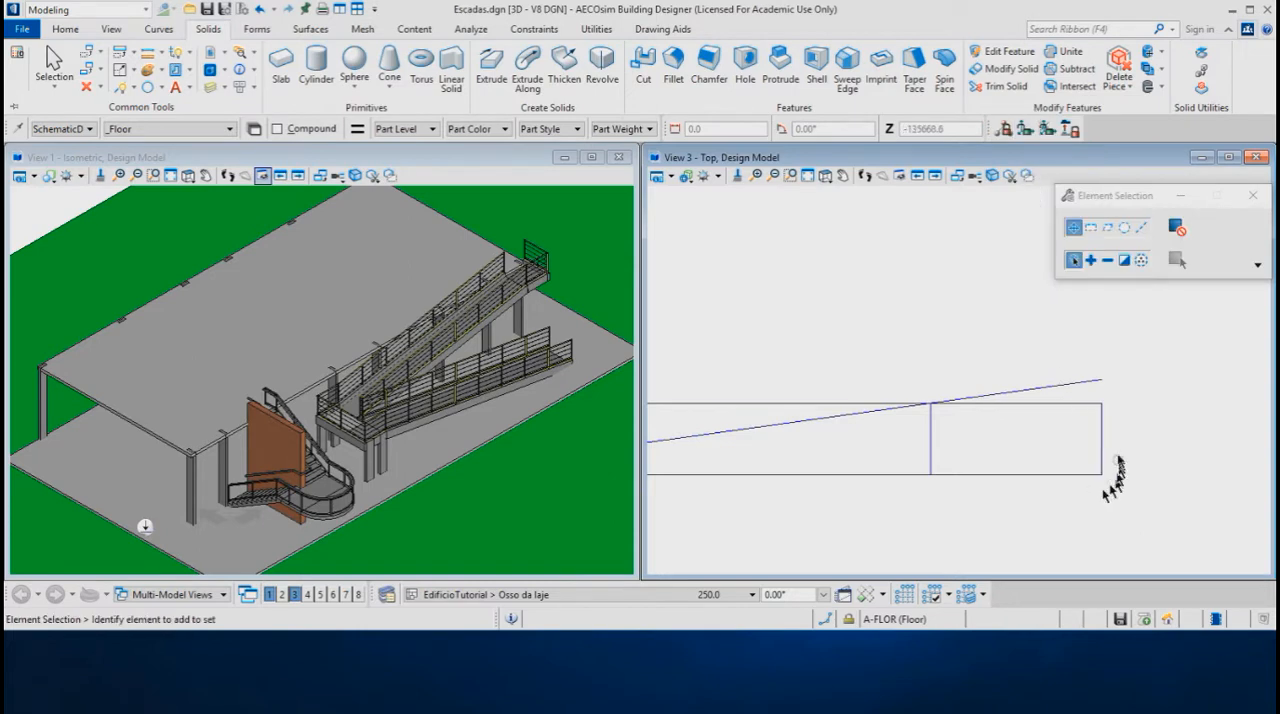
pyautogui.click(1103, 430)
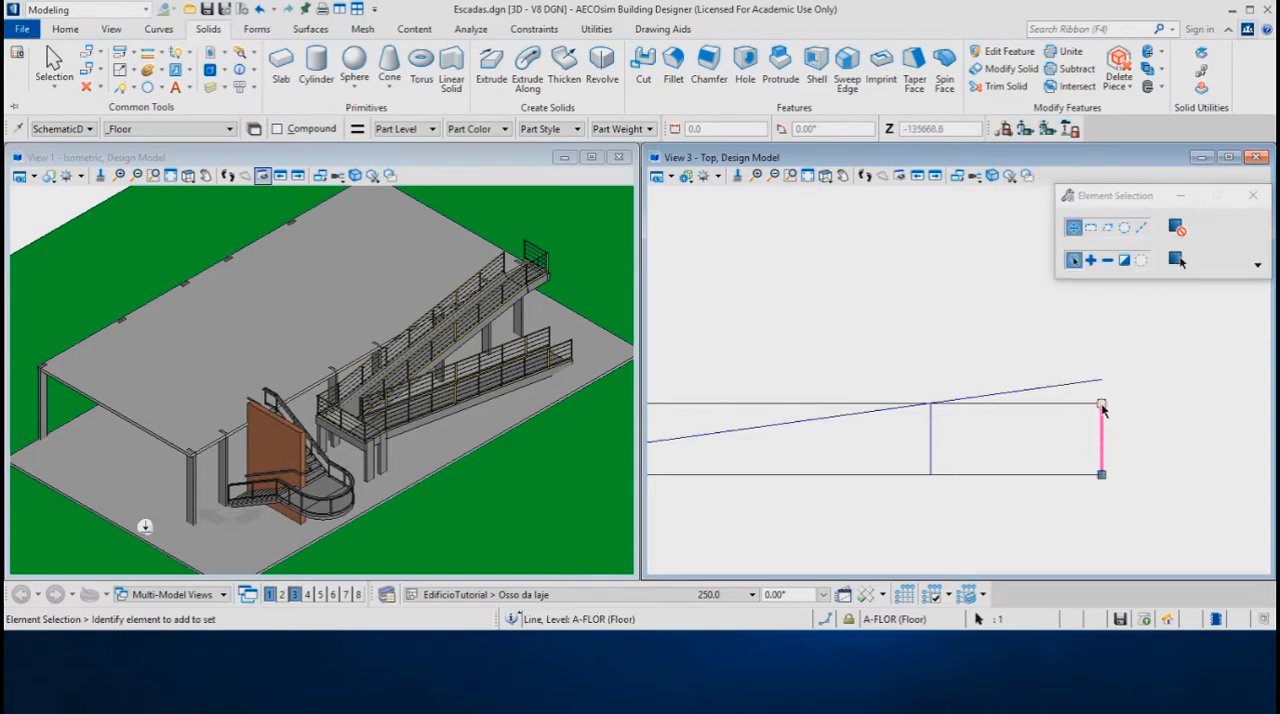
pyautogui.click(1102, 404)
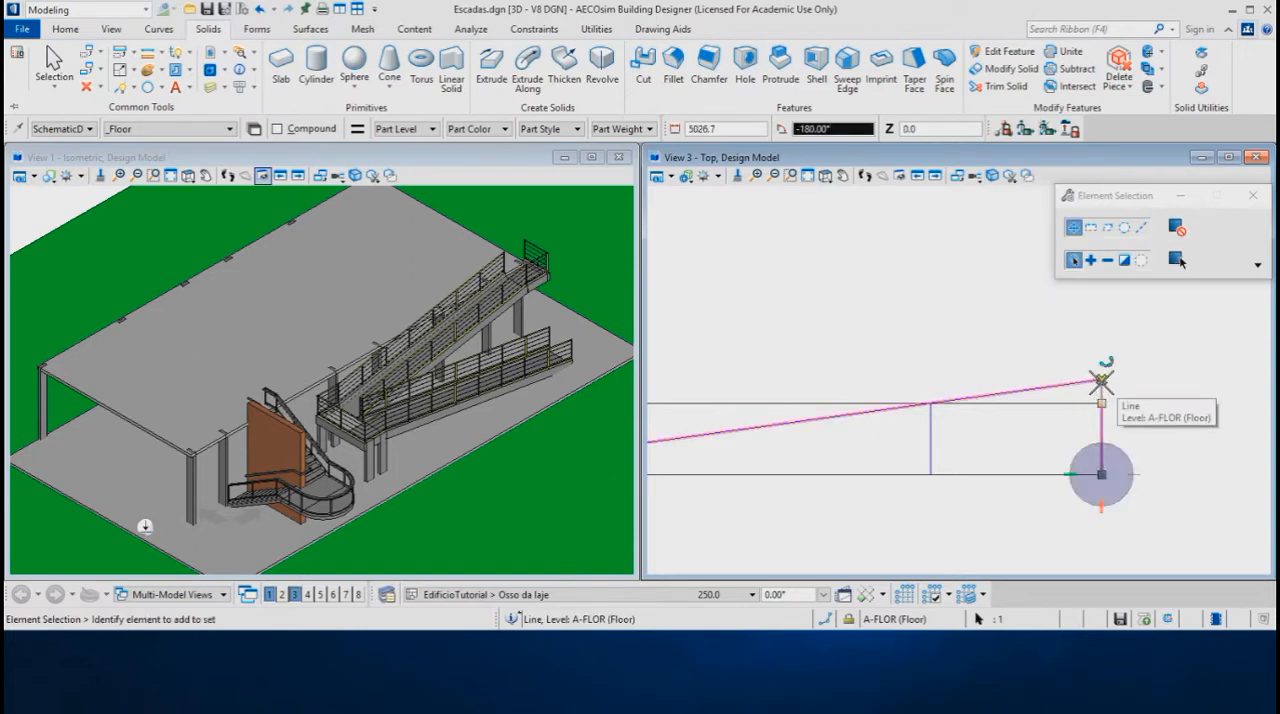
pyautogui.click(1101, 381)
pyautogui.click(1144, 426)
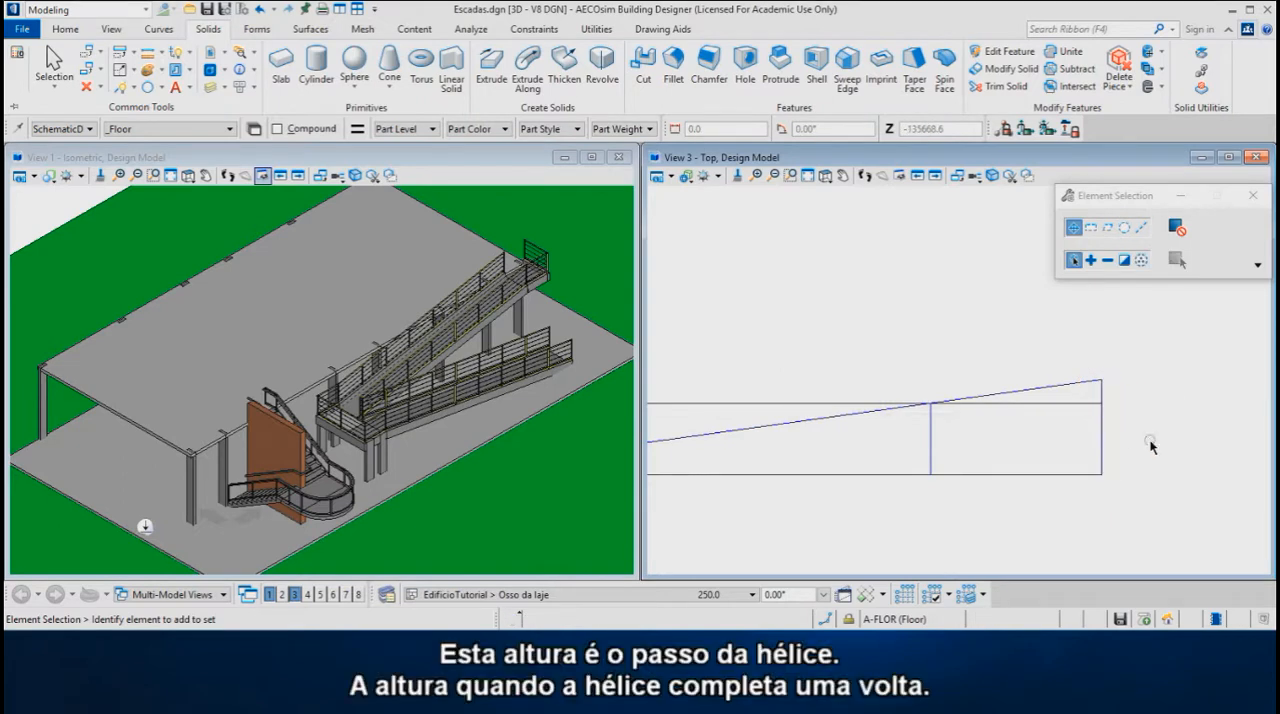
# Add a linear dimension for the full height of the east vertical line, placing it to the right of the line
pyautogui.scroll(-1, 1151, 447)
pyautogui.scroll(-1, 1150, 445)
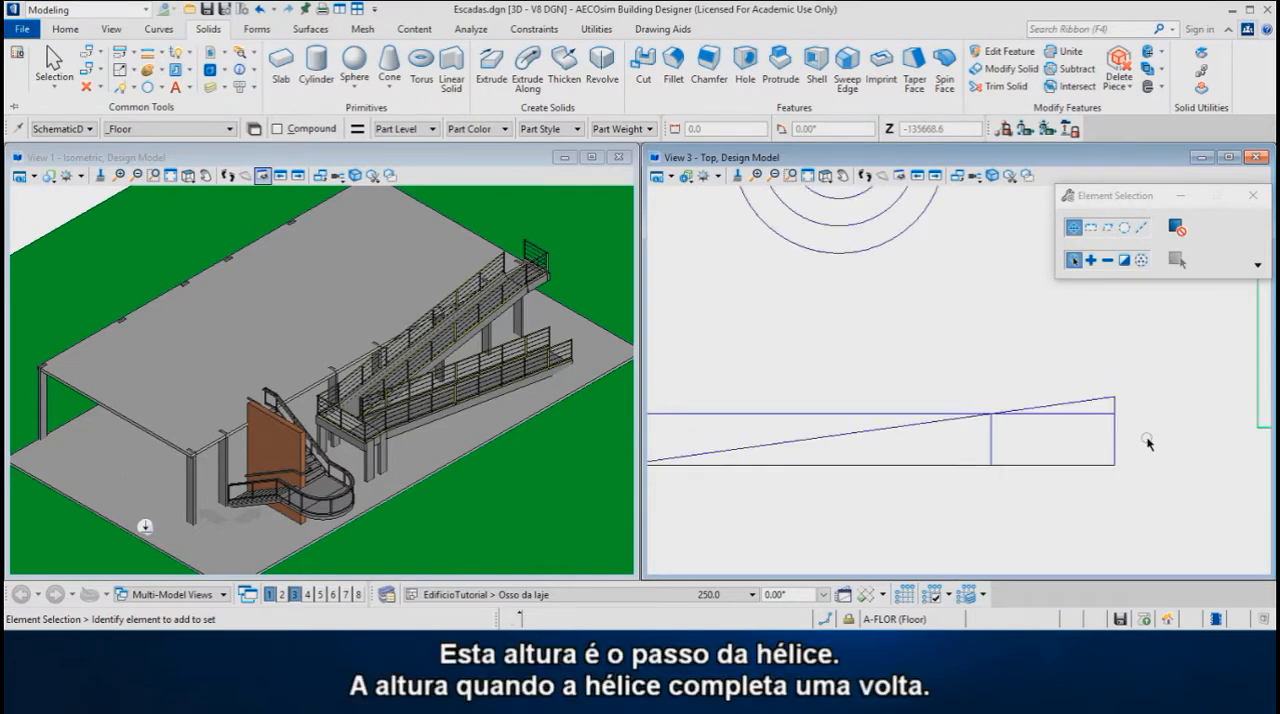
pyautogui.scroll(2, 1153, 440)
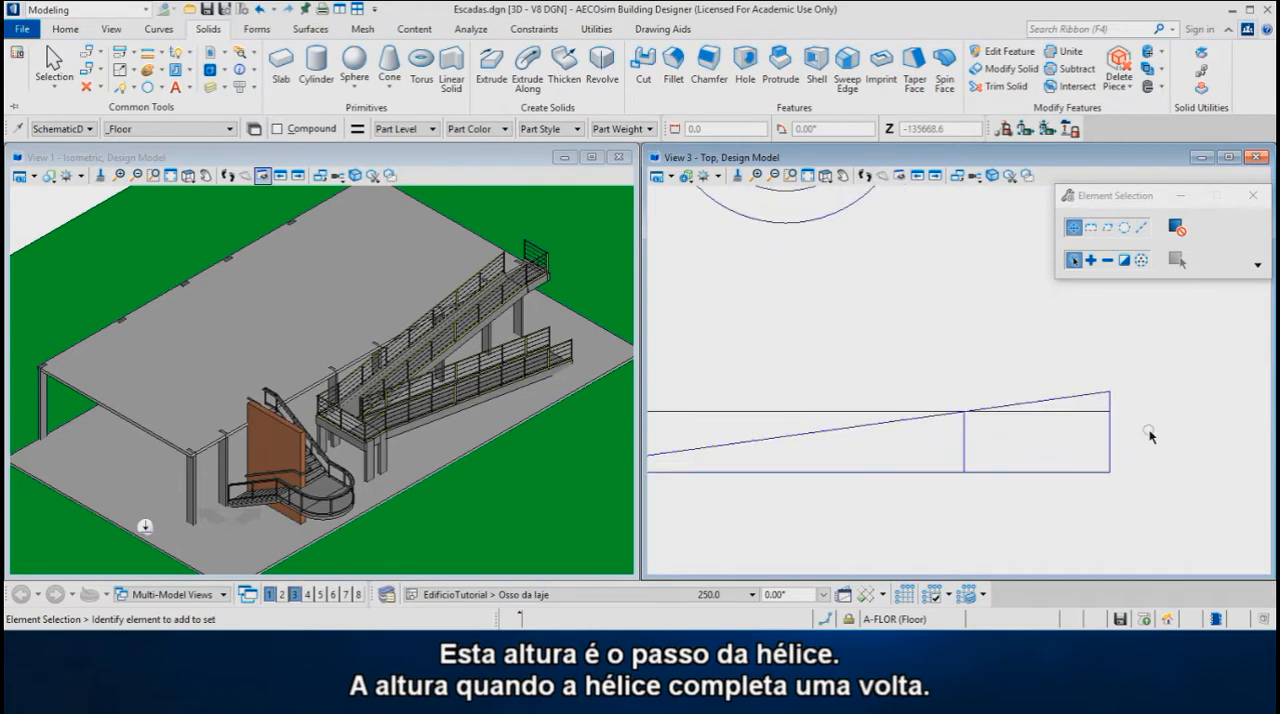
pyautogui.scroll(2, 1152, 428)
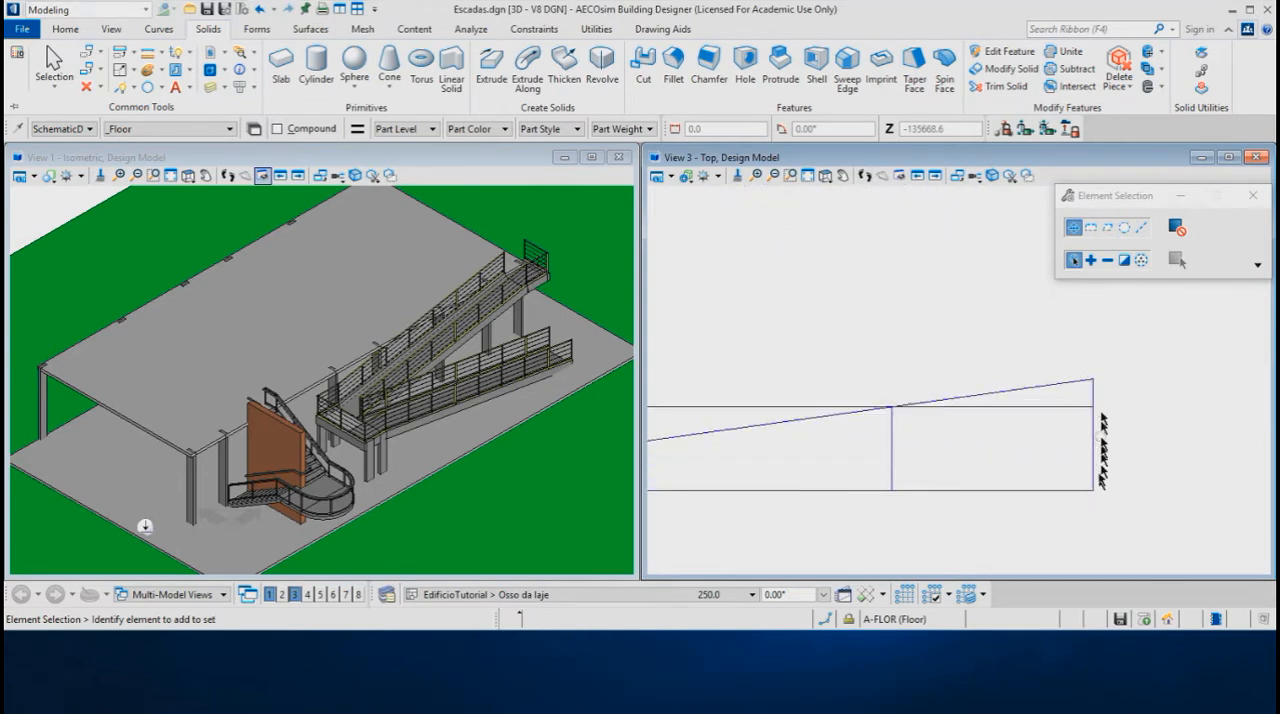
pyautogui.moveTo(1112, 420); pyautogui.dragTo(1006, 423, button='middle')
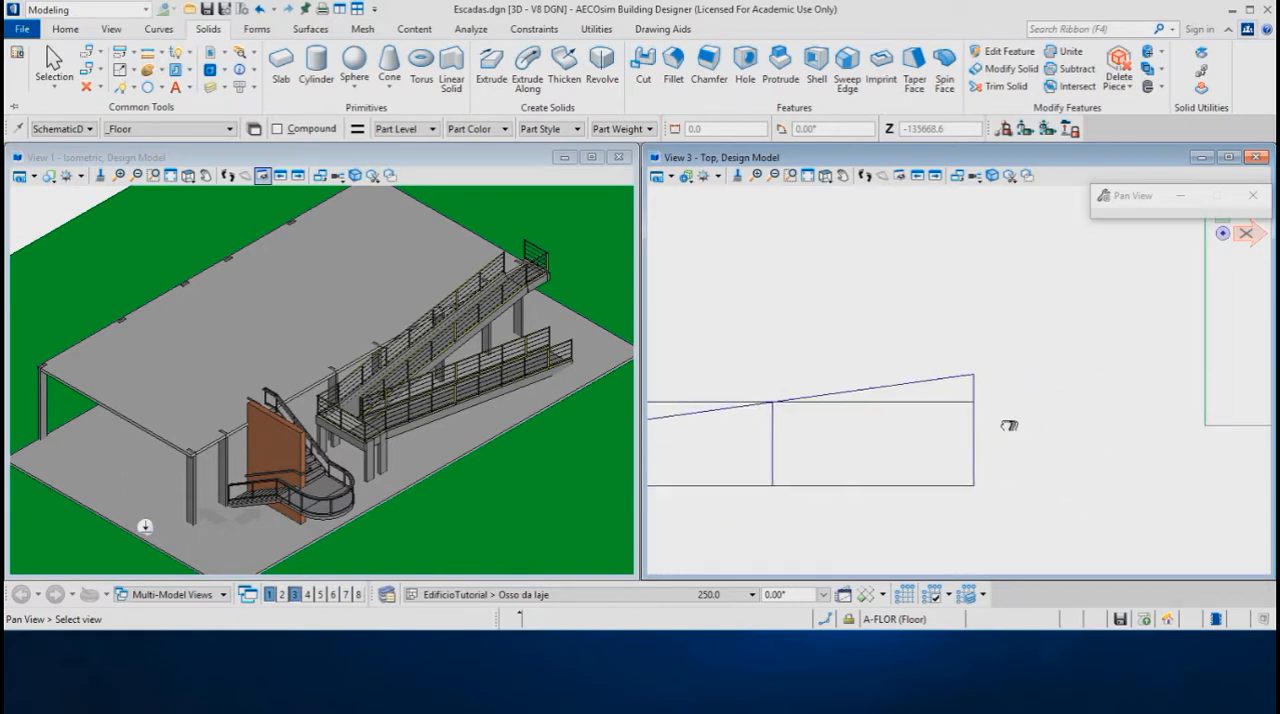
pyautogui.press('space')
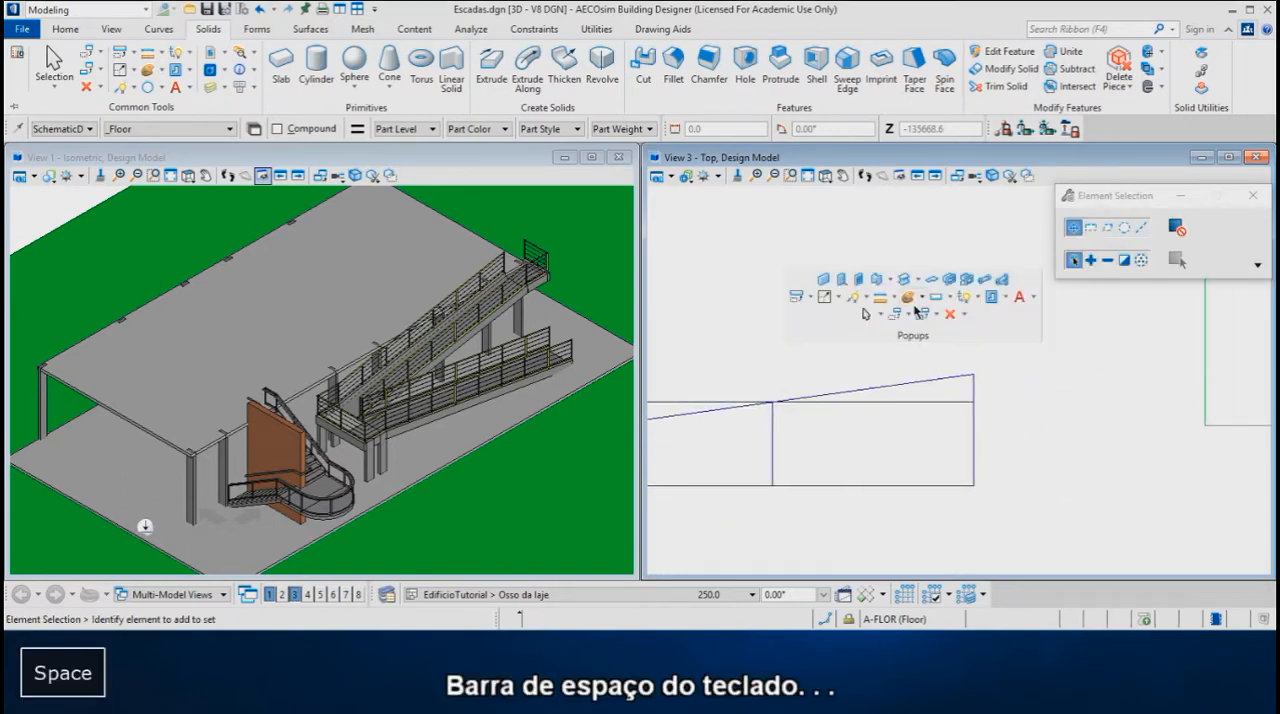
pyautogui.click(1034, 297)
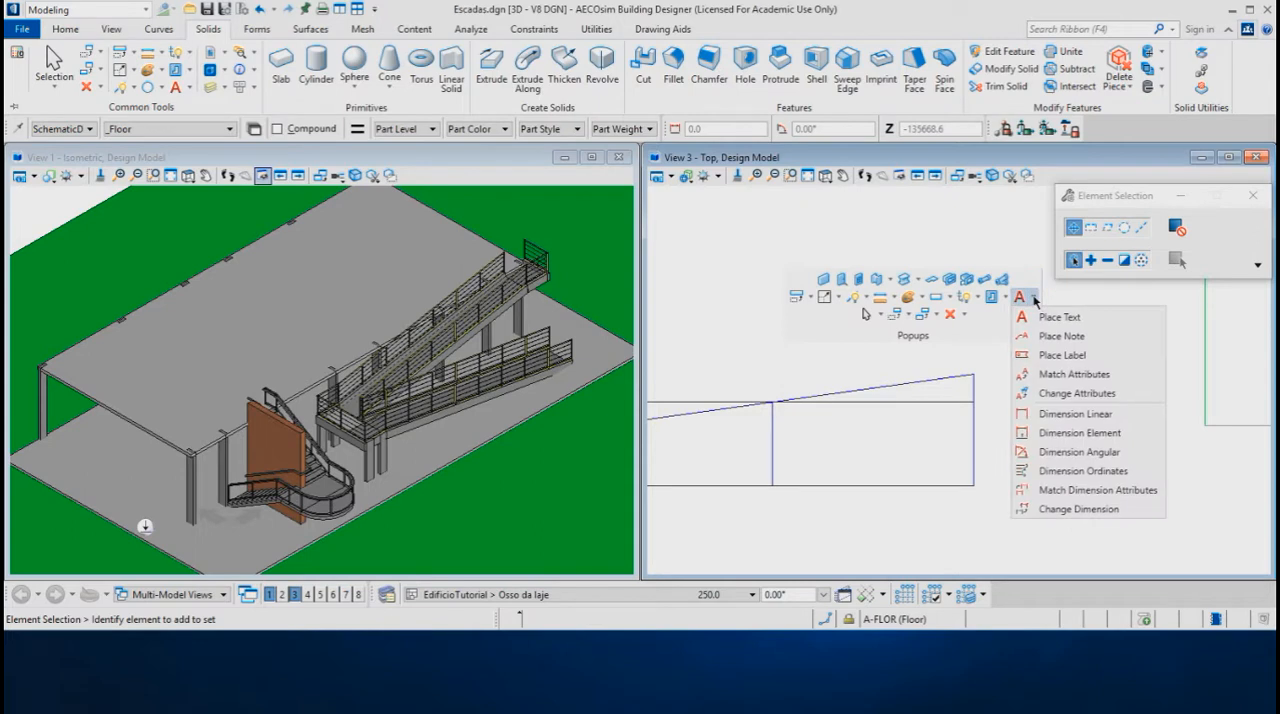
pyautogui.click(1058, 414)
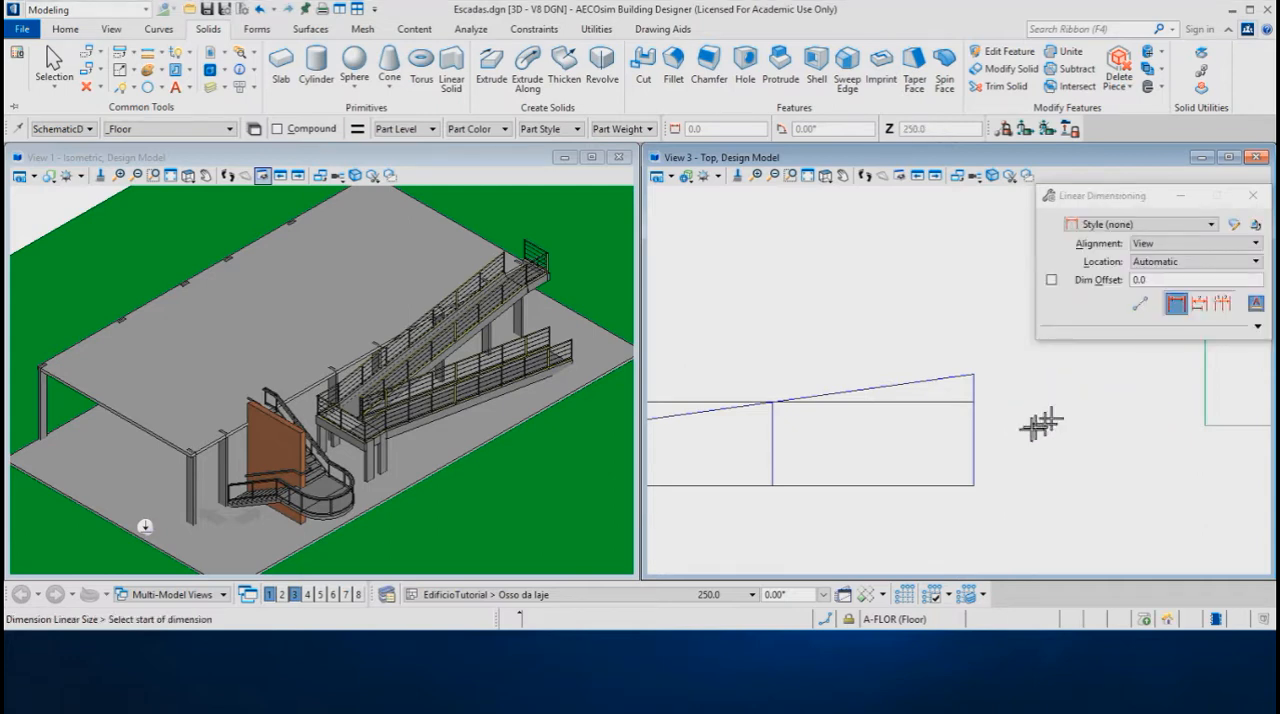
pyautogui.click(975, 486)
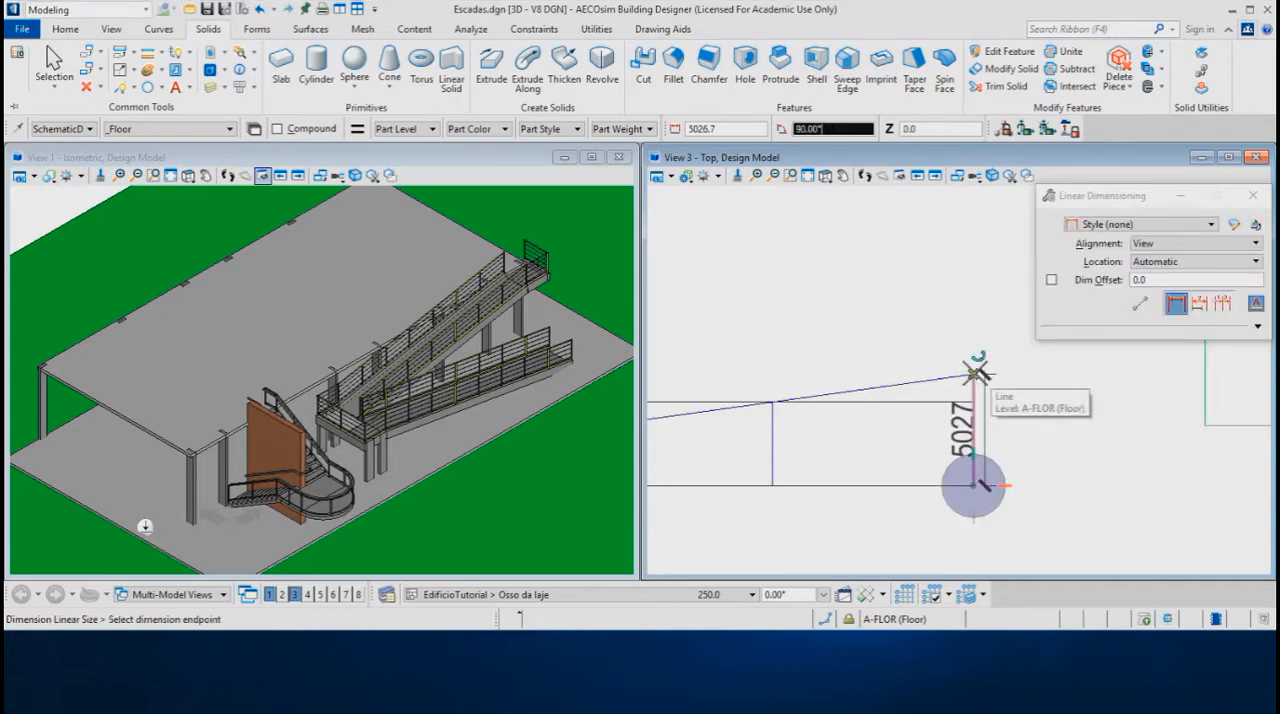
pyautogui.click(975, 373)
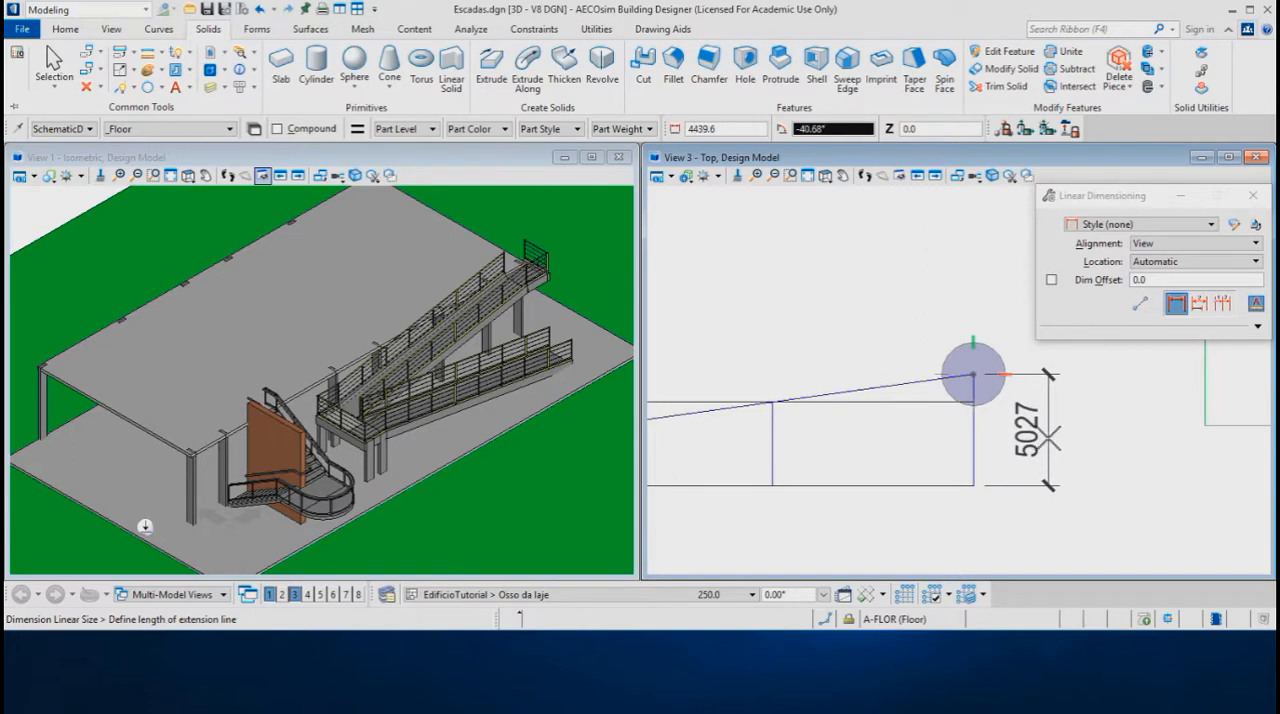
pyautogui.click(1048, 437)
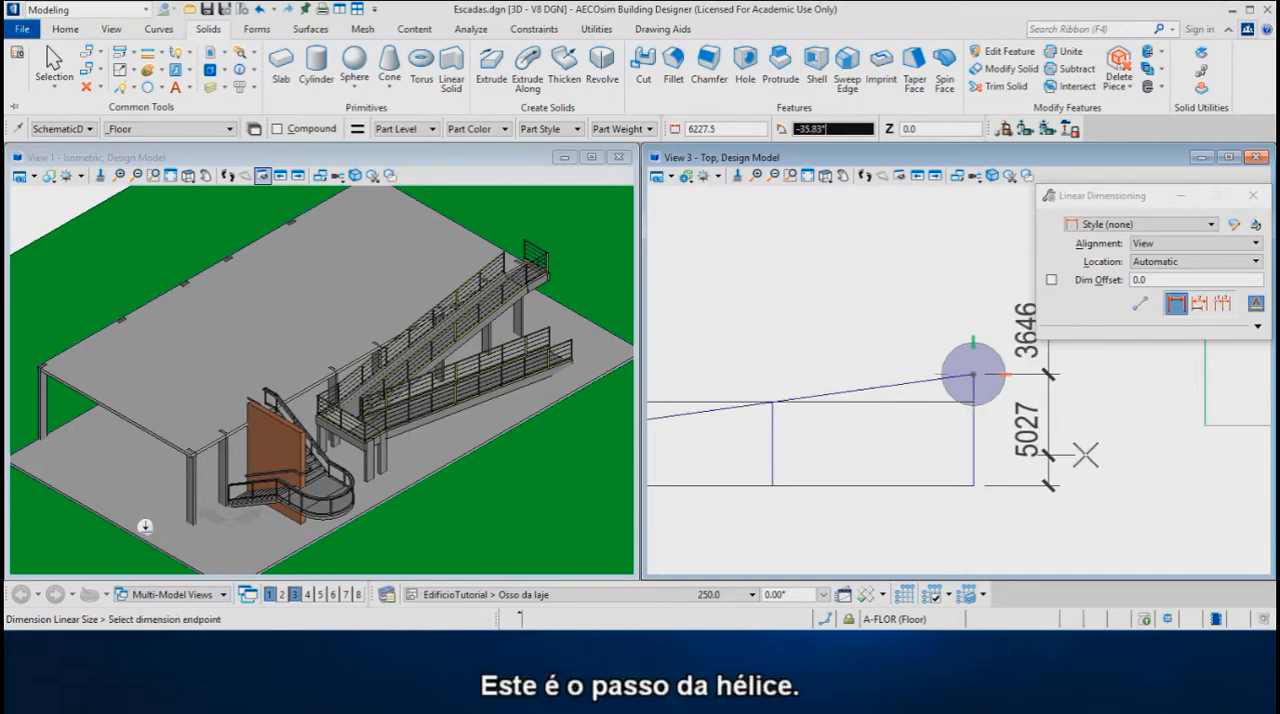
pyautogui.rightClick(1090, 455)
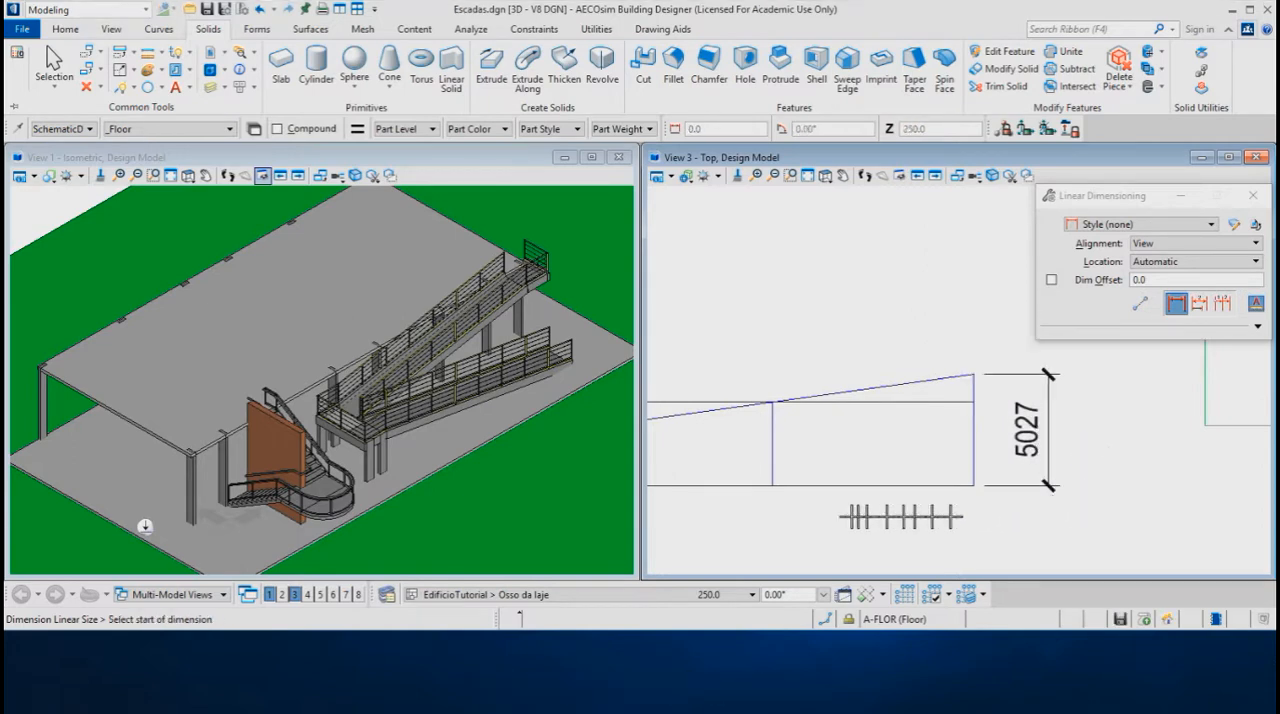
# Add a linear dimension for the full height of the three-quarter vertical line, placing it just east of the line
pyautogui.click(773, 484)
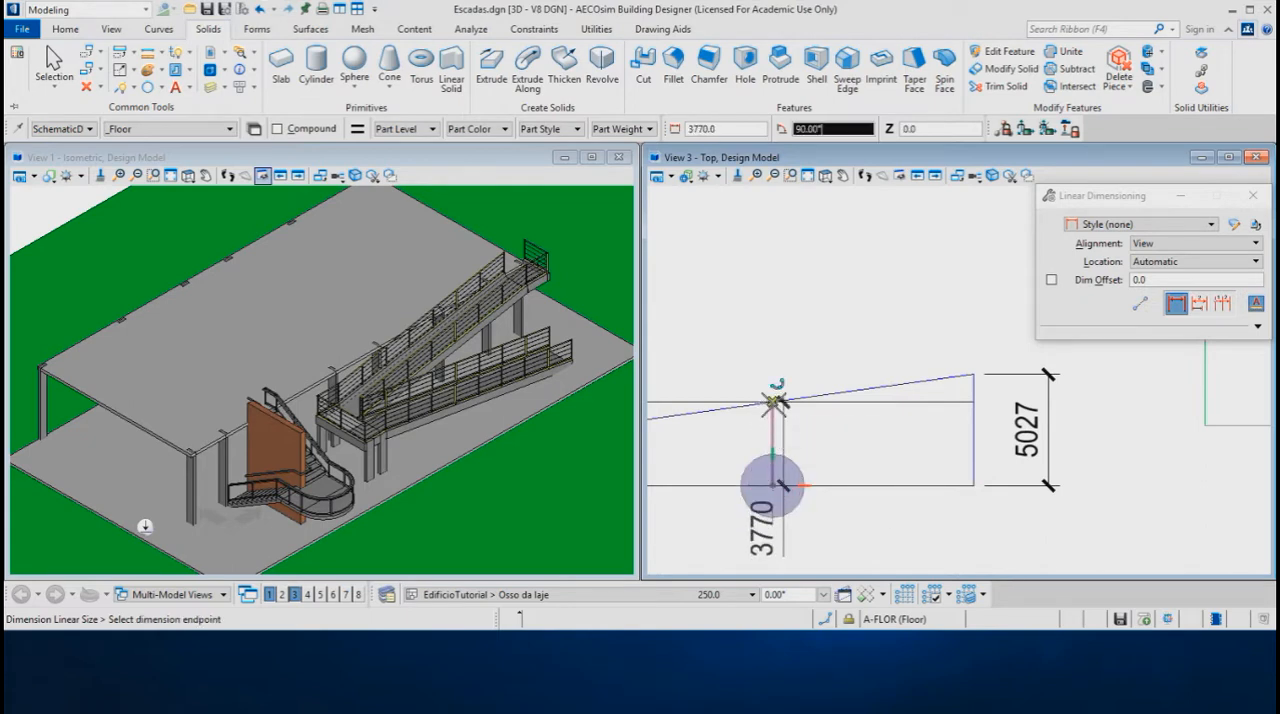
pyautogui.click(773, 402)
pyautogui.click(818, 443)
pyautogui.rightClick(836, 438)
pyautogui.scroll(-1, 856, 385)
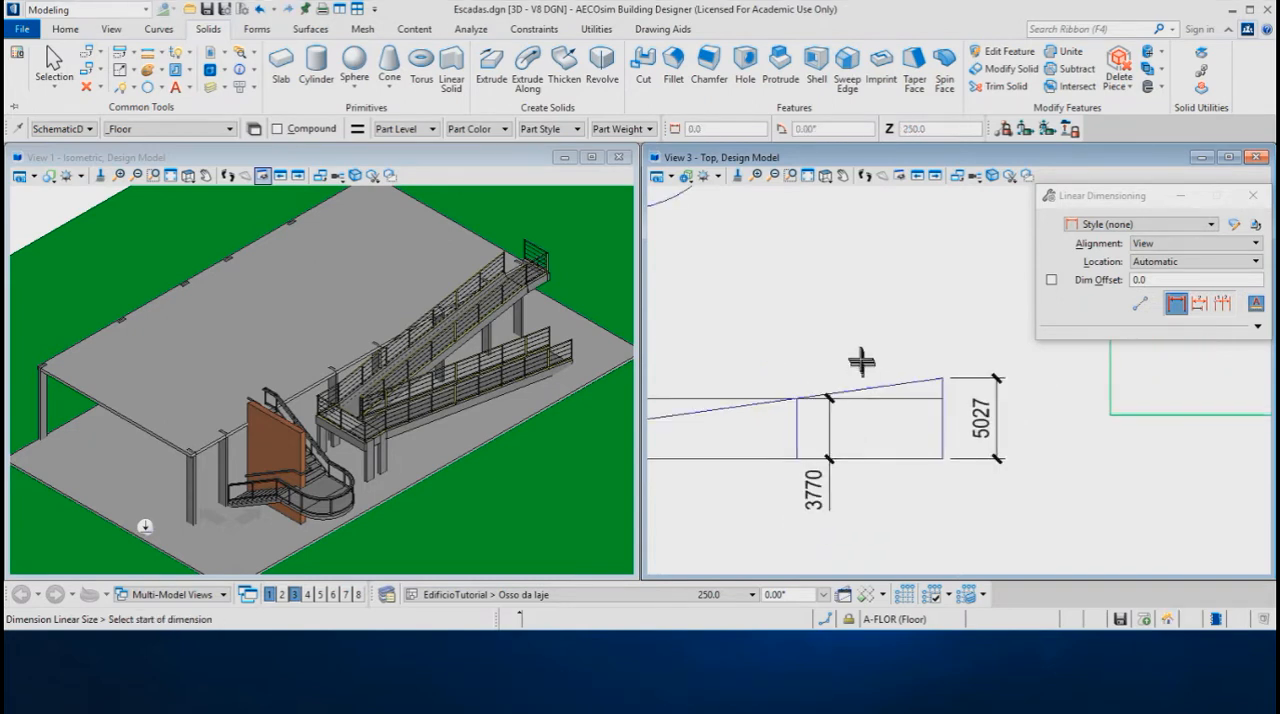
# Start a SmartLine at the centre of the concentric circles and run its first segment at 45° to the outer circle
pyautogui.scroll(-2, 860, 362)
pyautogui.moveTo(857, 363); pyautogui.dragTo(1009, 448, button='middle')
pyautogui.scroll(-1, 906, 531)
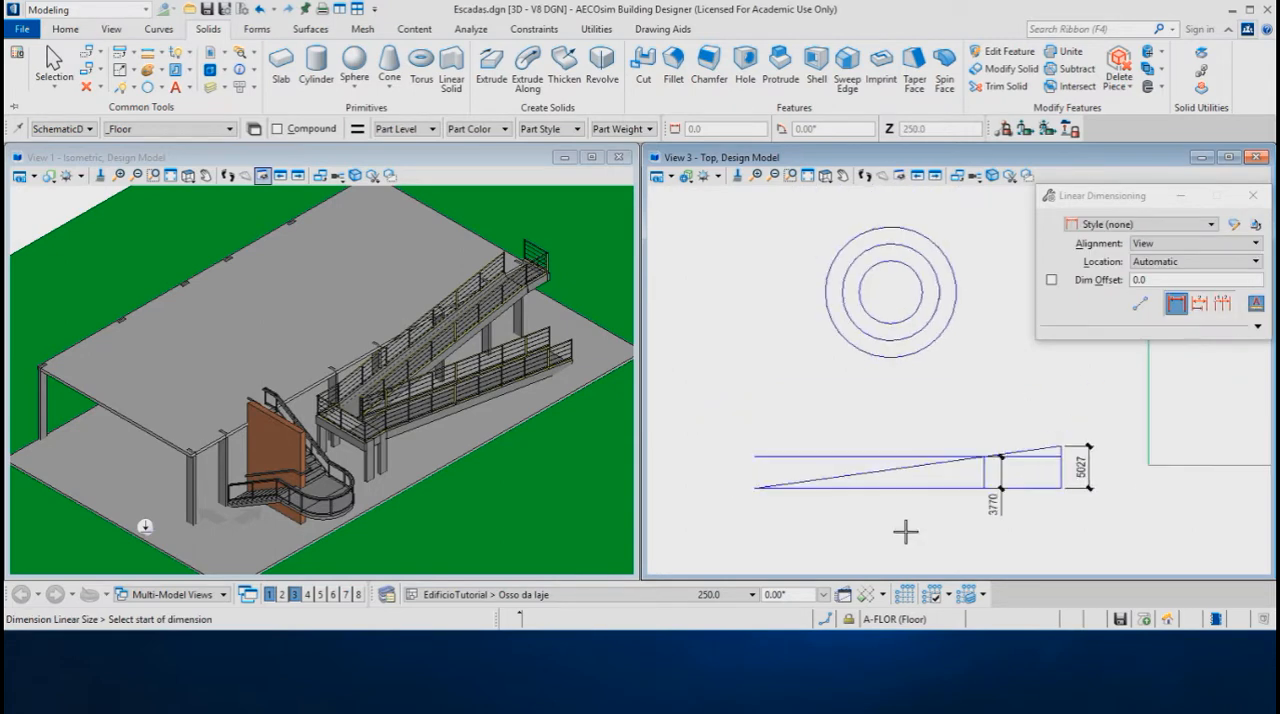
pyautogui.scroll(-2, 837, 371)
pyautogui.scroll(2, 953, 288)
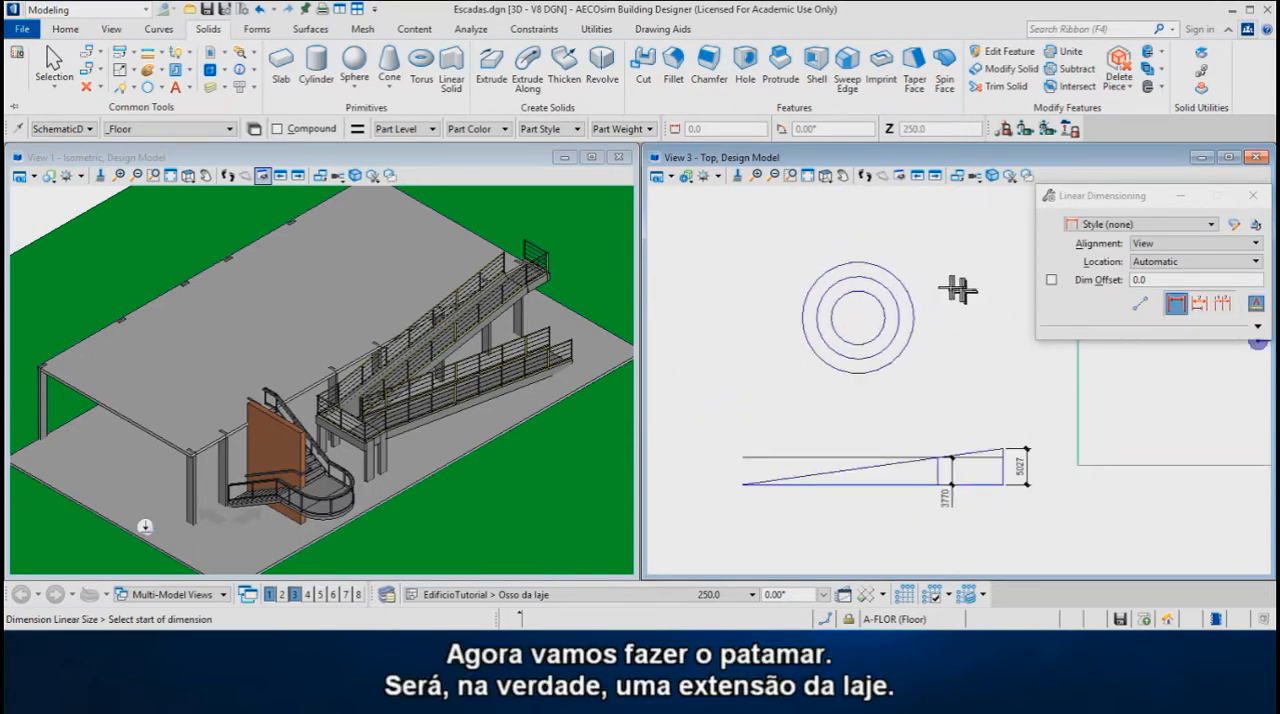
pyautogui.scroll(2, 947, 287)
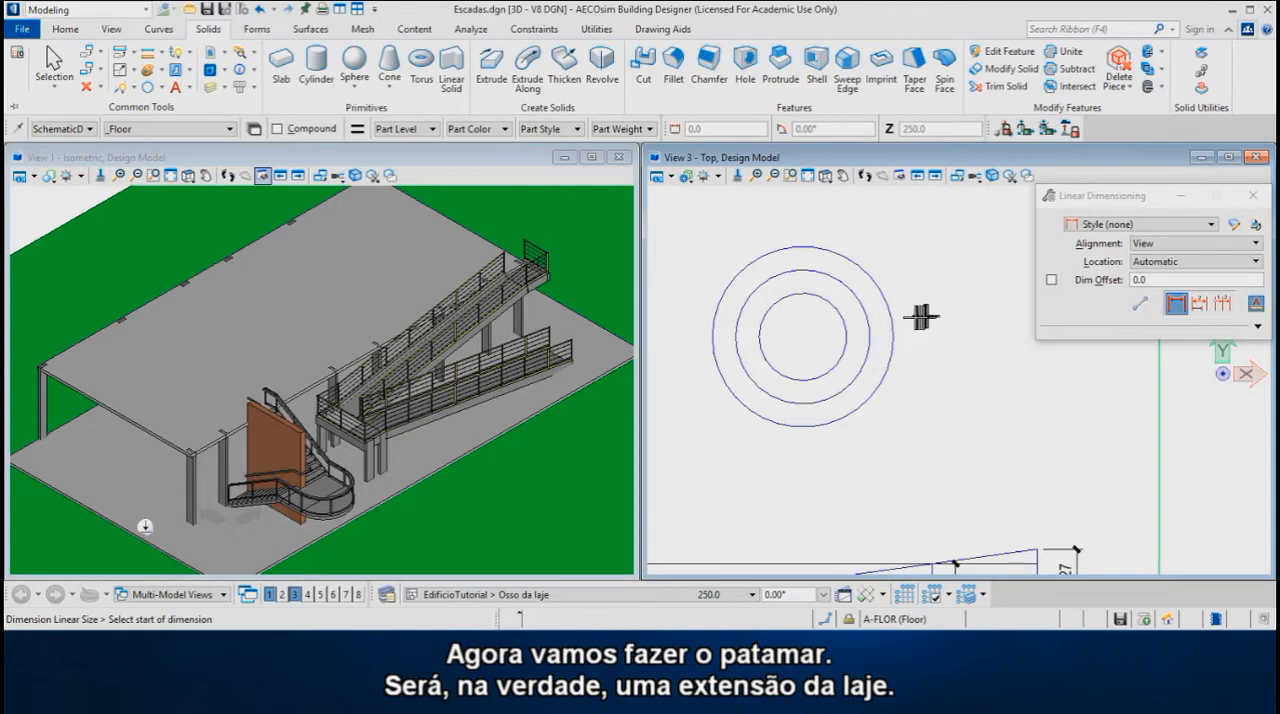
pyautogui.click(121, 90)
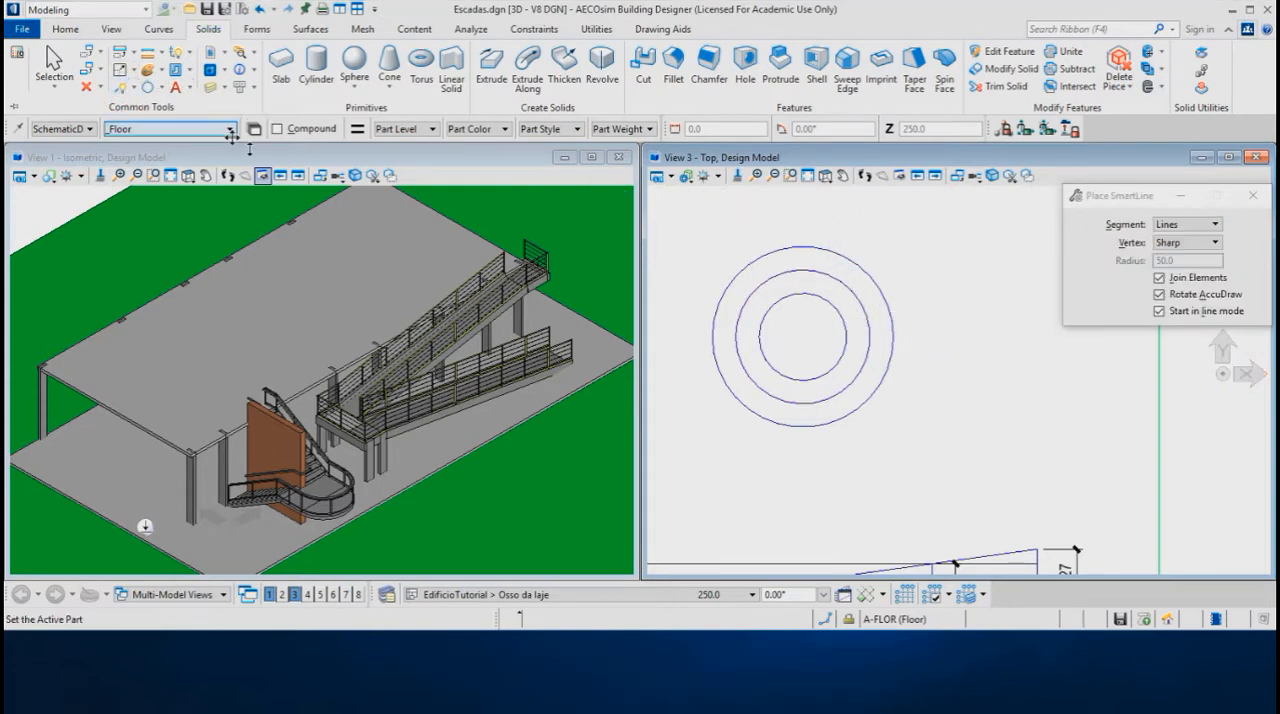
pyautogui.click(803, 338)
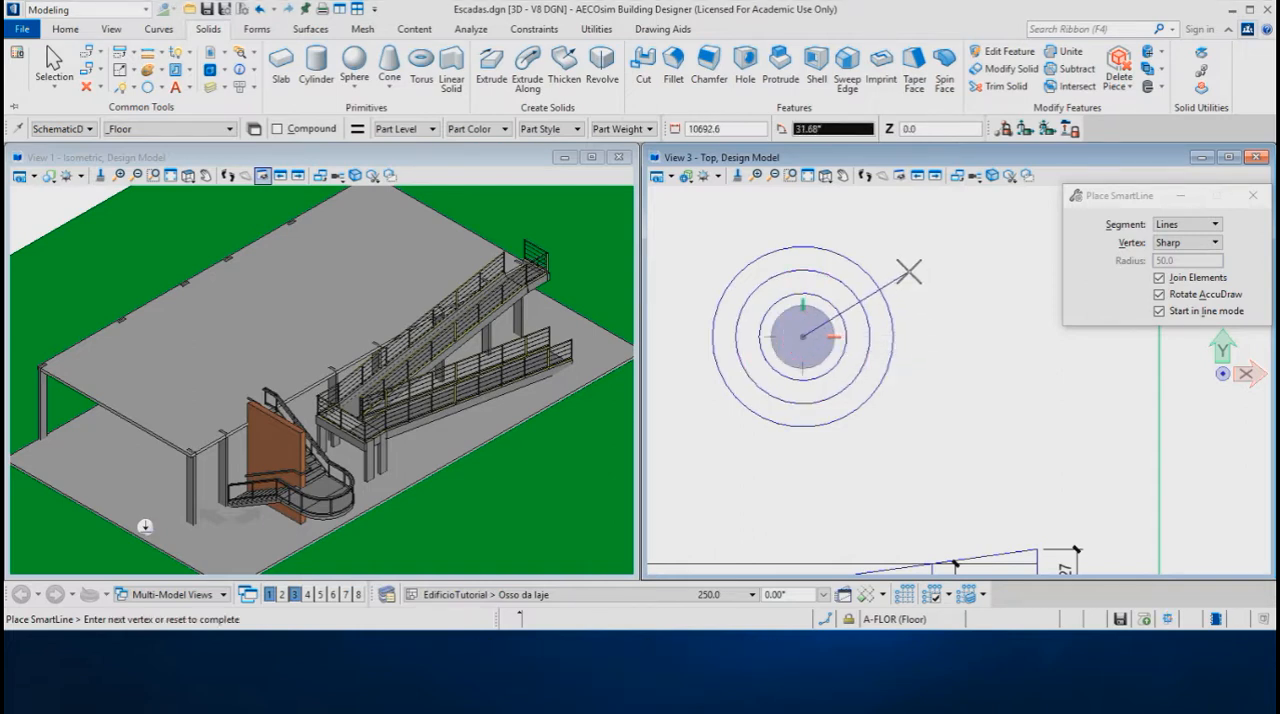
pyautogui.press('Up')
pyautogui.press('Up')
pyautogui.press('Up')
pyautogui.press('Up')
pyautogui.press('Up')
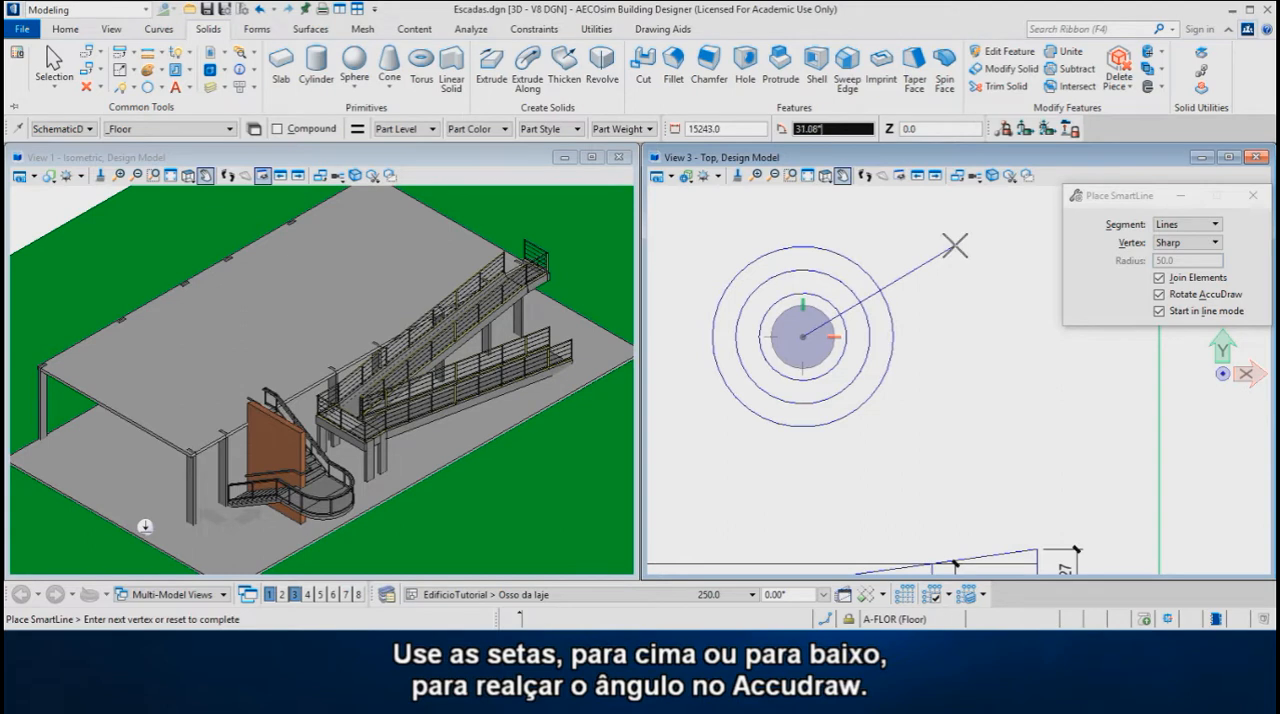
pyautogui.write('45')
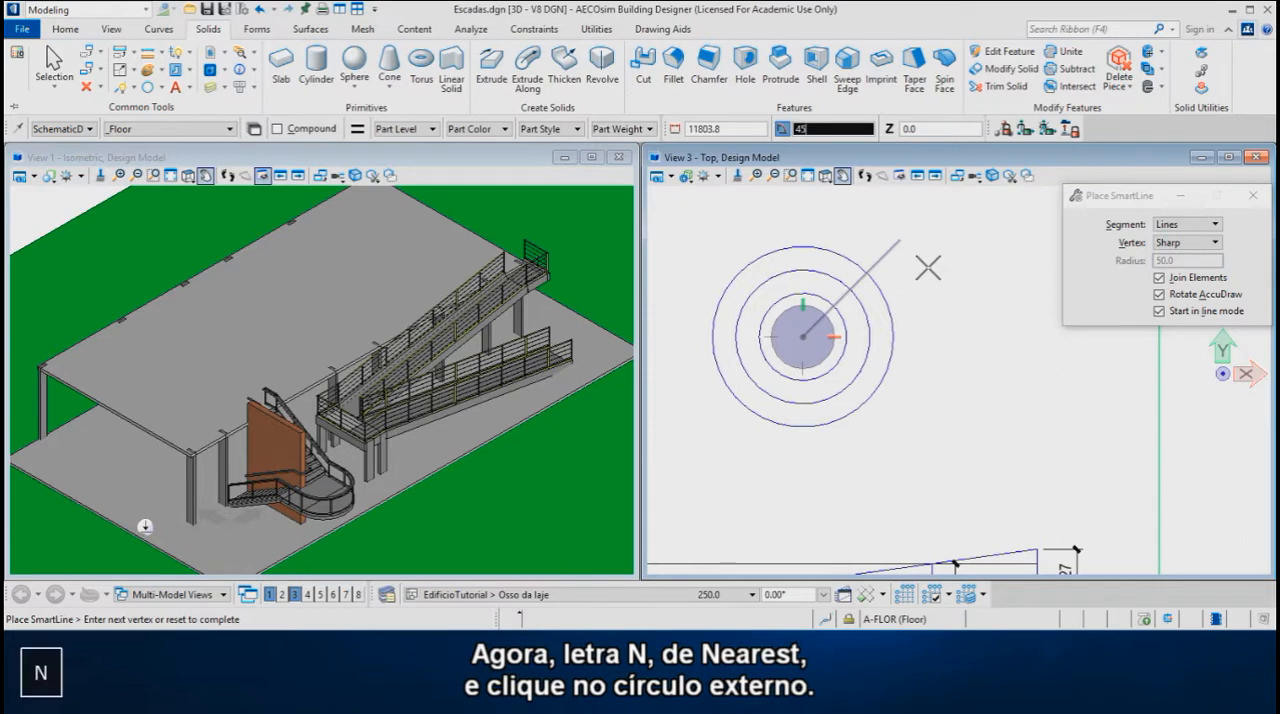
pyautogui.click(896, 325)
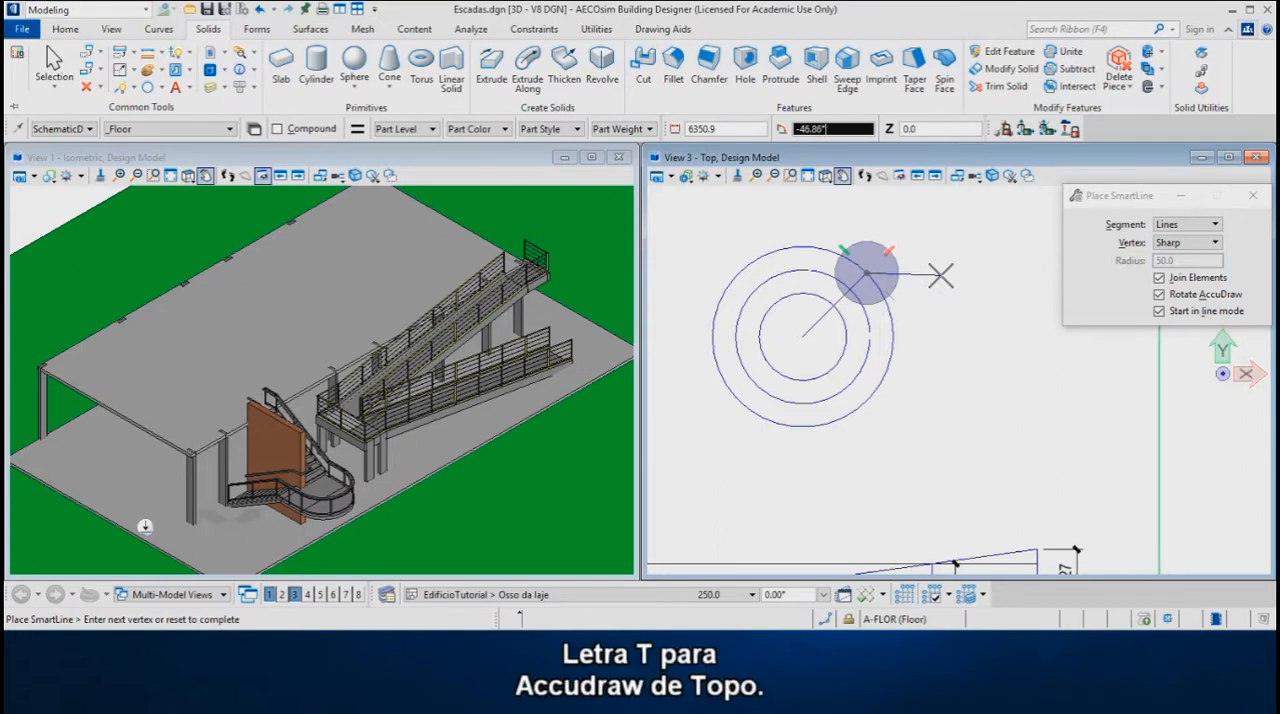
# Align AccuDraw to Top, add a segment at -90° twice the distance down to the centre's level, and close the triangle at the circles' centre
pyautogui.press('t')
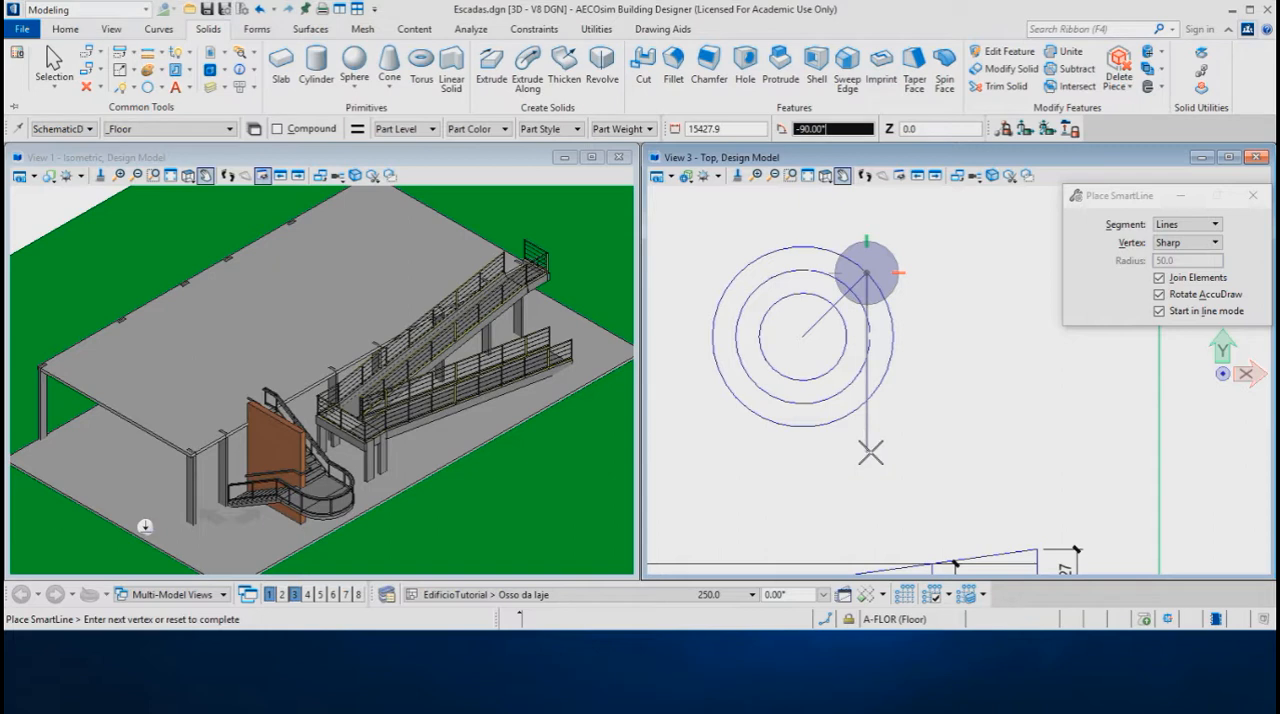
pyautogui.press('Return')
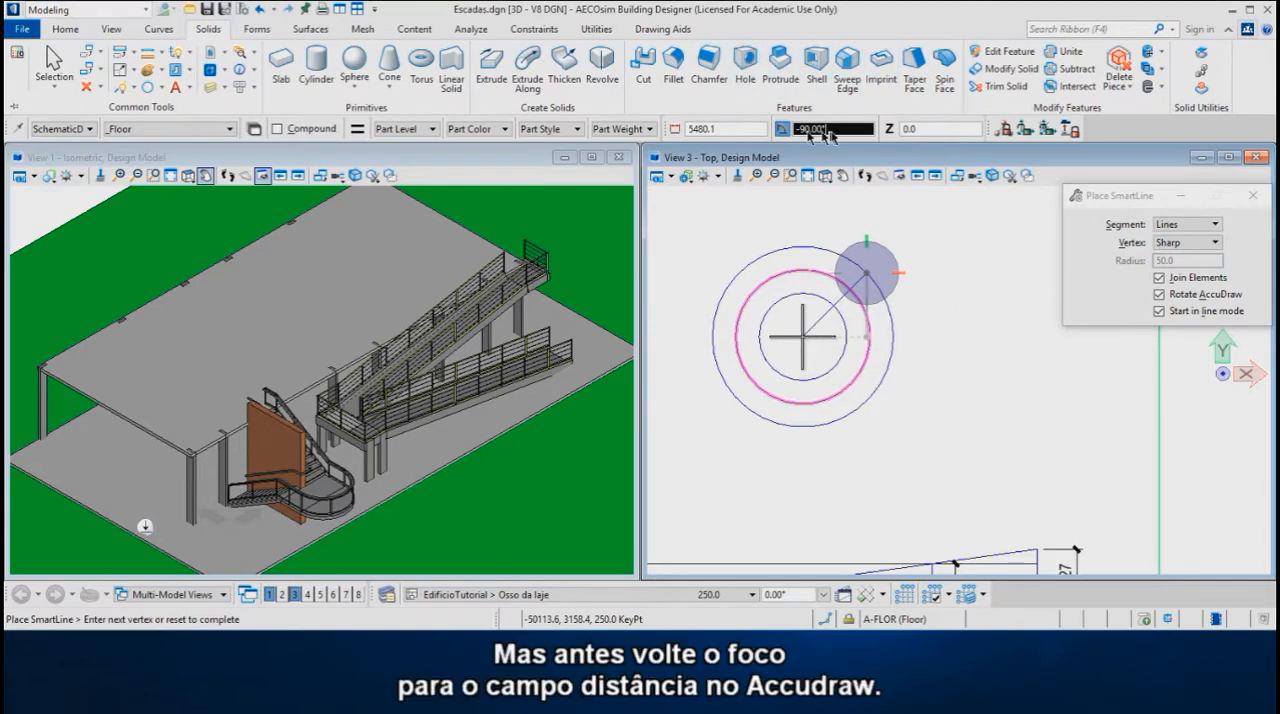
pyautogui.click(745, 129)
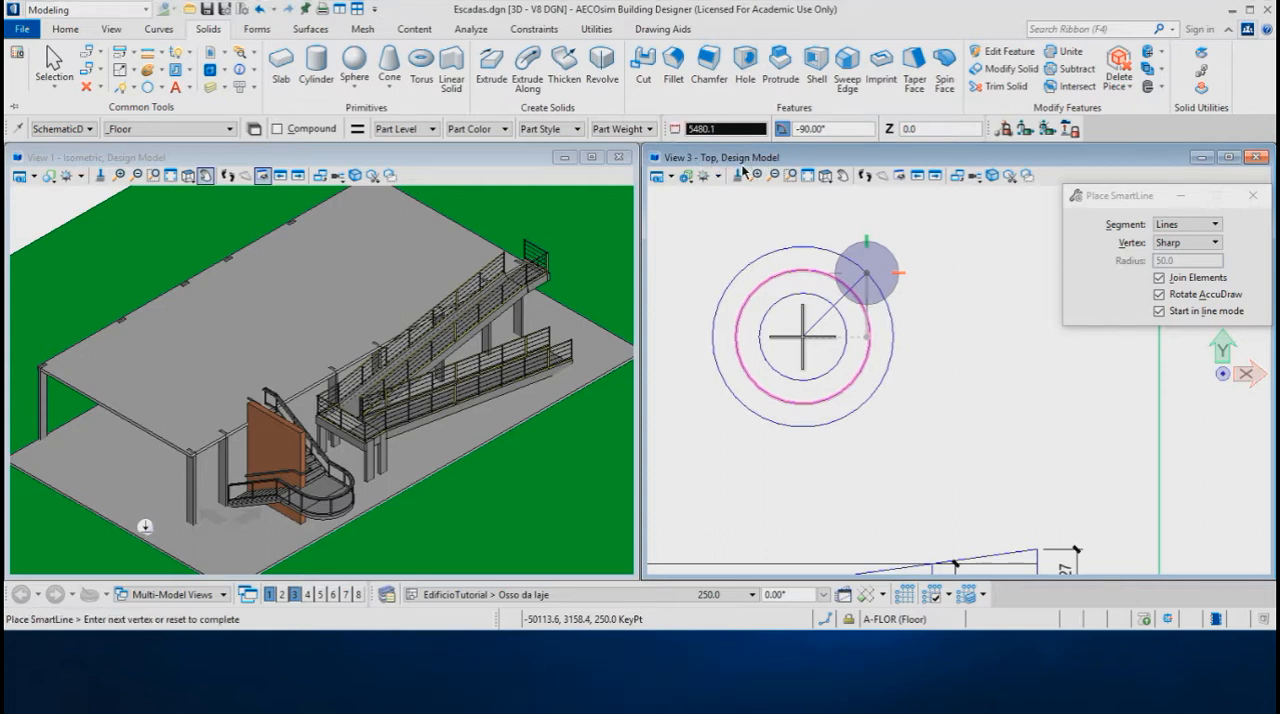
pyautogui.press('*')
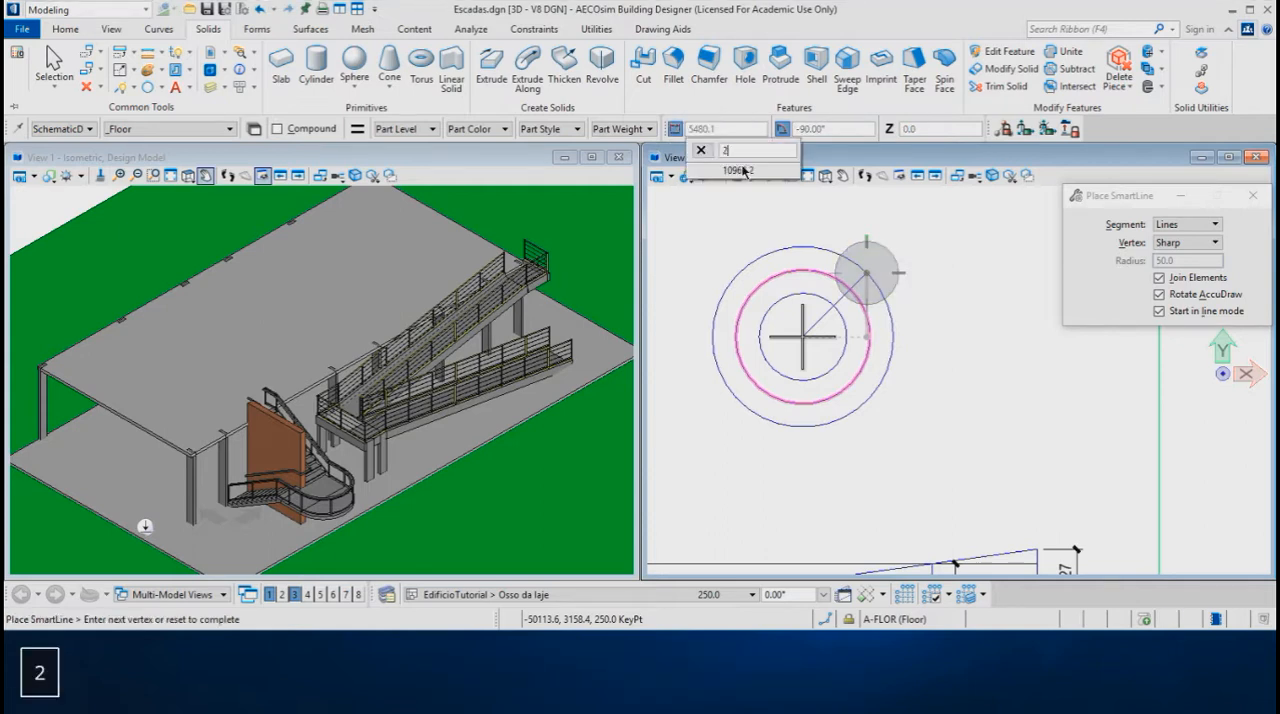
pyautogui.press('Return')
pyautogui.click(893, 426)
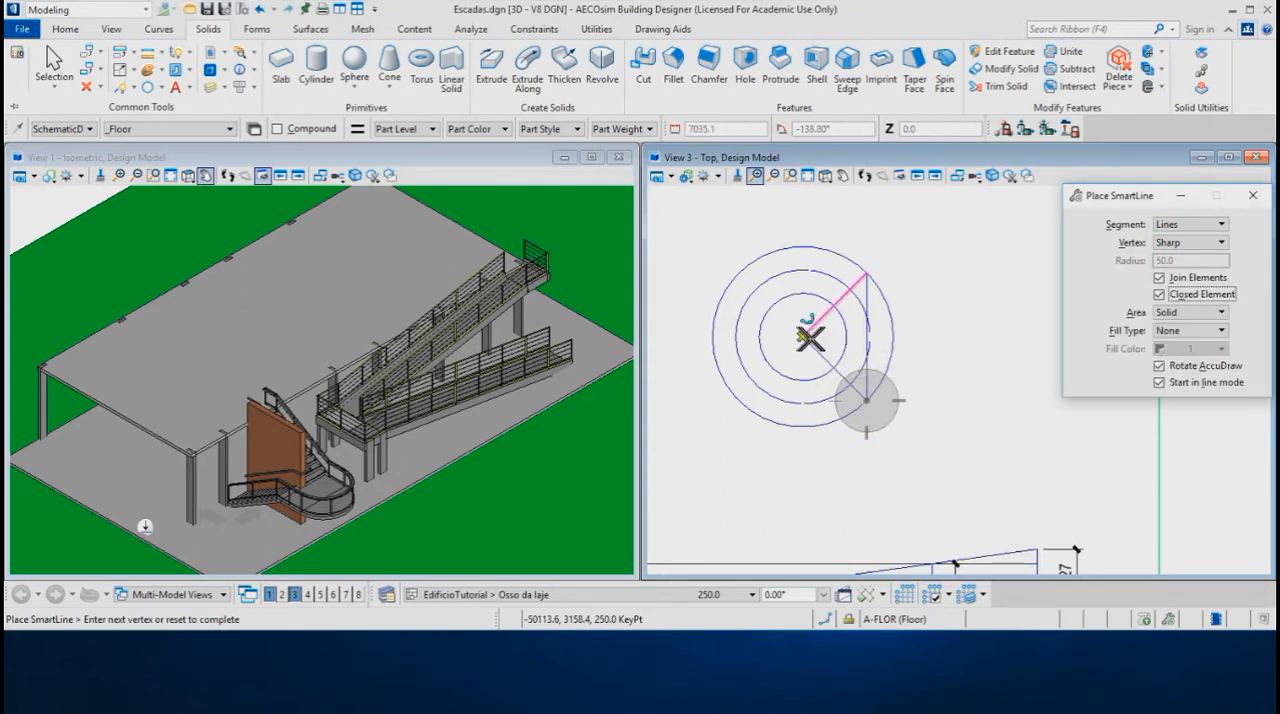
pyautogui.click(803, 337)
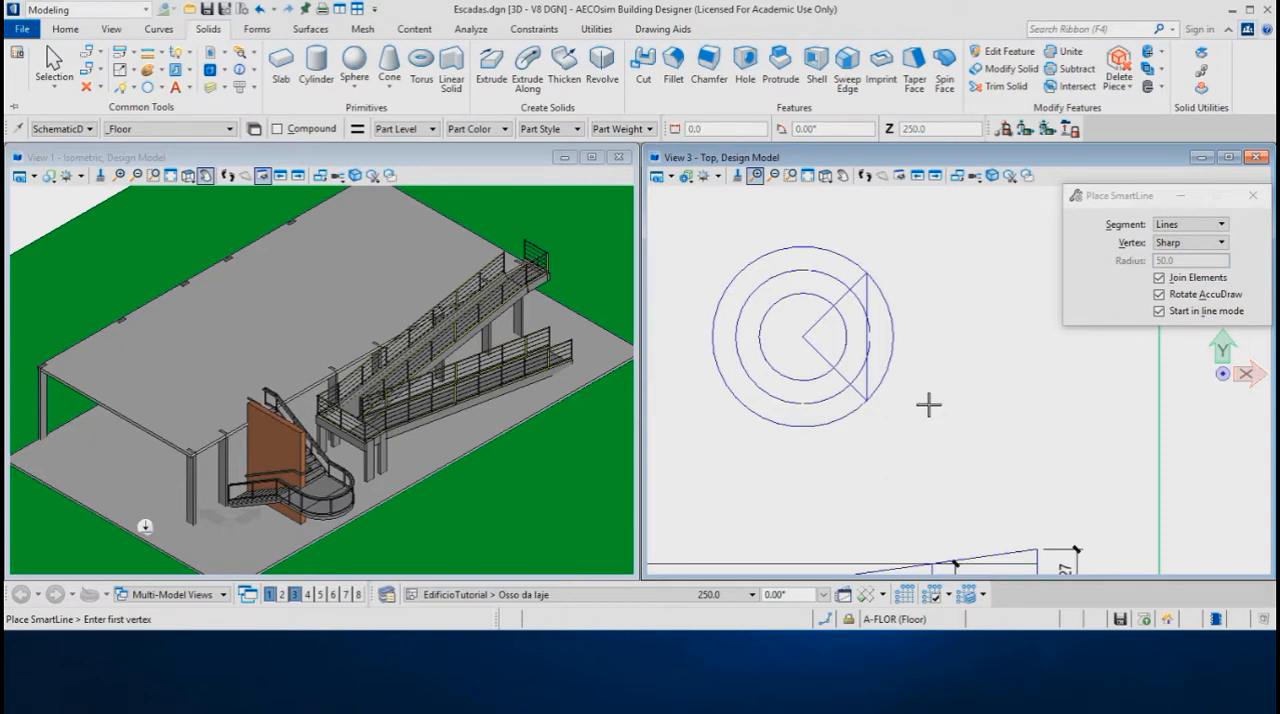
# Create a Flood region, keeping the originals, from the three adjoining areas between the inner circle and the triangle's vertical side
pyautogui.scroll(2, 921, 335)
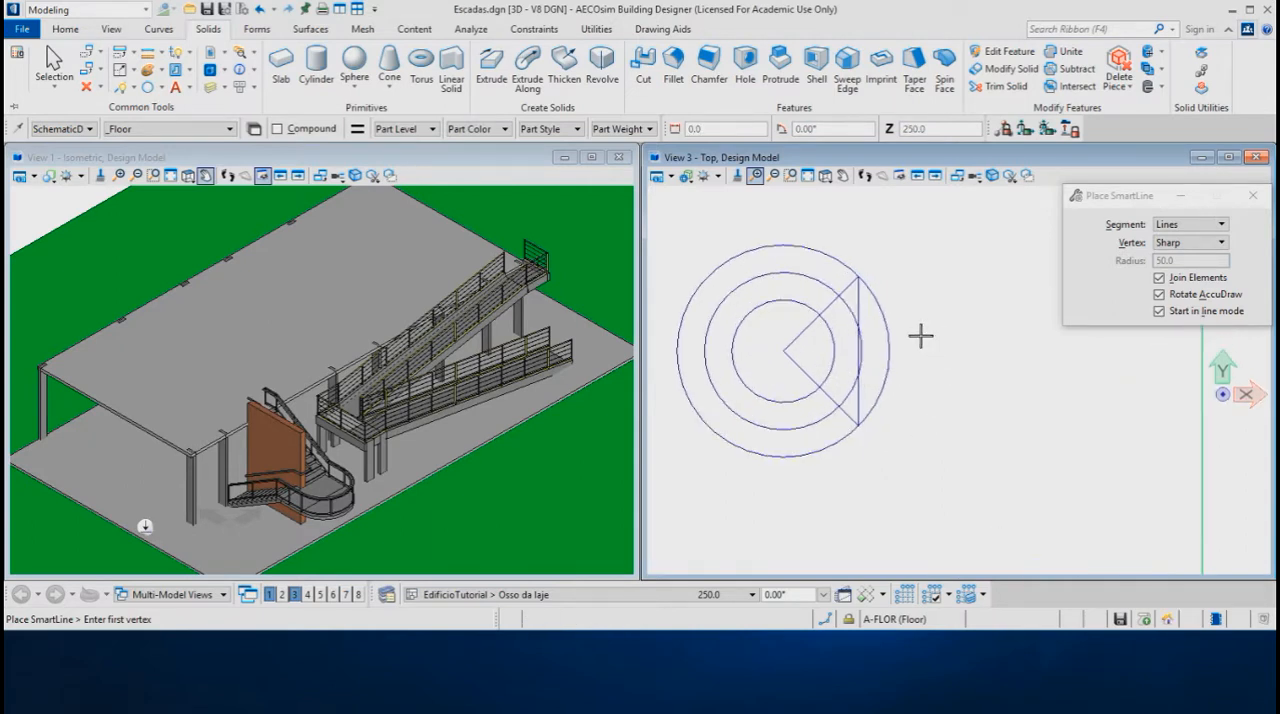
pyautogui.scroll(1, 921, 336)
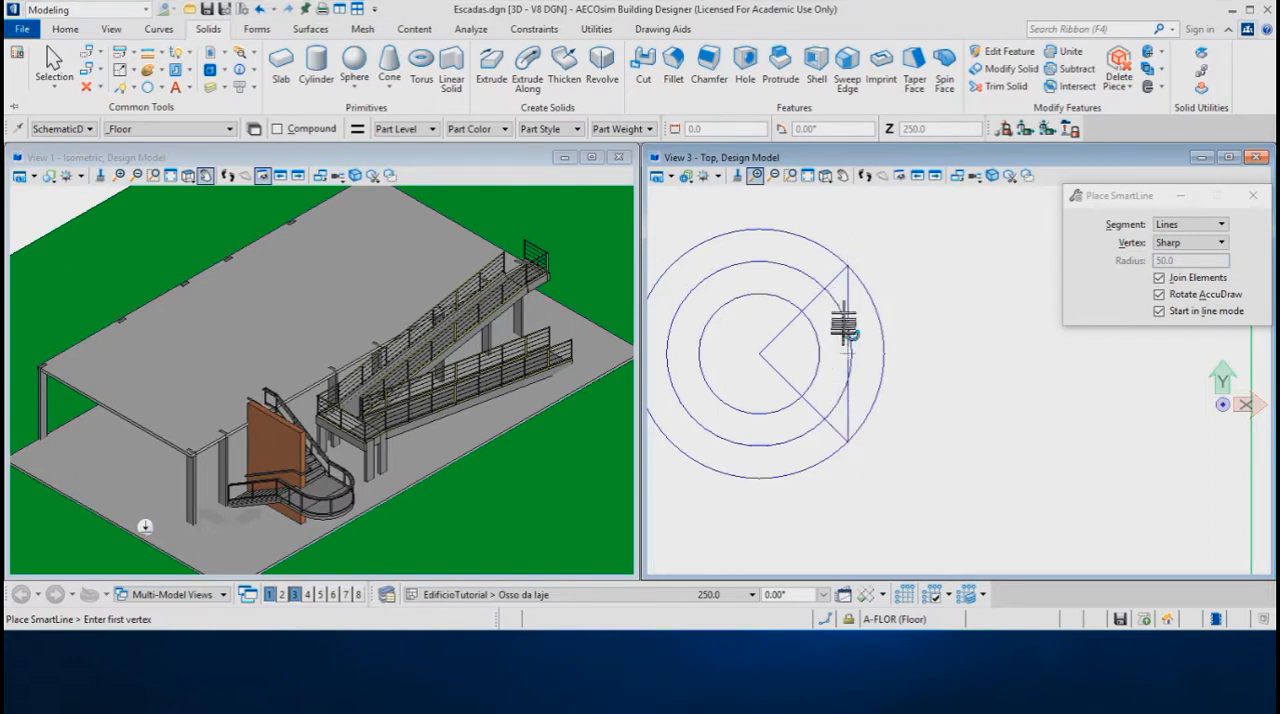
pyautogui.scroll(1, 839, 293)
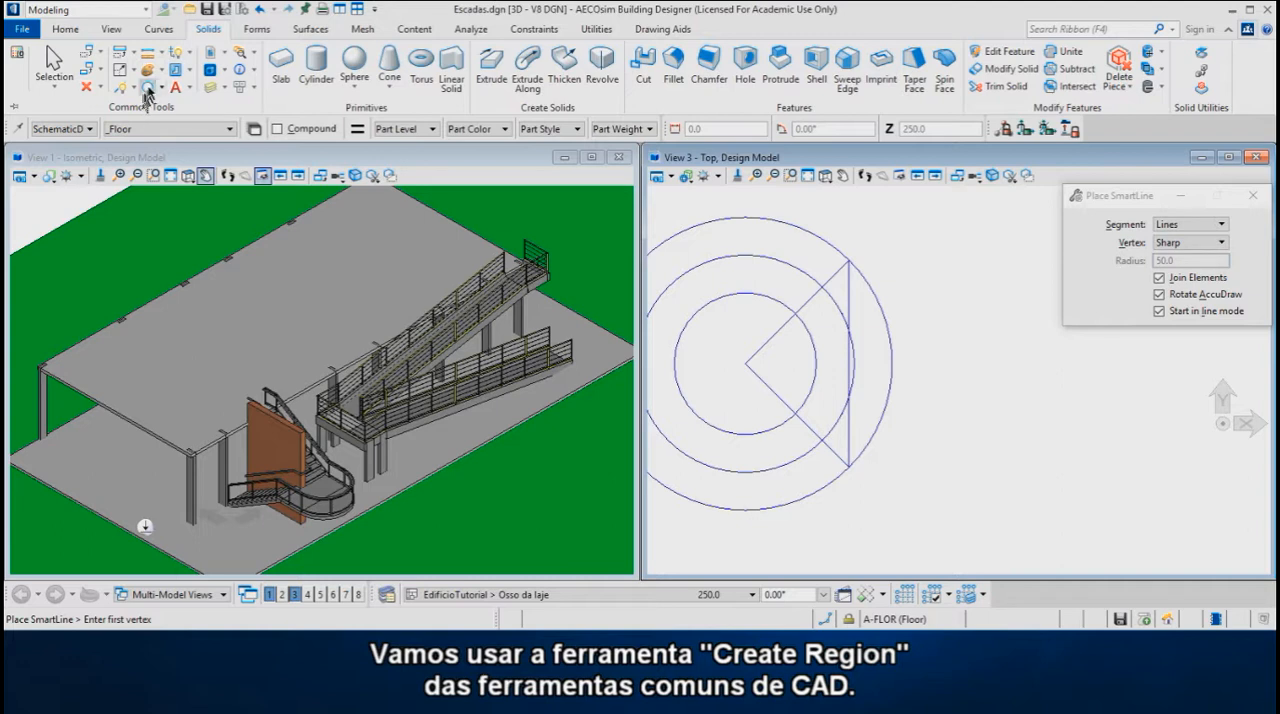
pyautogui.click(189, 57)
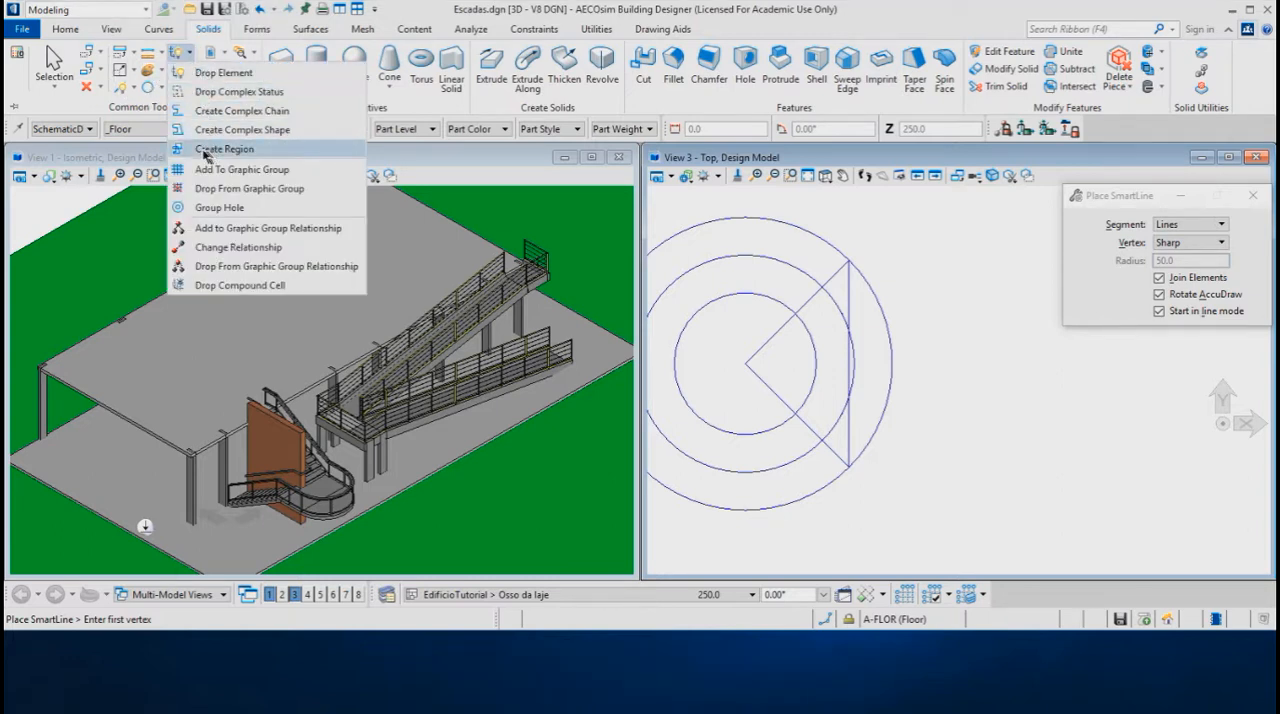
pyautogui.click(219, 151)
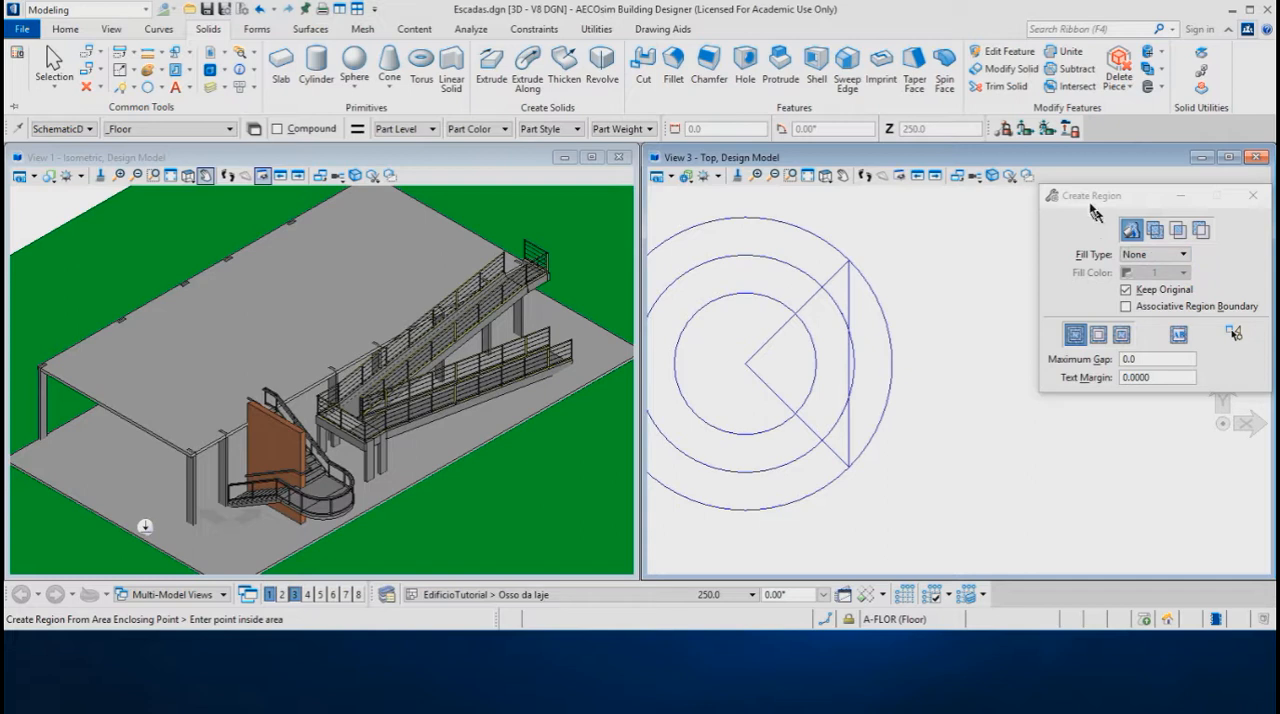
pyautogui.moveTo(1136, 196); pyautogui.dragTo(1137, 184)
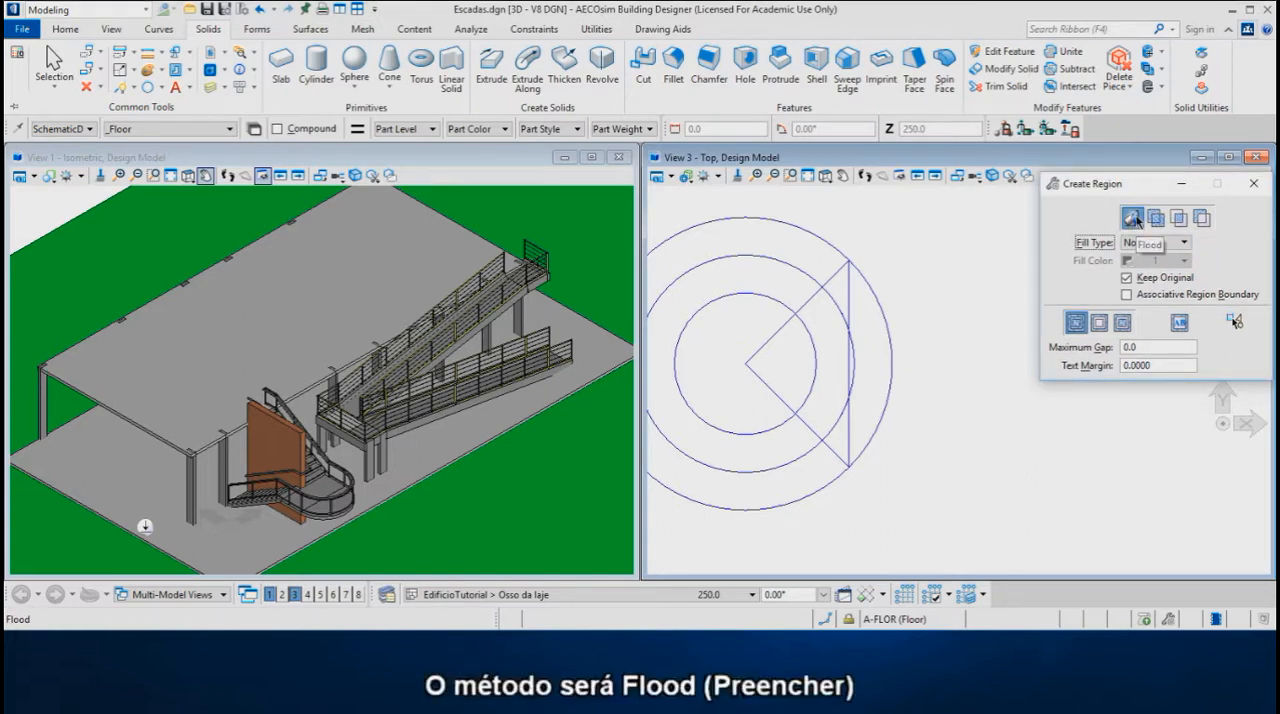
pyautogui.click(1132, 219)
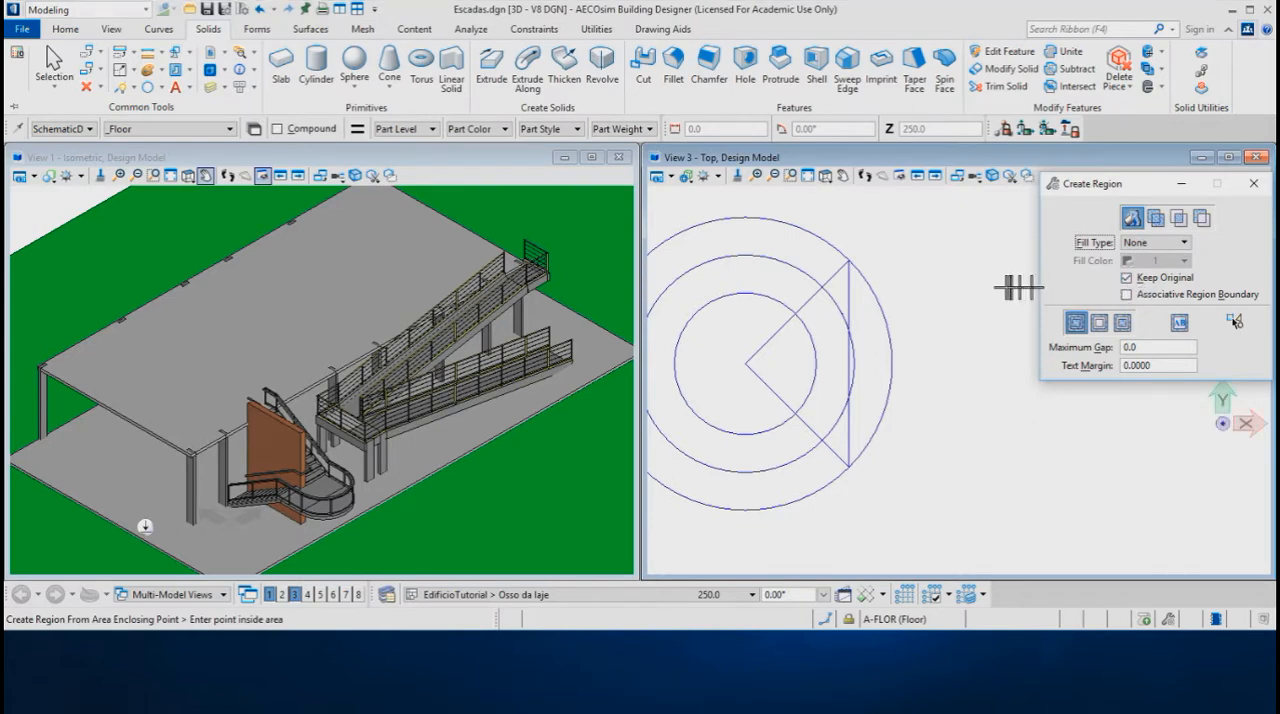
pyautogui.click(838, 289)
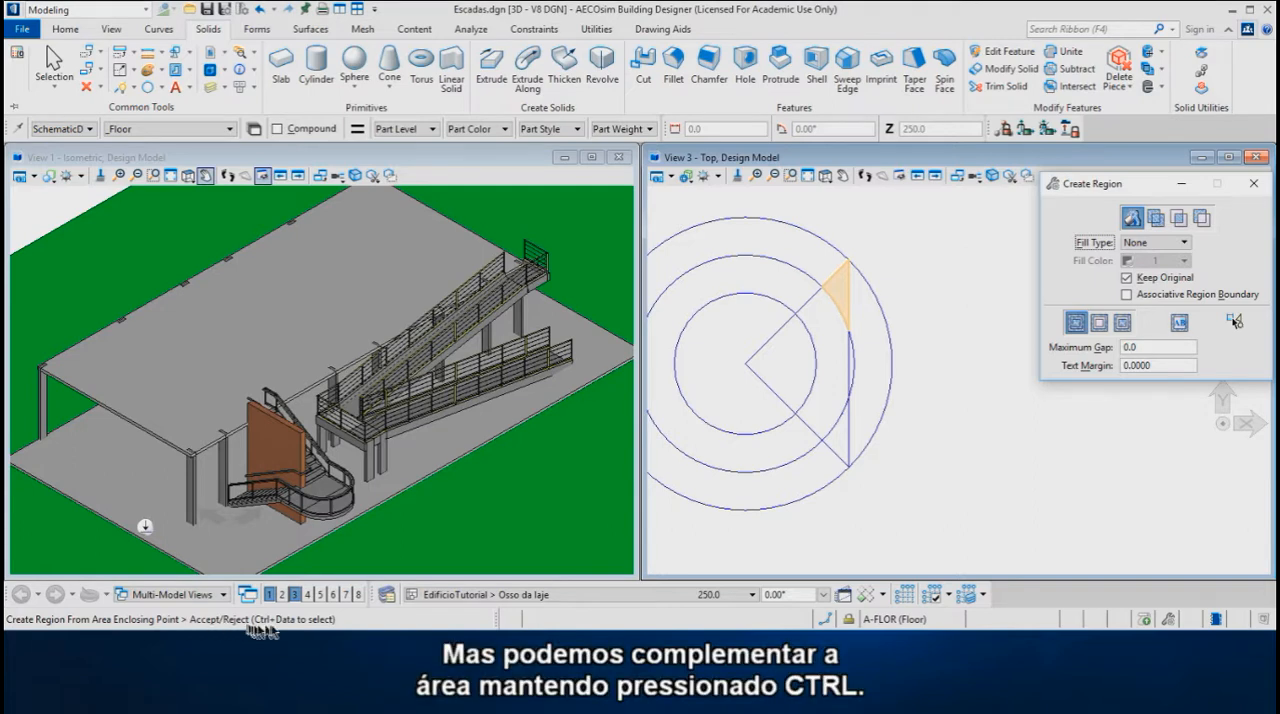
pyautogui.keyDown('ctrl'); pyautogui.click(825, 330); pyautogui.keyUp('ctrl')
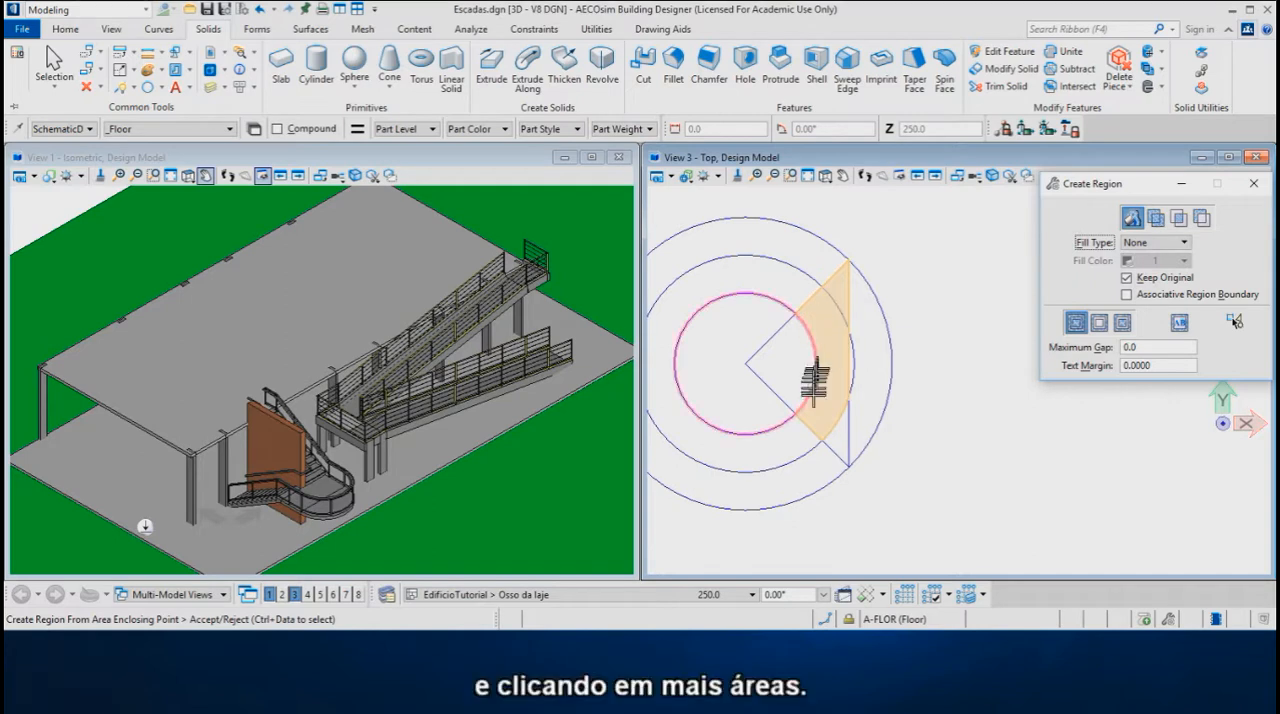
pyautogui.keyDown('ctrl'); pyautogui.click(838, 440); pyautogui.keyUp('ctrl')
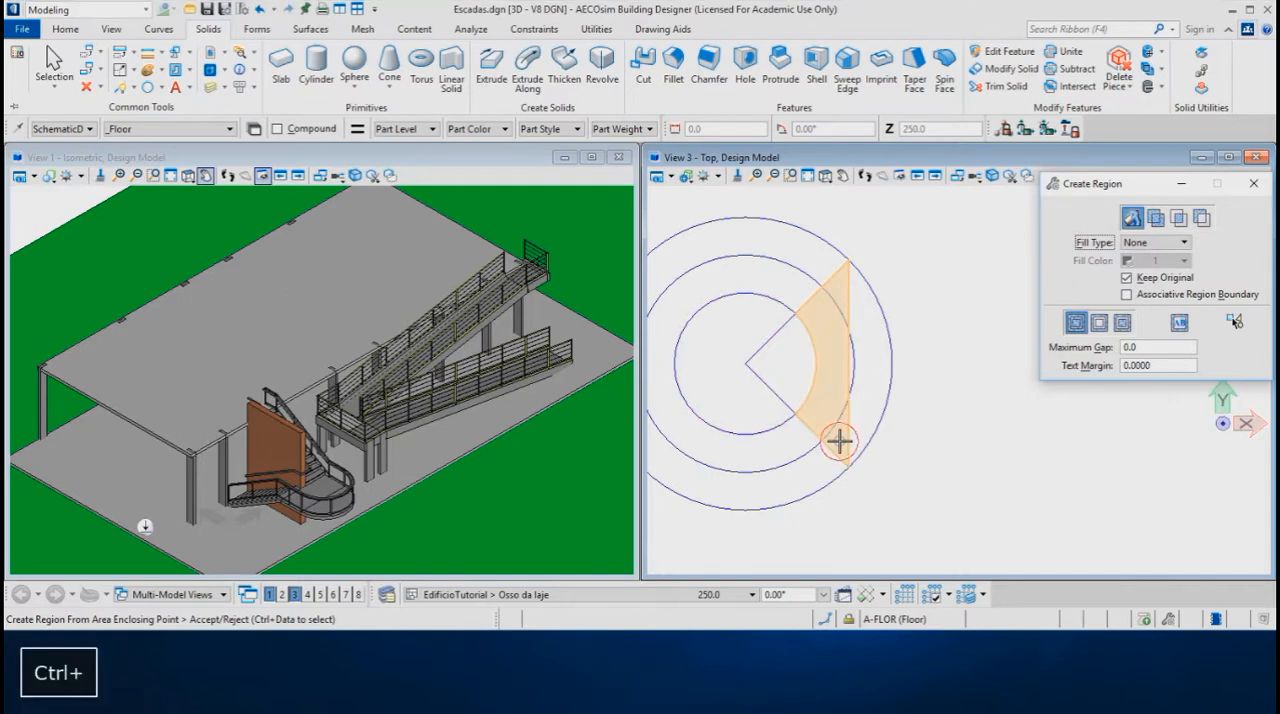
pyautogui.click(928, 416)
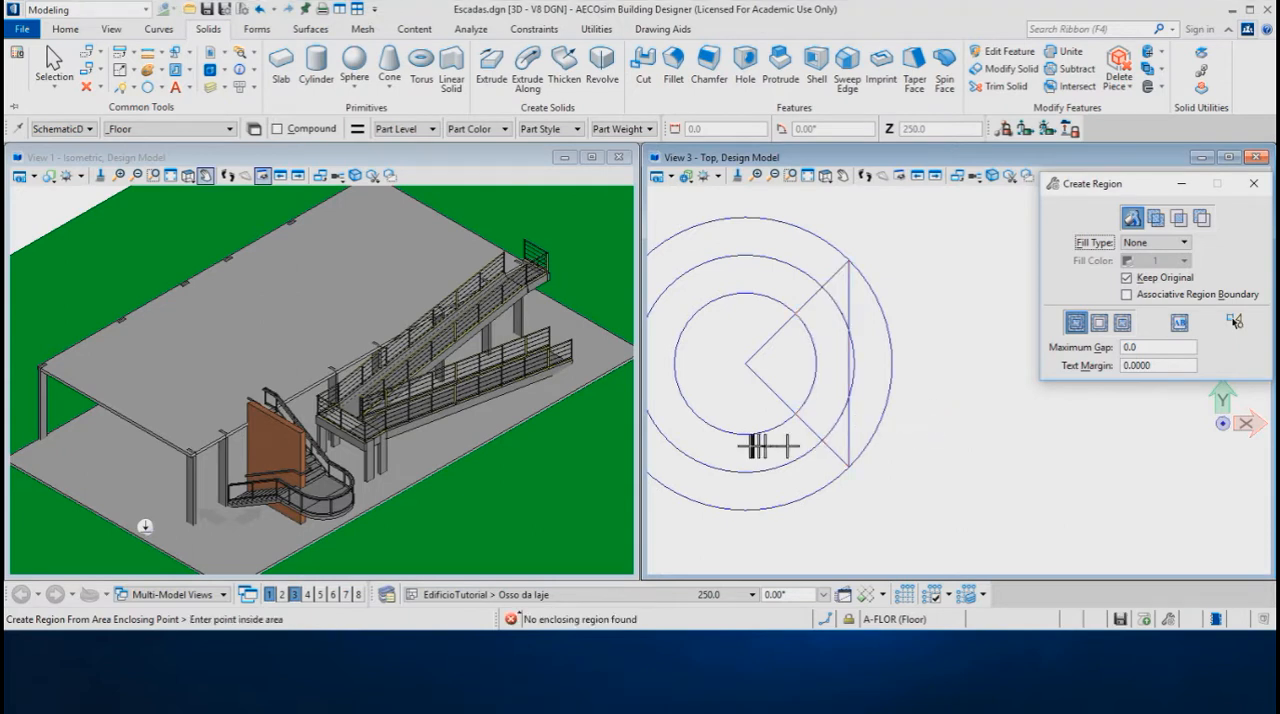
# Move the new region horizontally east from the midpoint of its straight side until it is clear of the circles
pyautogui.scroll(-2, 750, 445)
pyautogui.rightClick(856, 426)
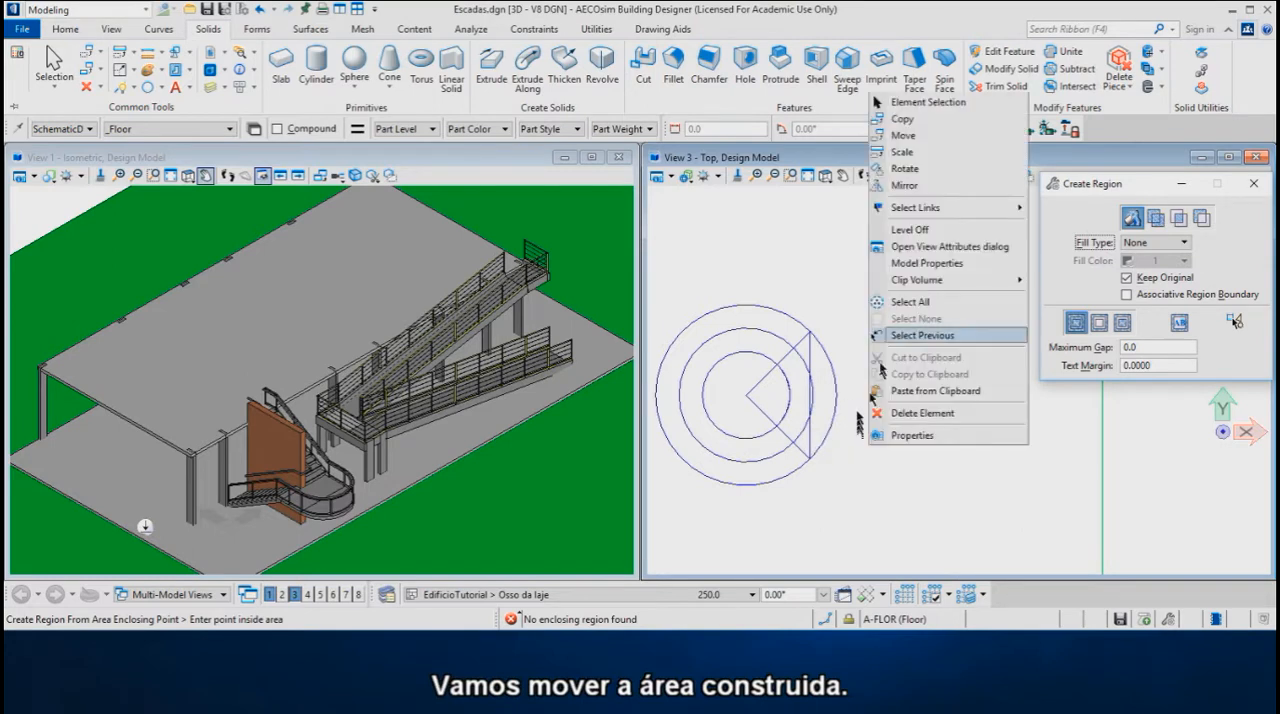
pyautogui.click(905, 139)
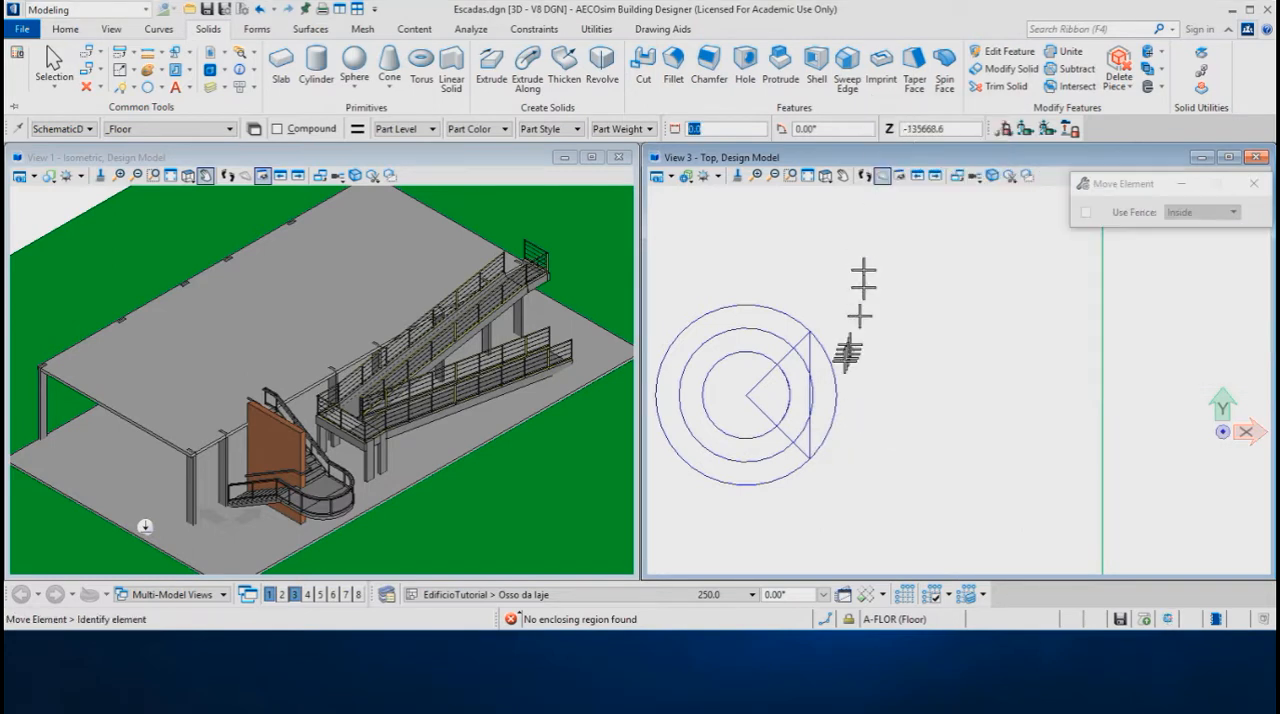
pyautogui.click(810, 395)
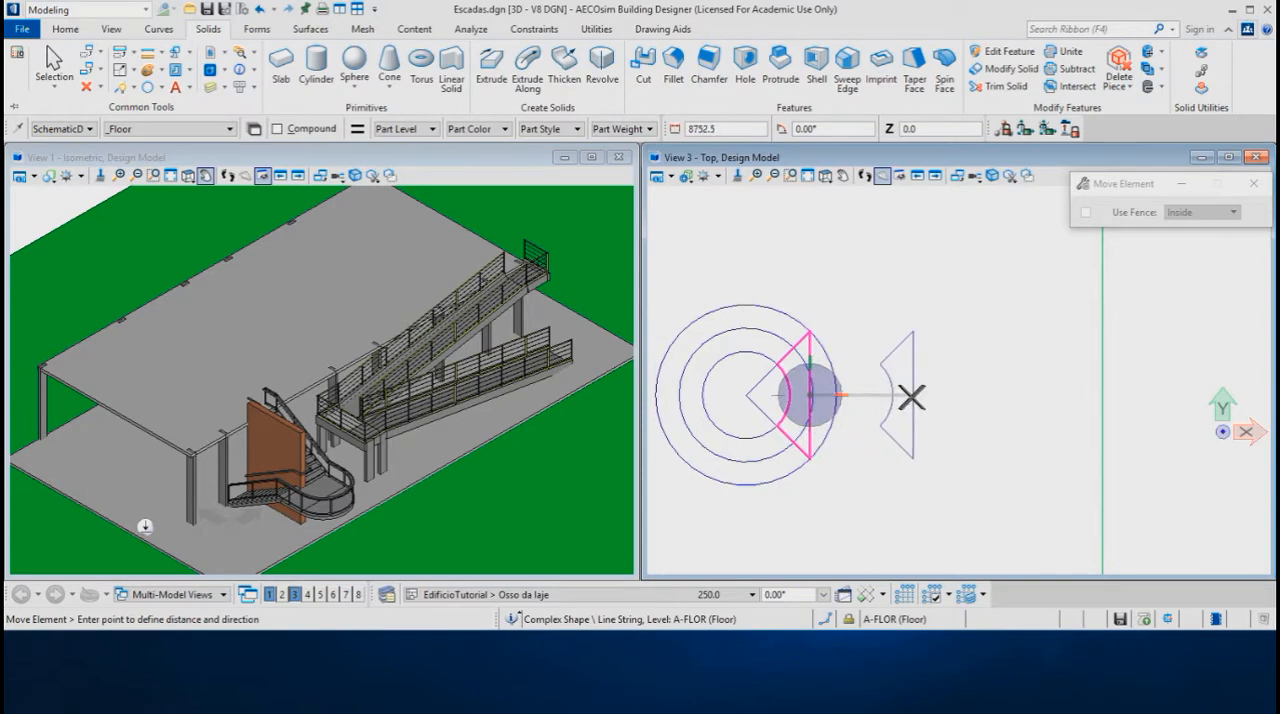
pyautogui.click(933, 397)
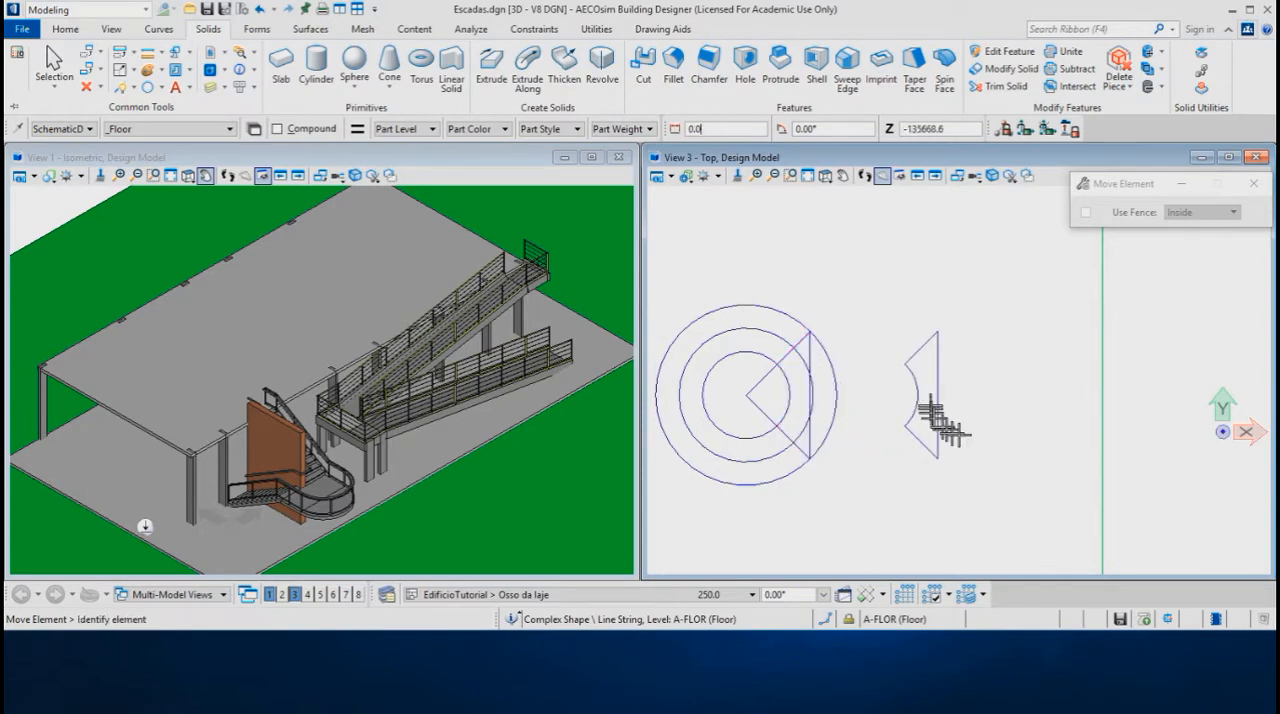
# Move the landing region from the midpoint of its straight side to the midpoint of the upper slab's west edge
pyautogui.press('F6')
pyautogui.scroll(-1, 860, 449)
pyautogui.scroll(-3, 480, 342)
pyautogui.scroll(-3, 480, 342)
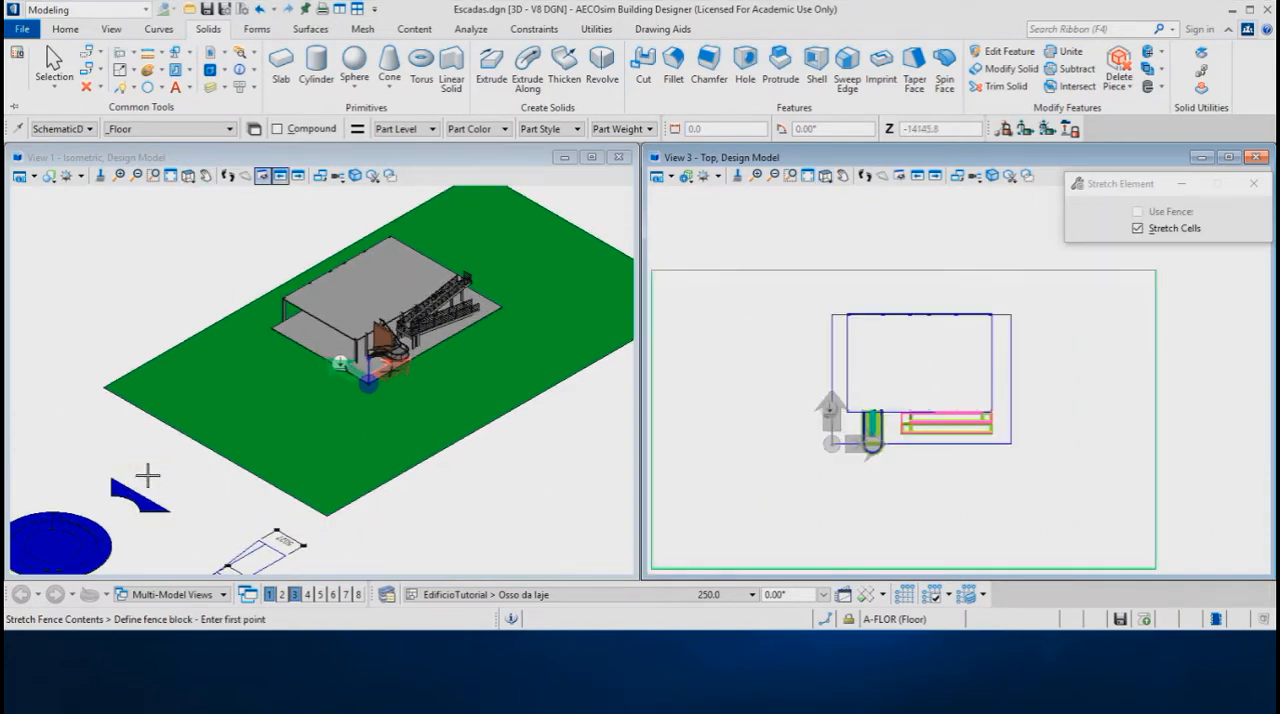
pyautogui.rightClick(149, 478)
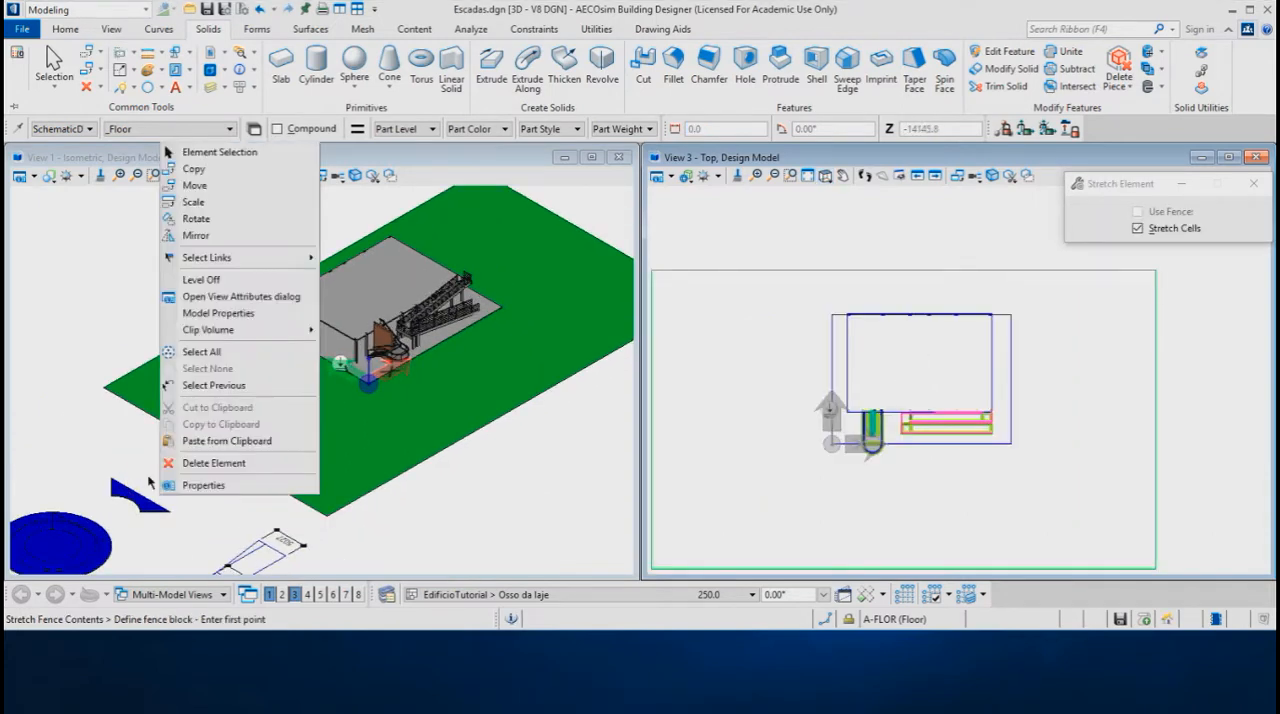
pyautogui.click(194, 185)
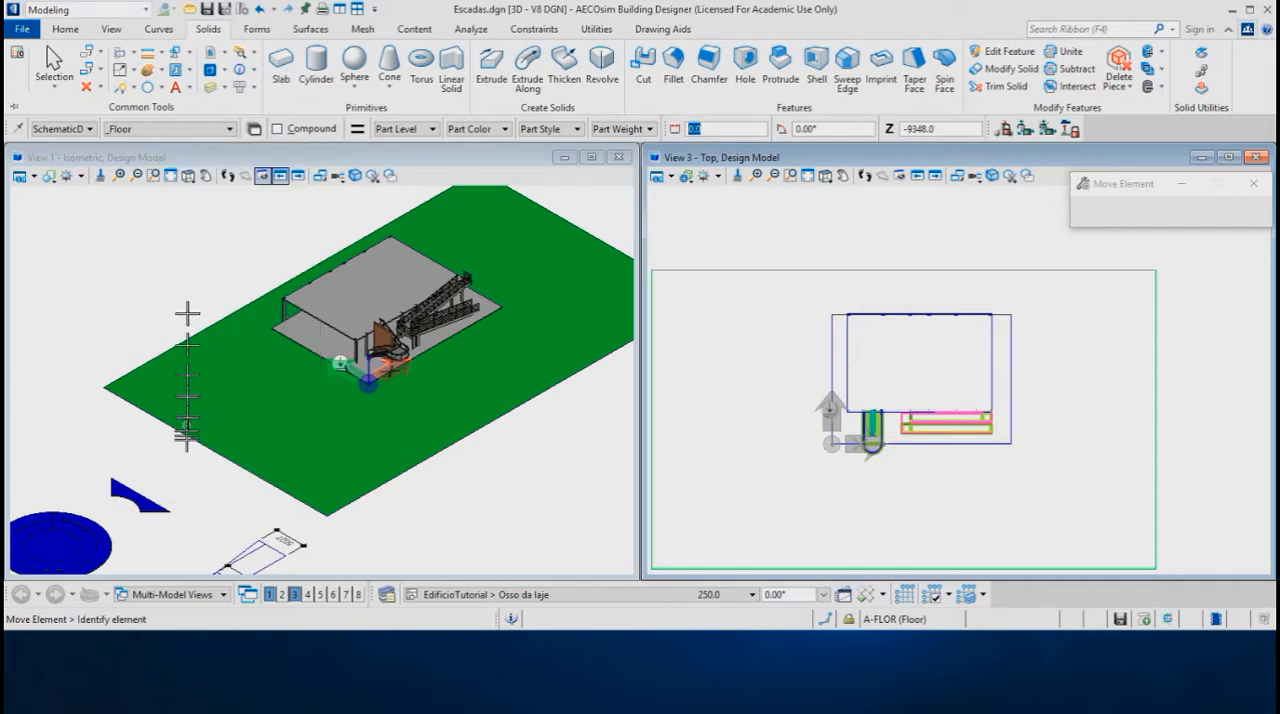
pyautogui.click(142, 490)
pyautogui.scroll(1, 337, 336)
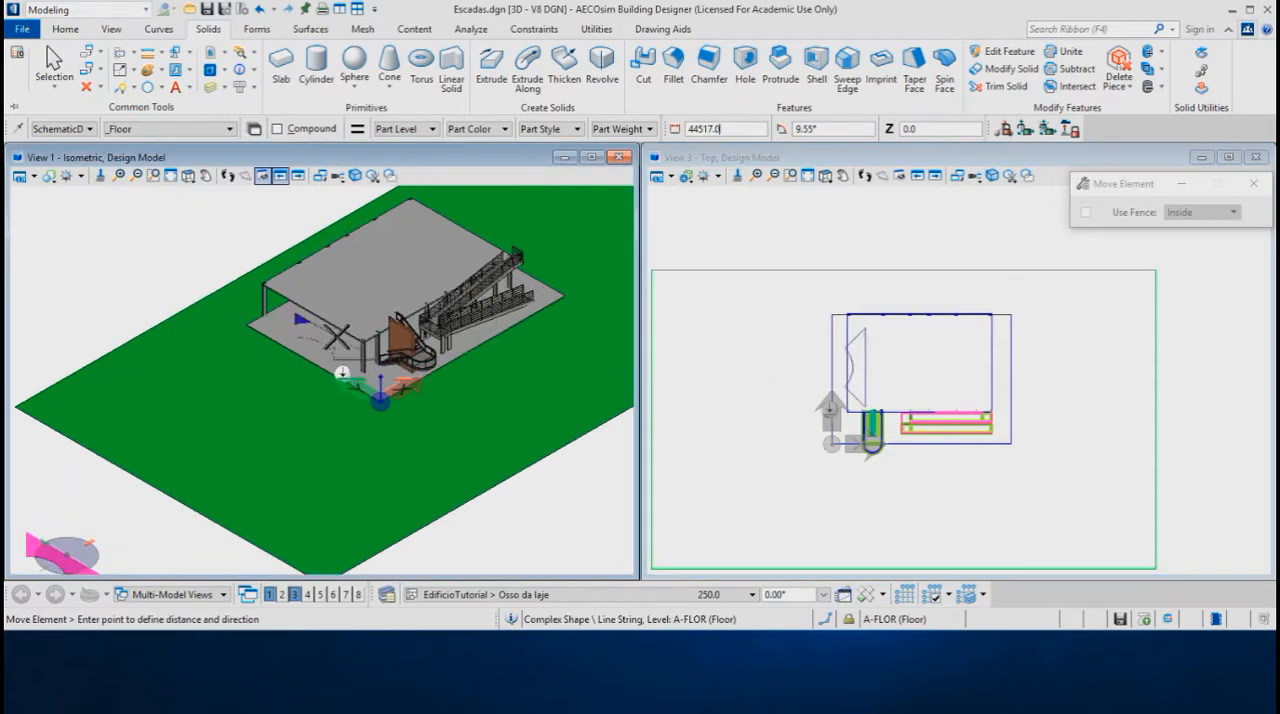
pyautogui.scroll(2, 337, 336)
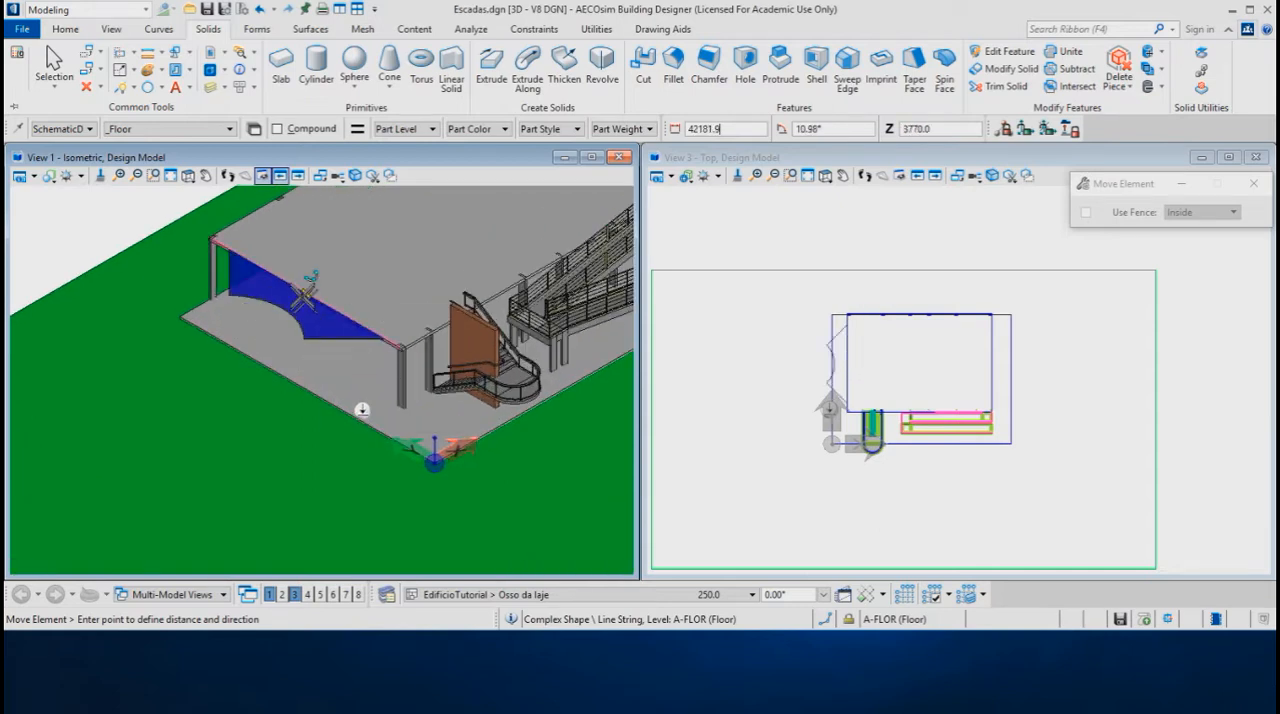
pyautogui.click(307, 290)
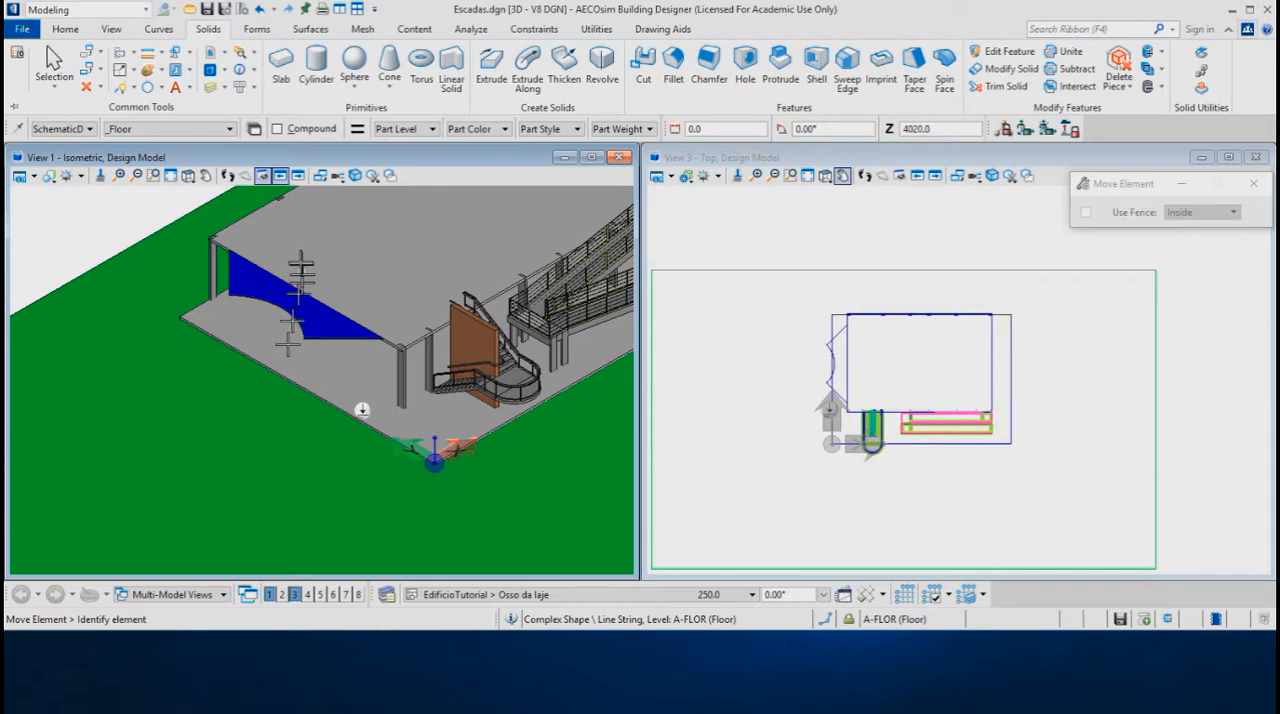
# Place a Default Slab of thickness 150 by Shape from the landing region, placed from Top, with Delete Construction enabled
pyautogui.scroll(2, 300, 260)
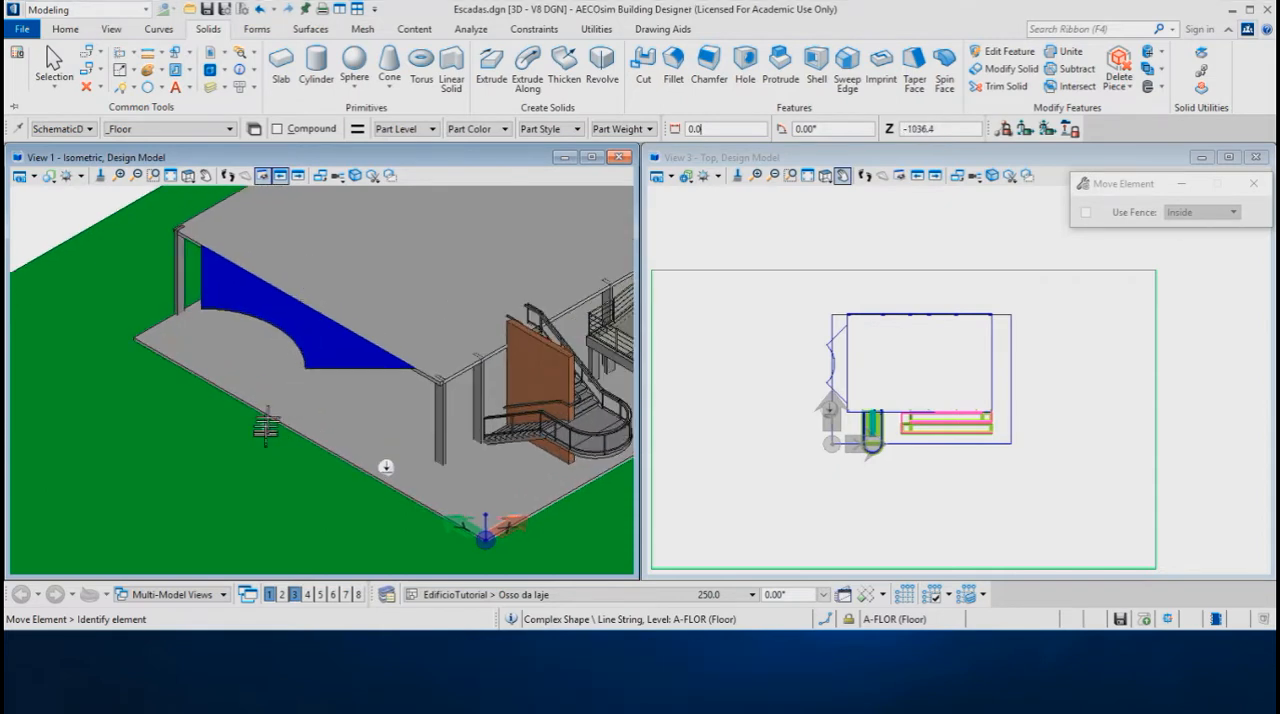
pyautogui.press('space')
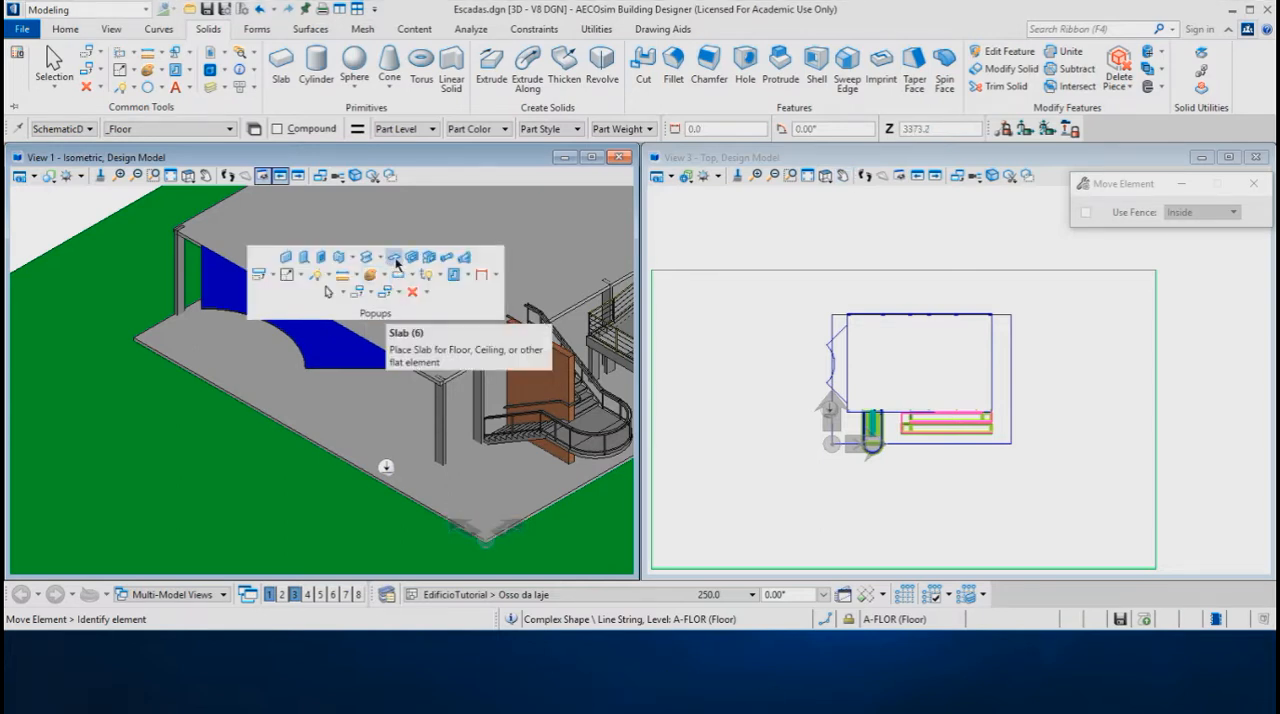
pyautogui.press('space')
pyautogui.click(396, 262)
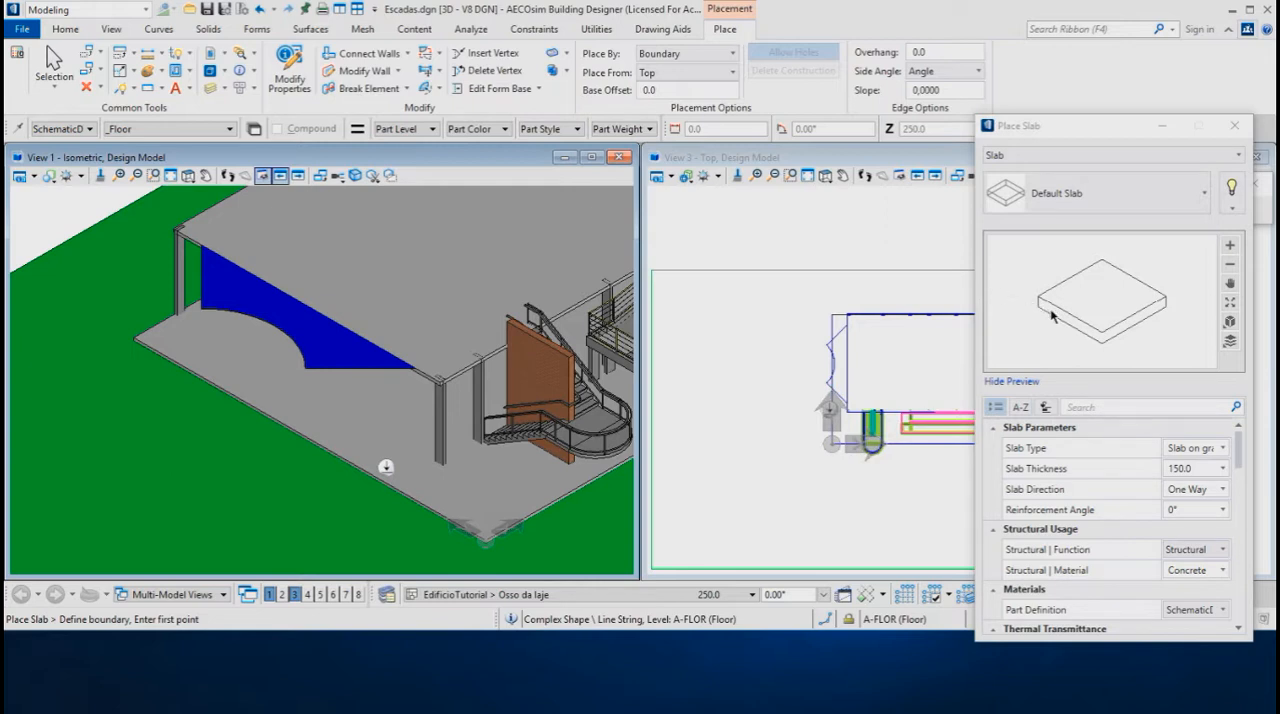
pyautogui.click(1186, 468)
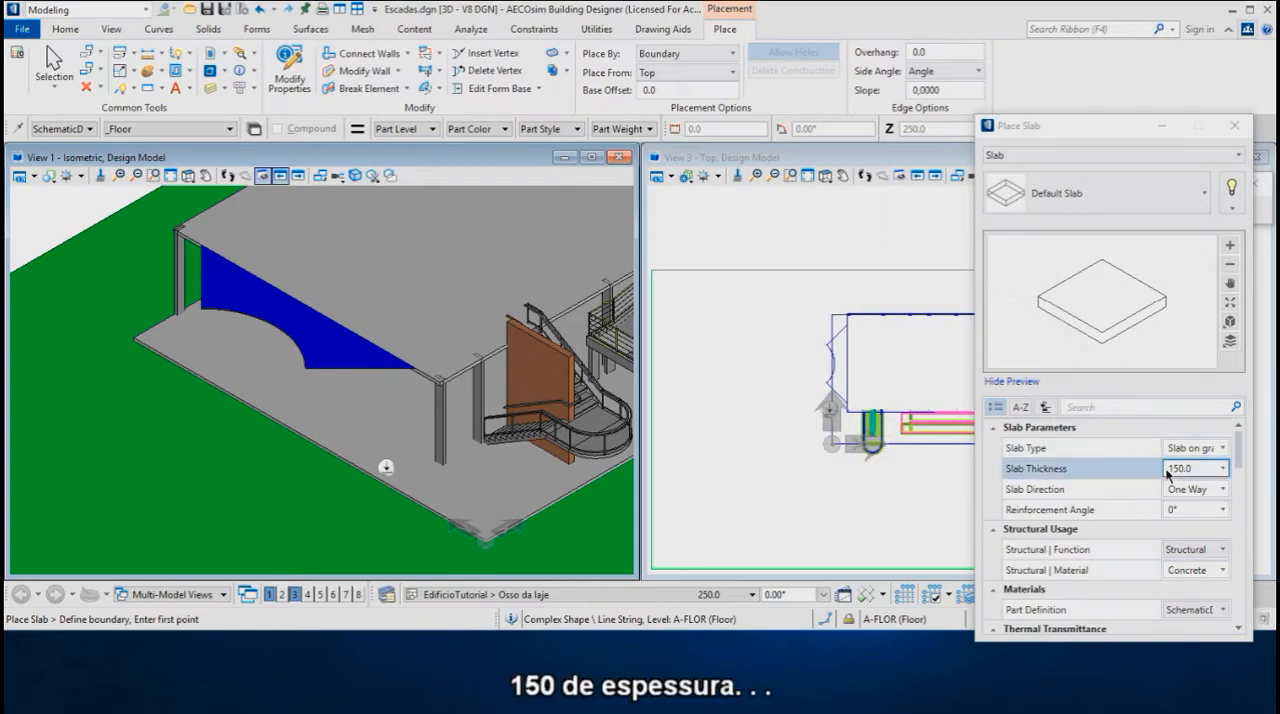
pyautogui.press('Return')
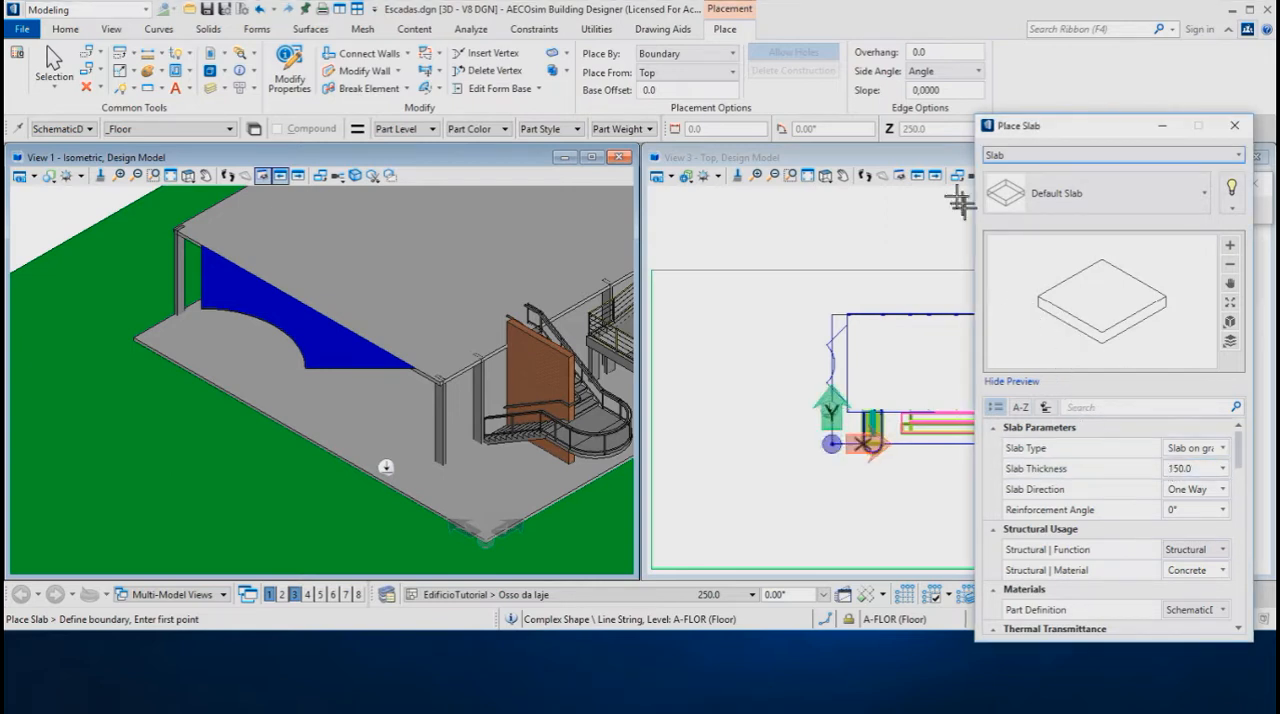
pyautogui.click(680, 56)
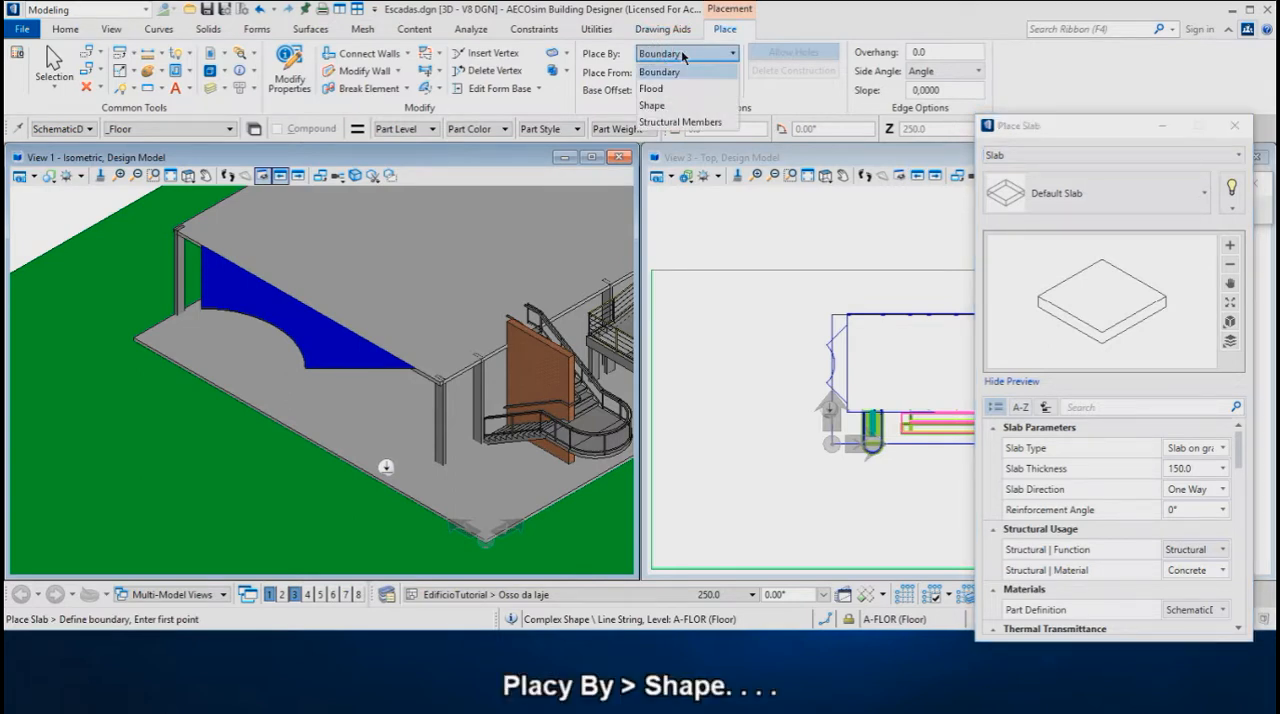
pyautogui.click(662, 106)
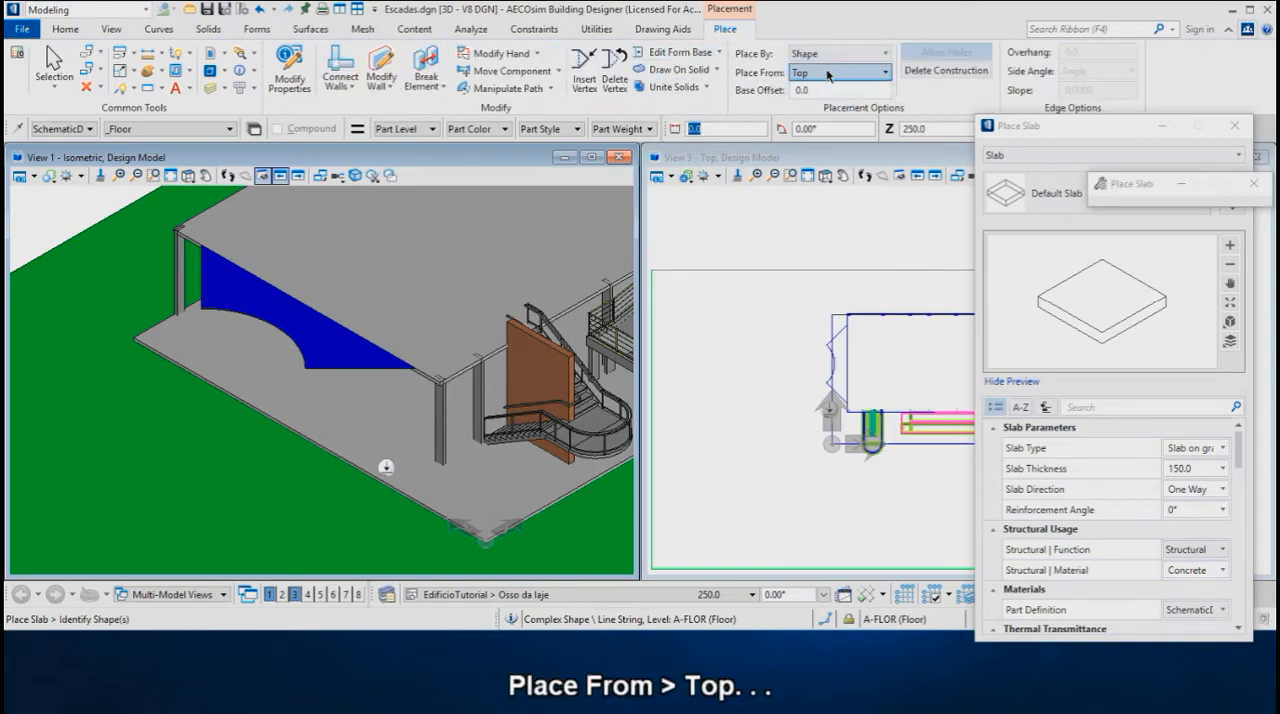
pyautogui.click(936, 75)
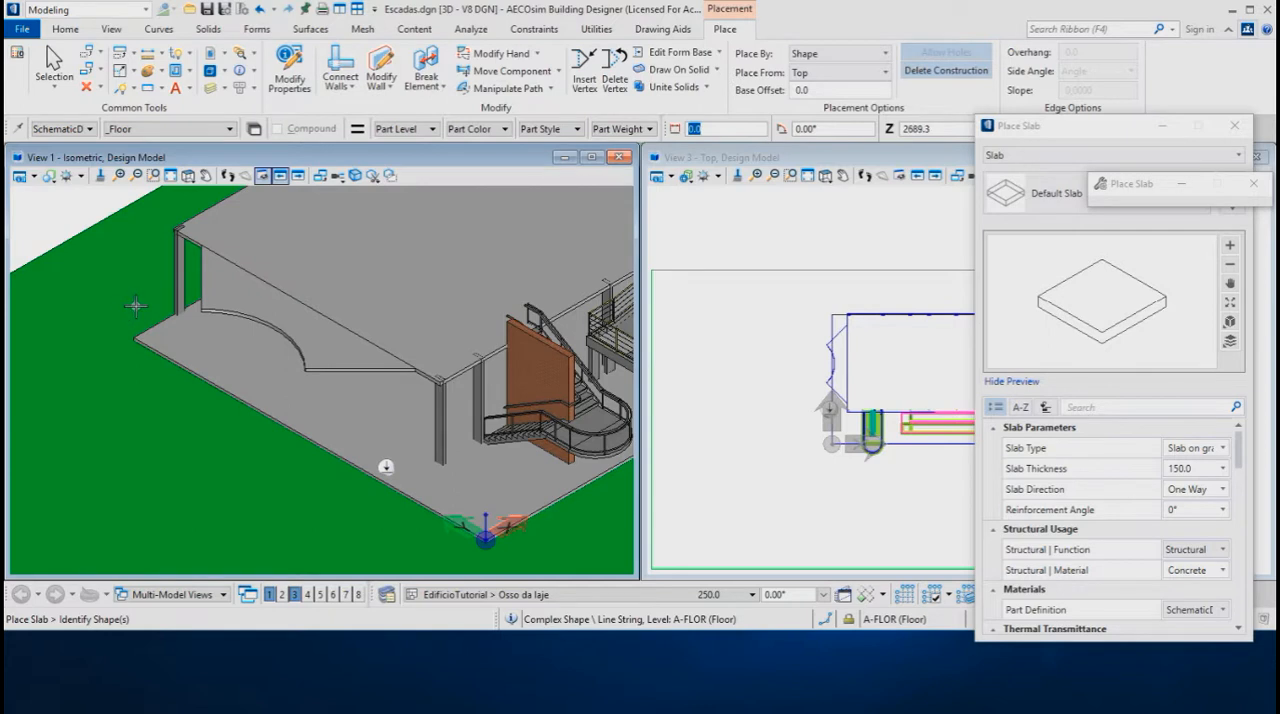
# Copy the landing slab straight down at -90° with AccuDraw in Front orientation, to the top level of the lower slab
pyautogui.rightClick(80, 218)
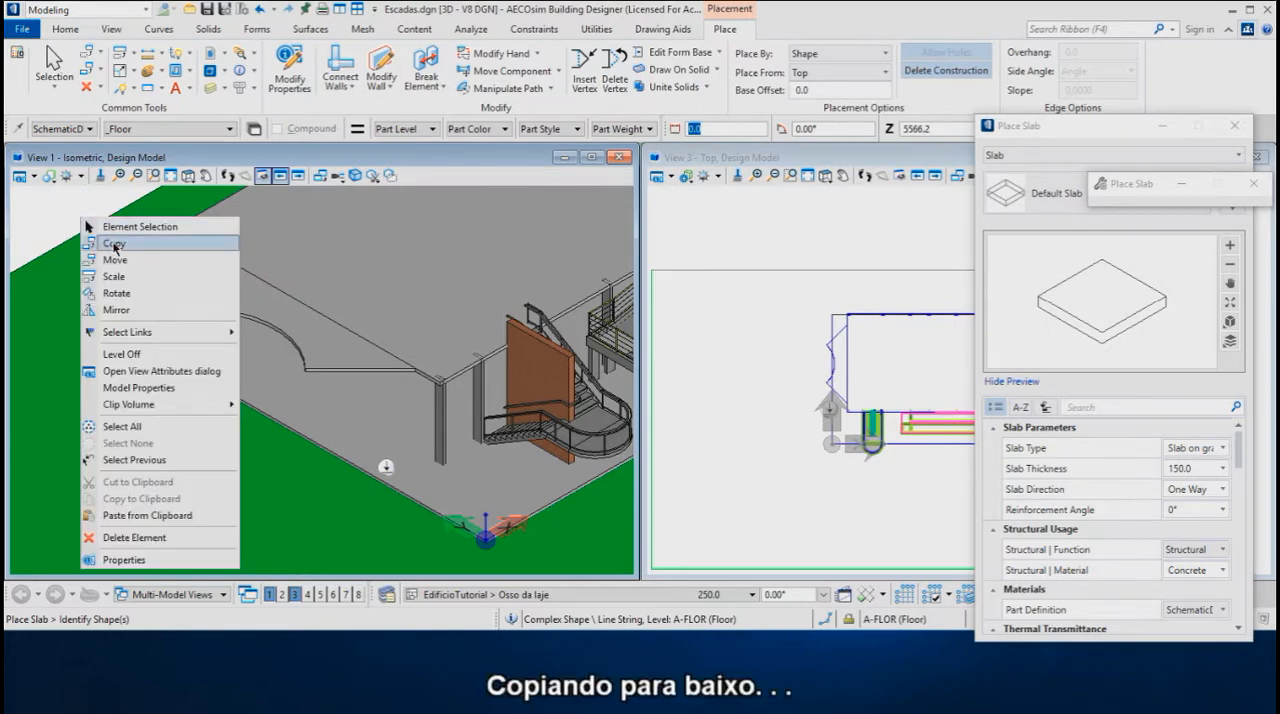
pyautogui.click(114, 245)
pyautogui.scroll(4, 193, 340)
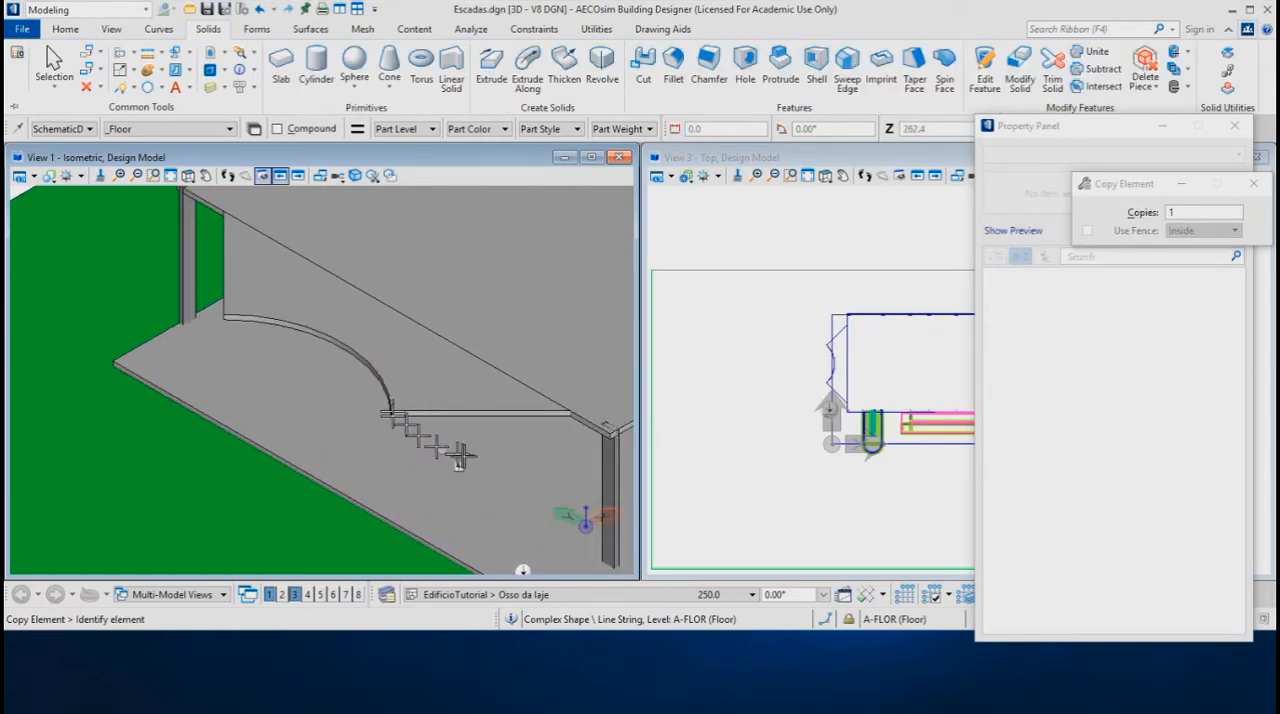
pyautogui.click(395, 408)
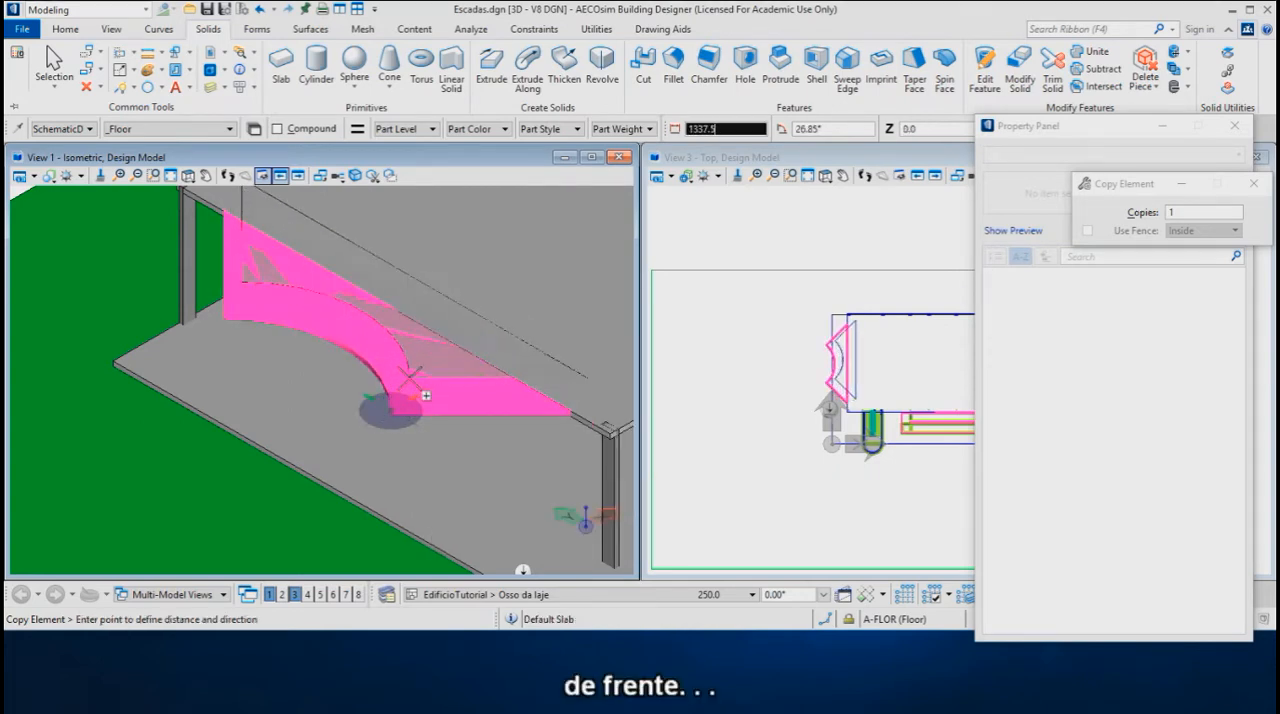
pyautogui.press('f')
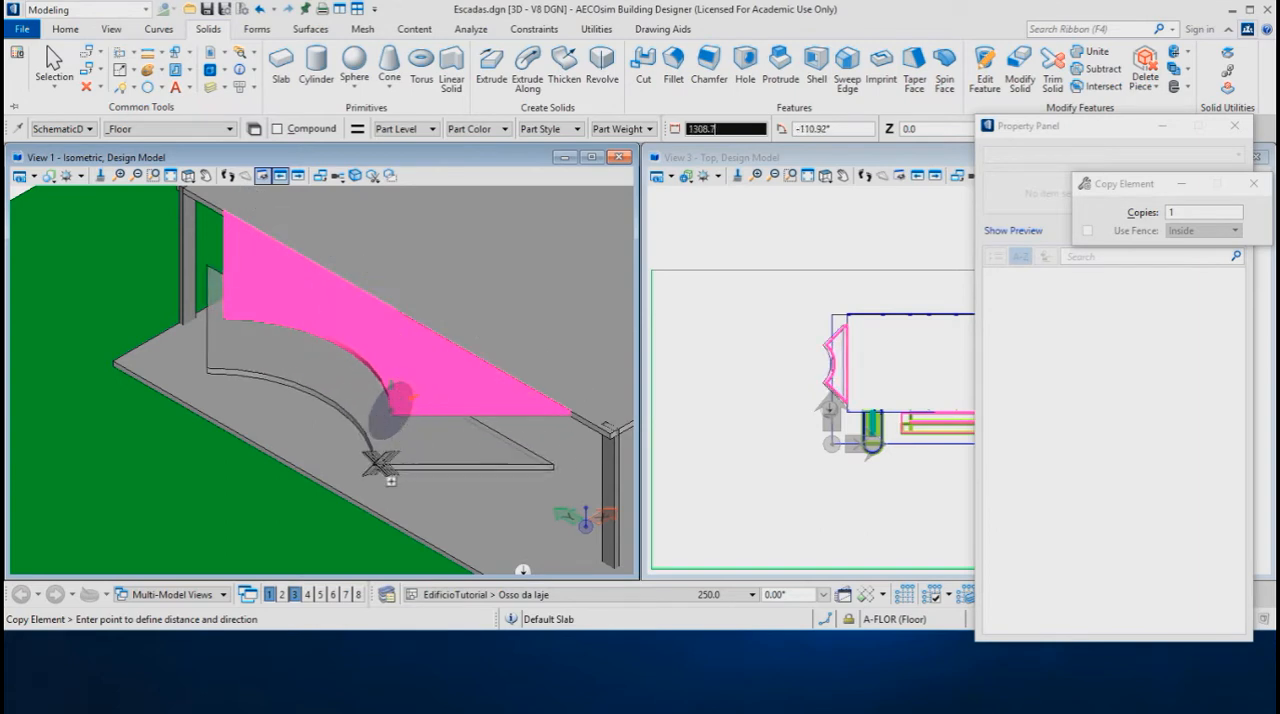
pyautogui.press('Return')
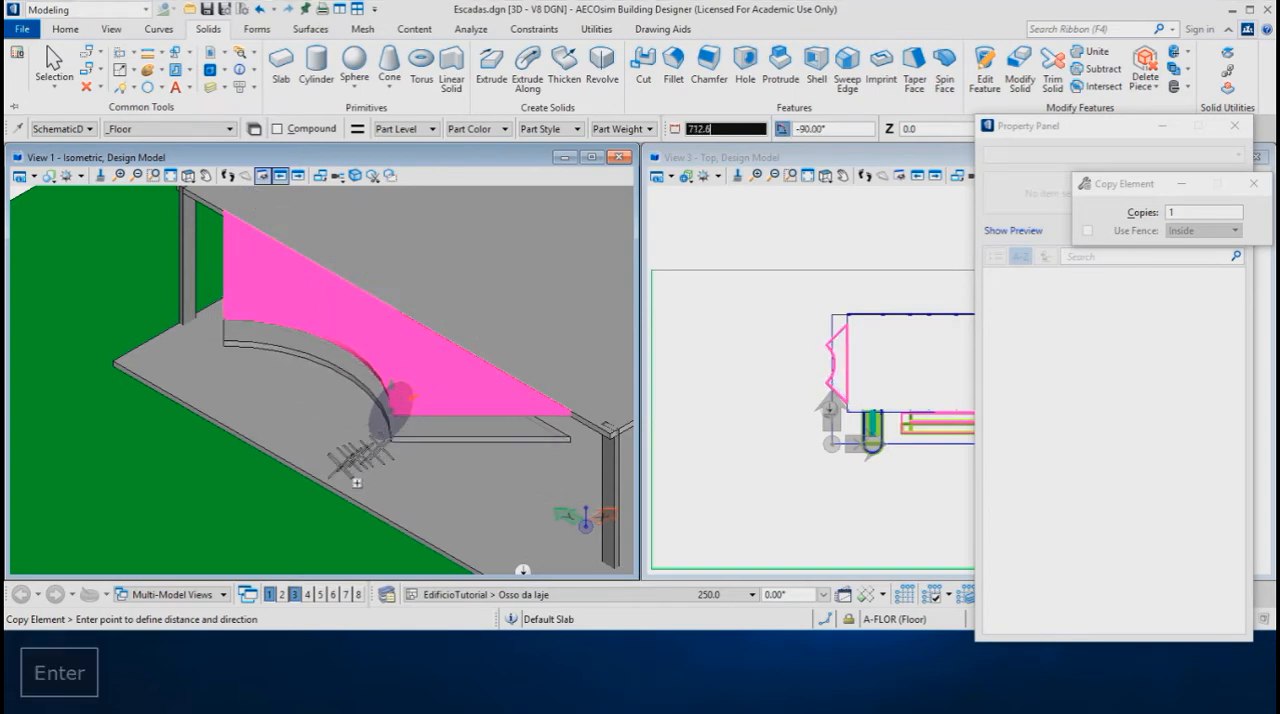
pyautogui.scroll(-1, 345, 325)
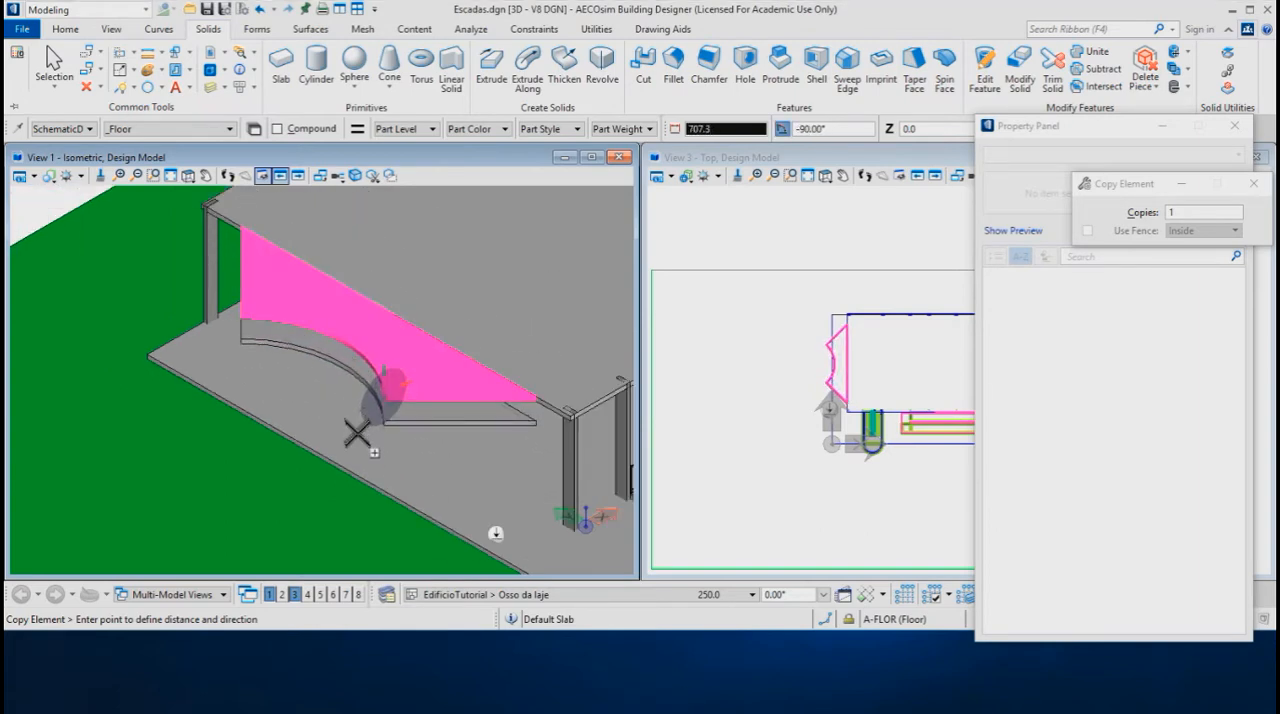
pyautogui.rightClick(163, 371)
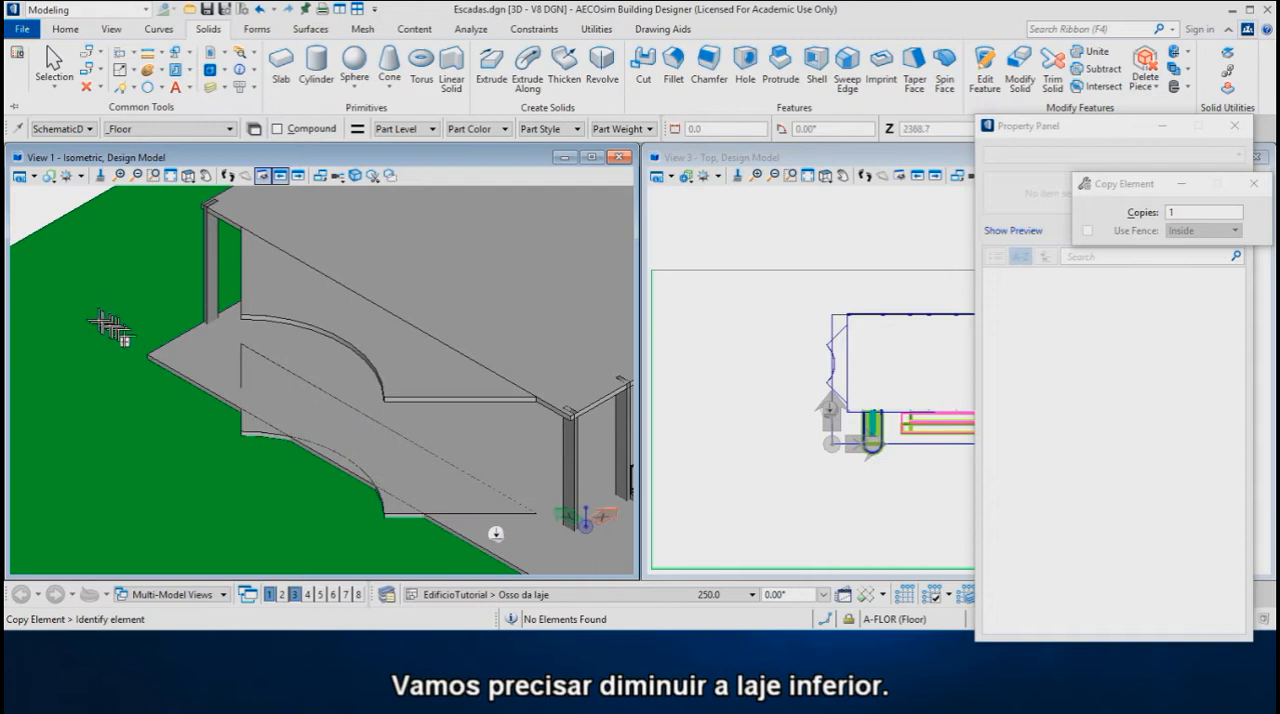
# Shorten the lower slab by moving its west edge handle to the midpoint of the lower landing's straight side, then deselect the slab
pyautogui.scroll(-2, 108, 325)
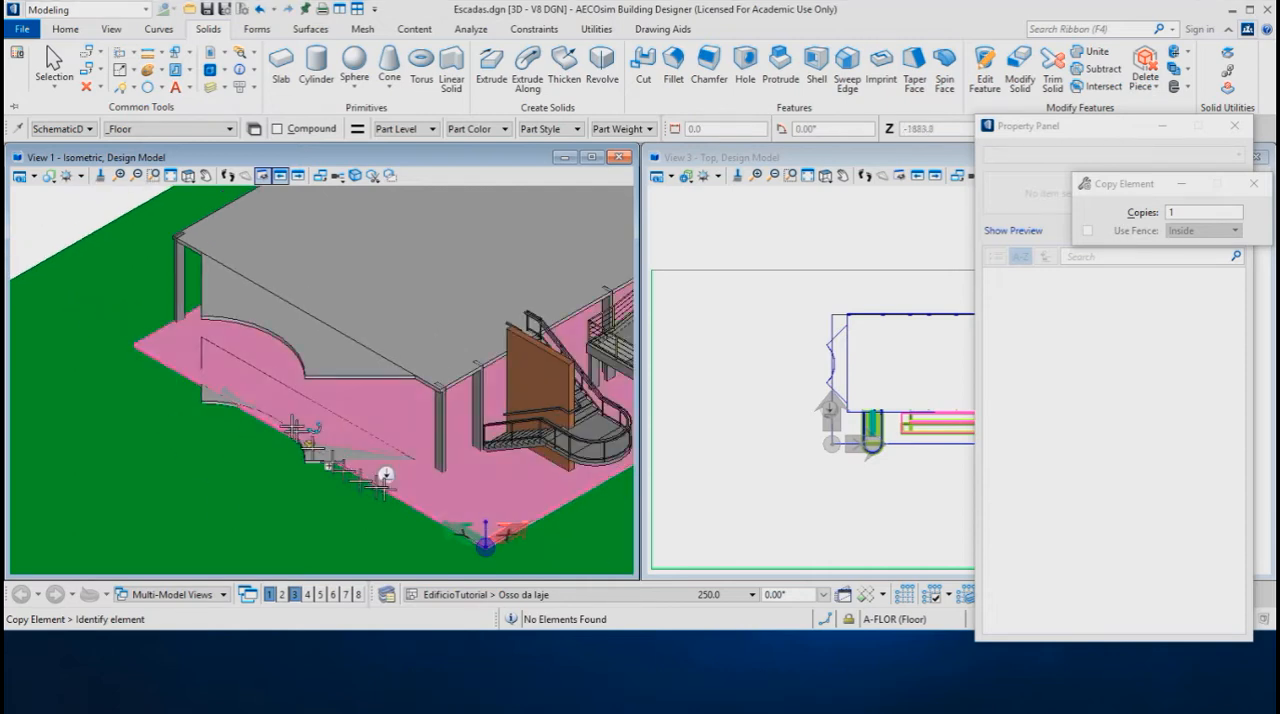
pyautogui.click(54, 62)
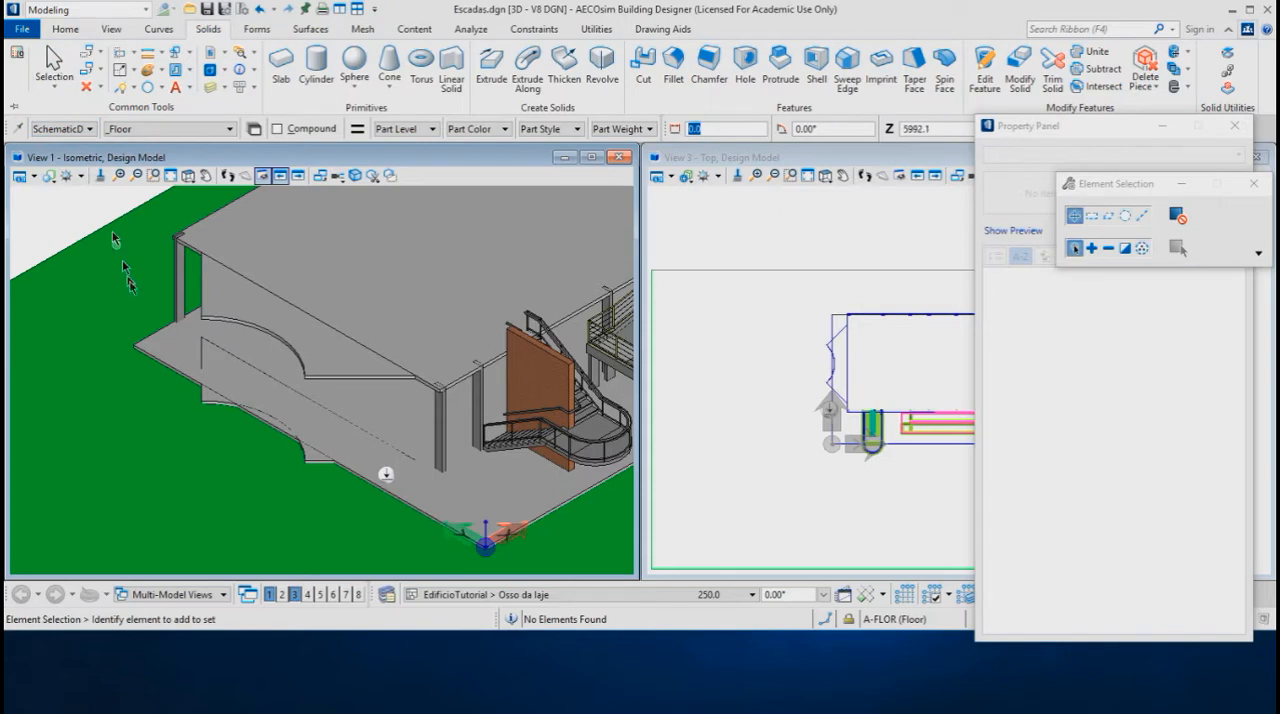
pyautogui.click(180, 382)
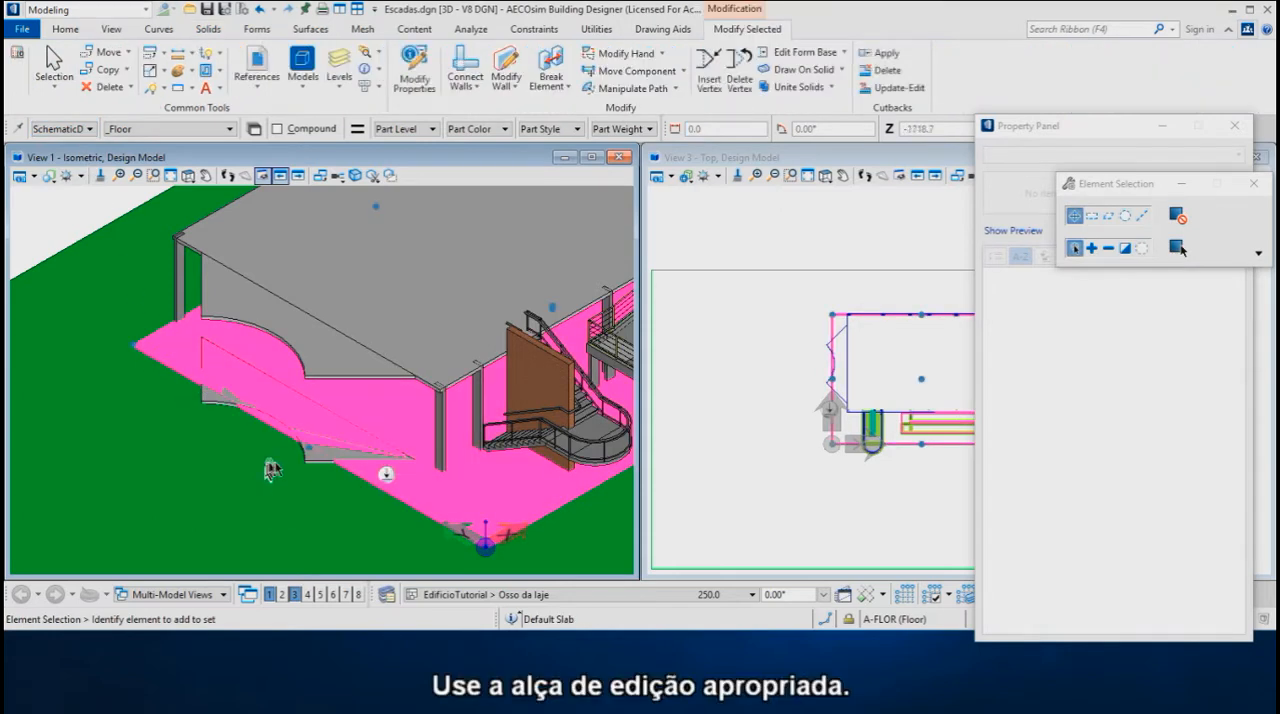
pyautogui.scroll(3, 303, 452)
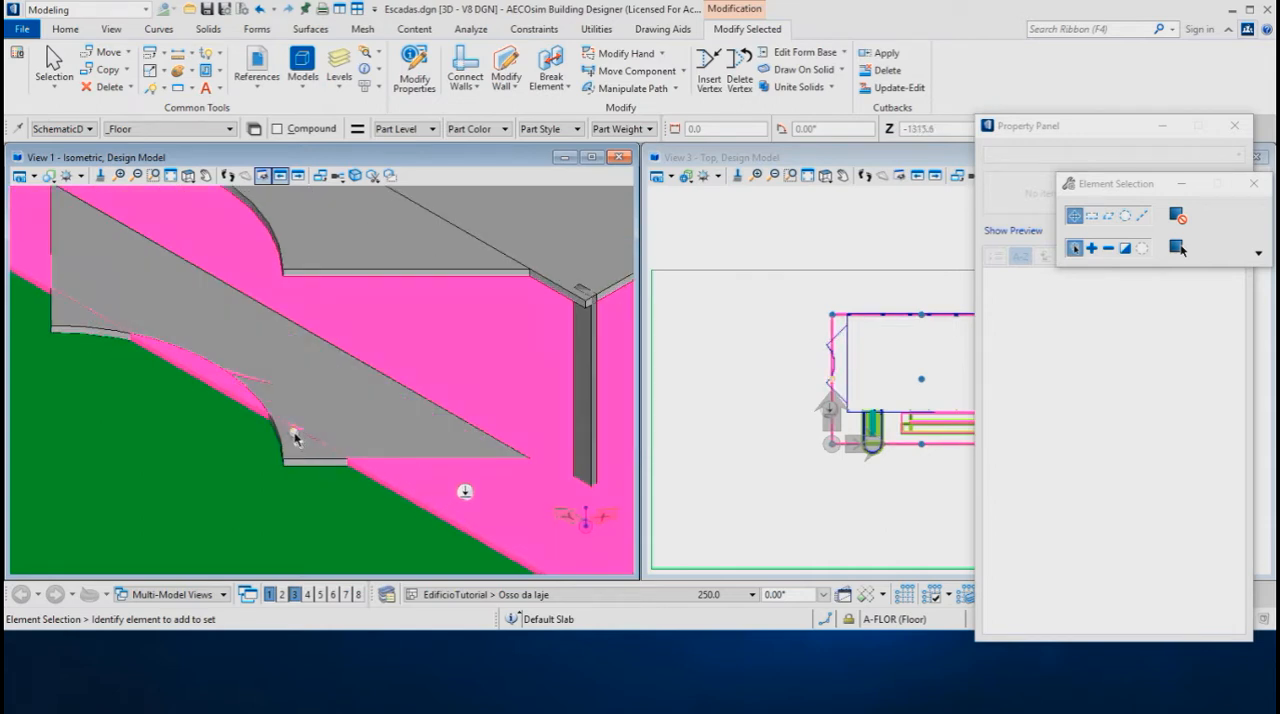
pyautogui.click(292, 432)
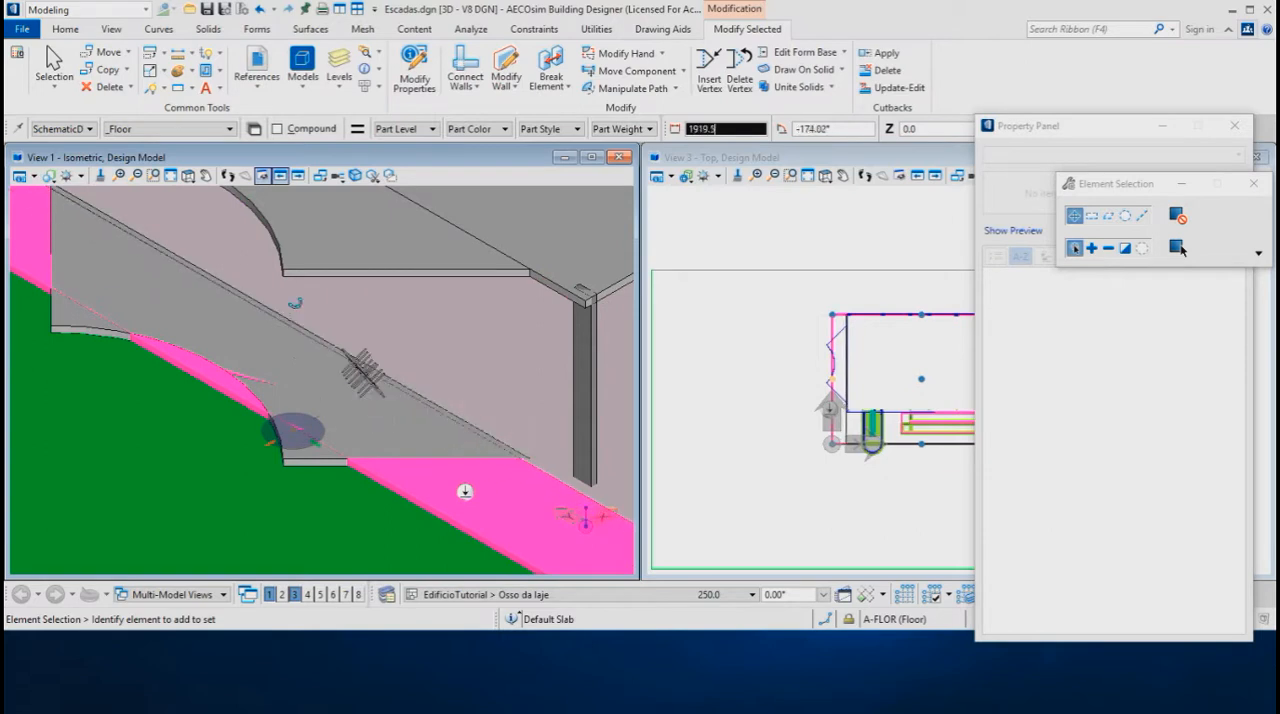
pyautogui.click(290, 320)
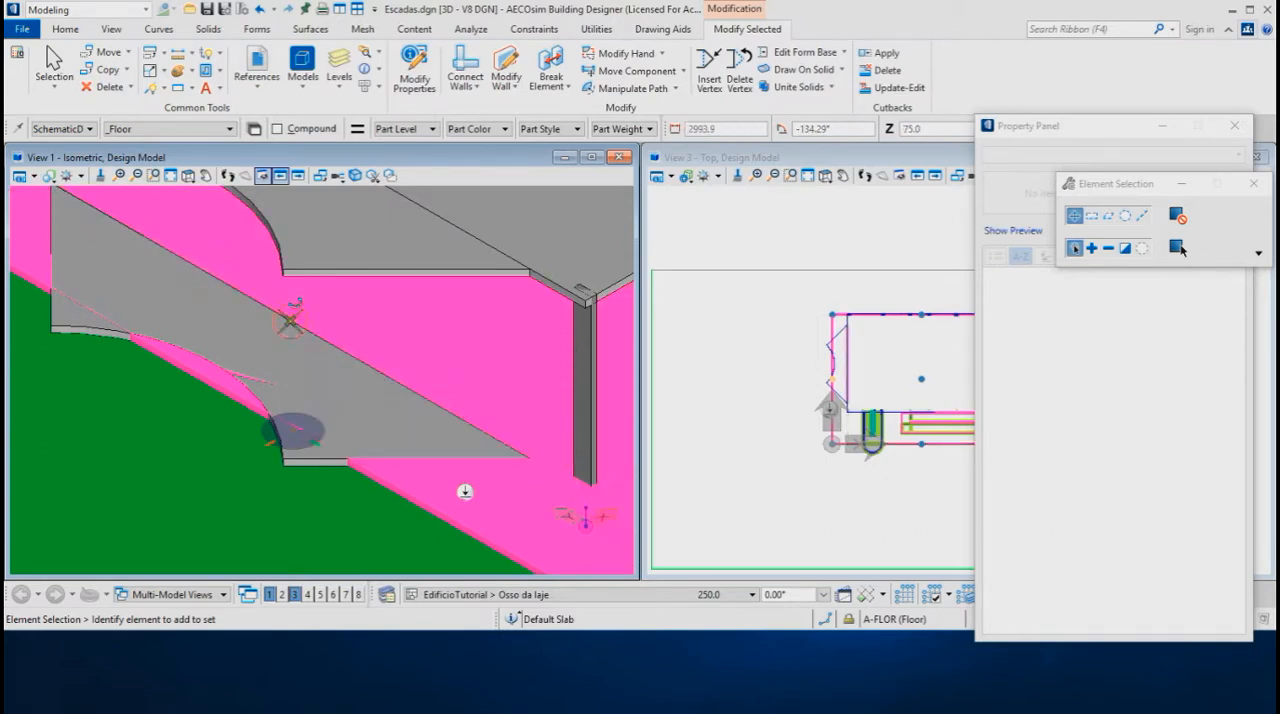
pyautogui.scroll(-2, 207, 472)
pyautogui.scroll(-1, 214, 471)
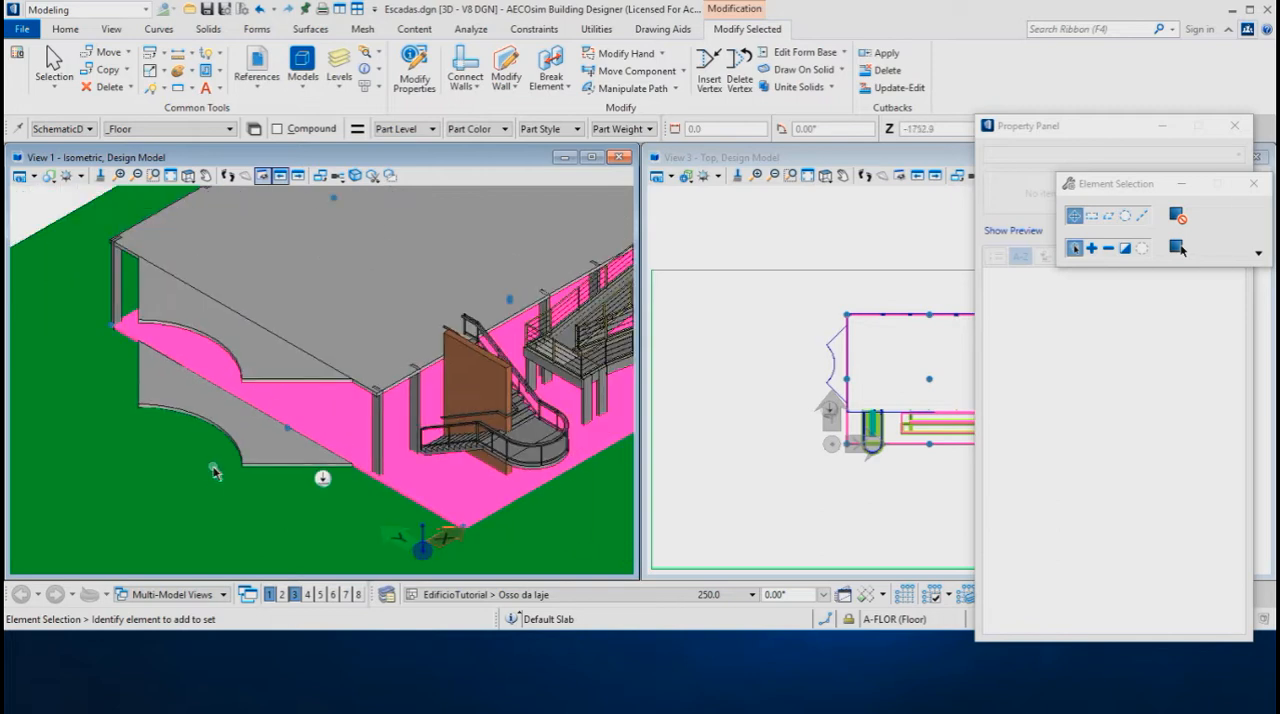
pyautogui.click(195, 466)
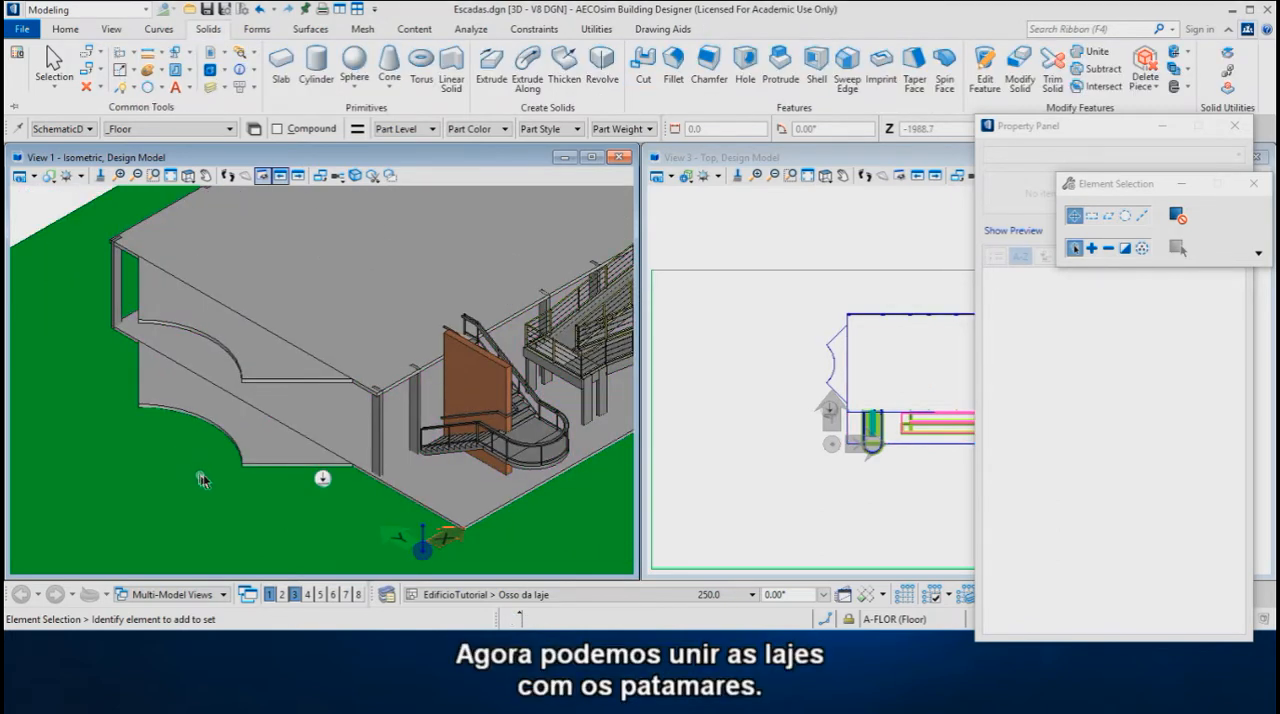
# Switch to the AECOsim workflow and unite the upper slab with its landing using Unite Solids, with Keep Originals set to None
pyautogui.moveTo(188, 376); pyautogui.dragTo(187, 428, button='middle')
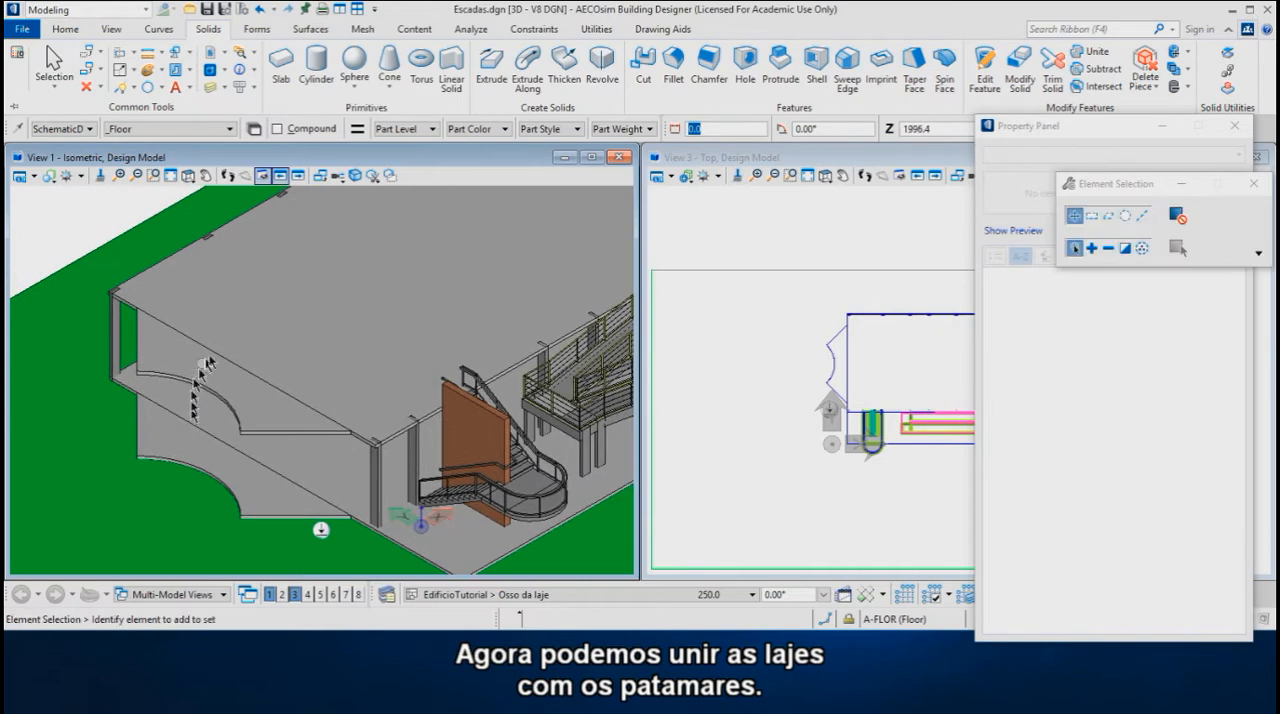
pyautogui.click(111, 12)
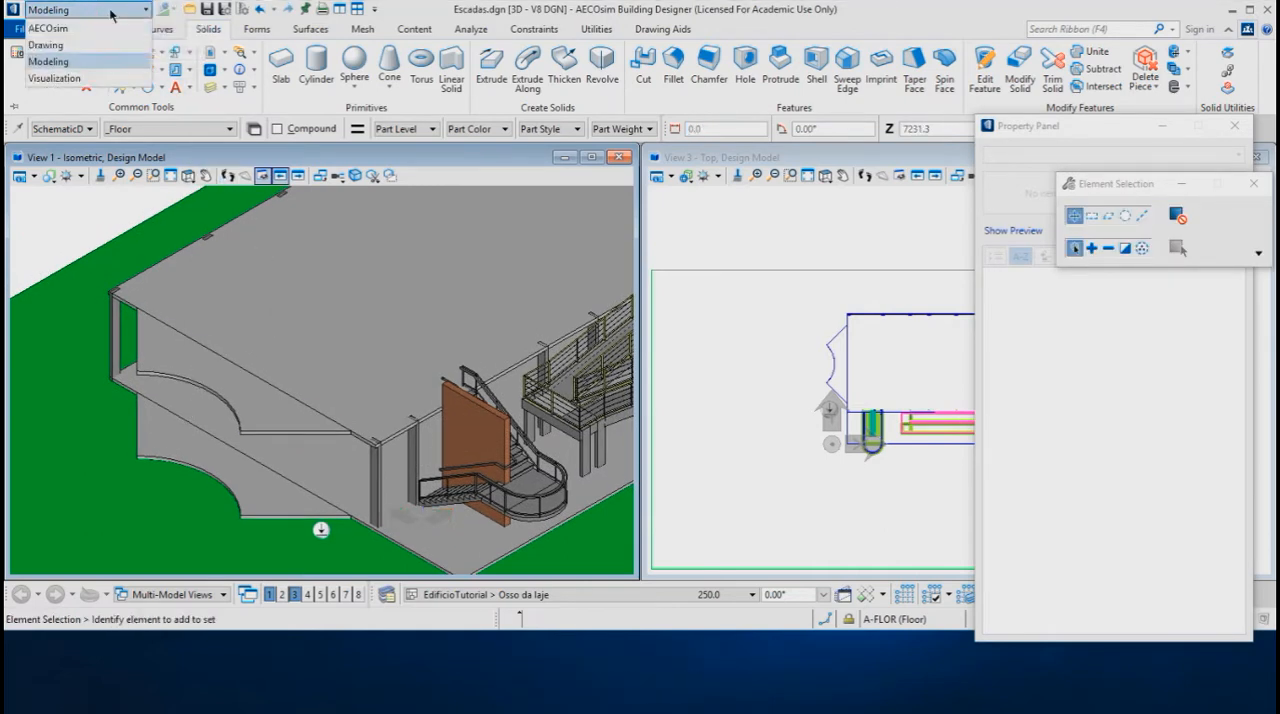
pyautogui.click(60, 32)
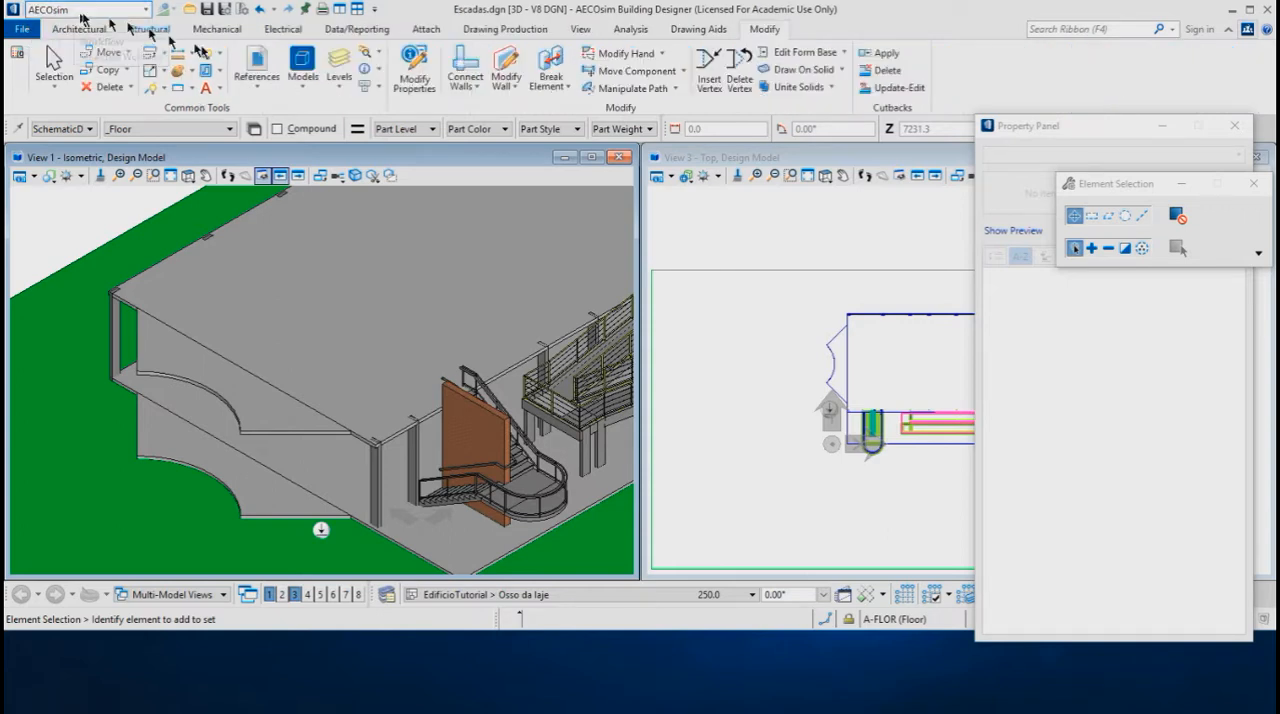
pyautogui.click(808, 88)
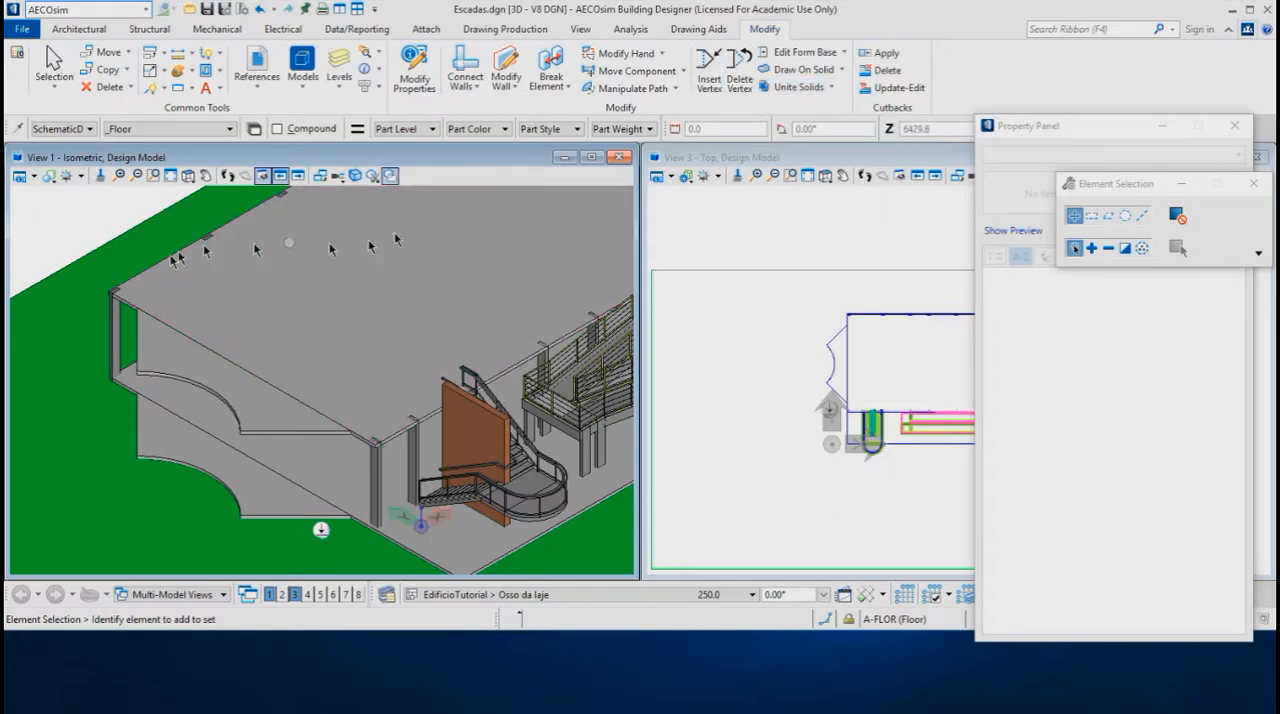
pyautogui.click(803, 88)
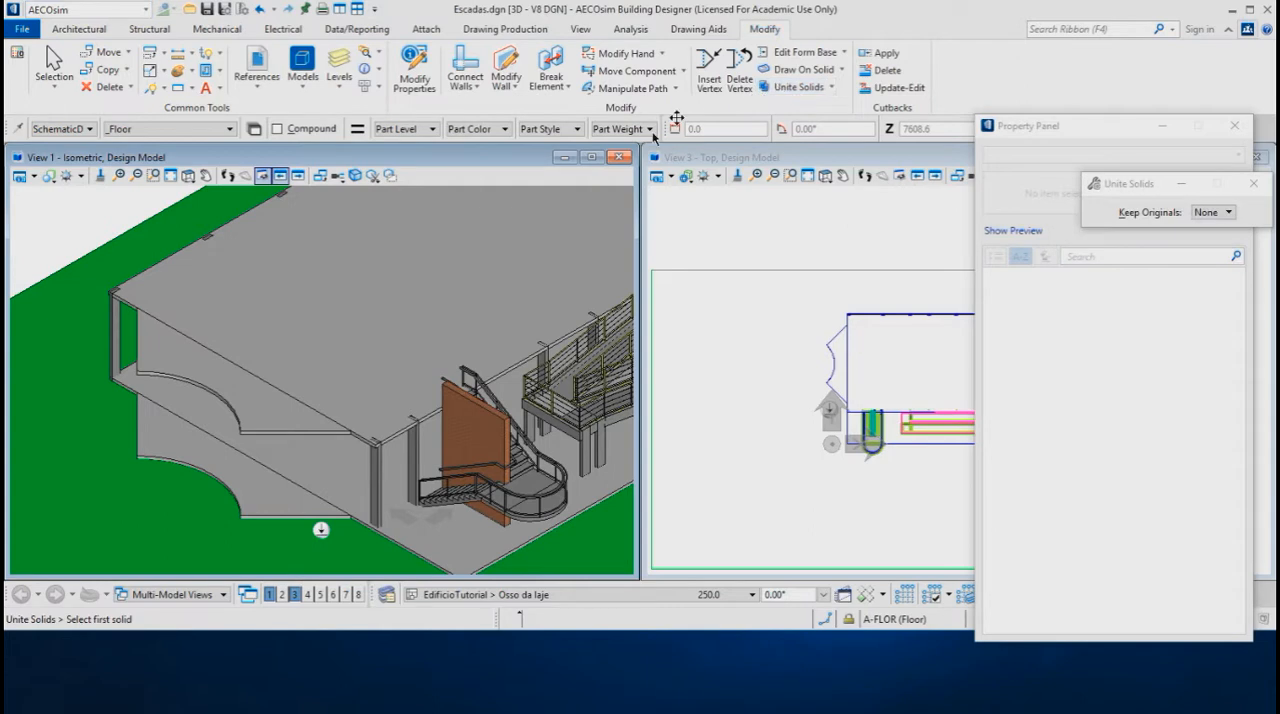
pyautogui.click(178, 251)
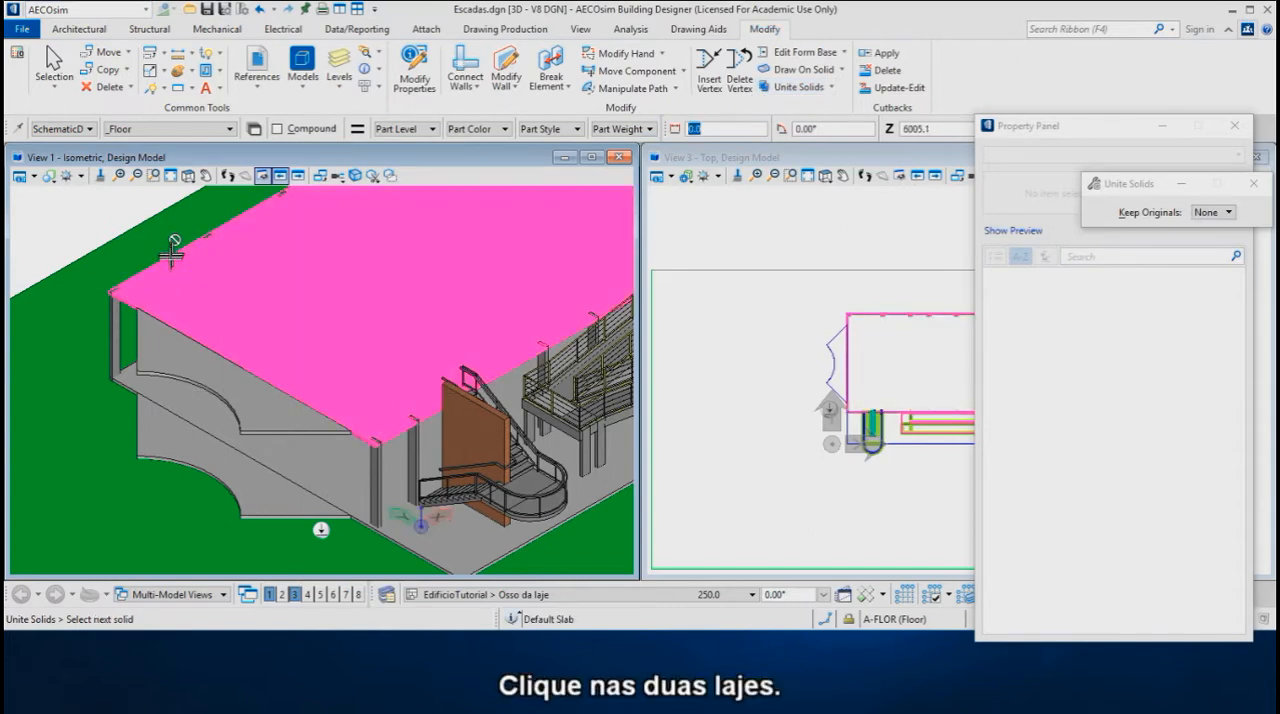
pyautogui.click(137, 327)
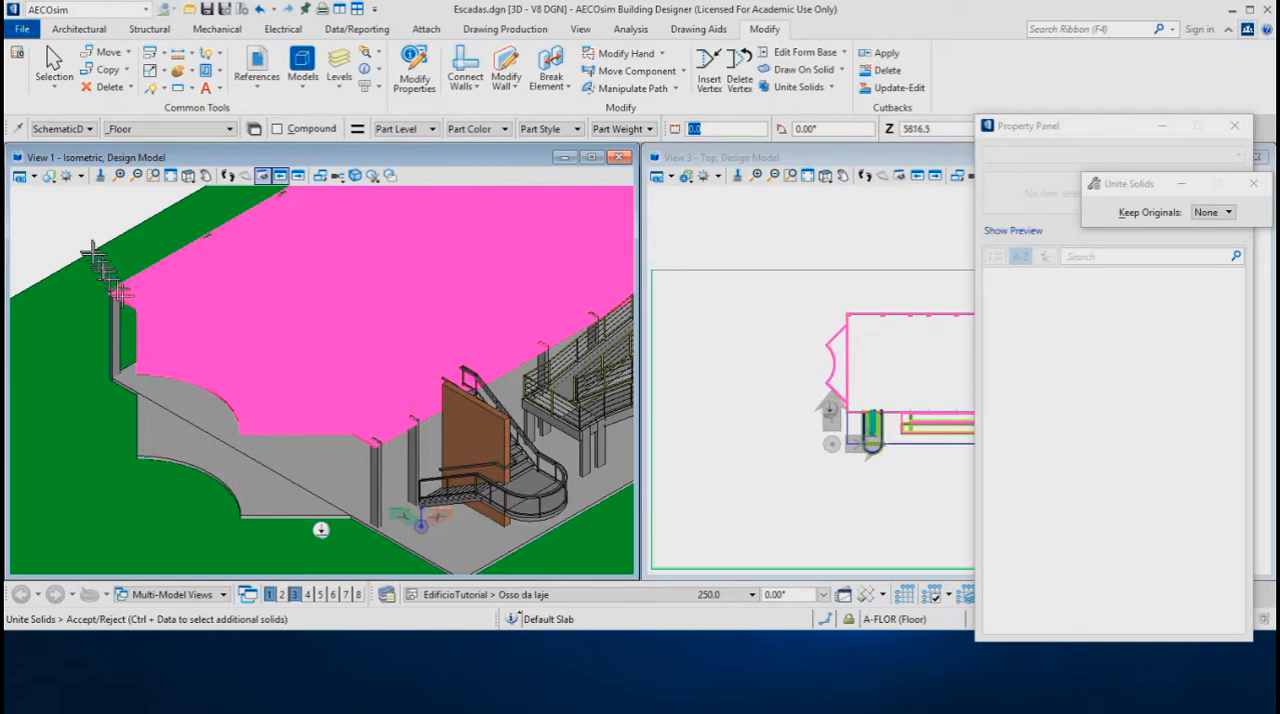
pyautogui.click(65, 230)
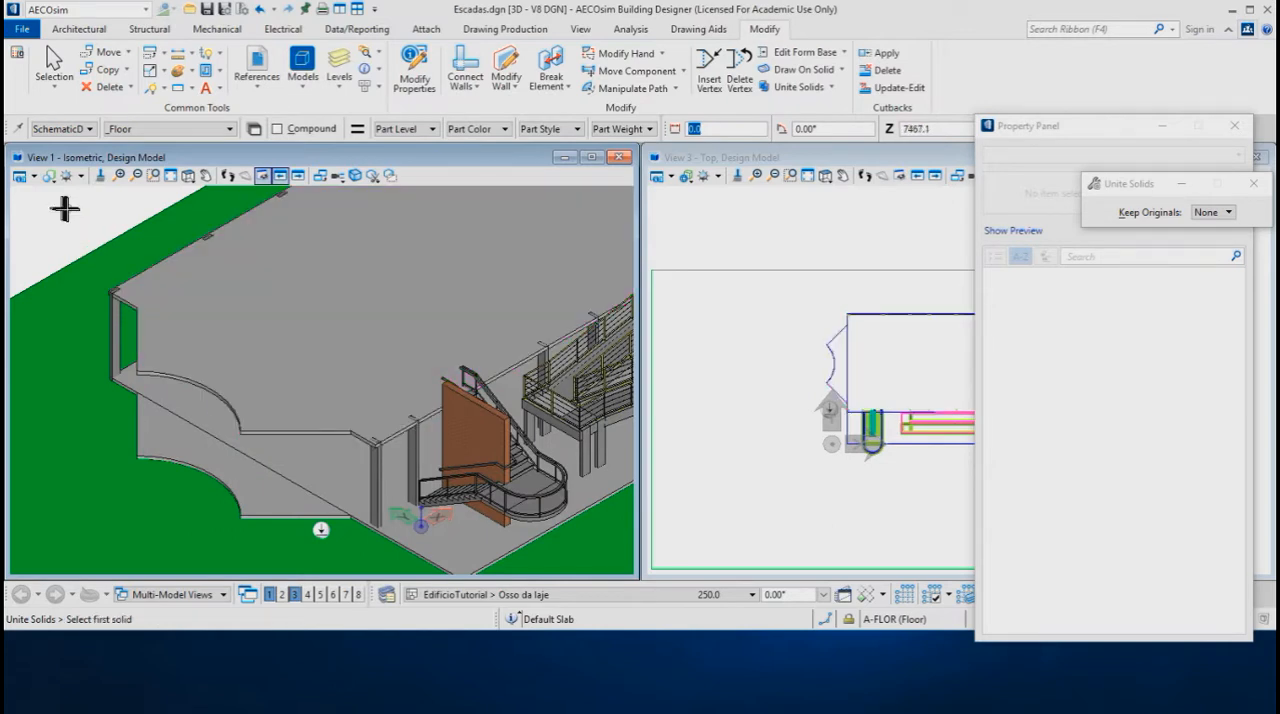
# Unite the lower slab with the lower landing
pyautogui.click(124, 381)
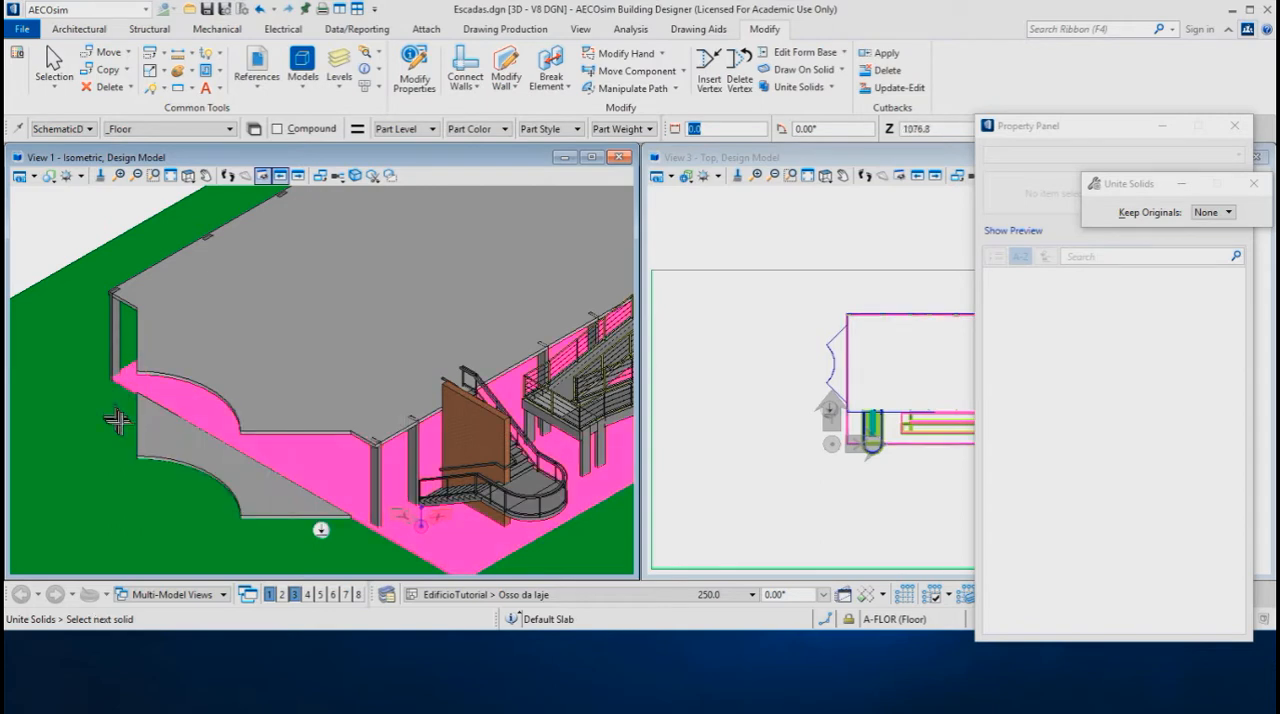
pyautogui.click(137, 427)
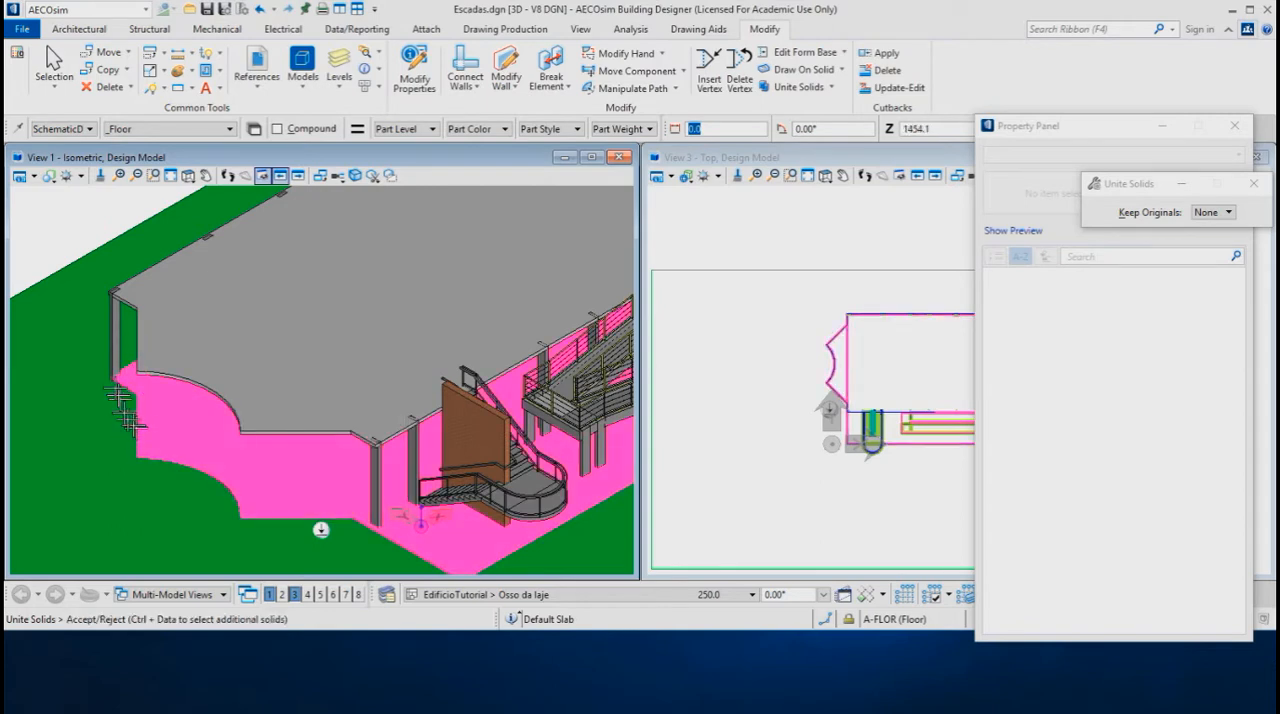
pyautogui.click(49, 247)
# Maximize View 1, close the Property Panel, and start a SmartLine at the lower landing's bottom corner vertex beside the curved edge
pyautogui.scroll(-2, 309, 455)
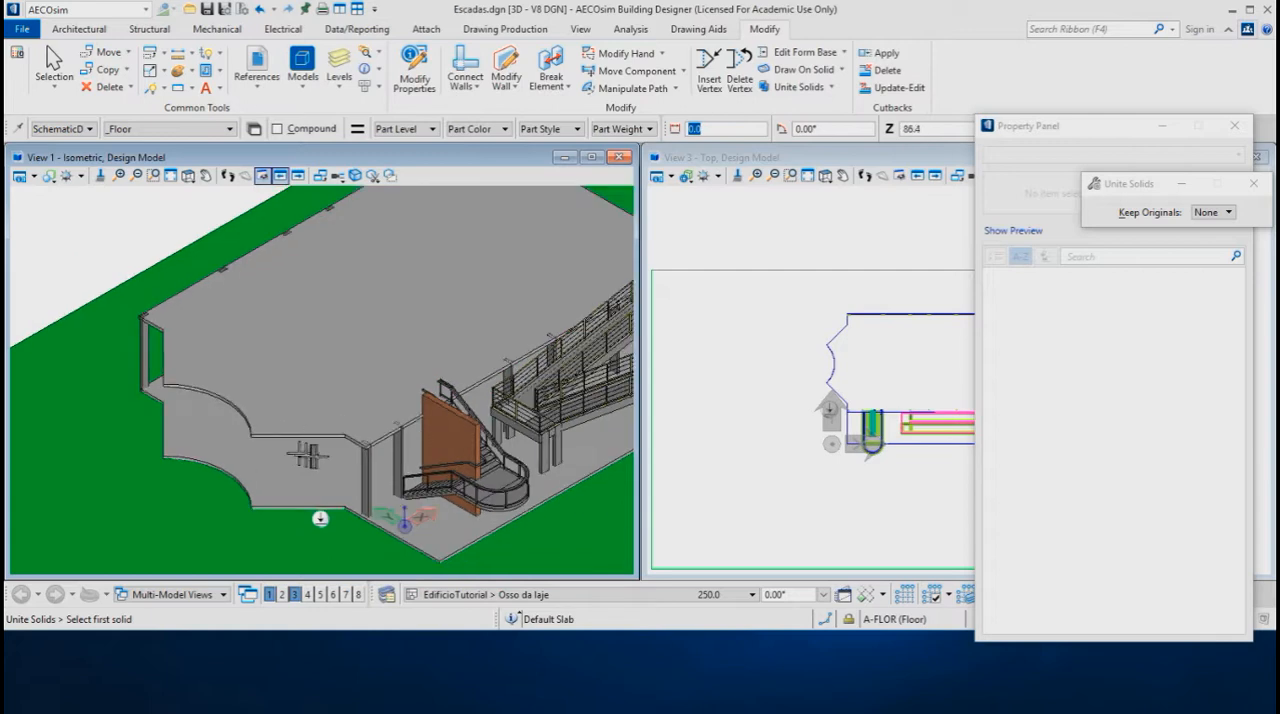
pyautogui.scroll(3, 204, 485)
pyautogui.moveTo(204, 485); pyautogui.dragTo(281, 462, button='middle')
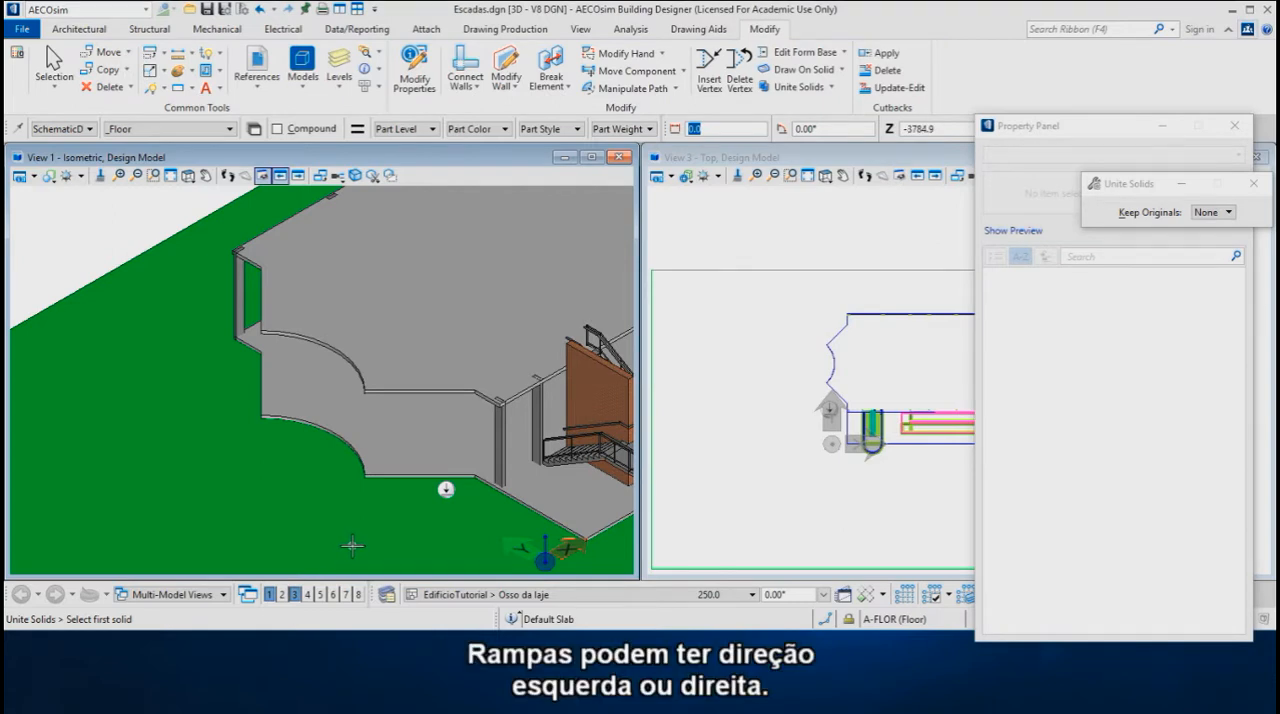
pyautogui.moveTo(184, 459); pyautogui.dragTo(405, 404, button='middle')
pyautogui.scroll(2, 143, 451)
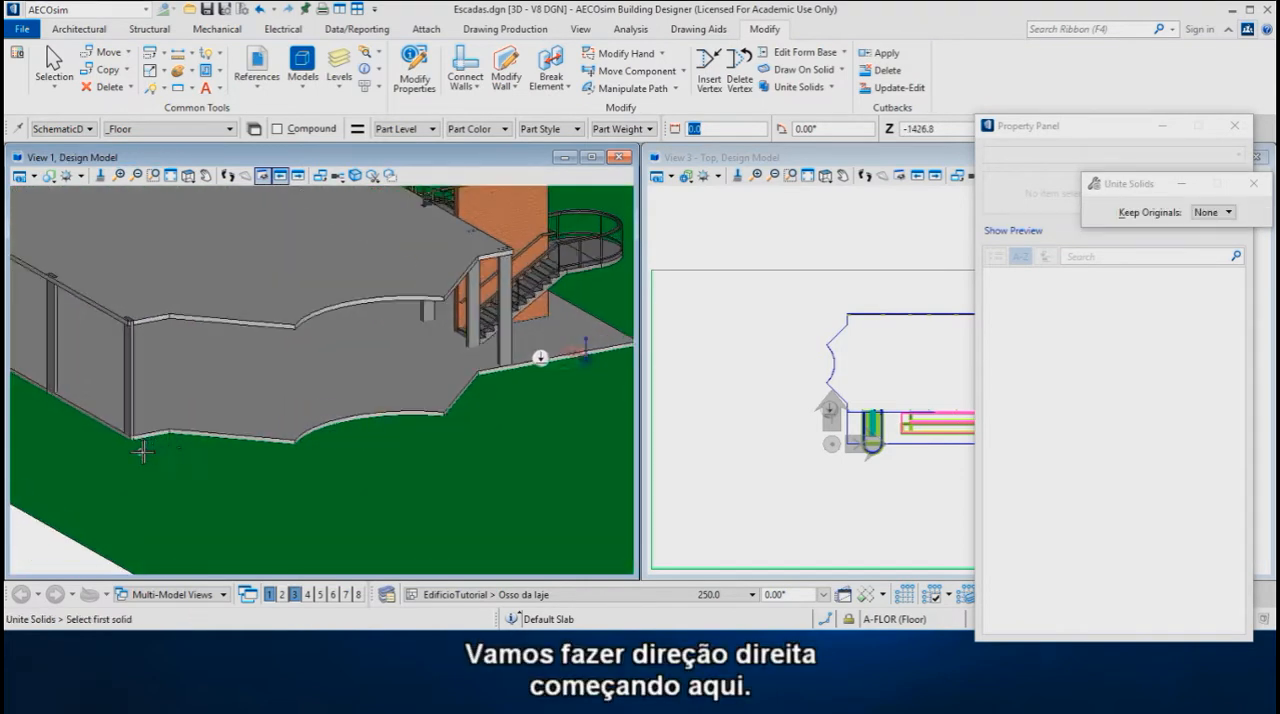
pyautogui.scroll(1, 175, 447)
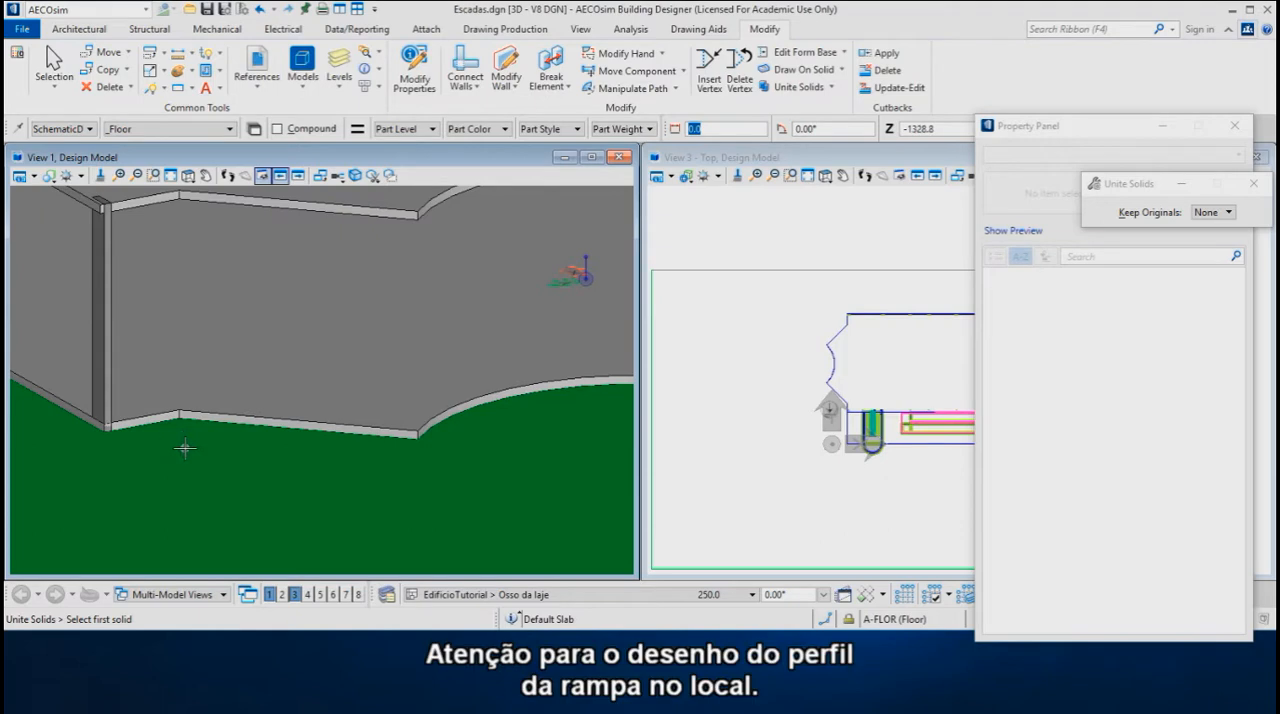
pyautogui.scroll(1, 185, 445)
pyautogui.scroll(1, 186, 444)
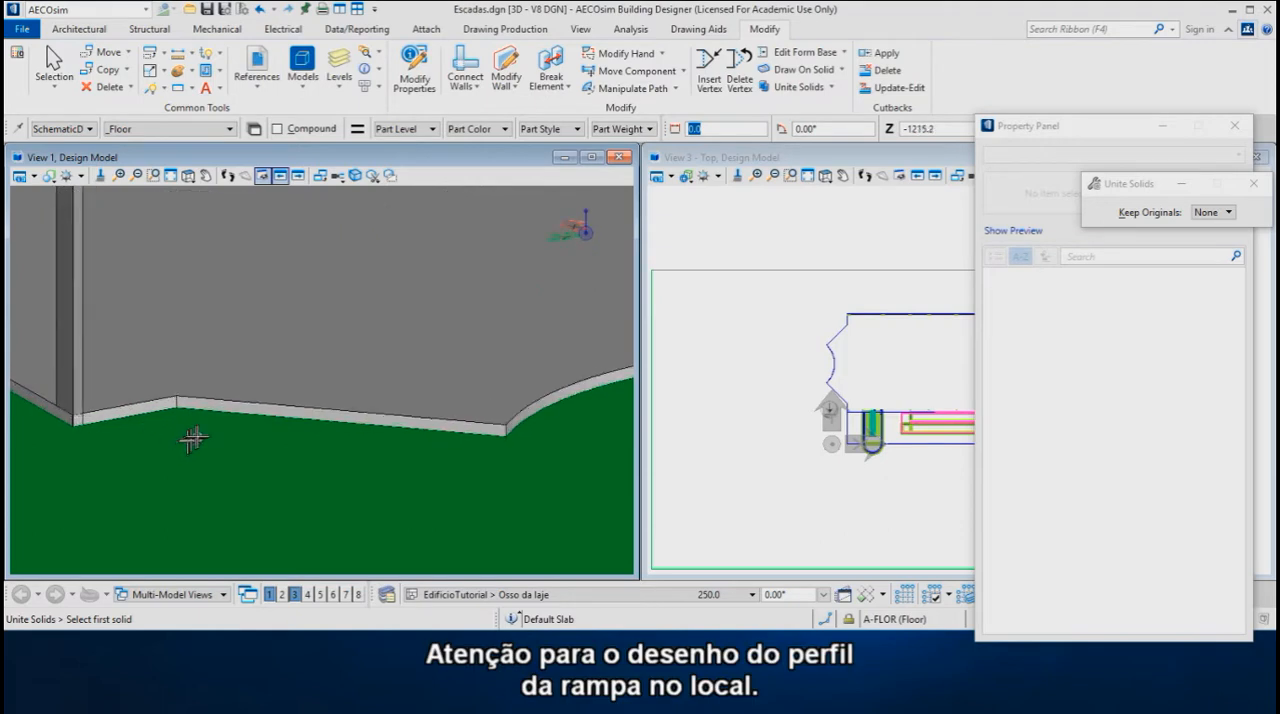
pyautogui.click(153, 90)
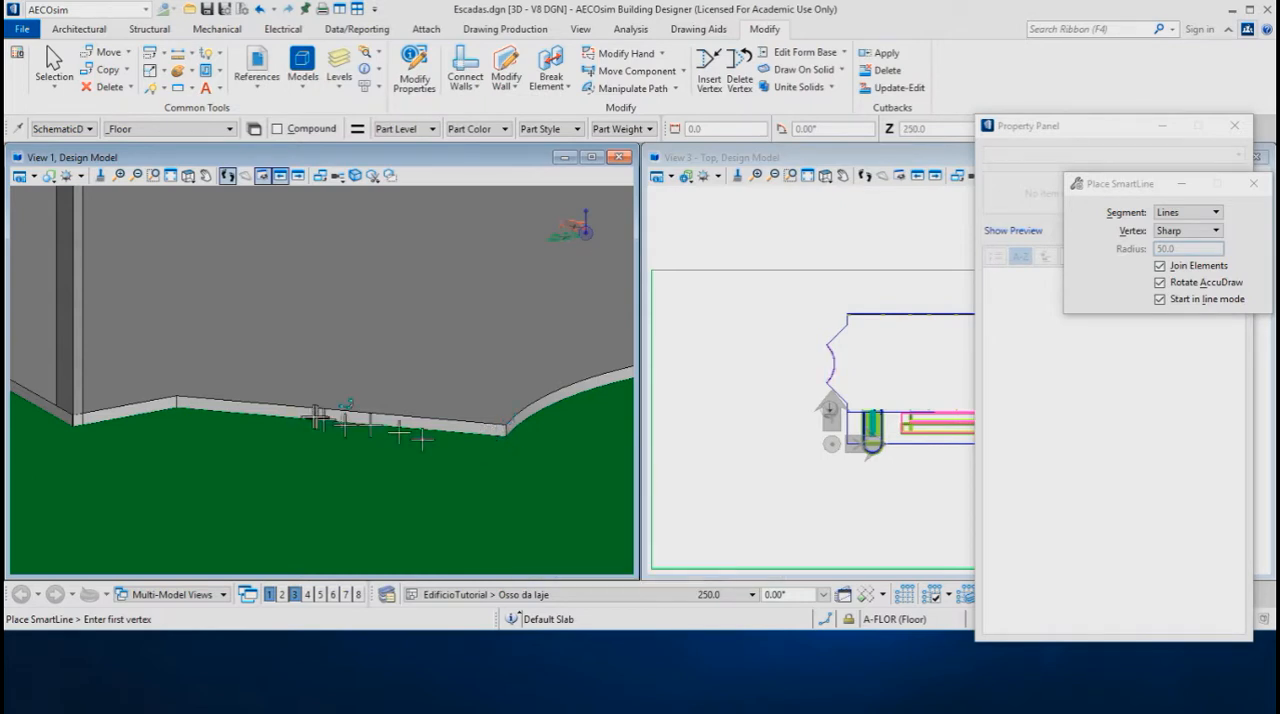
pyautogui.doubleClick(334, 160)
pyautogui.scroll(3, 140, 392)
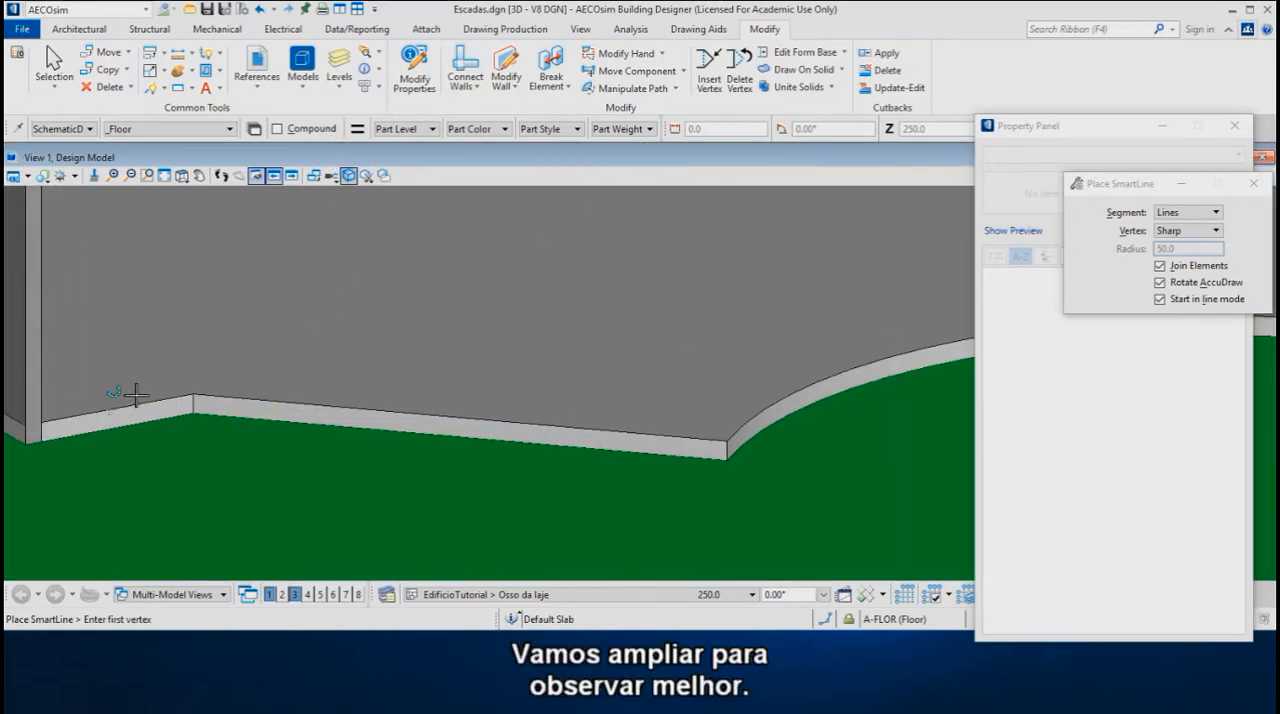
pyautogui.scroll(1, 136, 395)
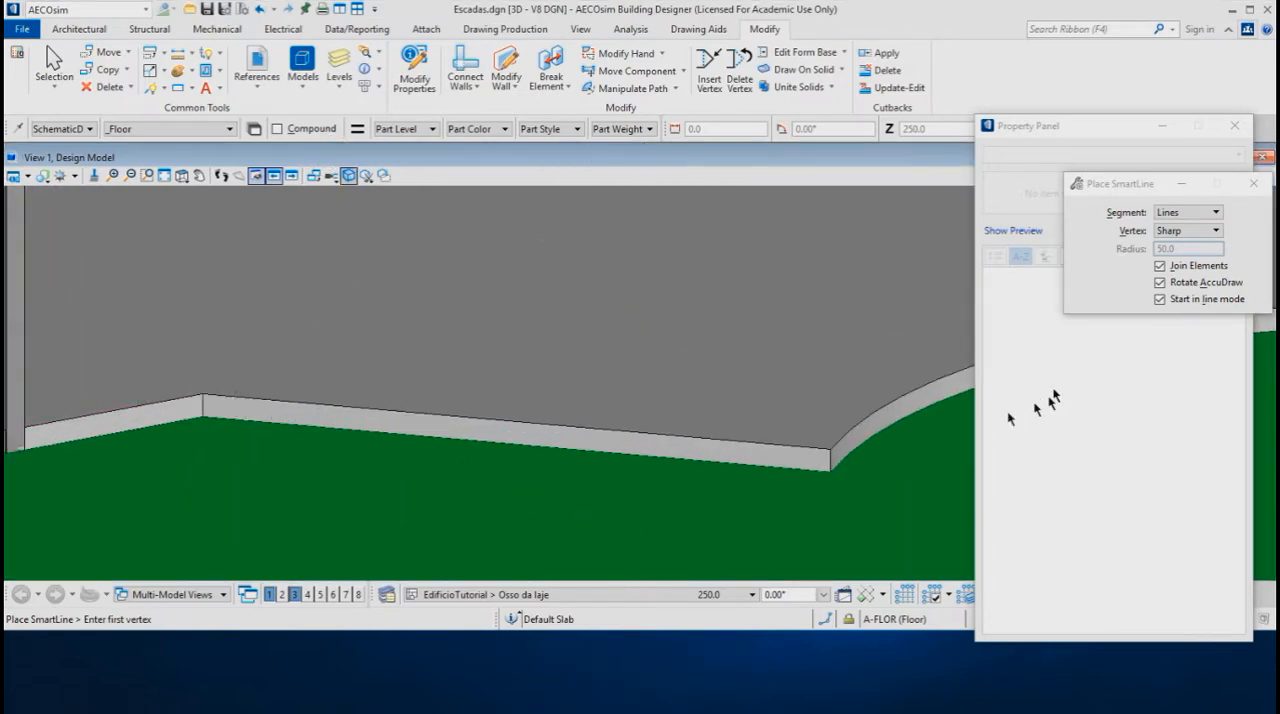
pyautogui.click(1234, 125)
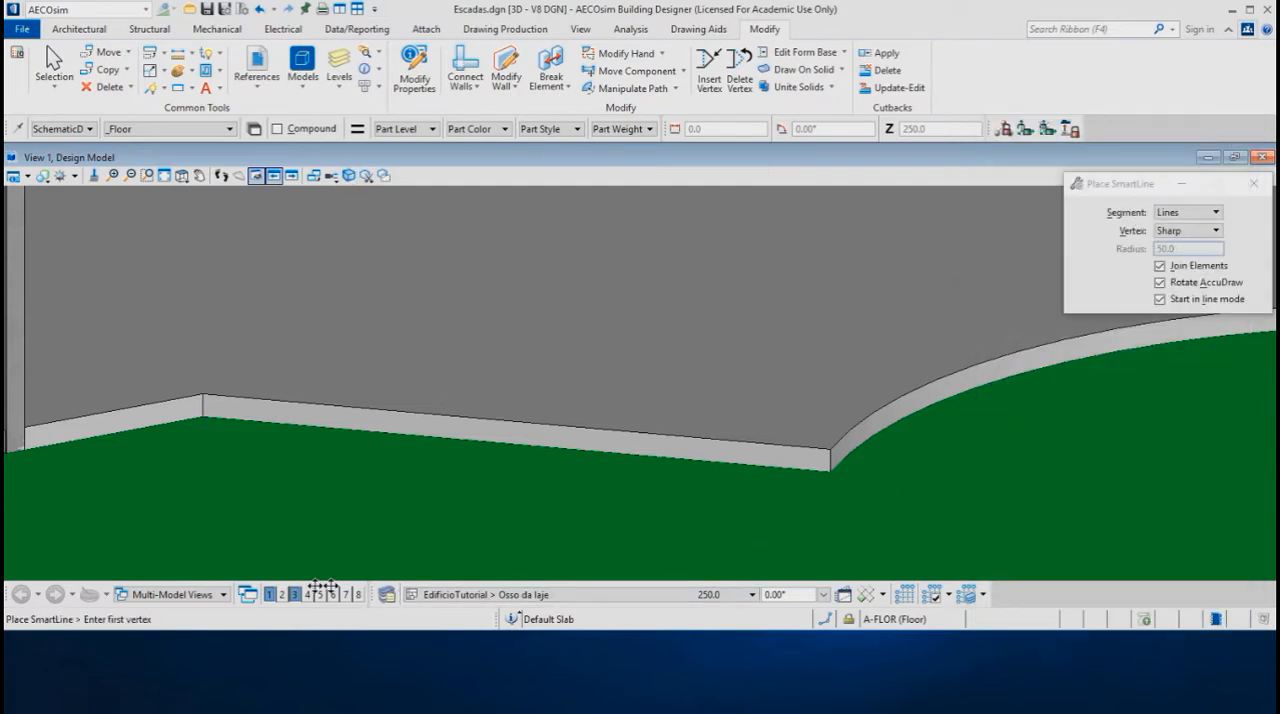
pyautogui.click(825, 463)
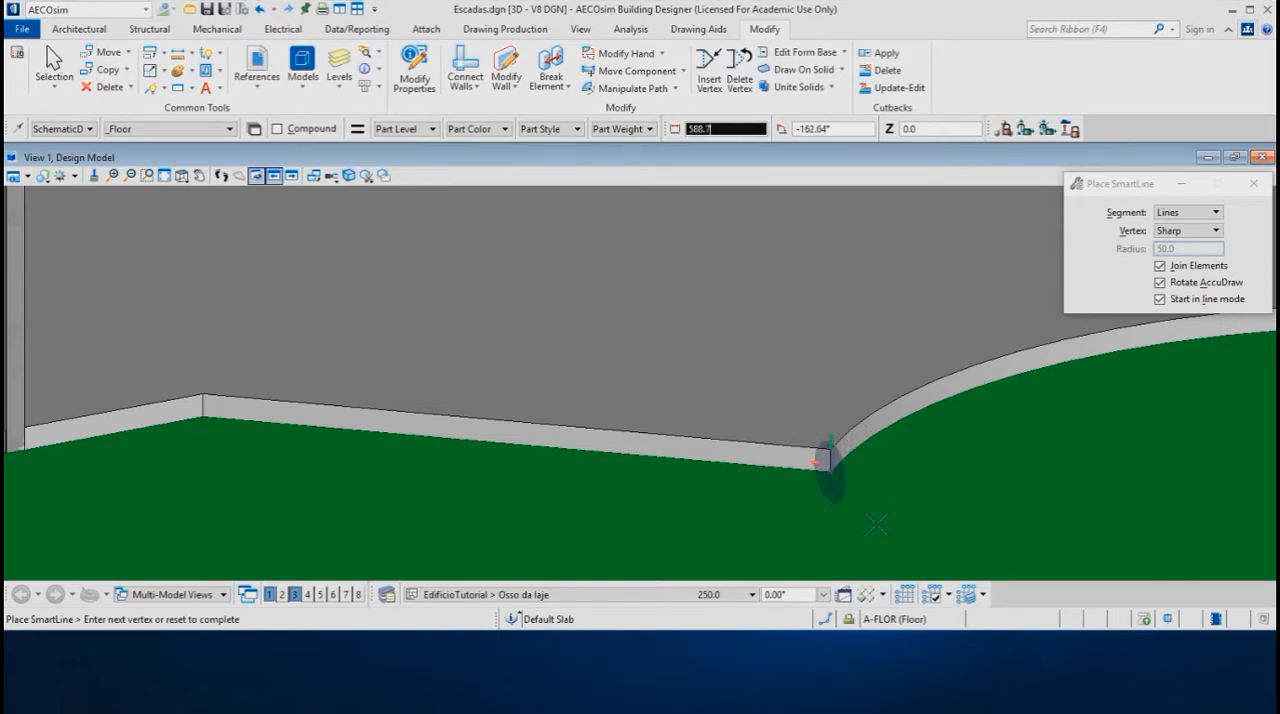
pyautogui.press('t')
pyautogui.press('f')
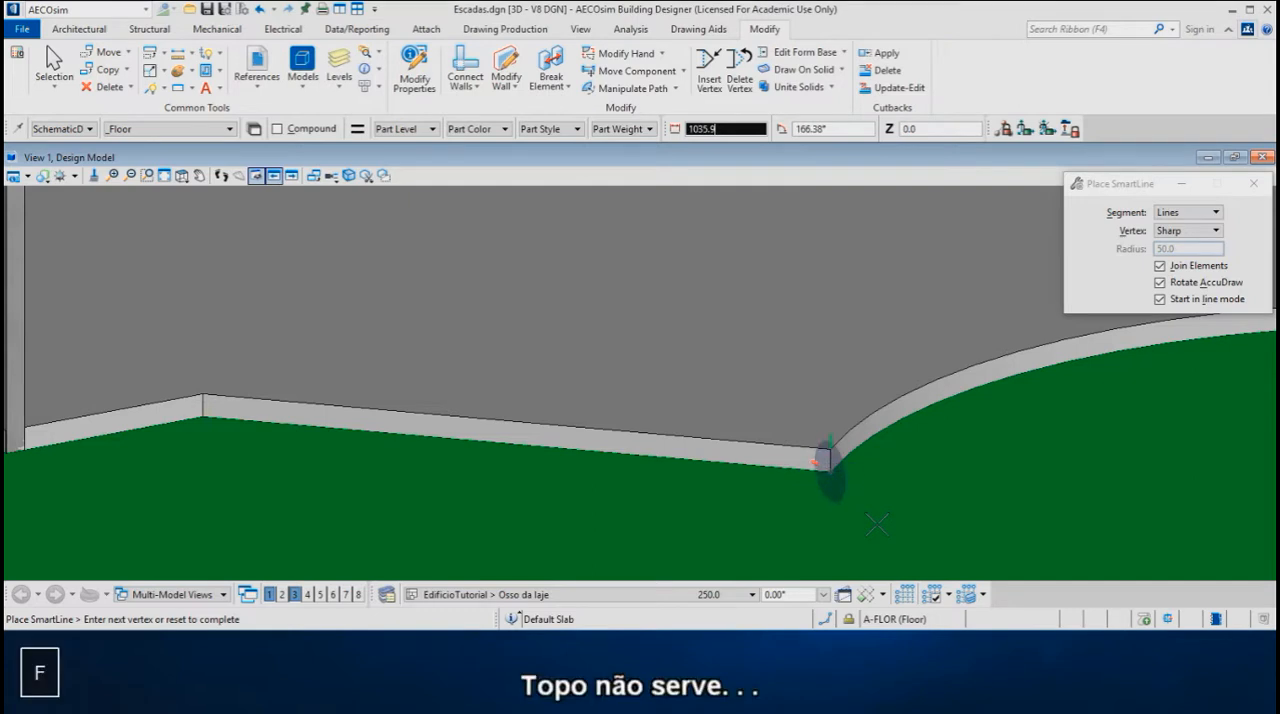
pyautogui.press('s')
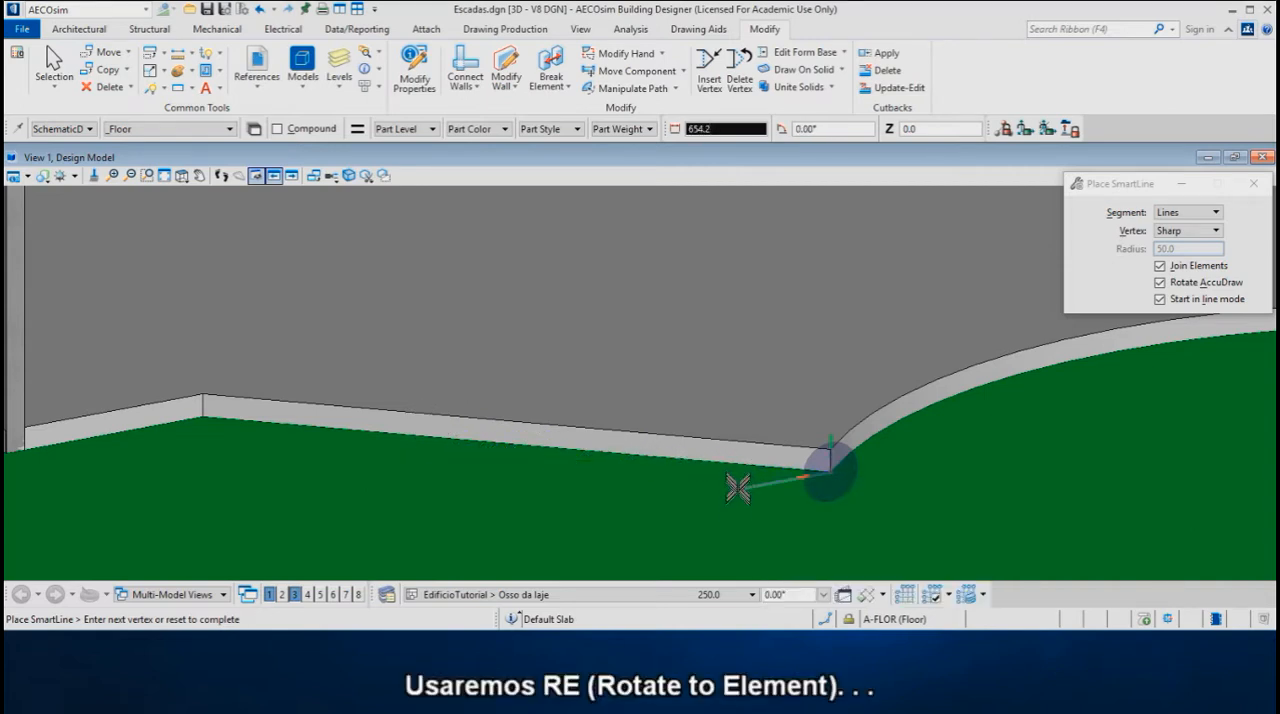
# Align AccuDraw to the landing's straight edge with Rotate to Element, then draw the ramp profile 150 outward and 400 straight up
pyautogui.press('r')
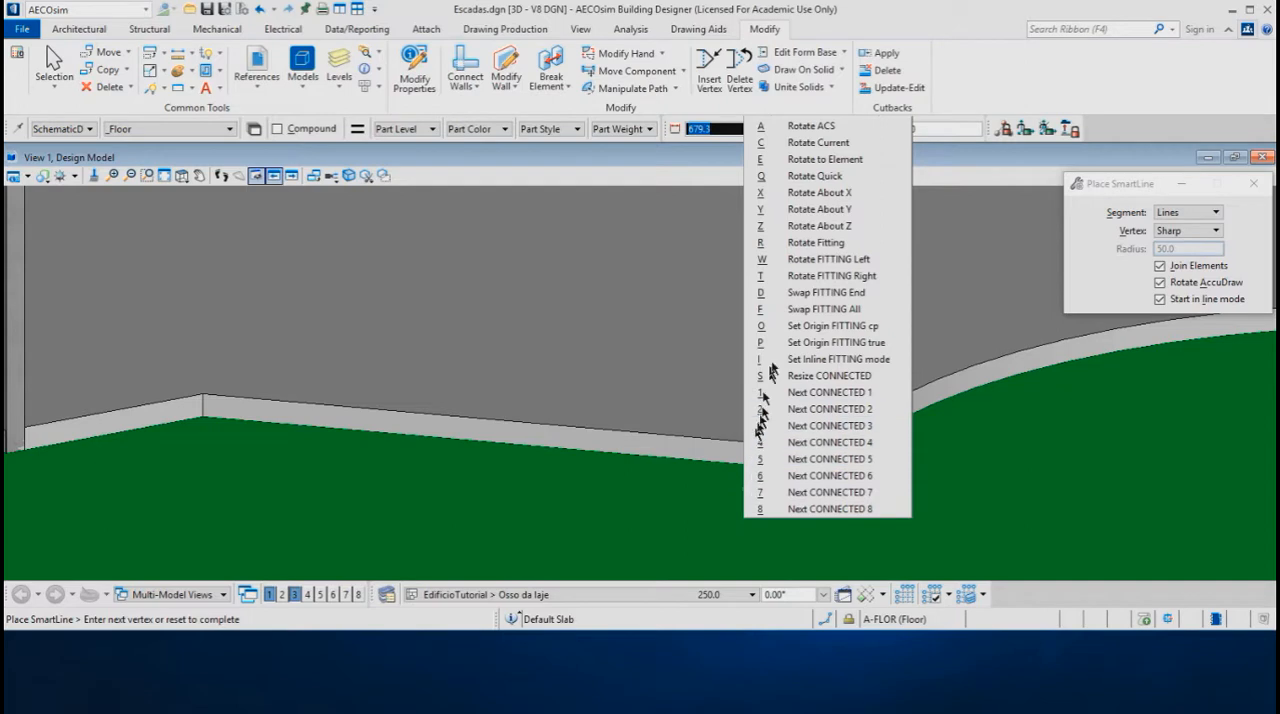
pyautogui.click(849, 166)
pyautogui.click(849, 160)
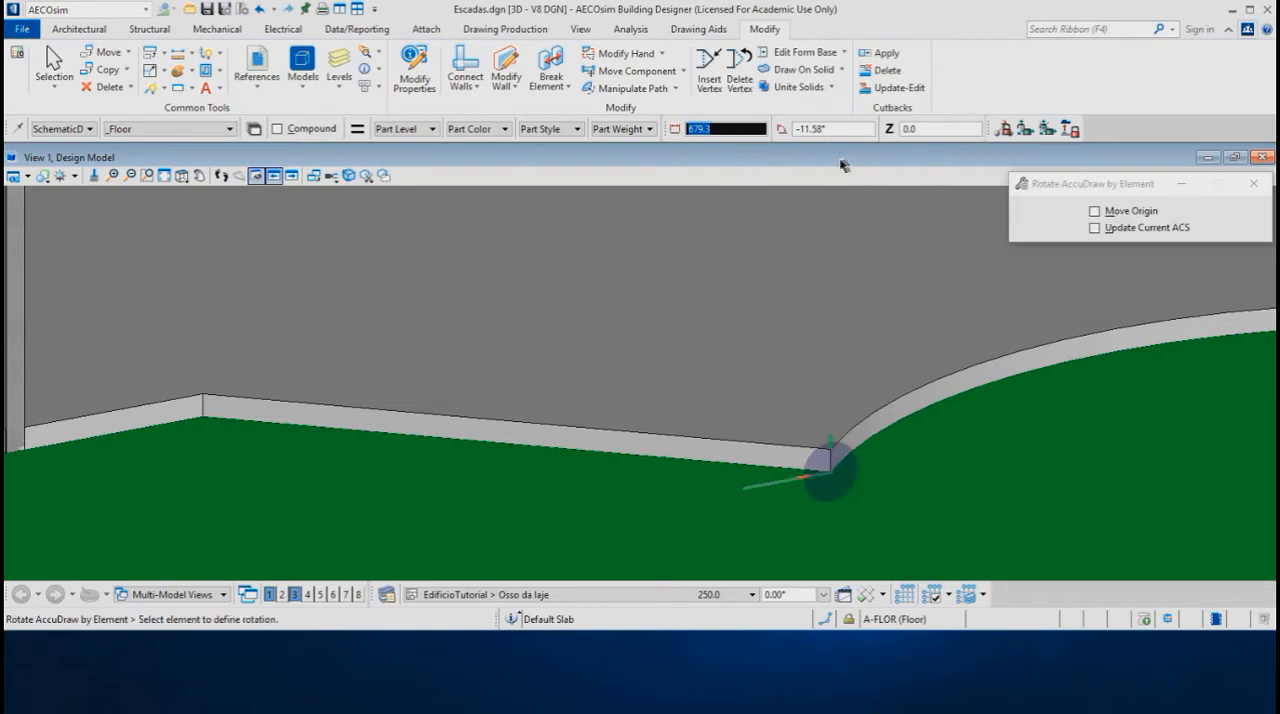
pyautogui.click(672, 444)
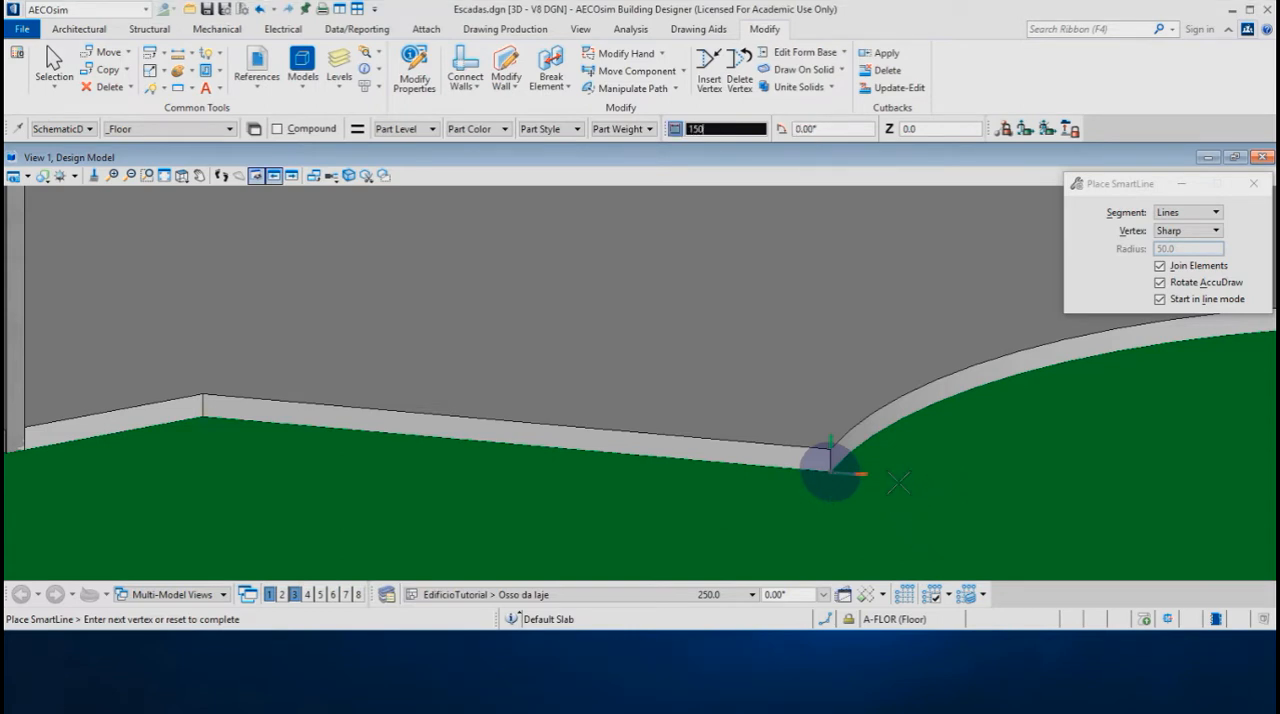
pyautogui.press('Return')
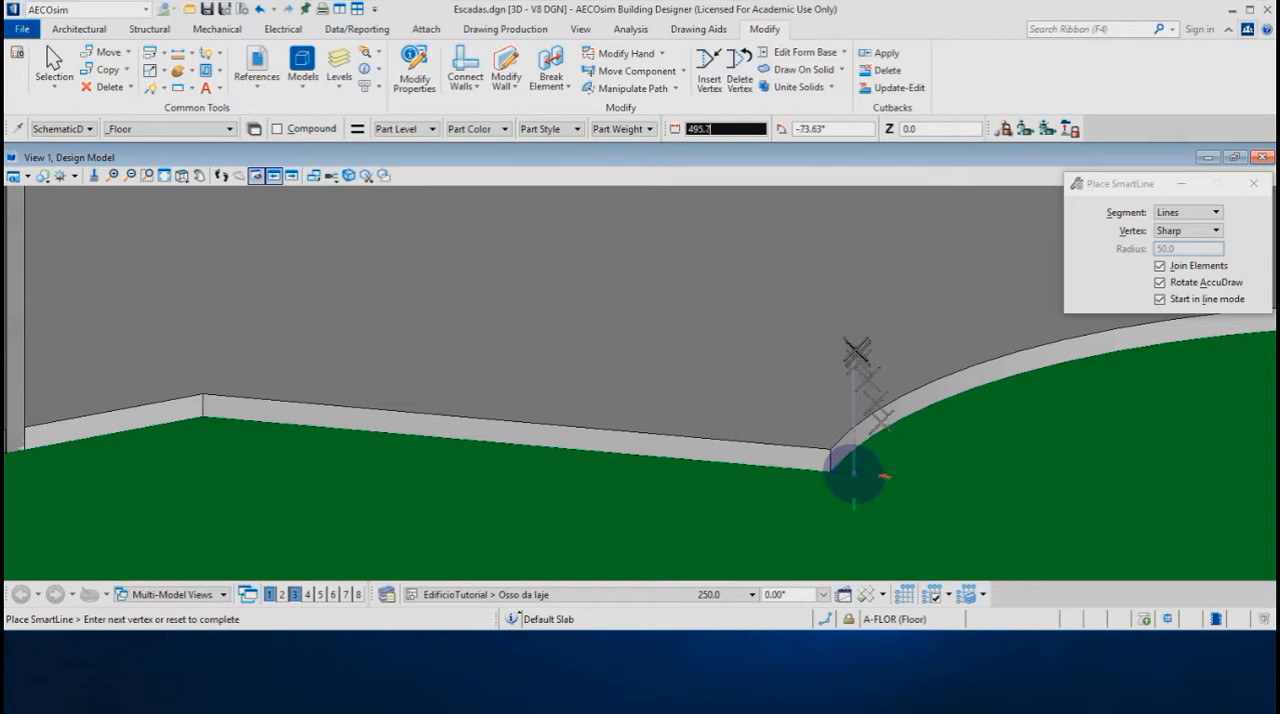
pyautogui.press('Return')
pyautogui.write('400')
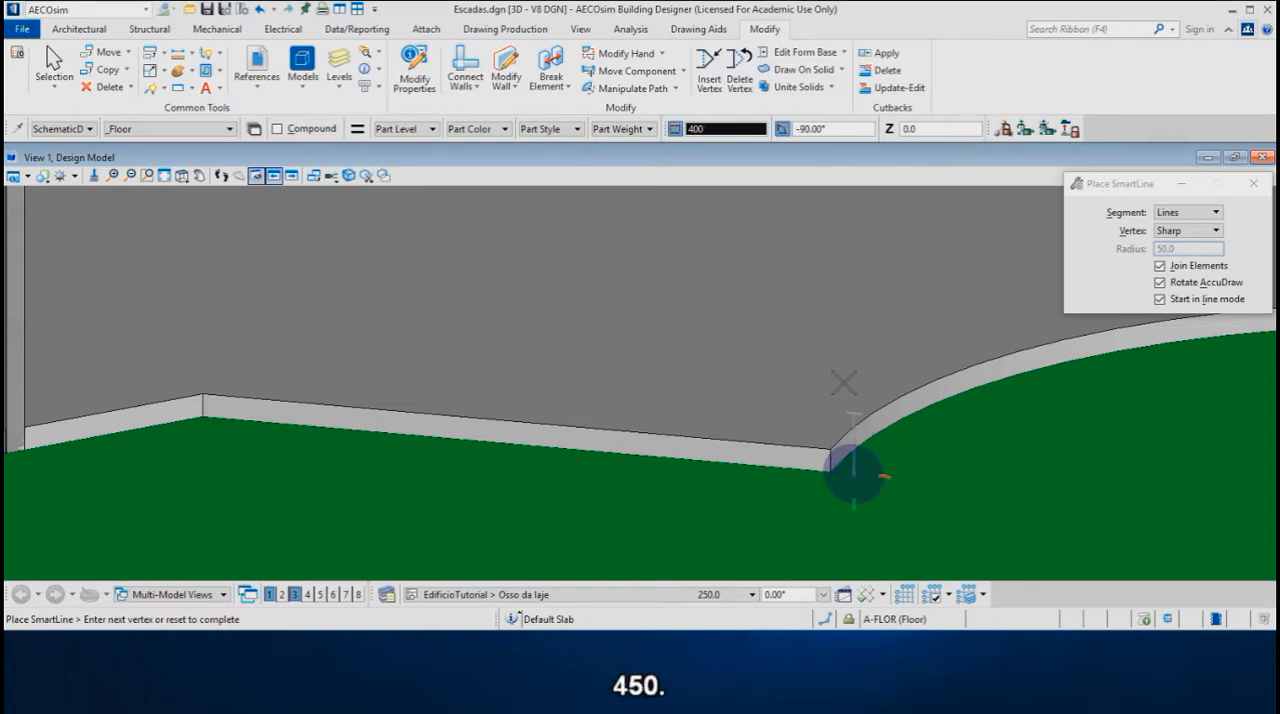
pyautogui.press('Return')
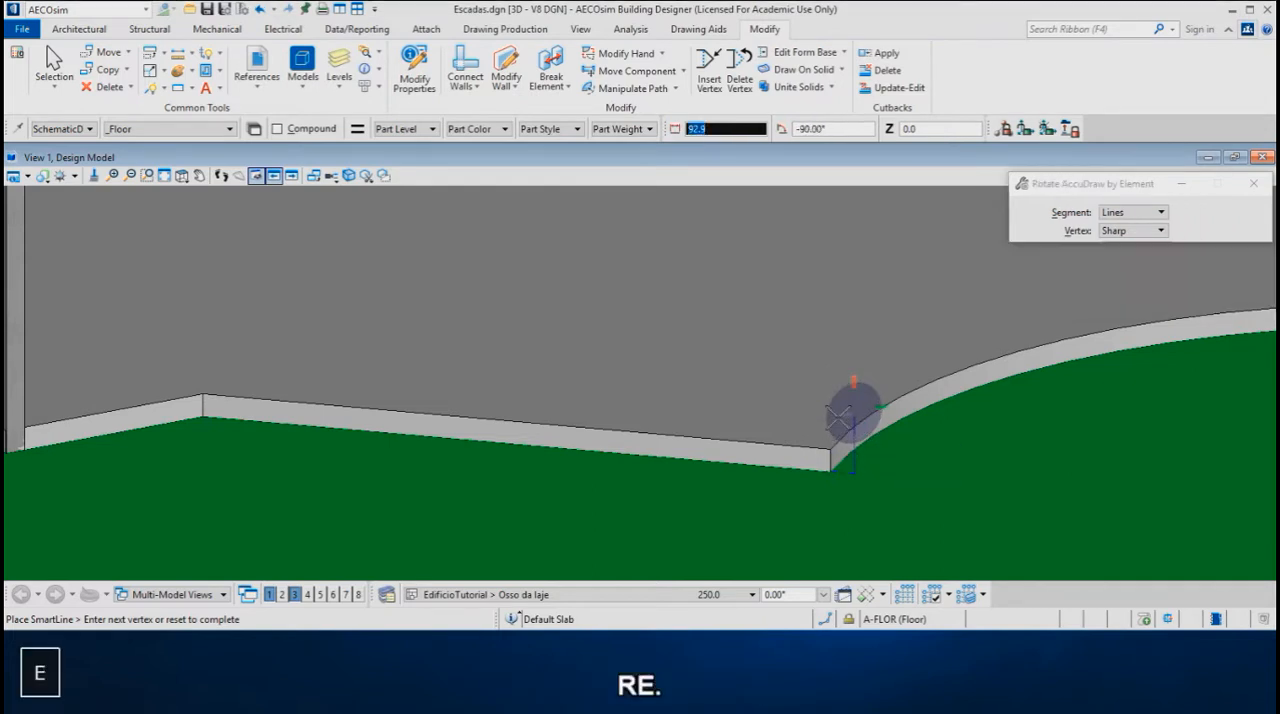
# Using Rotate to Element, continue the profile 150 back, down to the slab's top vertex, and along the top edge to the opposite vertex
pyautogui.click(766, 448)
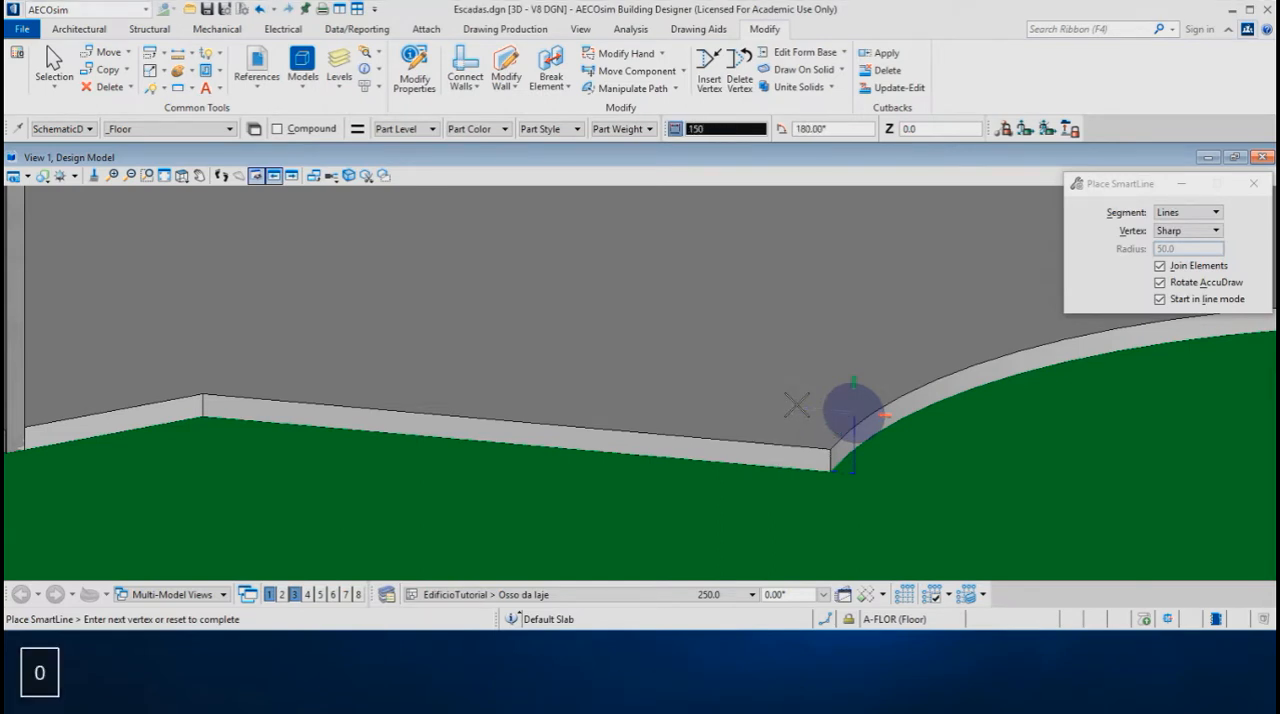
pyautogui.click(797, 405)
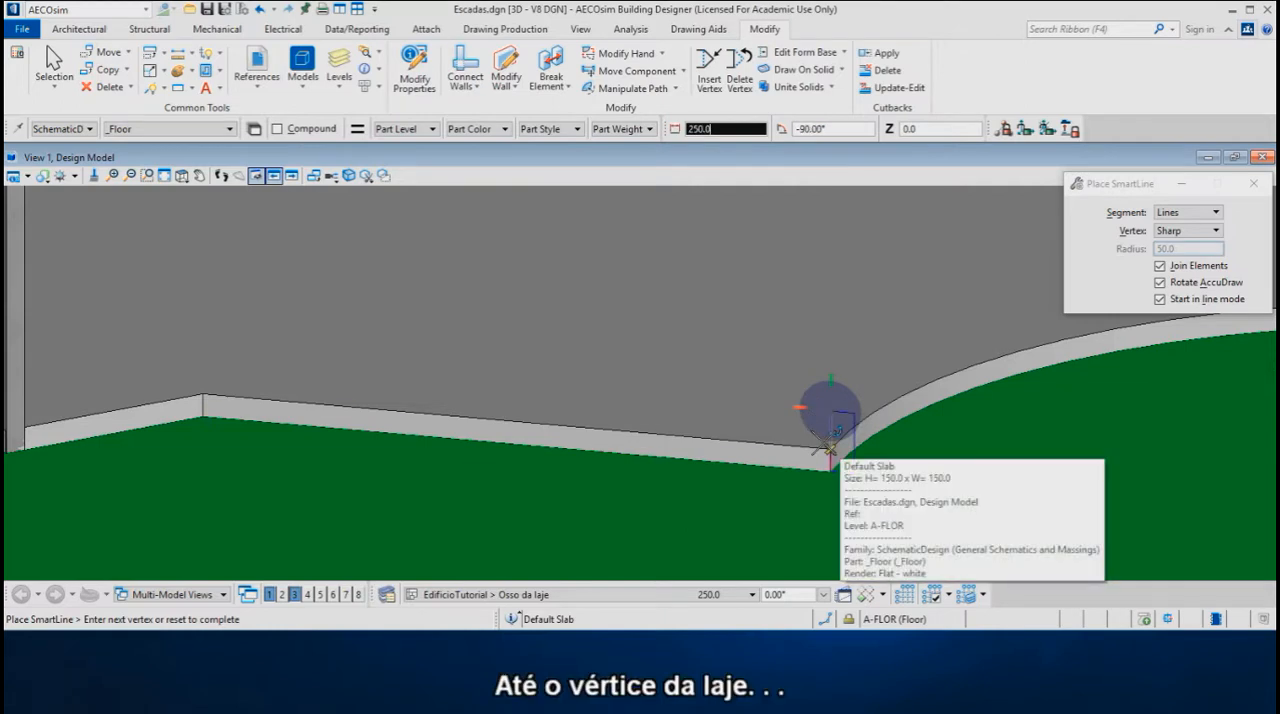
pyautogui.click(829, 449)
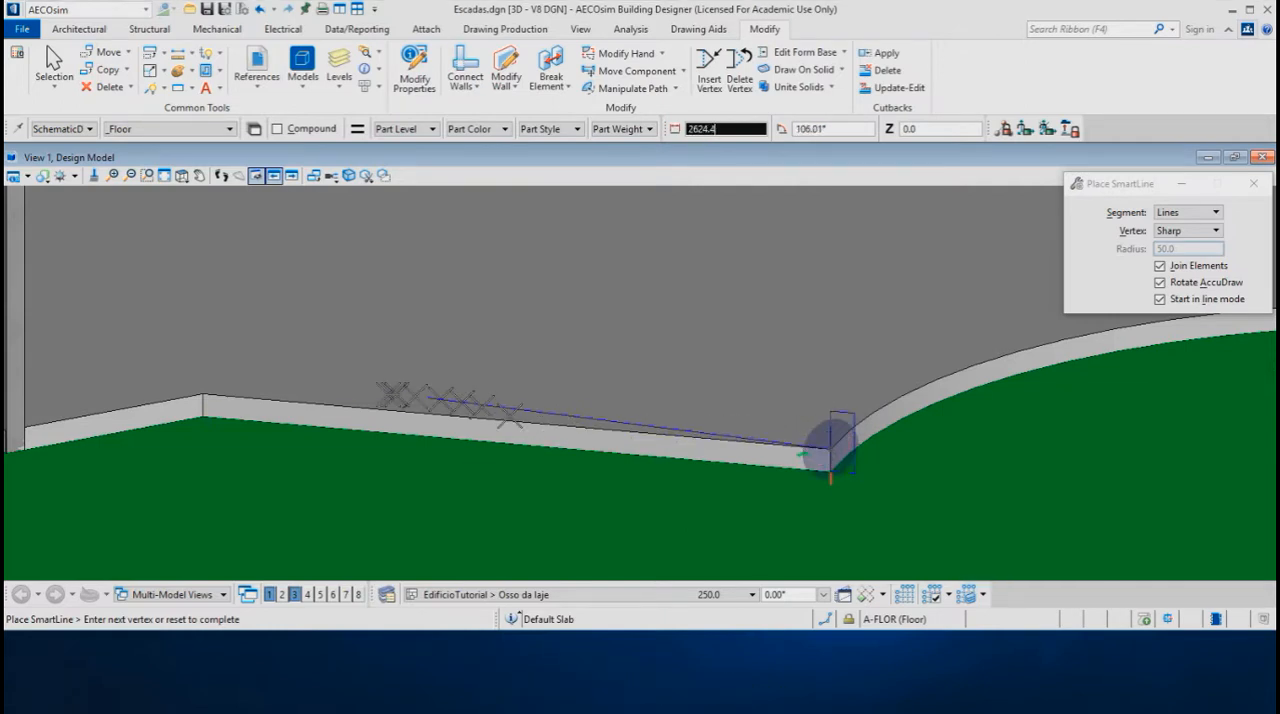
pyautogui.click(203, 394)
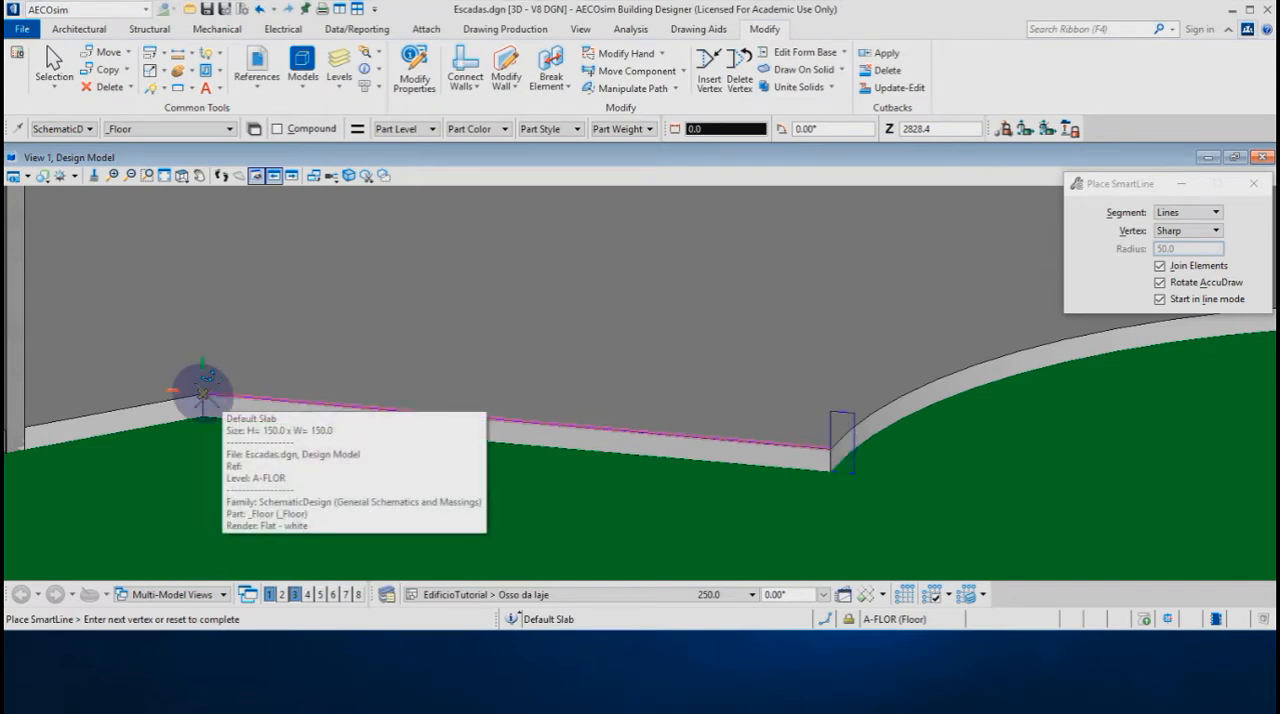
# Realign AccuDraw to the landing edge with Rotate to Element and draw the profile's next segment straight up from the opposite vertex
pyautogui.press('r')
pyautogui.press('e')
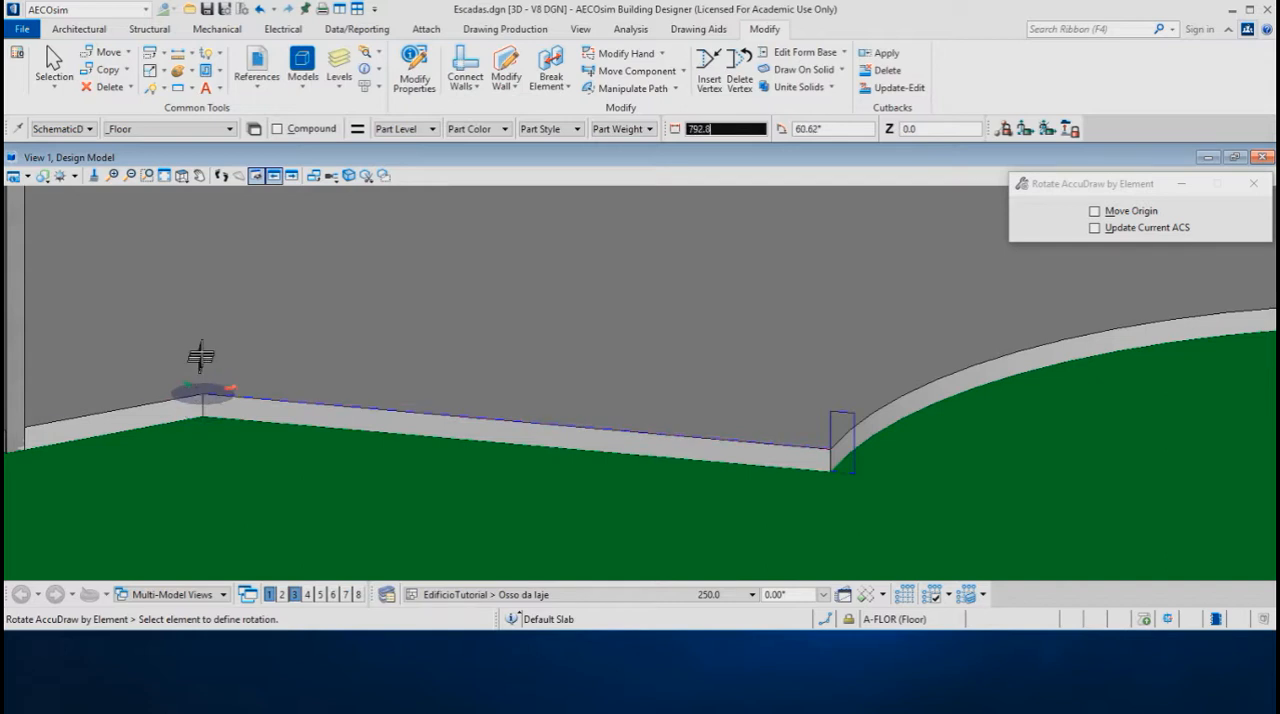
pyautogui.click(241, 407)
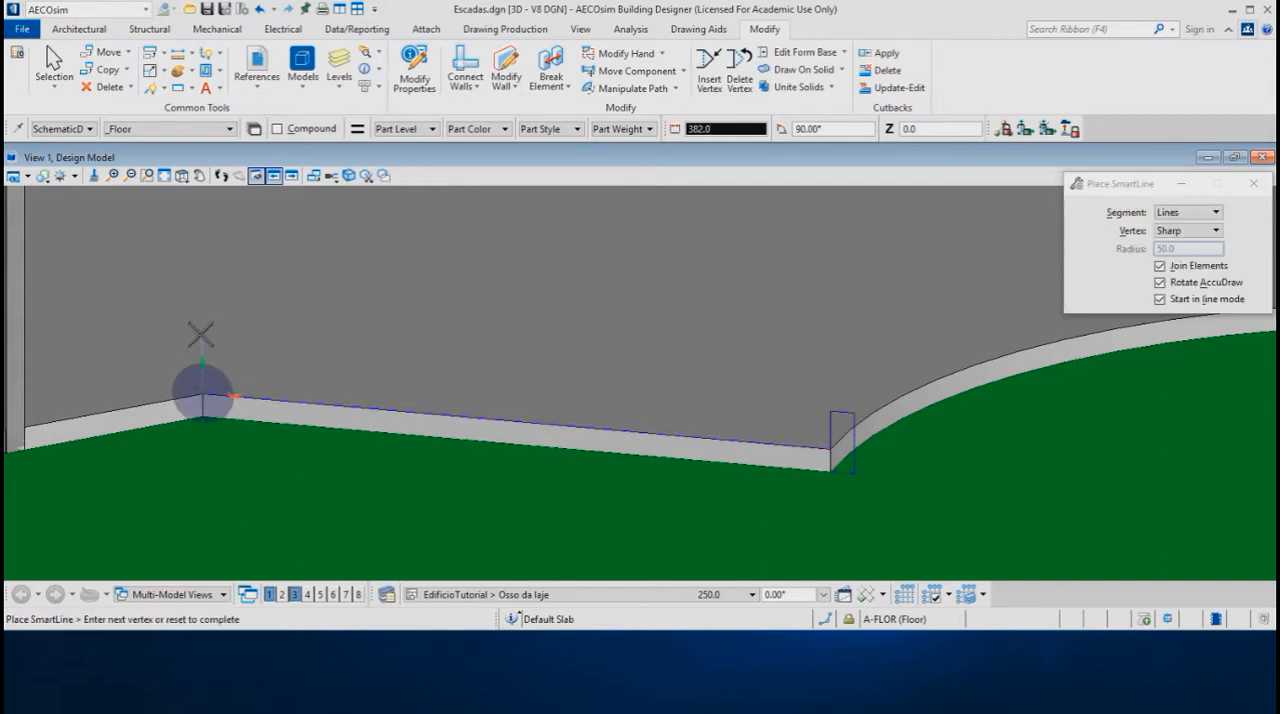
pyautogui.press('Return')
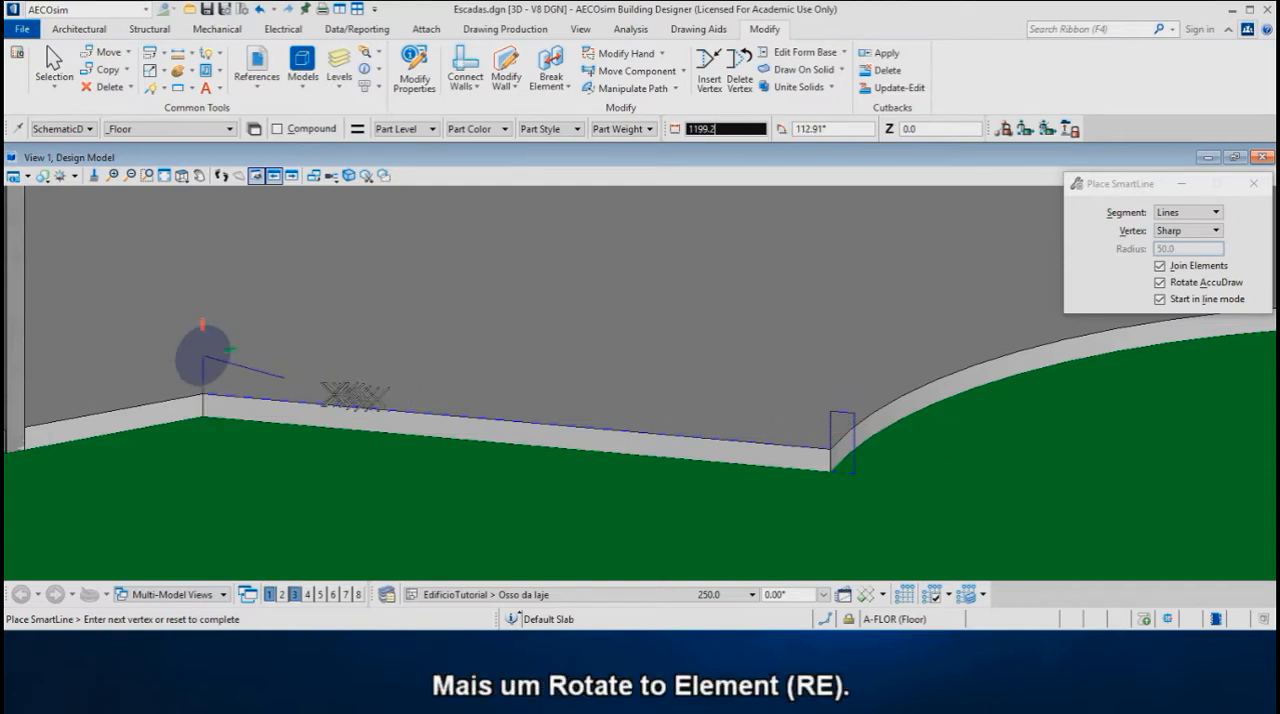
# Using Rotate to Element, draw the profile 150 outward and down to the slab's bottom level, closing the shape at its starting vertex
pyautogui.press('r')
pyautogui.press('e')
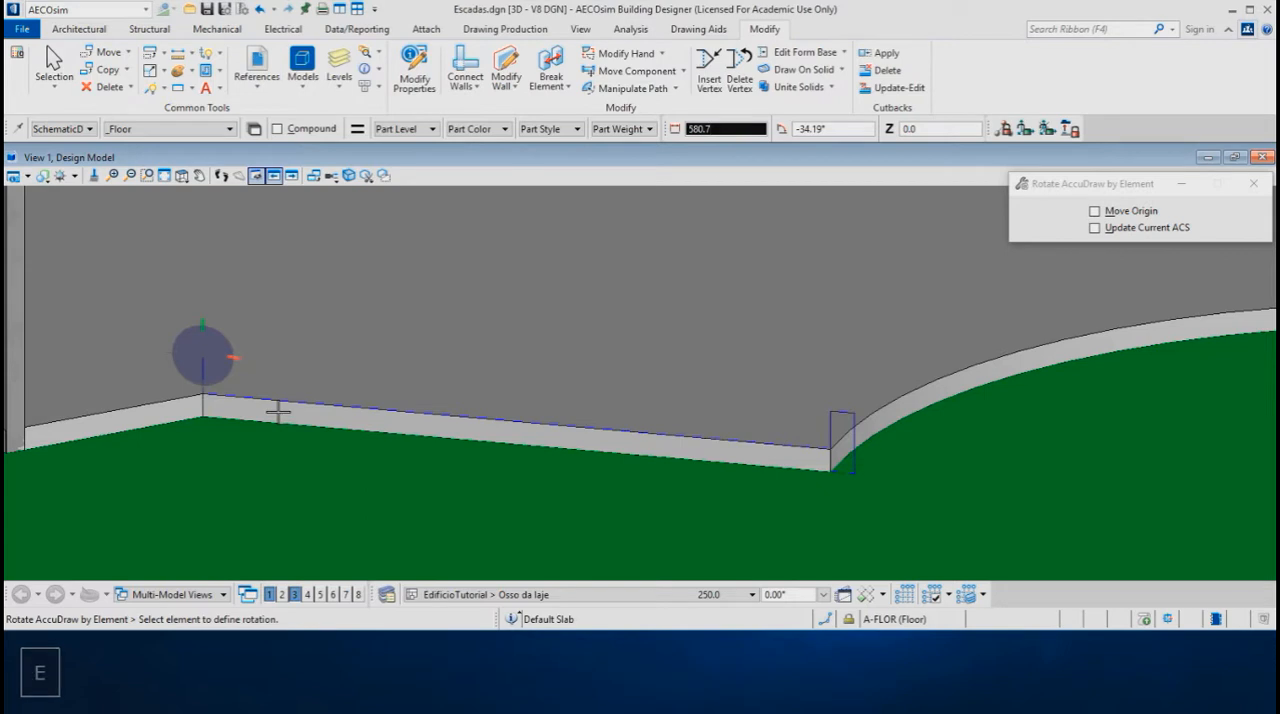
pyautogui.click(277, 406)
pyautogui.write('15')
pyautogui.write('0')
pyautogui.press('Return')
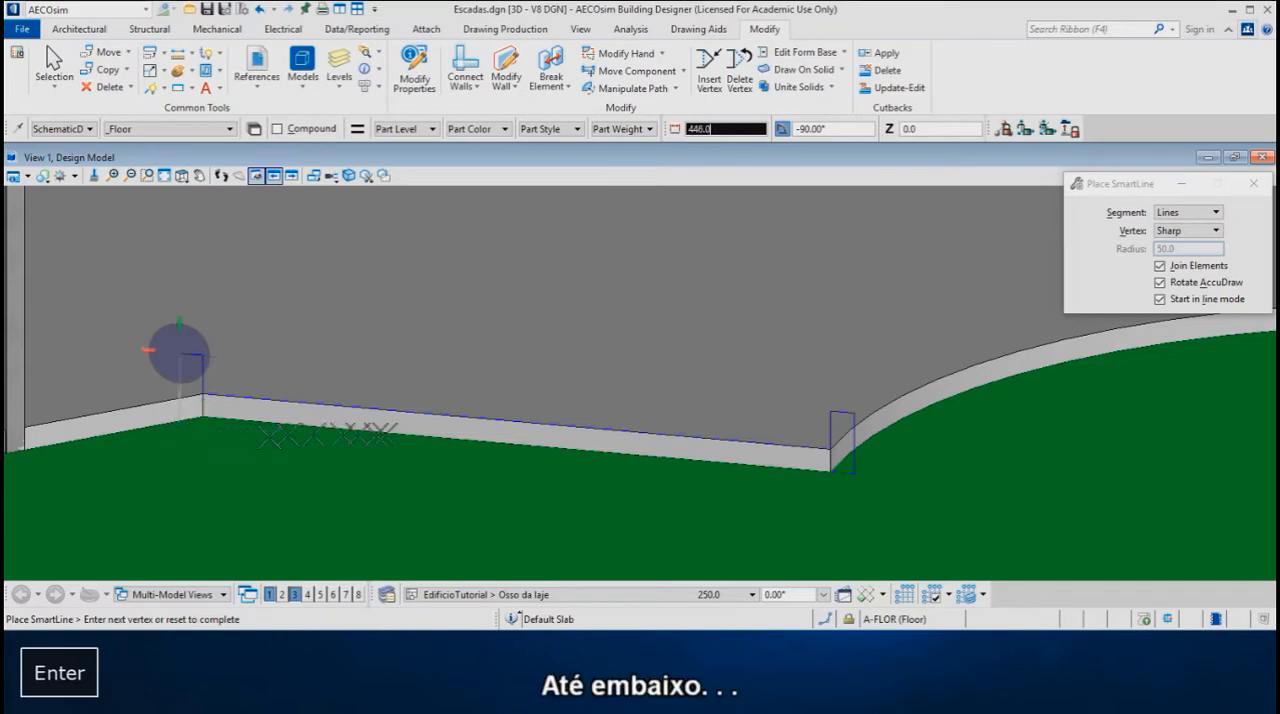
pyautogui.click(203, 412)
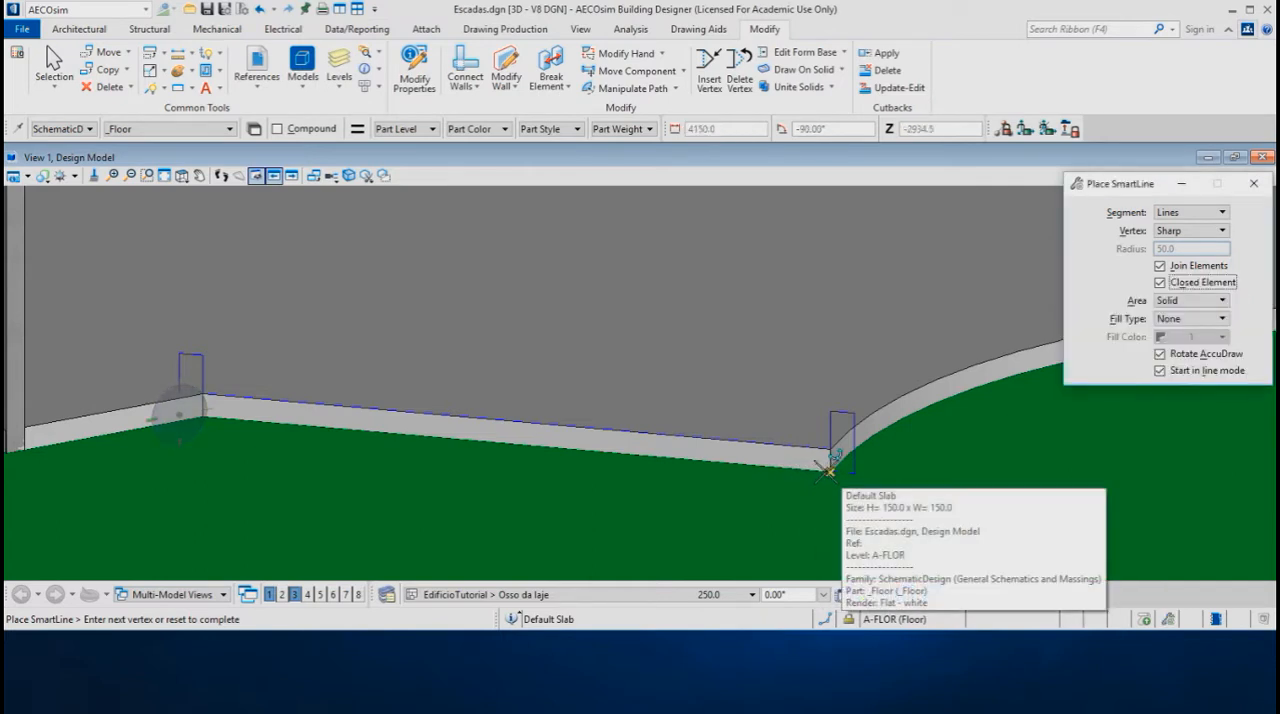
pyautogui.click(826, 470)
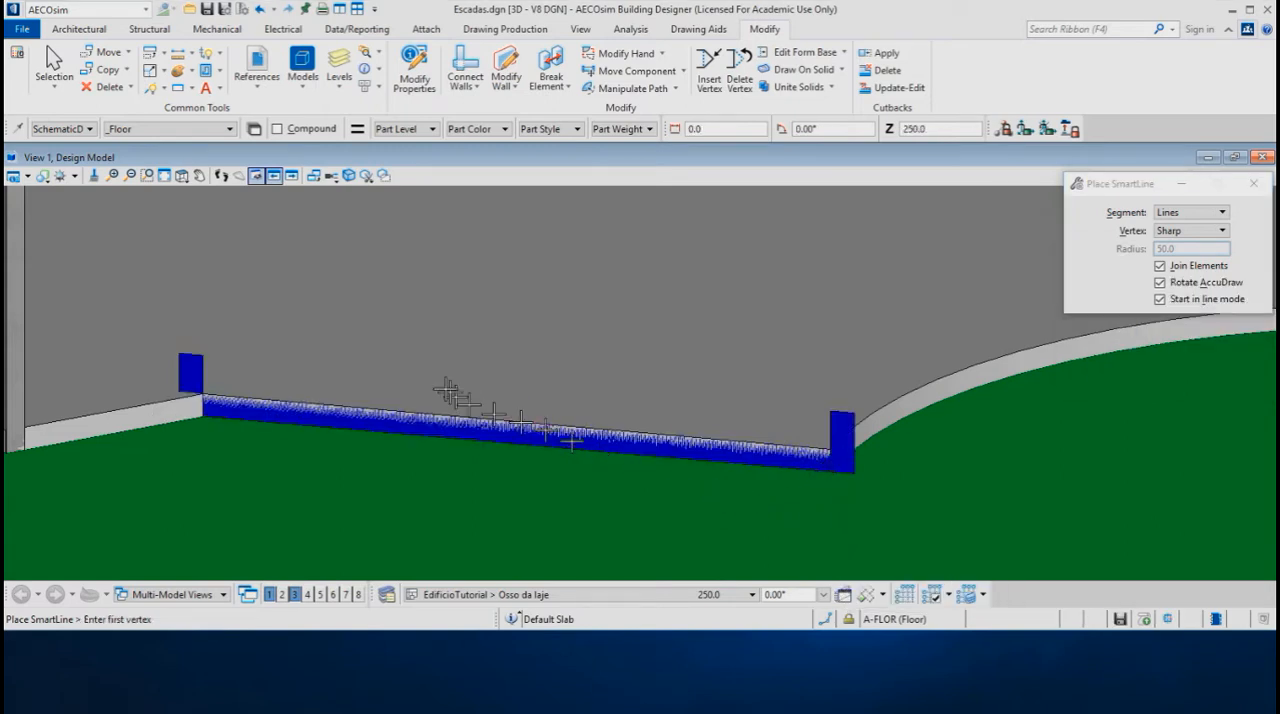
# Show View 1 and the Top view side by side, with the Top view framing the ramp's concentric circles and slope diagram
pyautogui.scroll(-3, 405, 364)
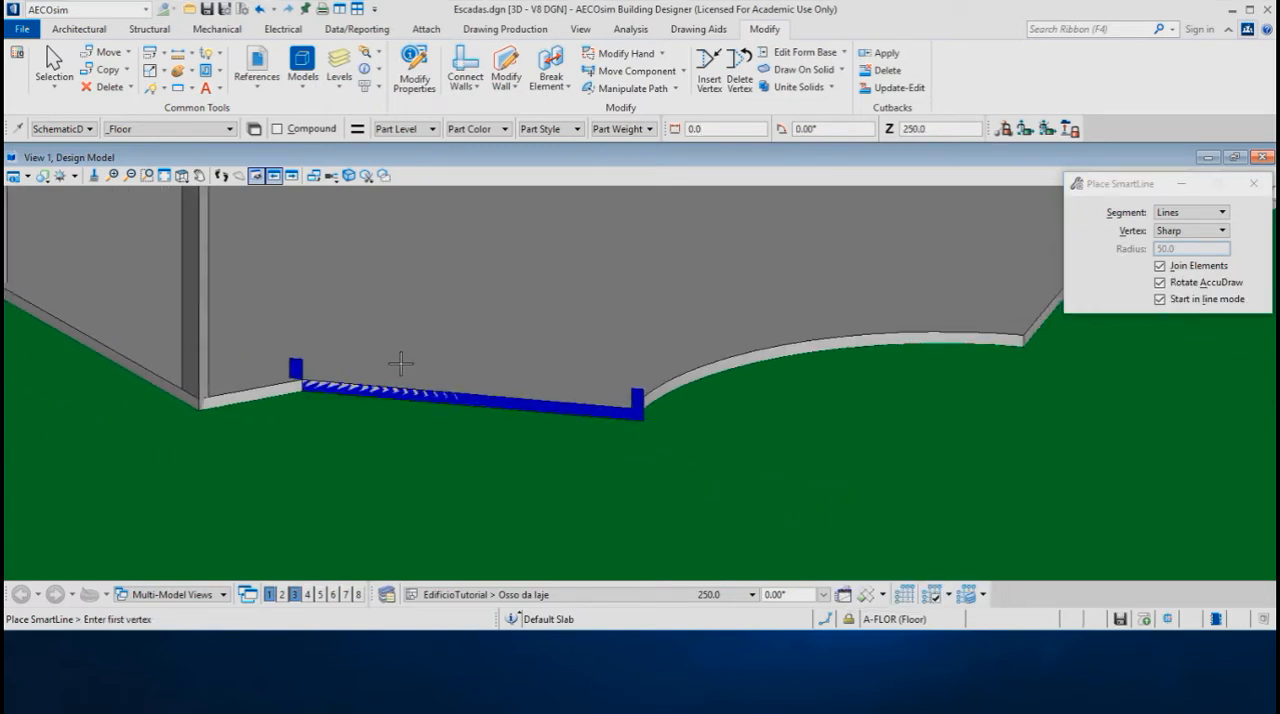
pyautogui.scroll(-2, 400, 364)
pyautogui.scroll(-2, 434, 534)
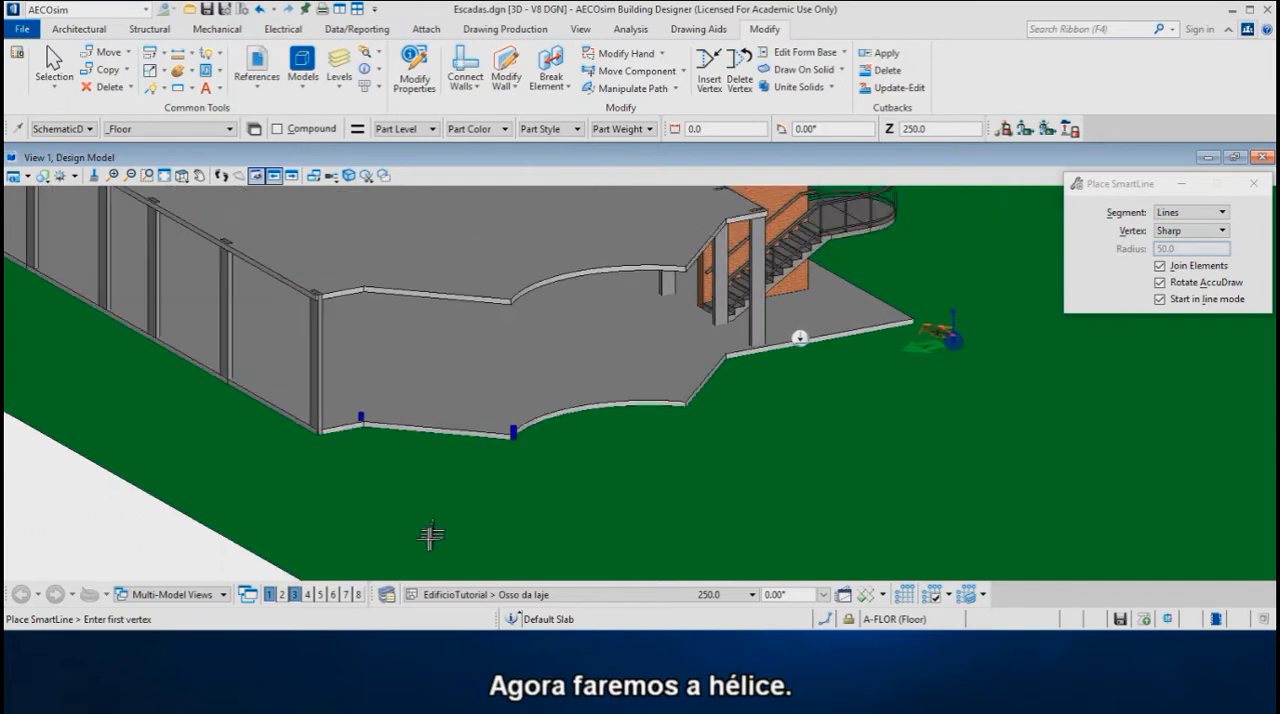
pyautogui.scroll(1, 458, 357)
pyautogui.scroll(1, 459, 321)
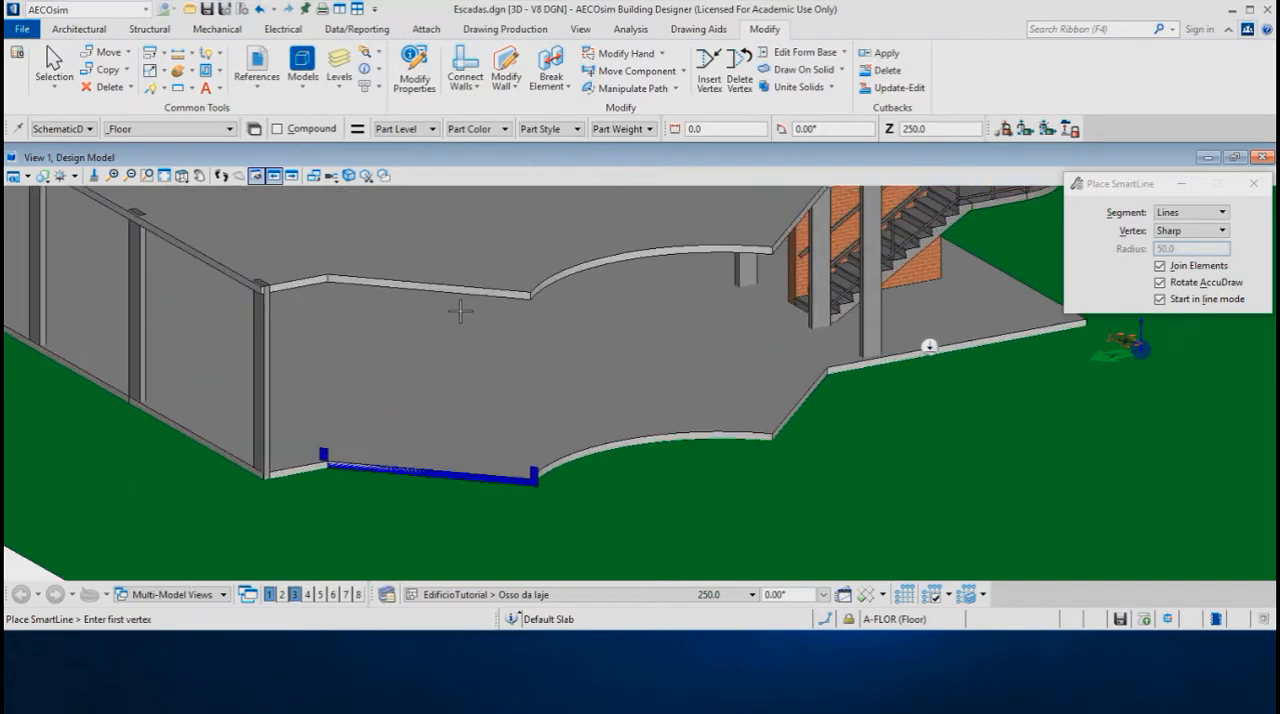
pyautogui.click(338, 8)
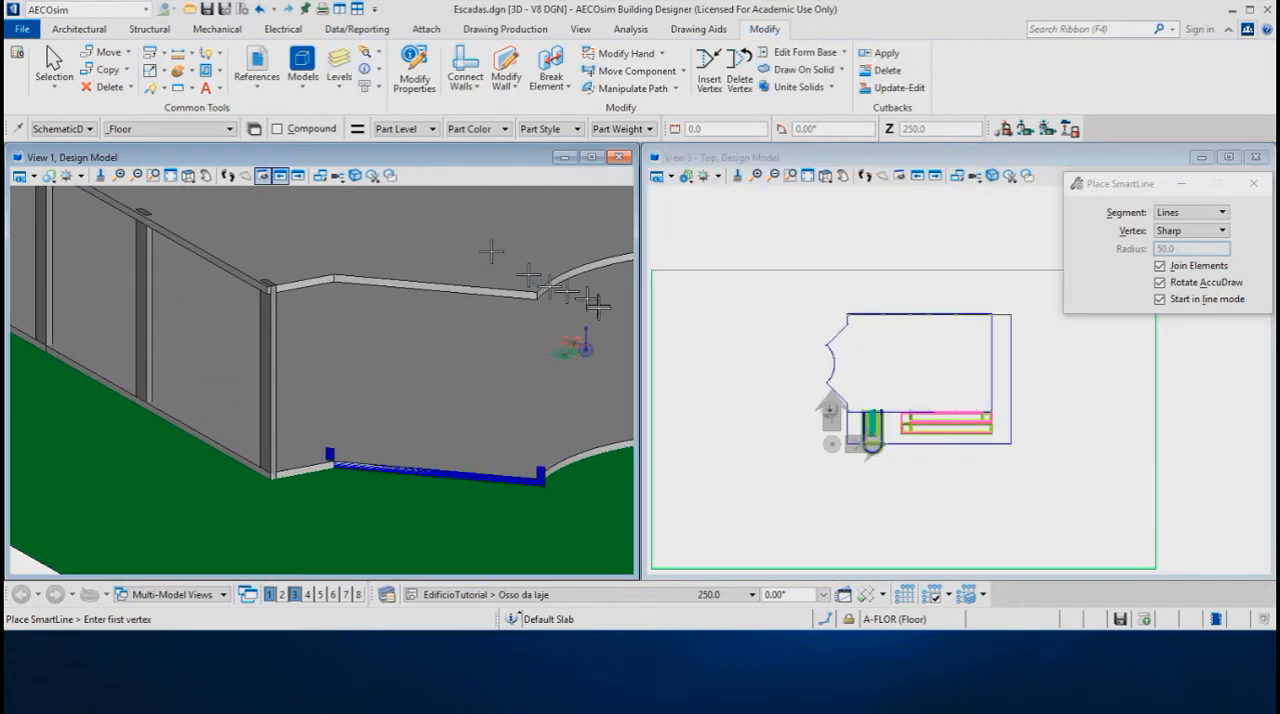
pyautogui.scroll(-3, 963, 428)
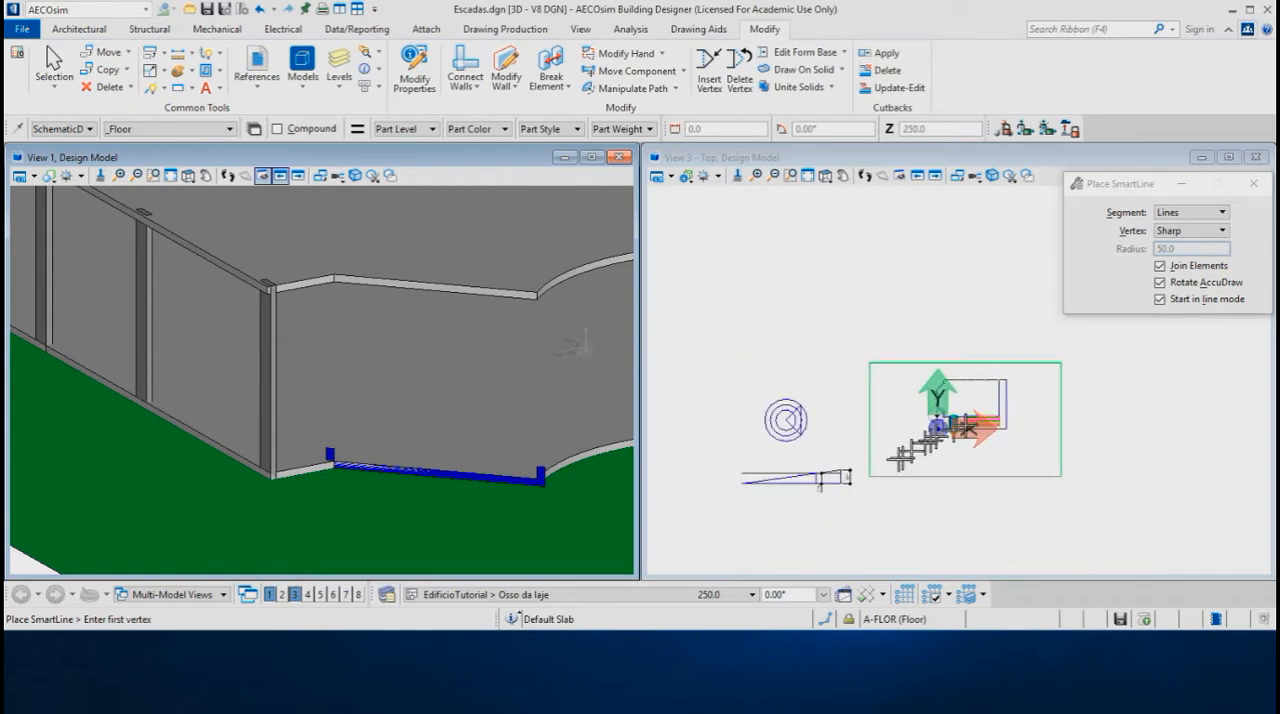
pyautogui.scroll(3, 800, 490)
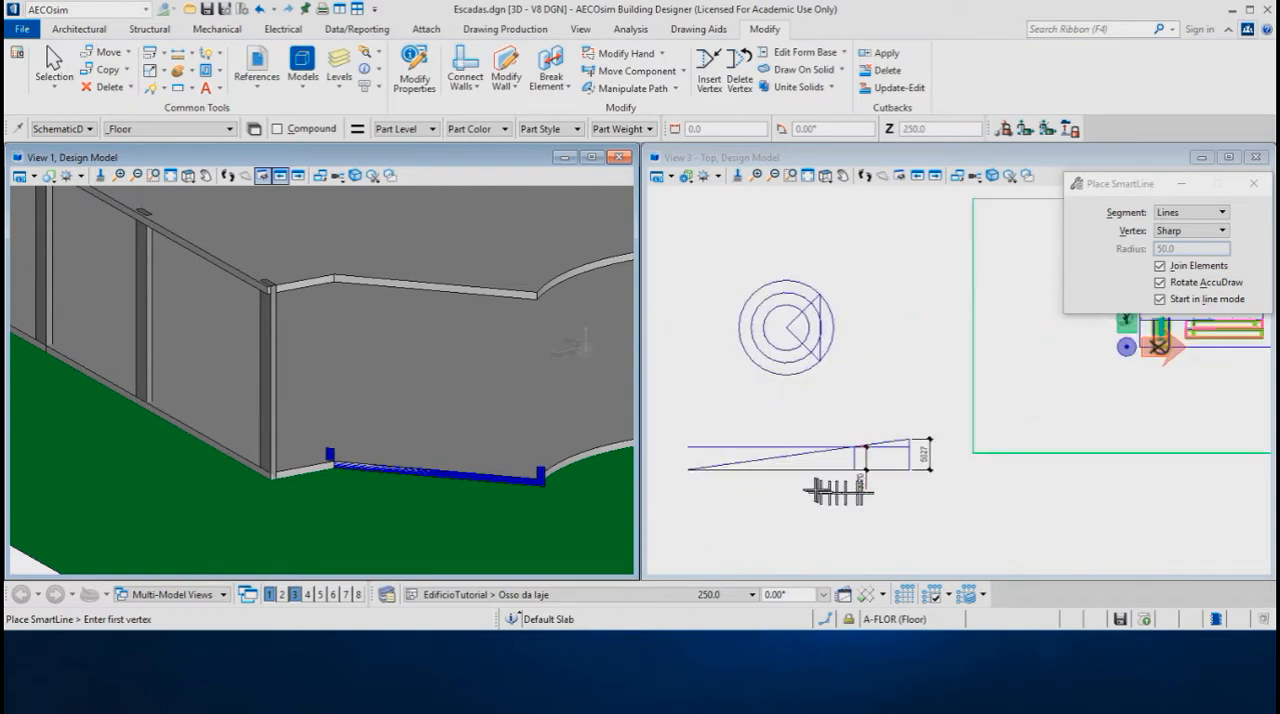
pyautogui.scroll(1, 757, 478)
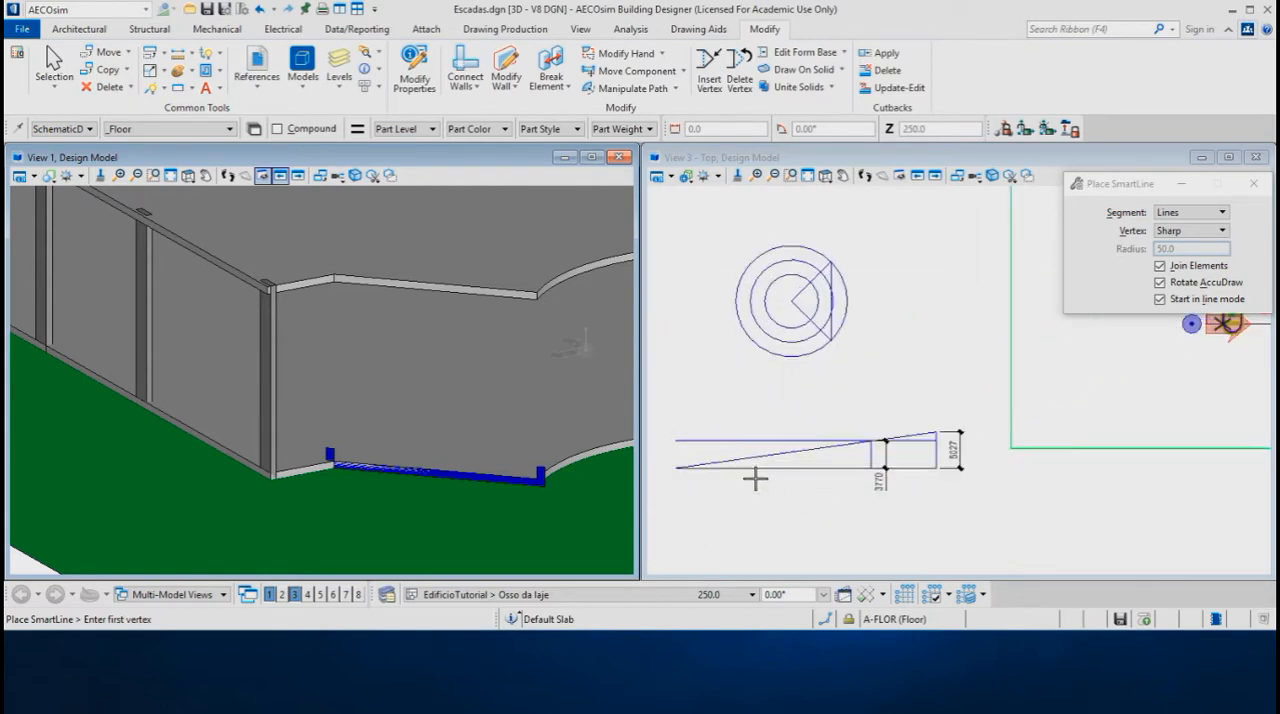
pyautogui.scroll(1, 755, 478)
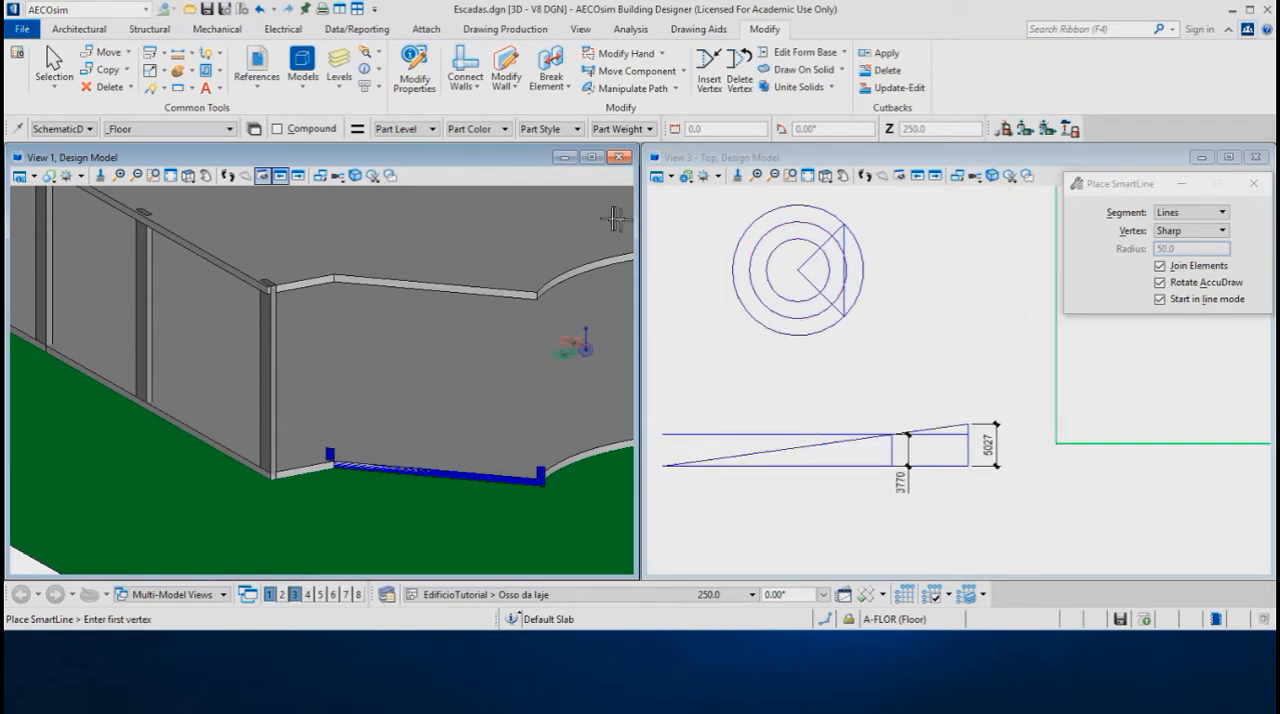
# Switch to the Modeling workflow and start a Helix curve with Right thread and the axis defined by Points (AccuDraw)
pyautogui.click(99, 14)
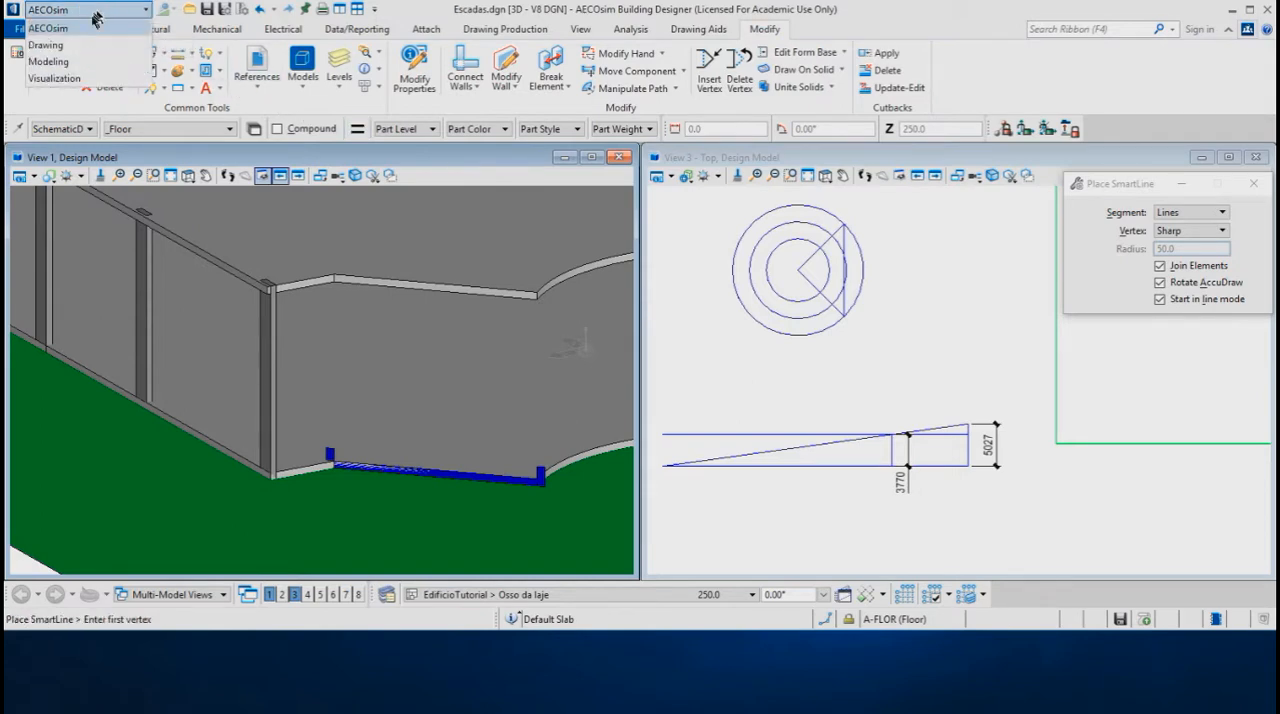
pyautogui.click(68, 63)
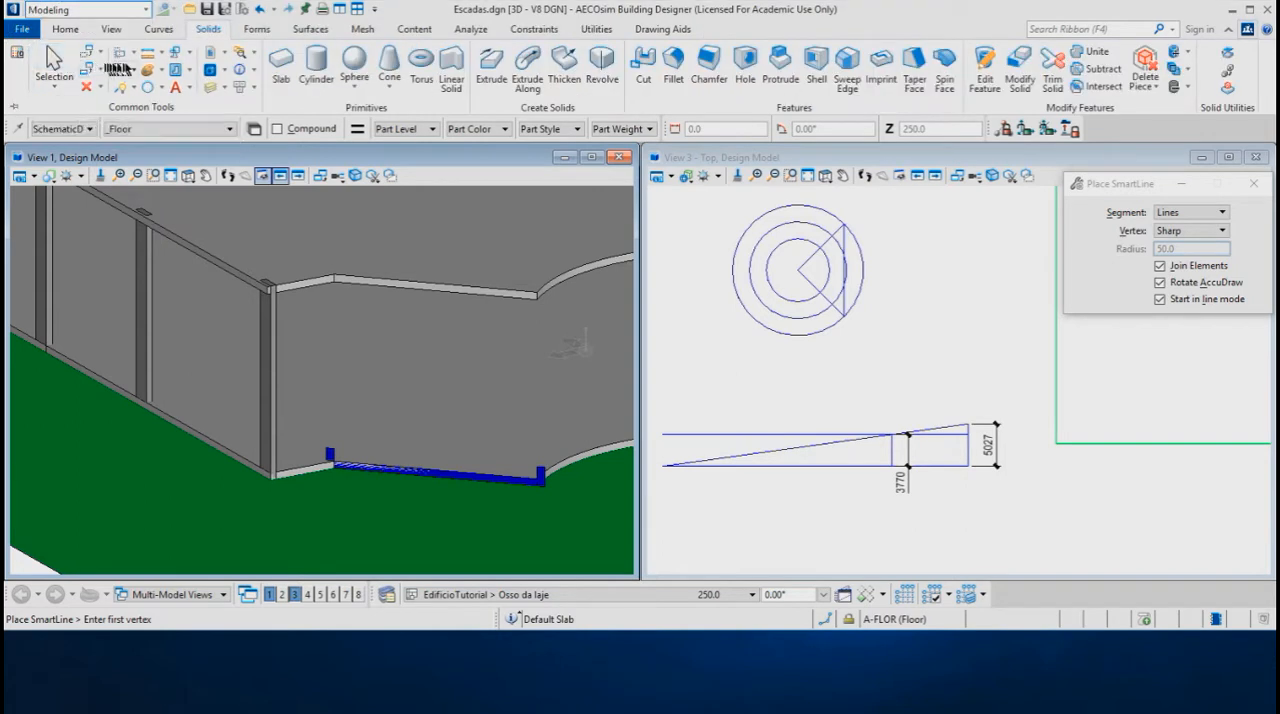
pyautogui.click(158, 30)
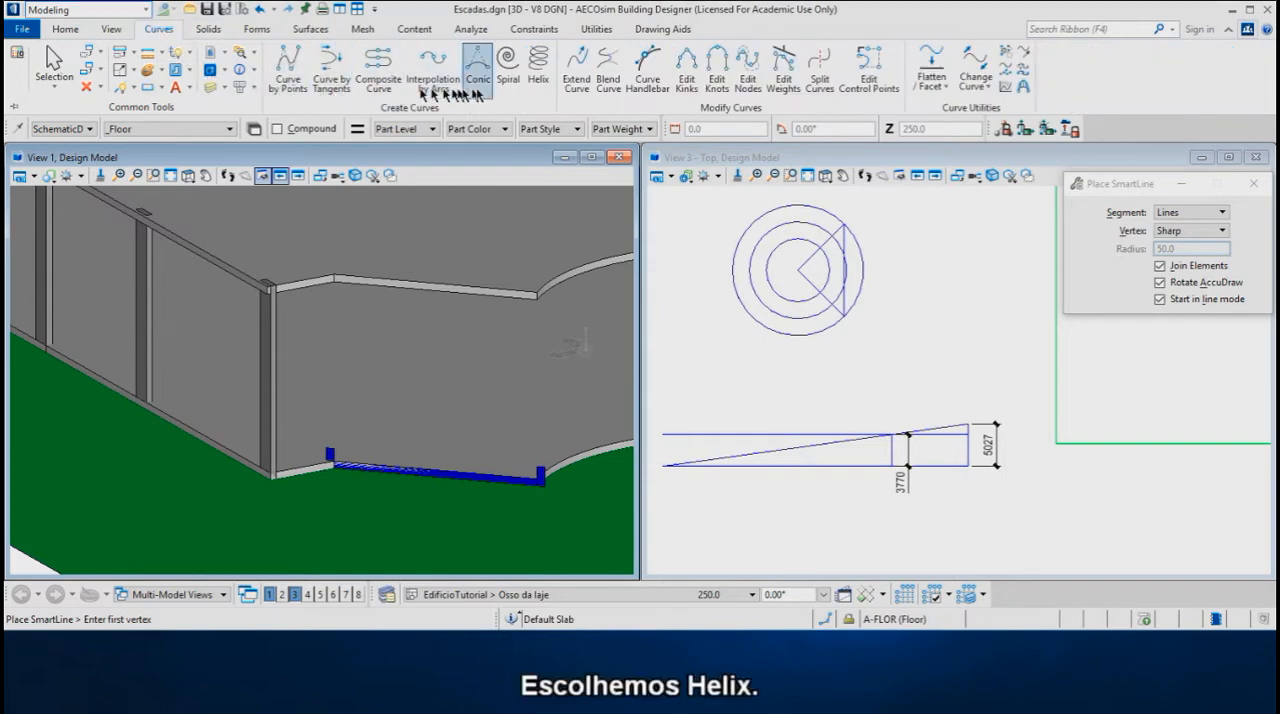
pyautogui.click(541, 74)
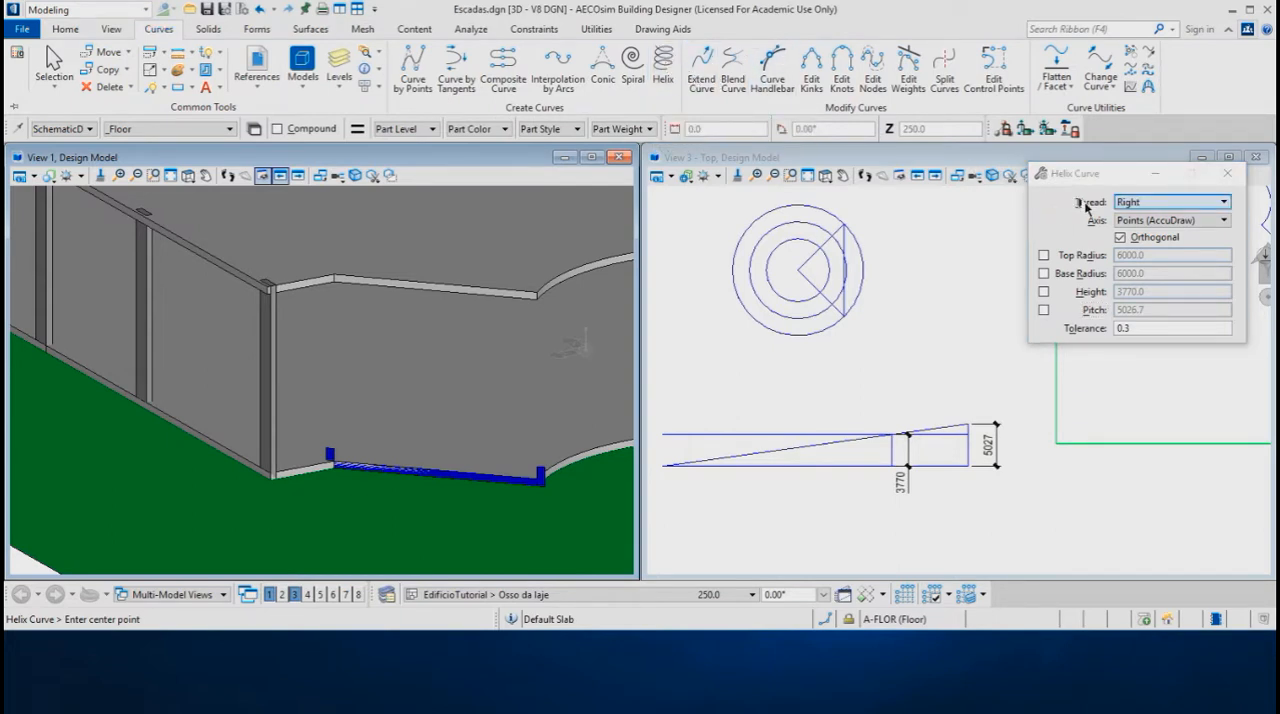
pyautogui.click(1153, 204)
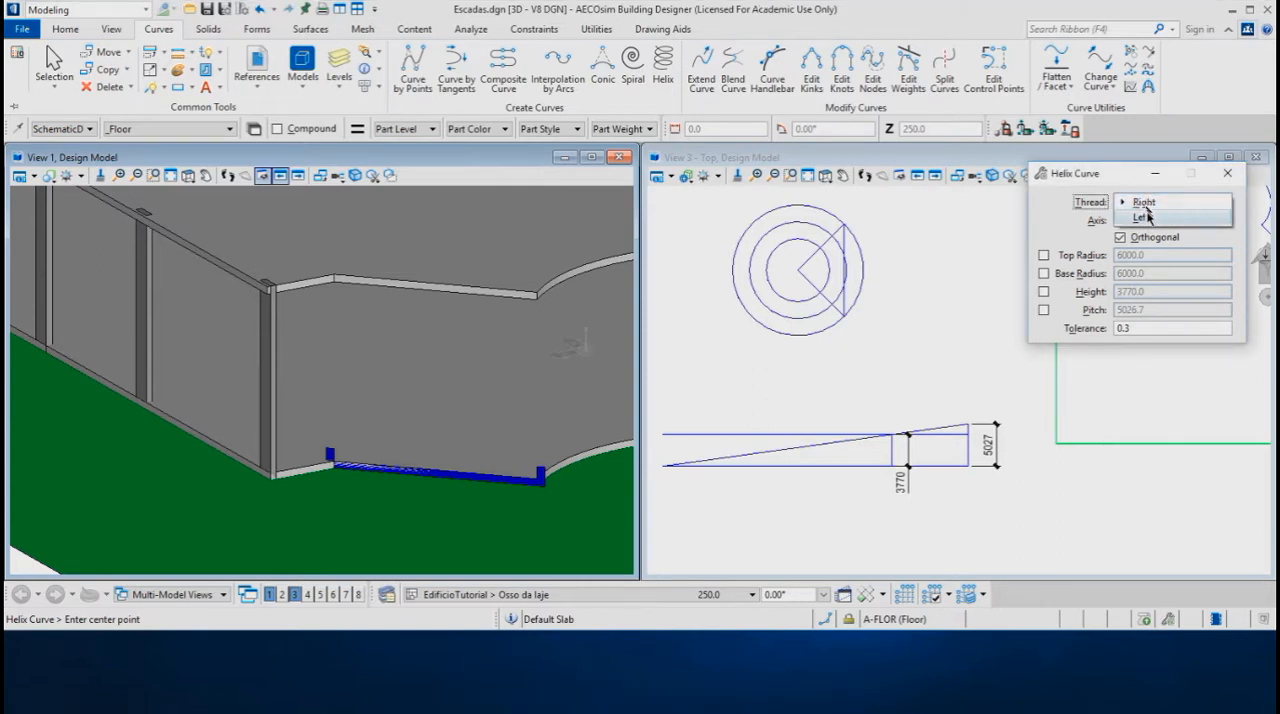
pyautogui.click(1152, 204)
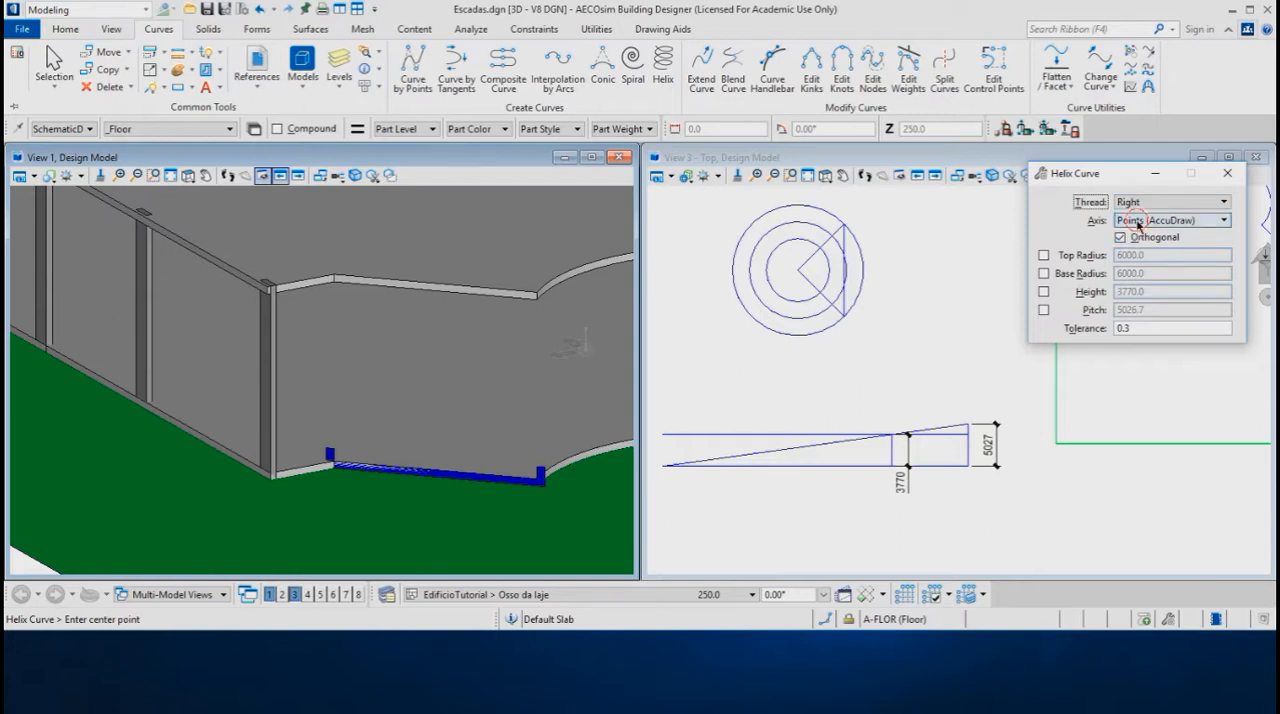
pyautogui.click(1137, 221)
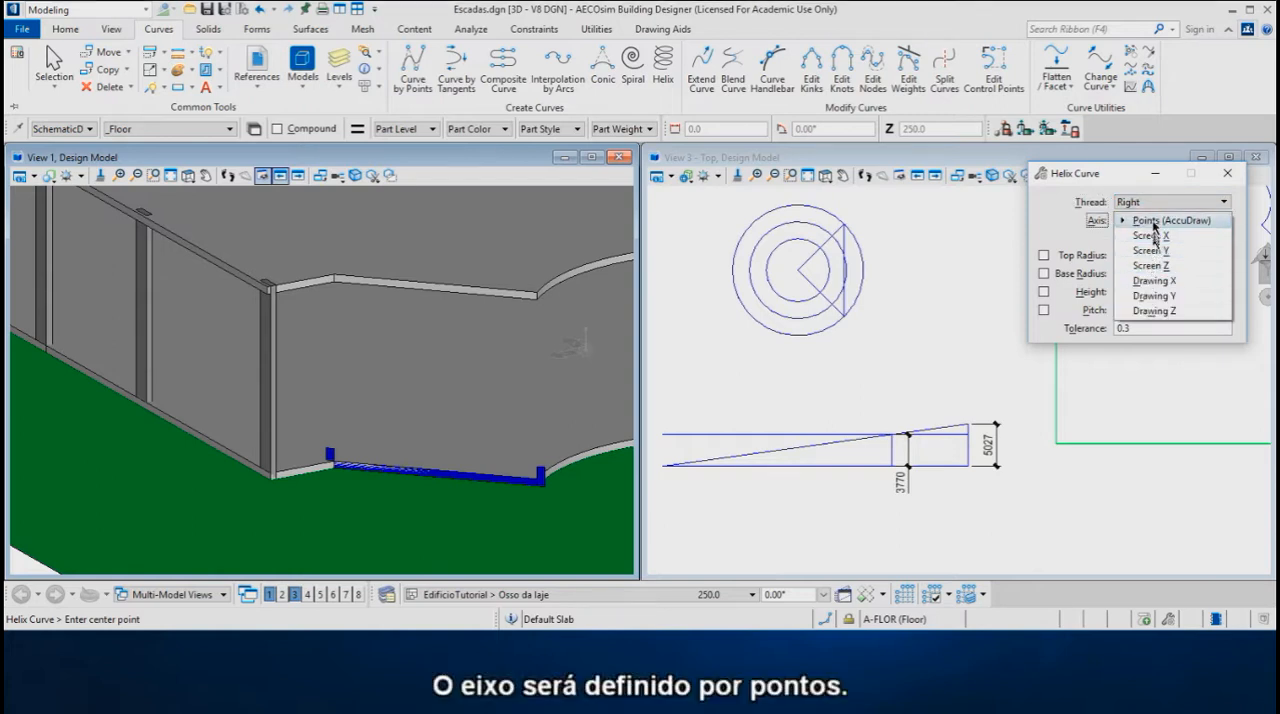
pyautogui.click(1153, 221)
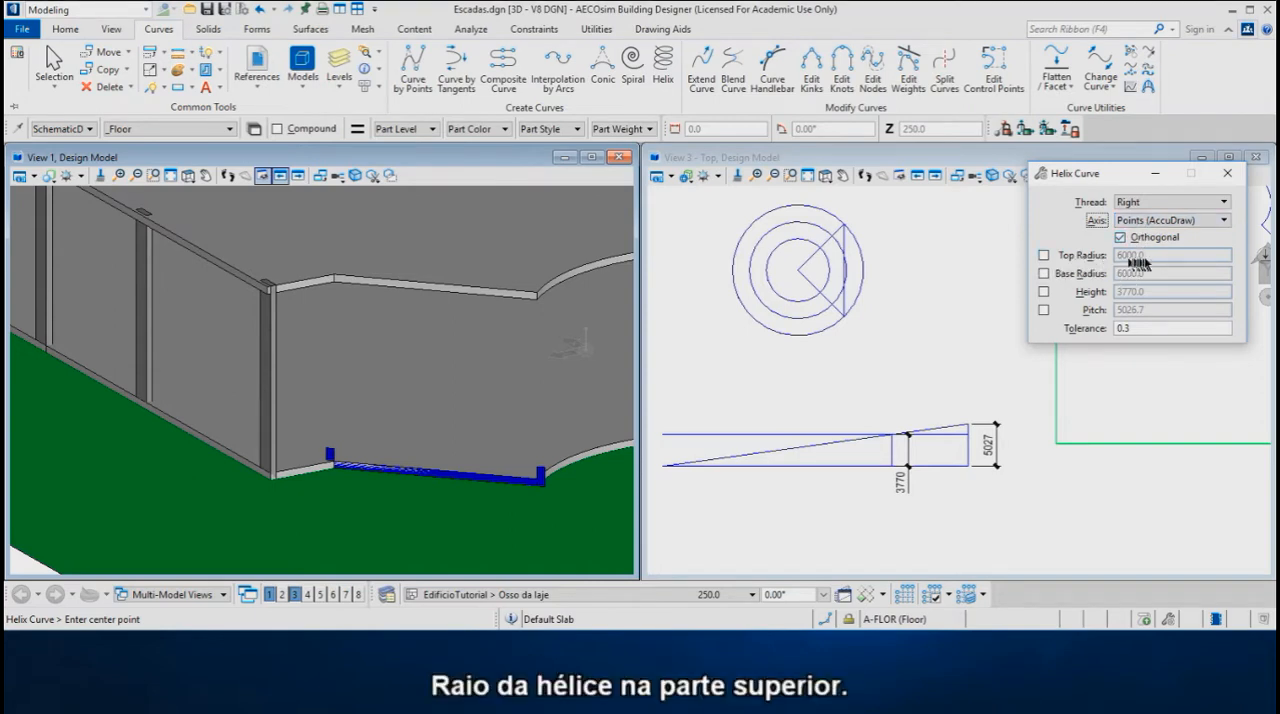
# Lock the helix height at 3770 and its pitch at 5026.7
pyautogui.click(1043, 292)
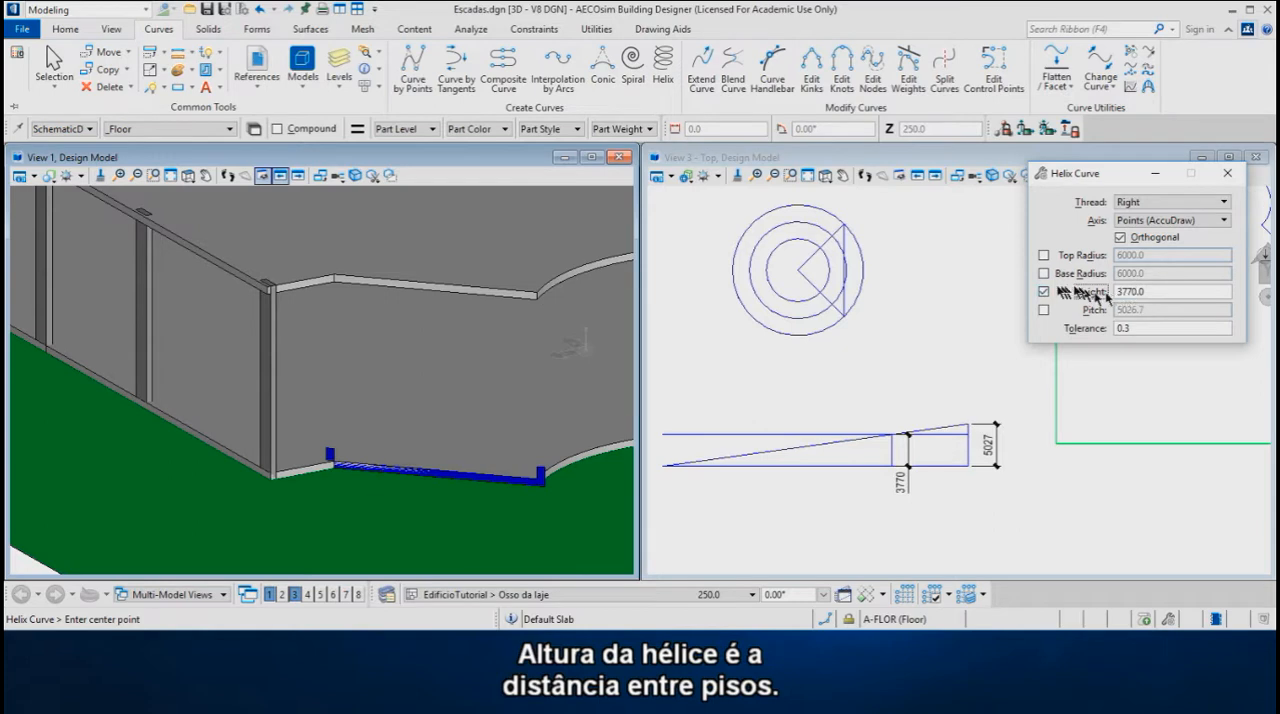
pyautogui.click(1156, 292)
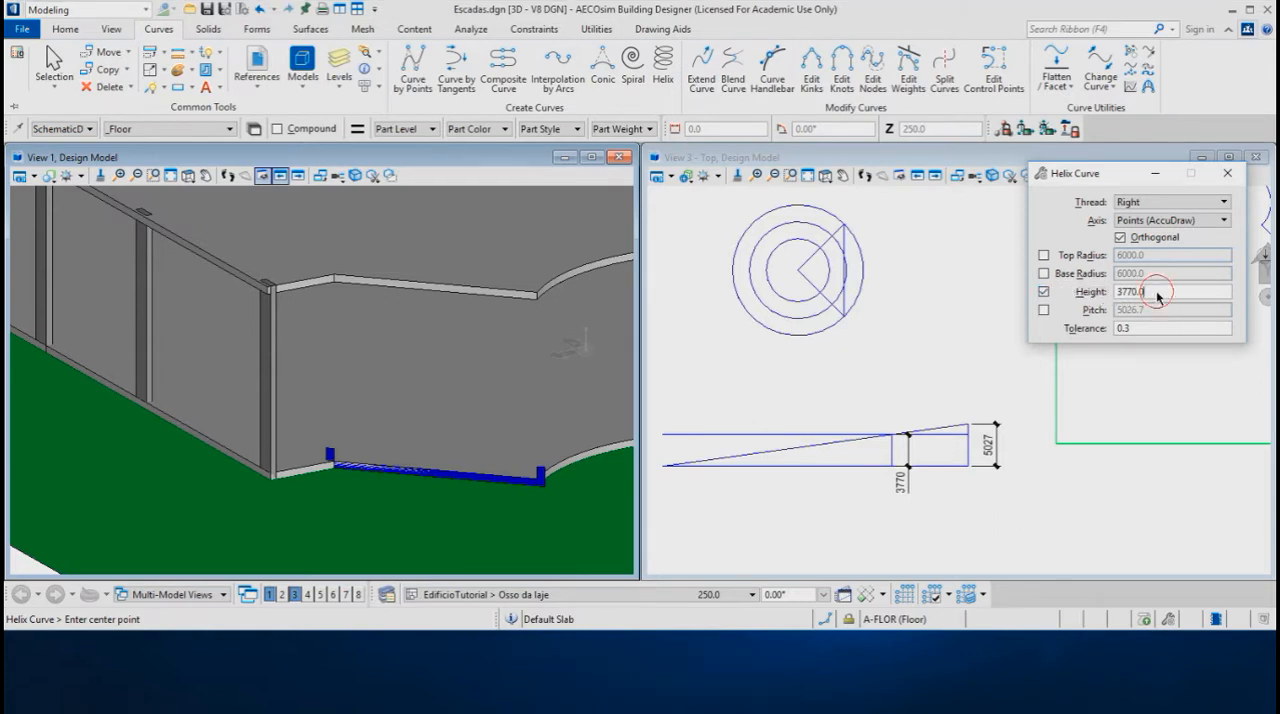
pyautogui.moveTo(1146, 294); pyautogui.dragTo(1106, 296)
pyautogui.click(1149, 295)
pyautogui.click(1044, 311)
pyautogui.moveTo(1157, 313); pyautogui.dragTo(1100, 313)
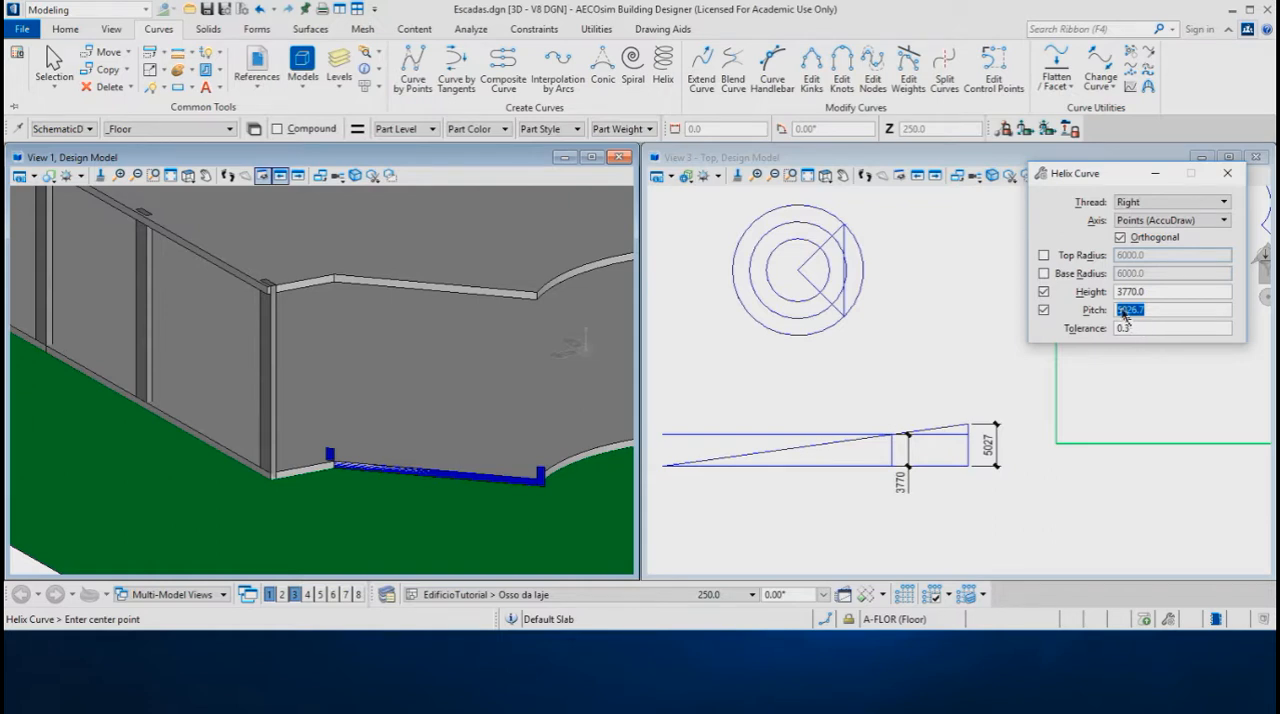
# Lock the helix's top and base radii and set both to 5750
pyautogui.click(1044, 255)
pyautogui.click(1044, 273)
pyautogui.doubleClick(1152, 256)
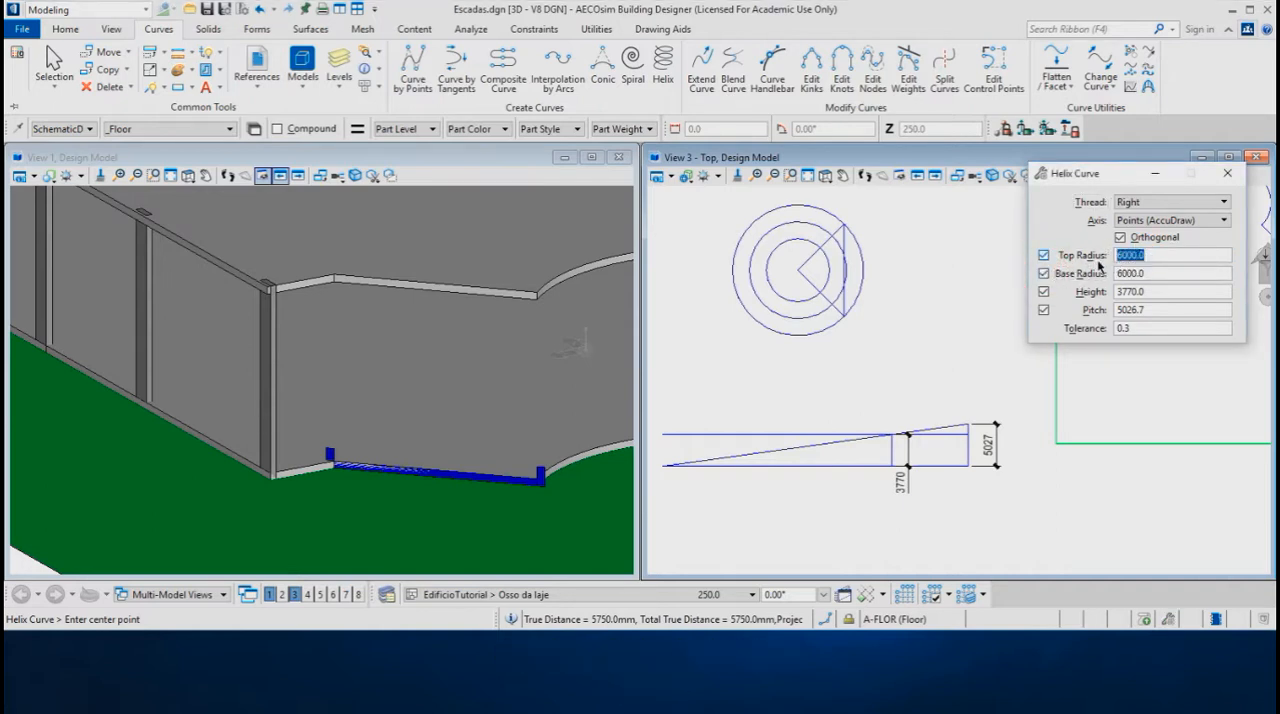
pyautogui.write('5750')
pyautogui.write('.0')
pyautogui.doubleClick(1150, 274)
pyautogui.write('5750.')
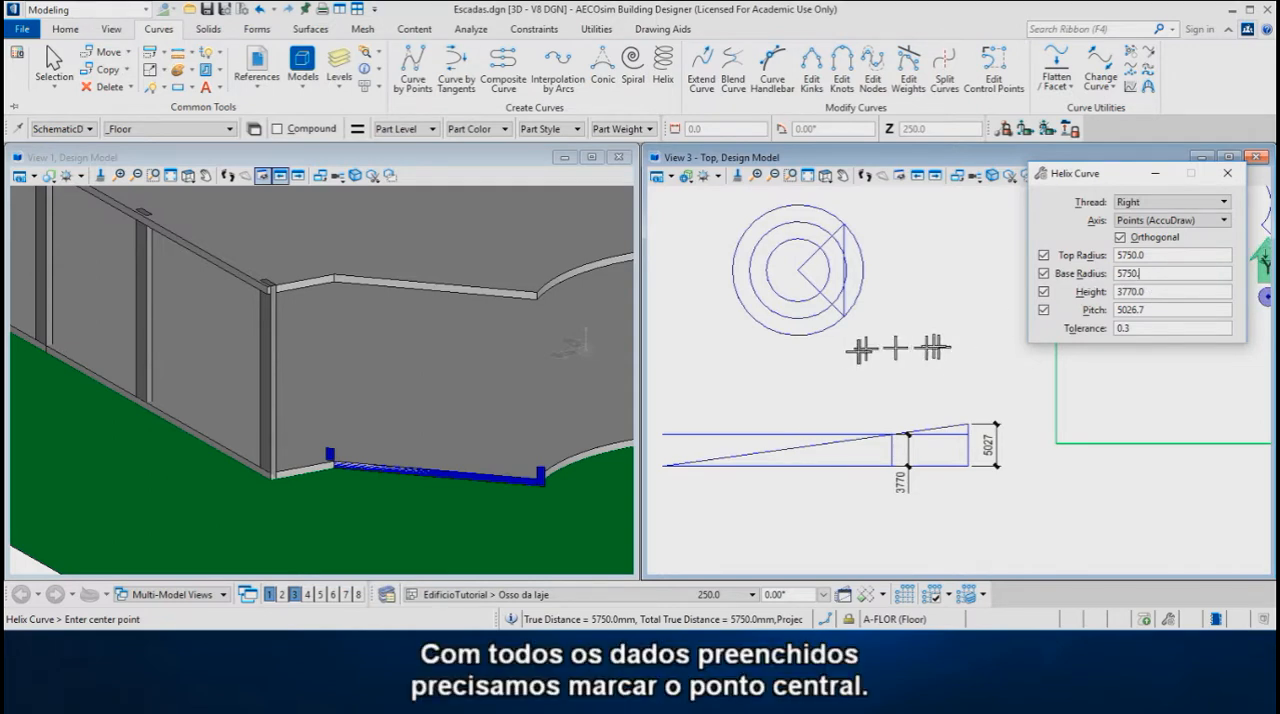
# Place the helix at the center of the lower slab's curved edge using Center snap, with a vertical axis set through AccuDraw's Front rotation
pyautogui.moveTo(548, 385); pyautogui.dragTo(321, 359, button='middle')
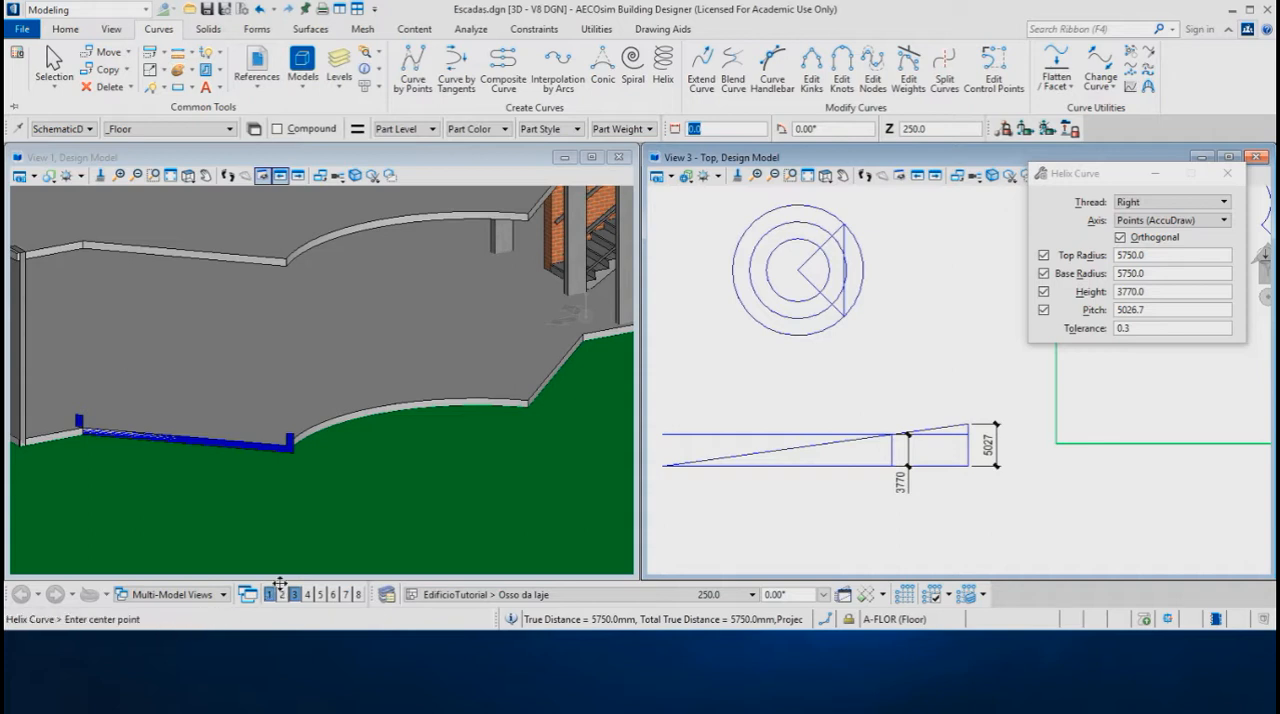
pyautogui.click(825, 620)
pyautogui.click(814, 548)
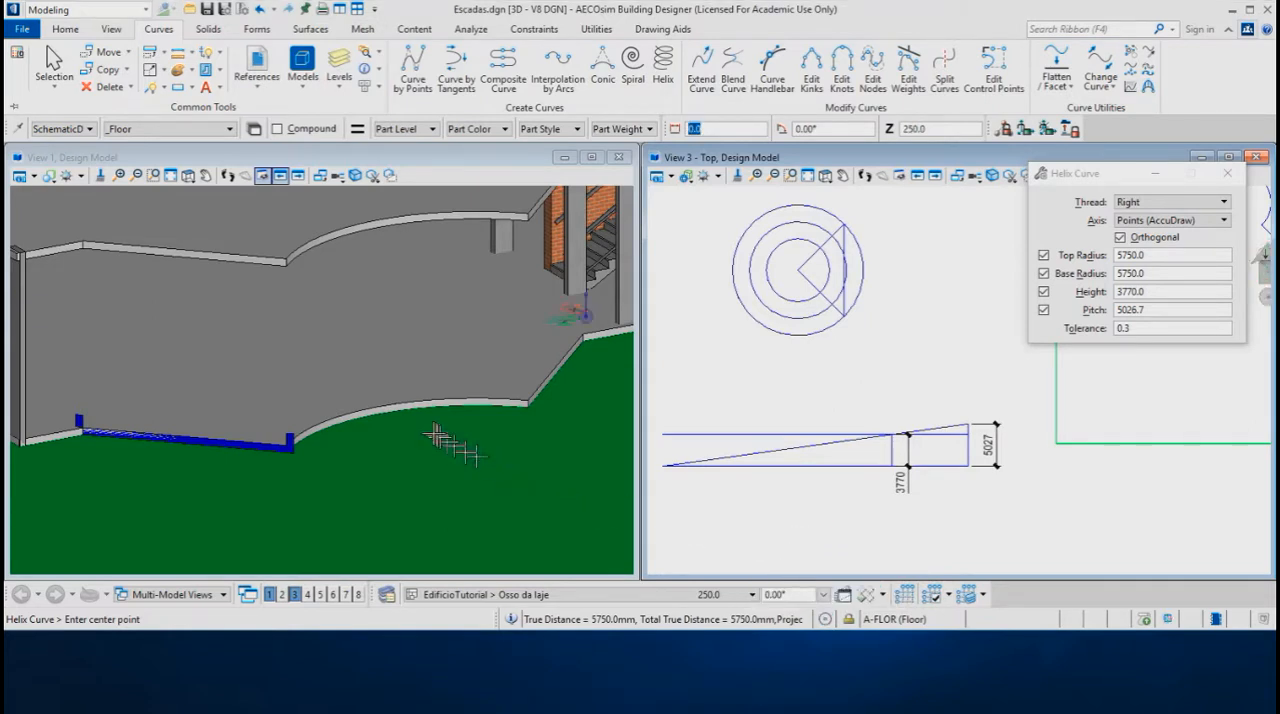
pyautogui.click(368, 410)
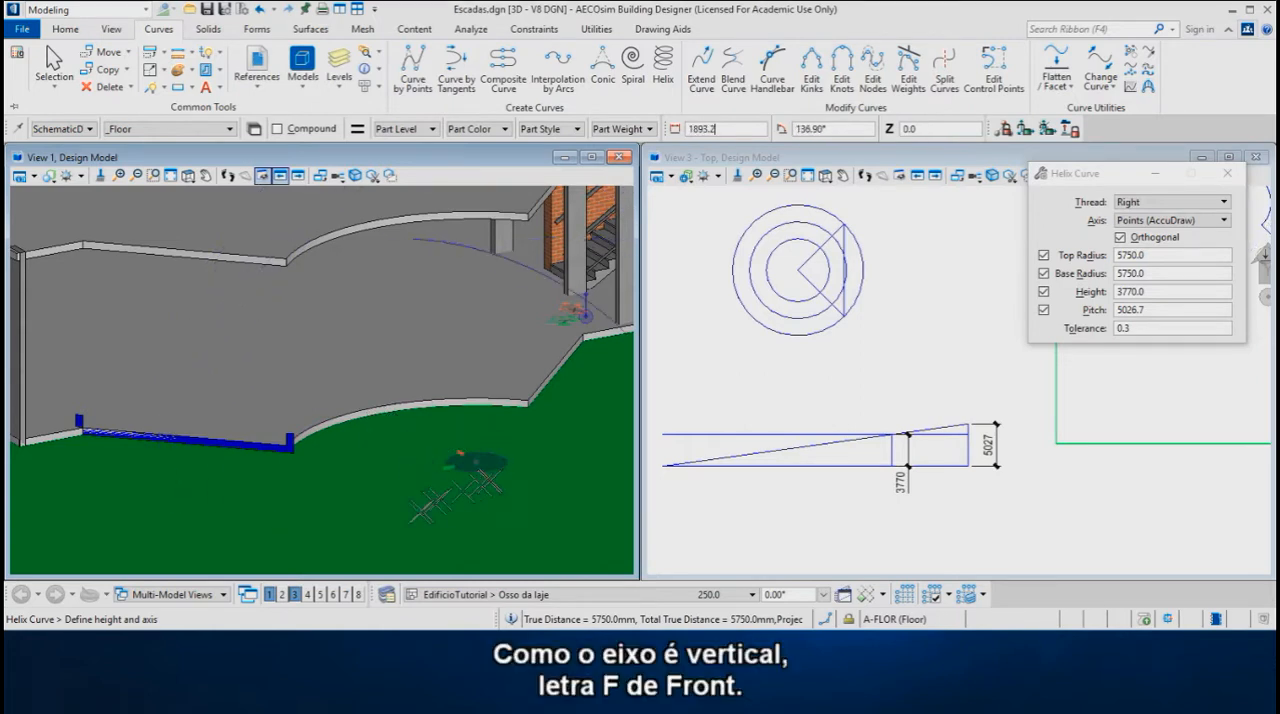
pyautogui.press('f')
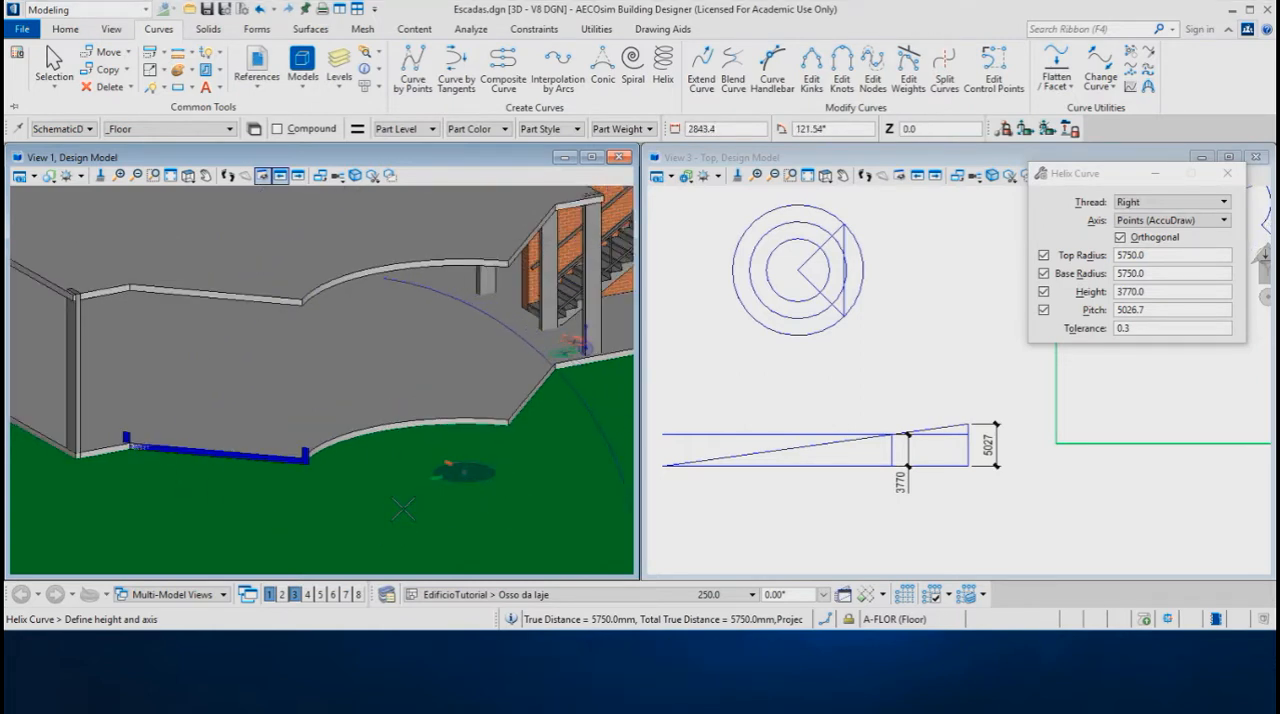
pyautogui.press('f')
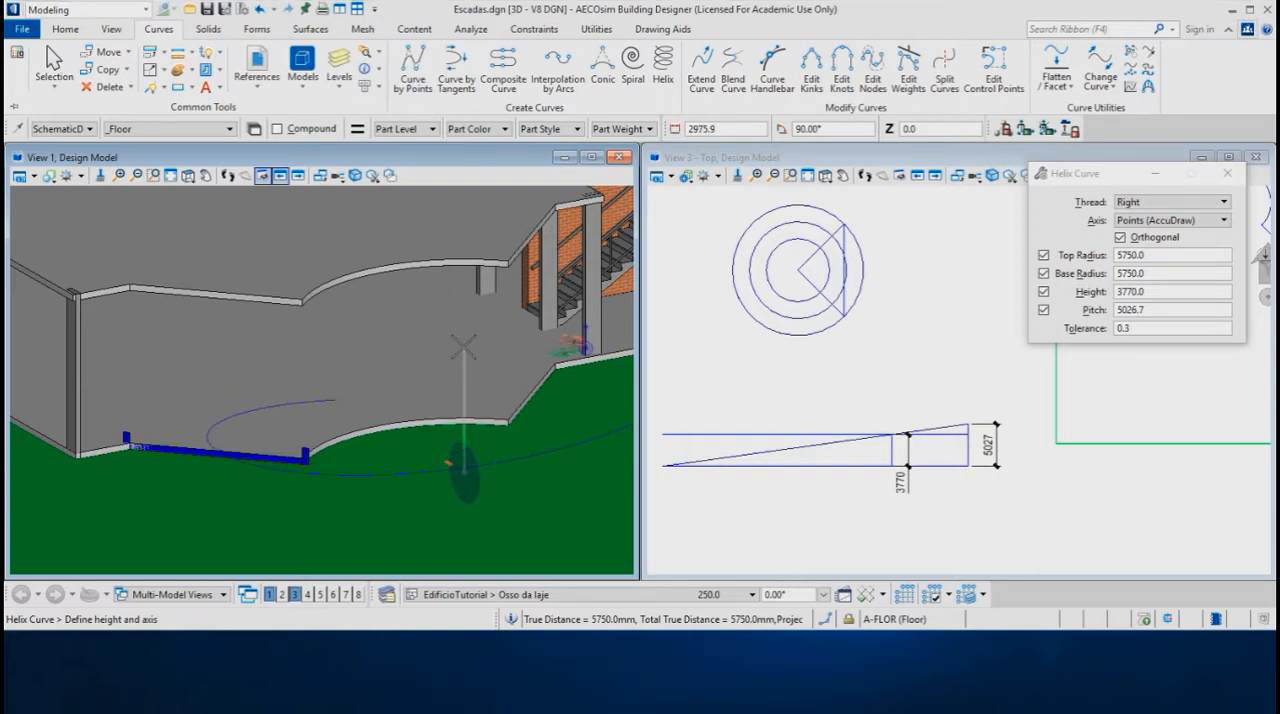
pyautogui.click(463, 347)
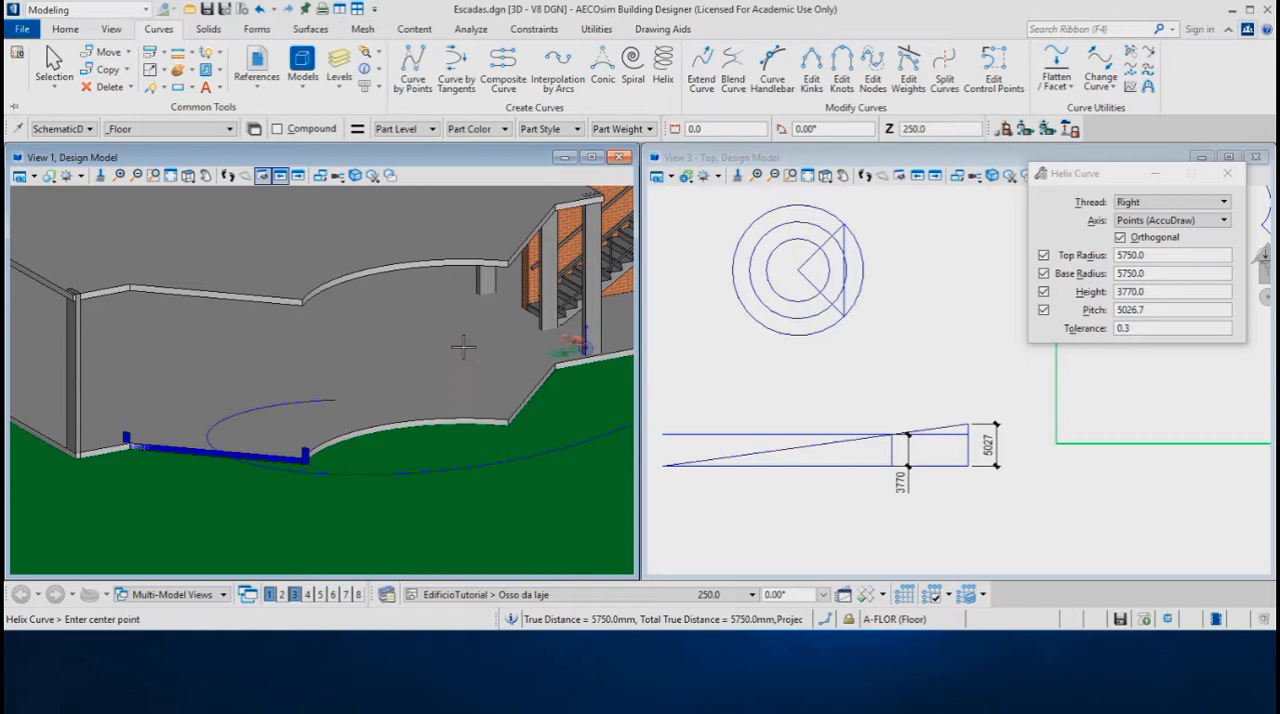
# Start the Rotate command with the Active Angle method and set the angle to 45°
pyautogui.keyDown('shift'); pyautogui.moveTo(460, 350); pyautogui.dragTo(385, 403, button='middle'); pyautogui.keyUp('shift')
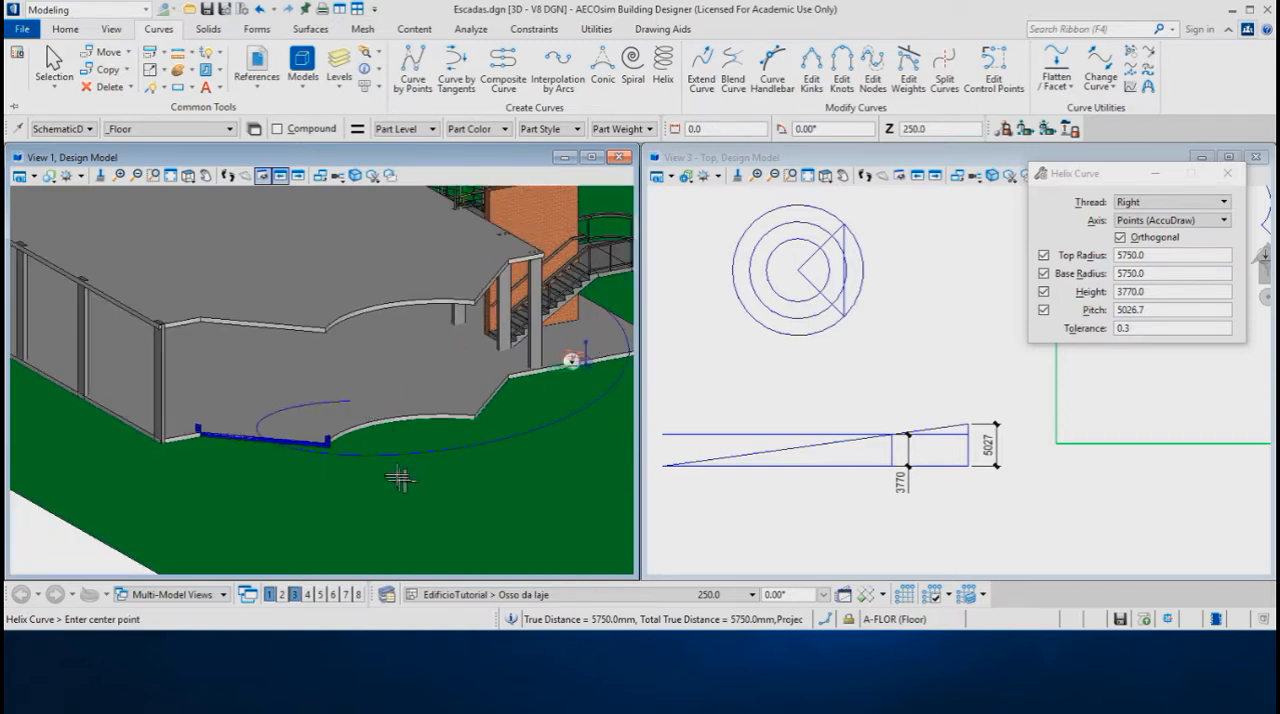
pyautogui.scroll(2, 395, 466)
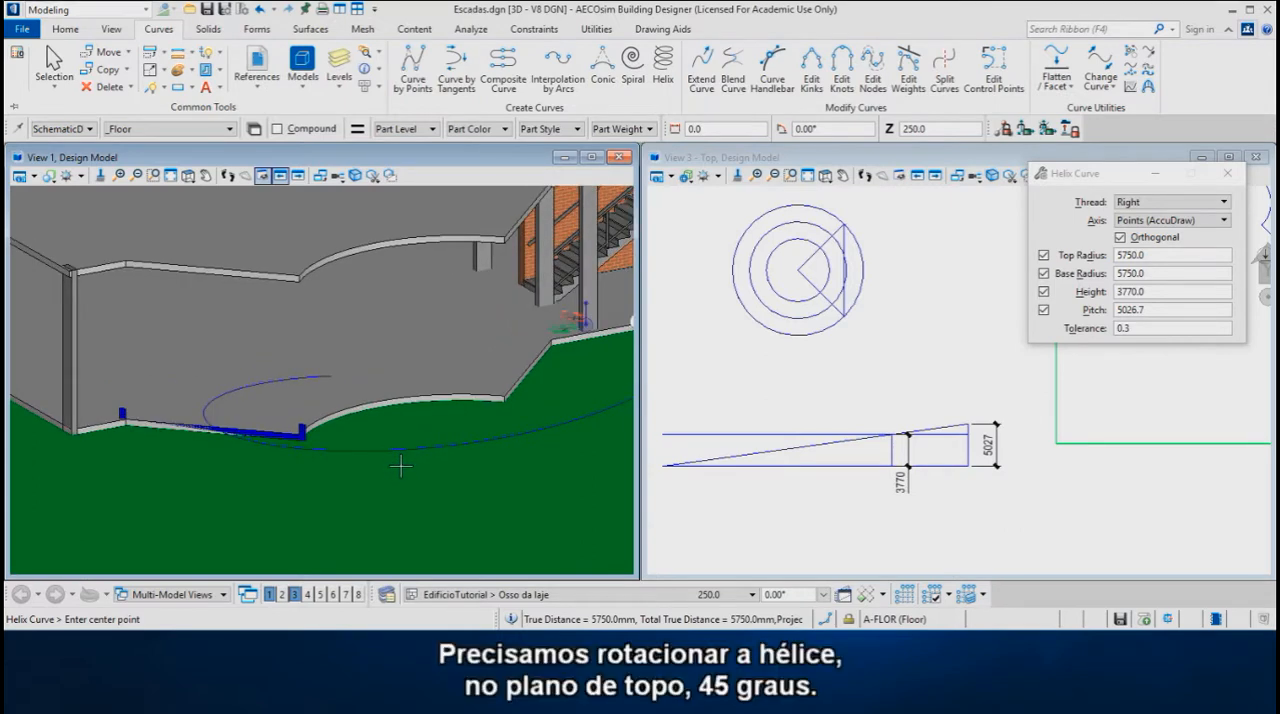
pyautogui.rightClick(400, 466)
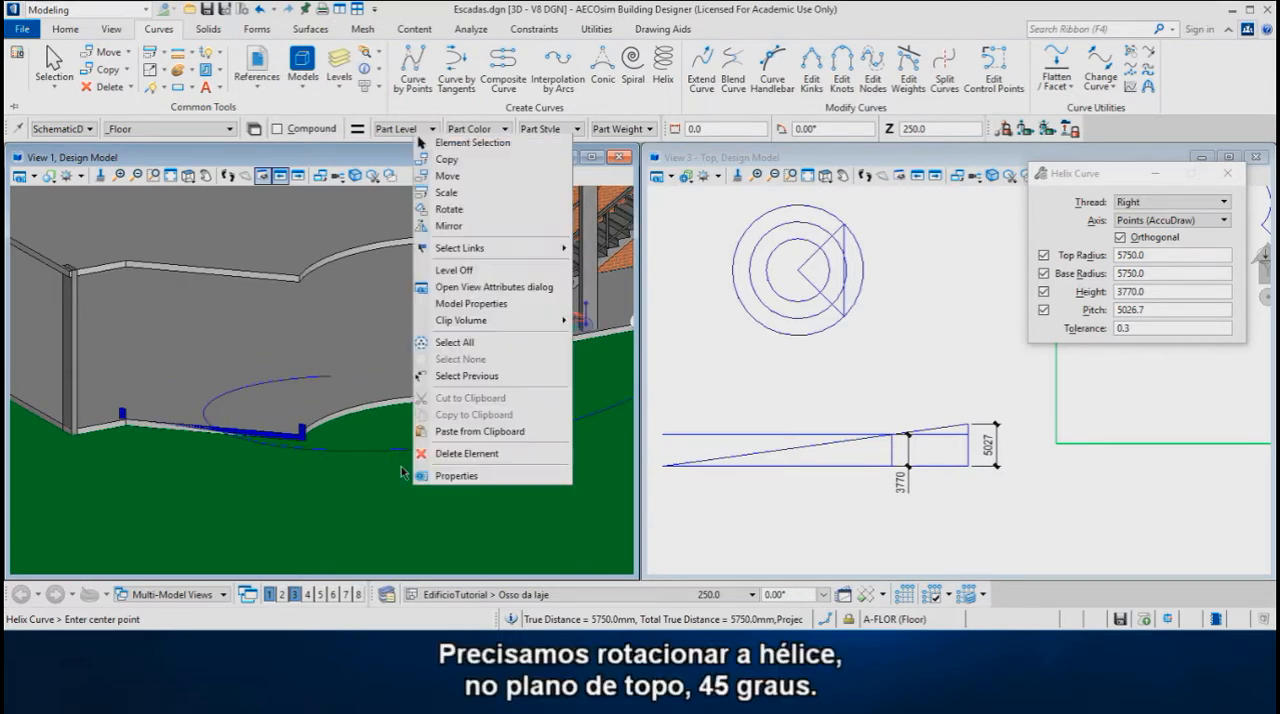
pyautogui.click(457, 212)
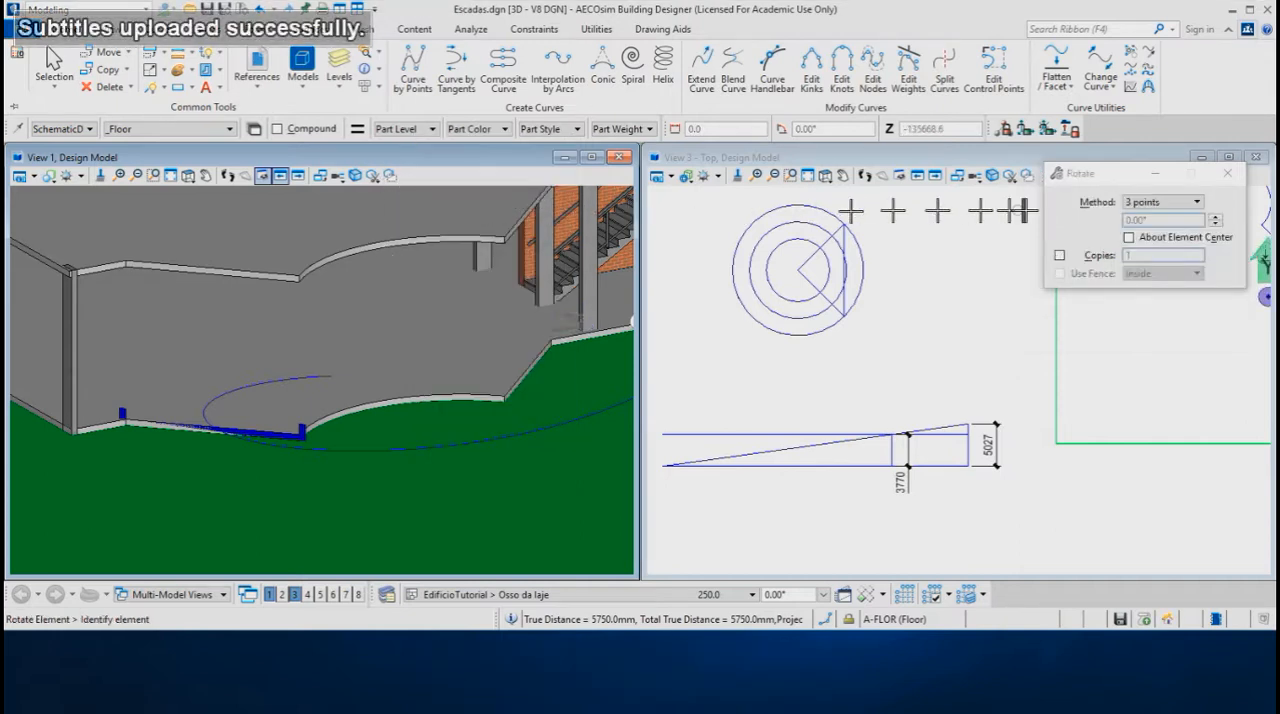
pyautogui.click(1199, 204)
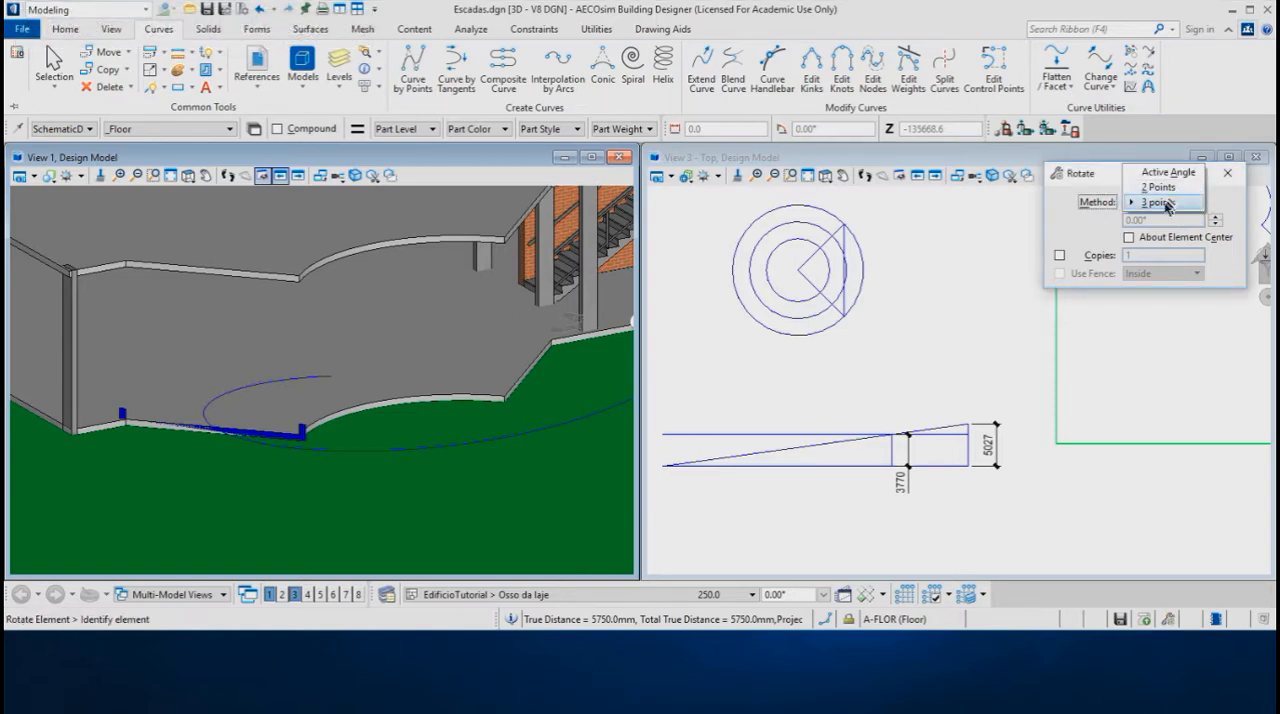
pyautogui.click(1165, 172)
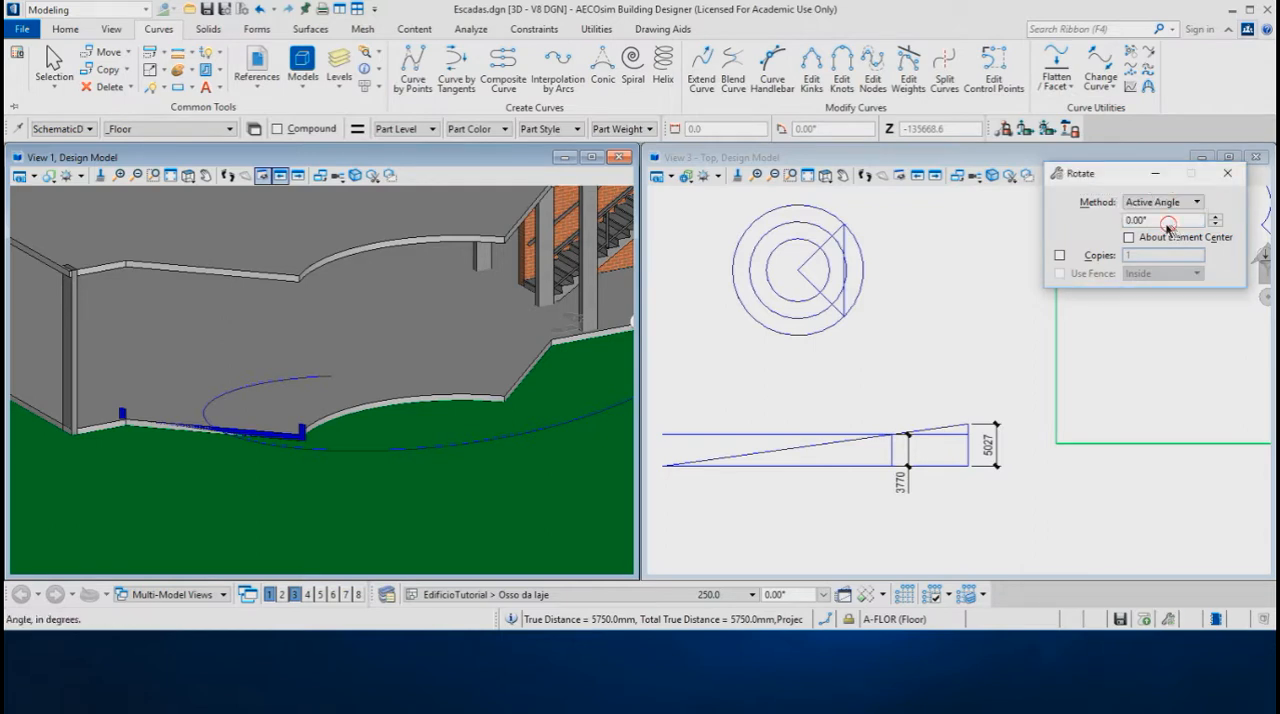
pyautogui.moveTo(1168, 223); pyautogui.dragTo(1101, 227)
pyautogui.write('45')
pyautogui.press('Return')
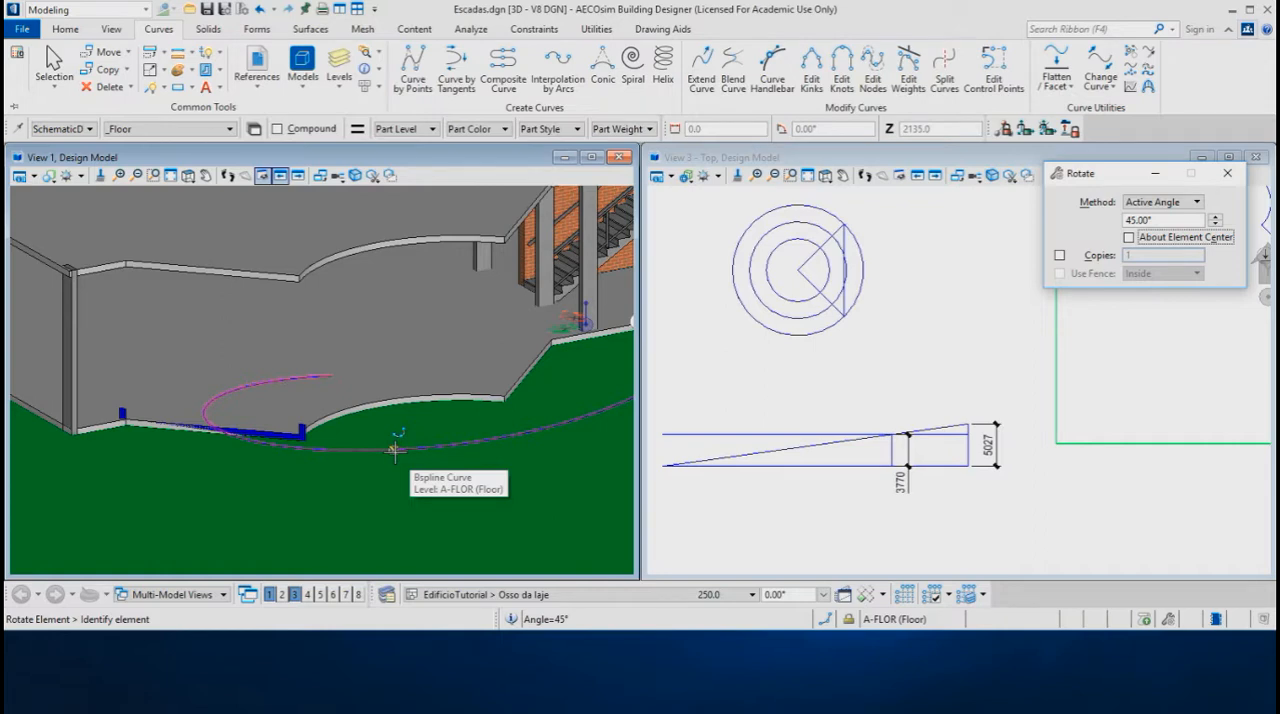
# Rotate the helix by 45° in AccuDraw's Top plane about the center of the lower slab's curved edge, using Center snap
pyautogui.click(395, 452)
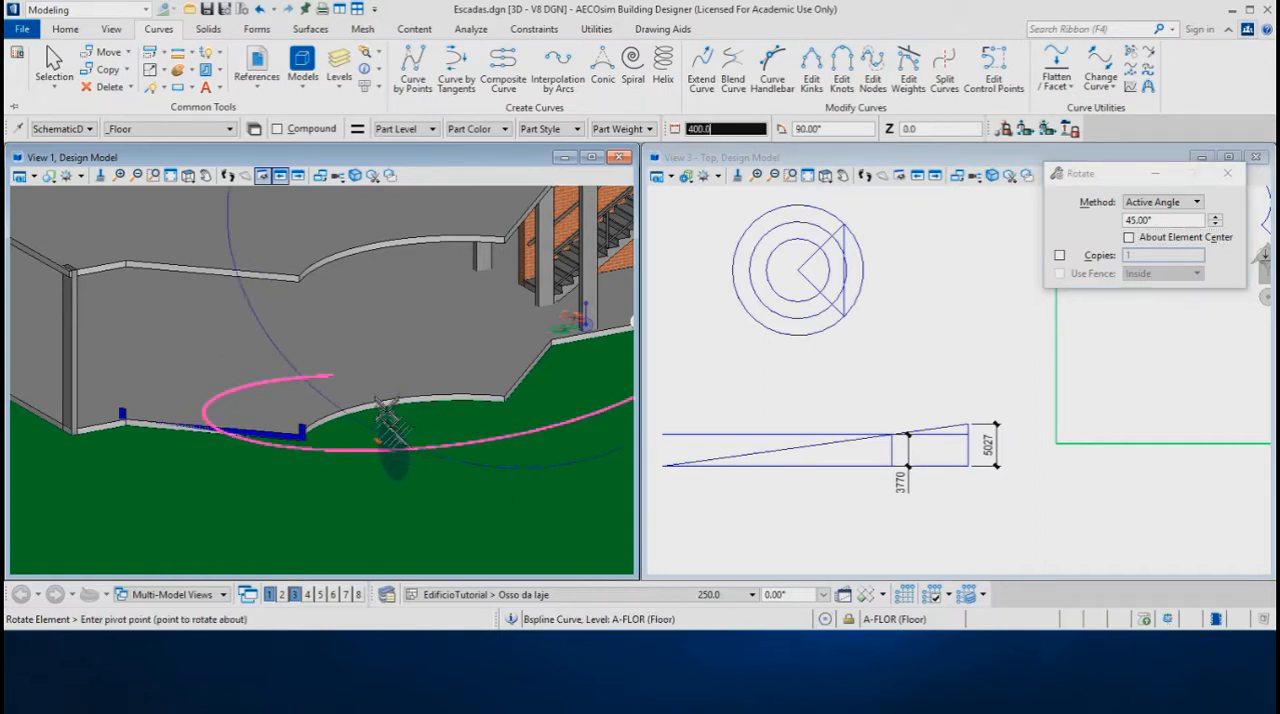
pyautogui.press('t')
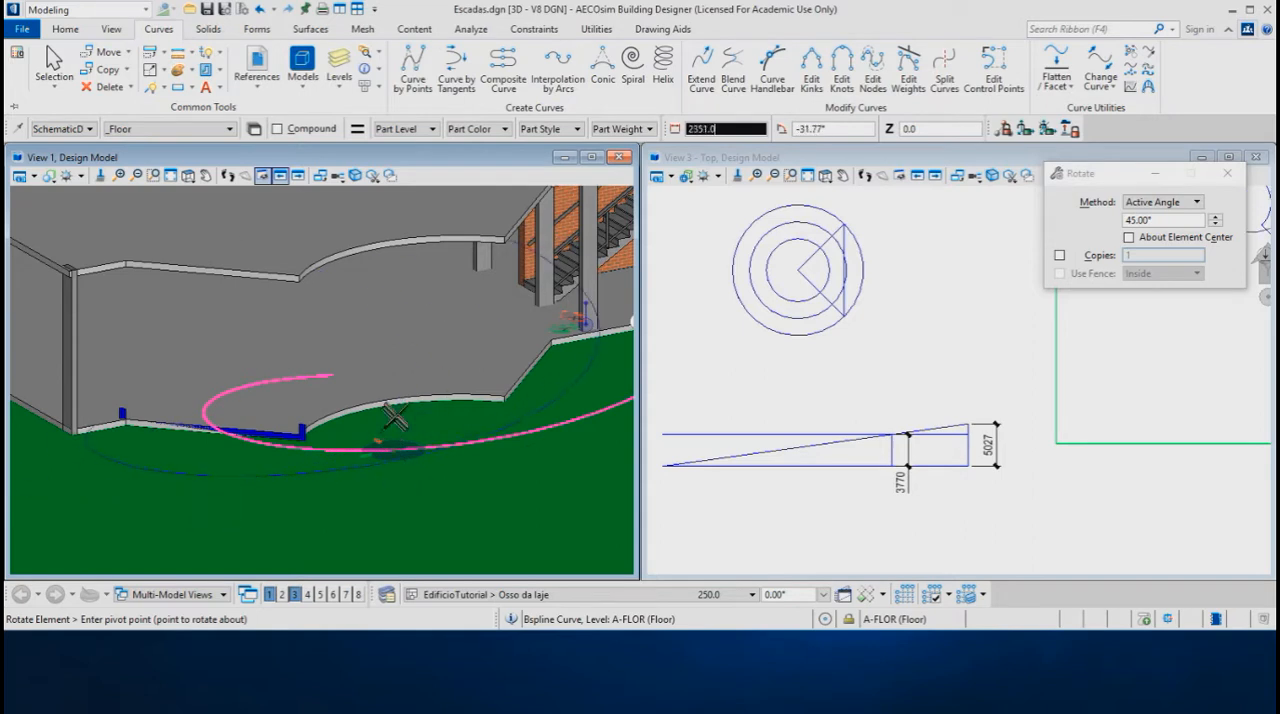
pyautogui.press('c')
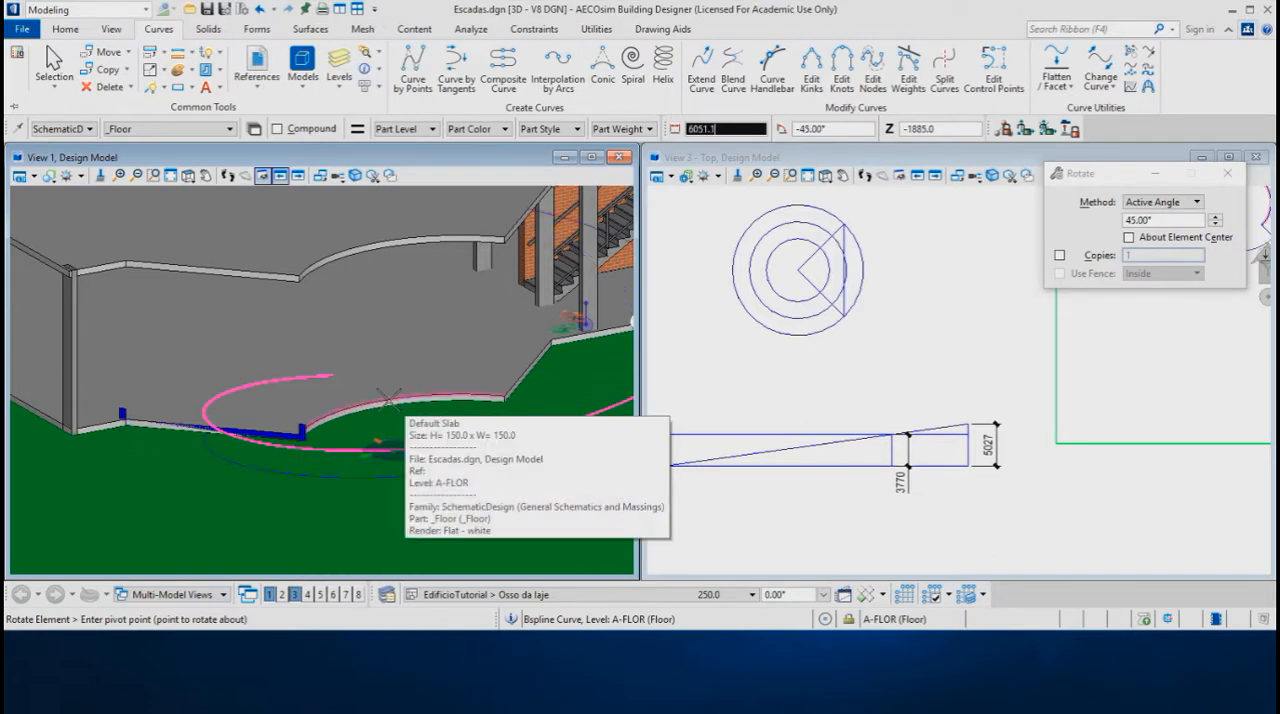
pyautogui.click(388, 398)
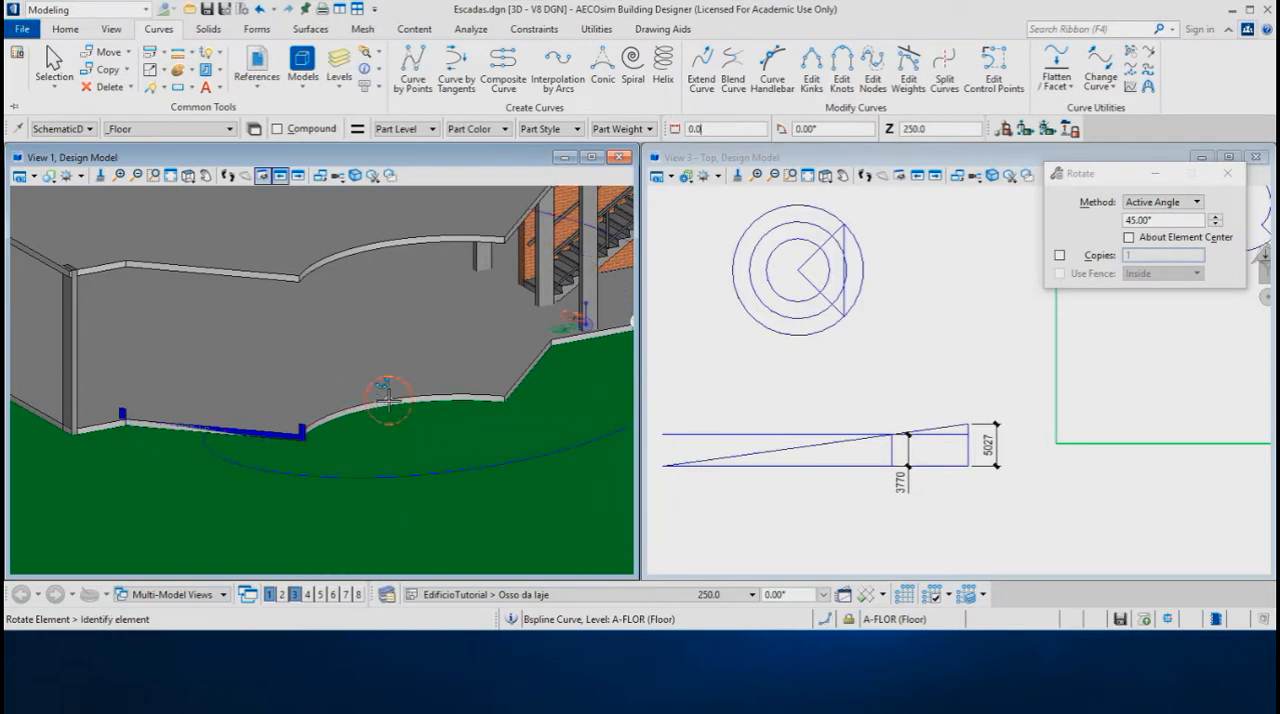
# Leave the Rotate command, select the helix to check its position against the ramp profile, and clear the selection
pyautogui.keyDown('shift'); pyautogui.moveTo(343, 434); pyautogui.dragTo(313, 449, button='middle'); pyautogui.keyUp('shift')
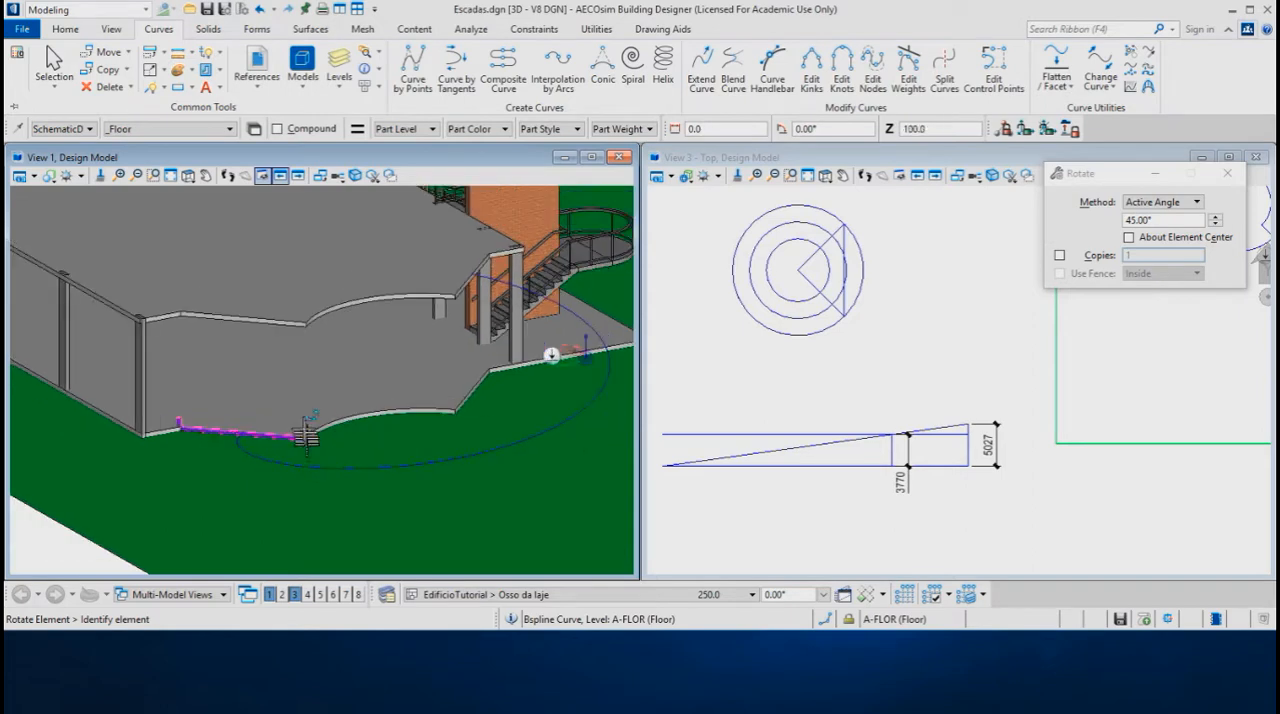
pyautogui.rightClick(301, 469)
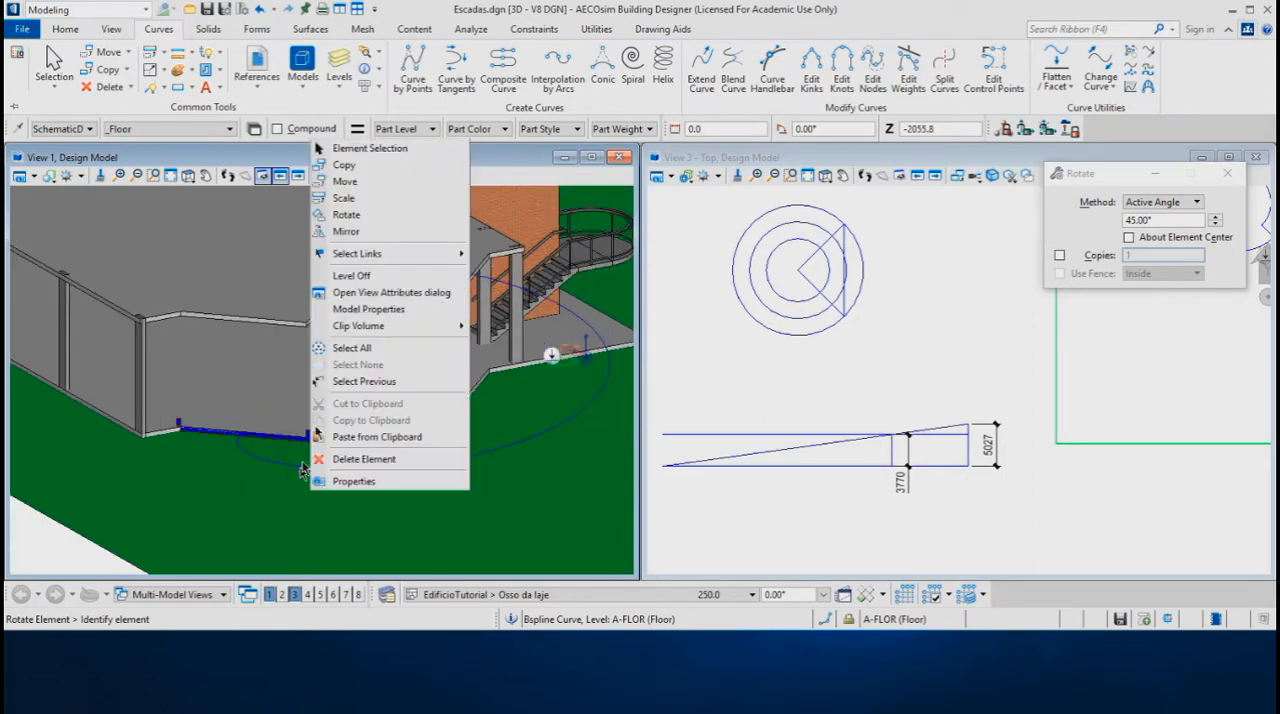
pyautogui.click(378, 148)
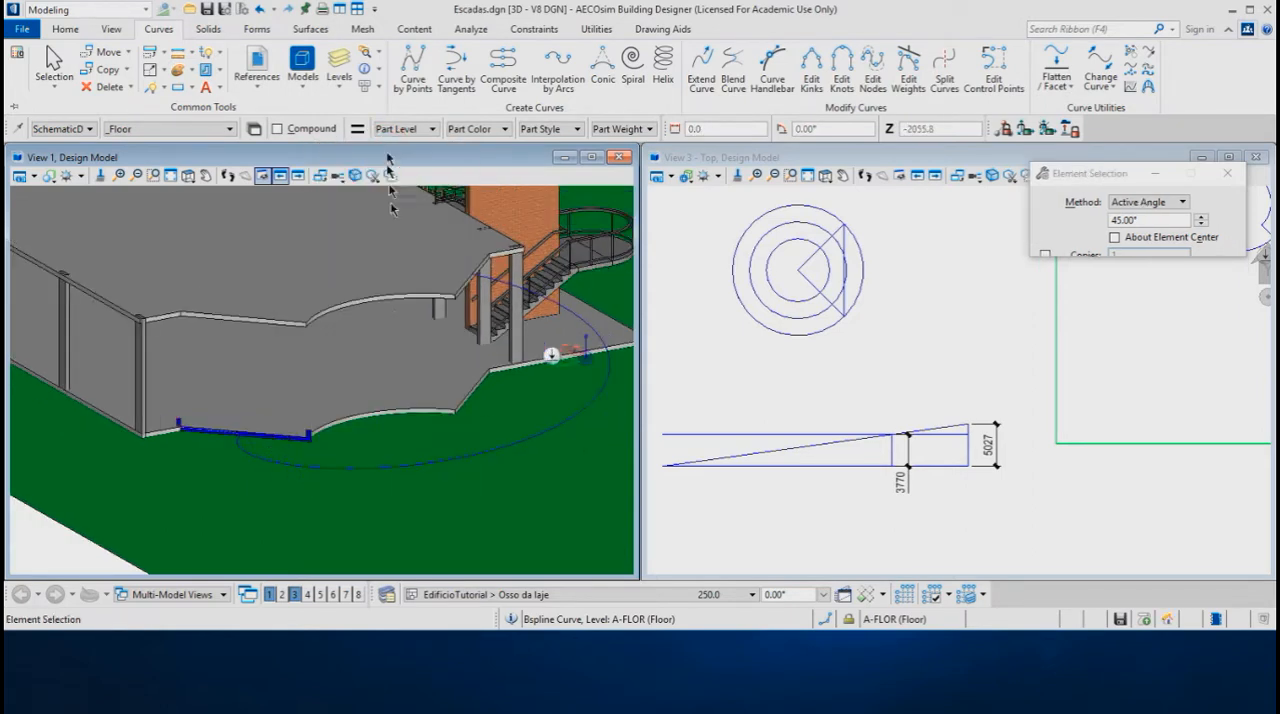
pyautogui.click(424, 472)
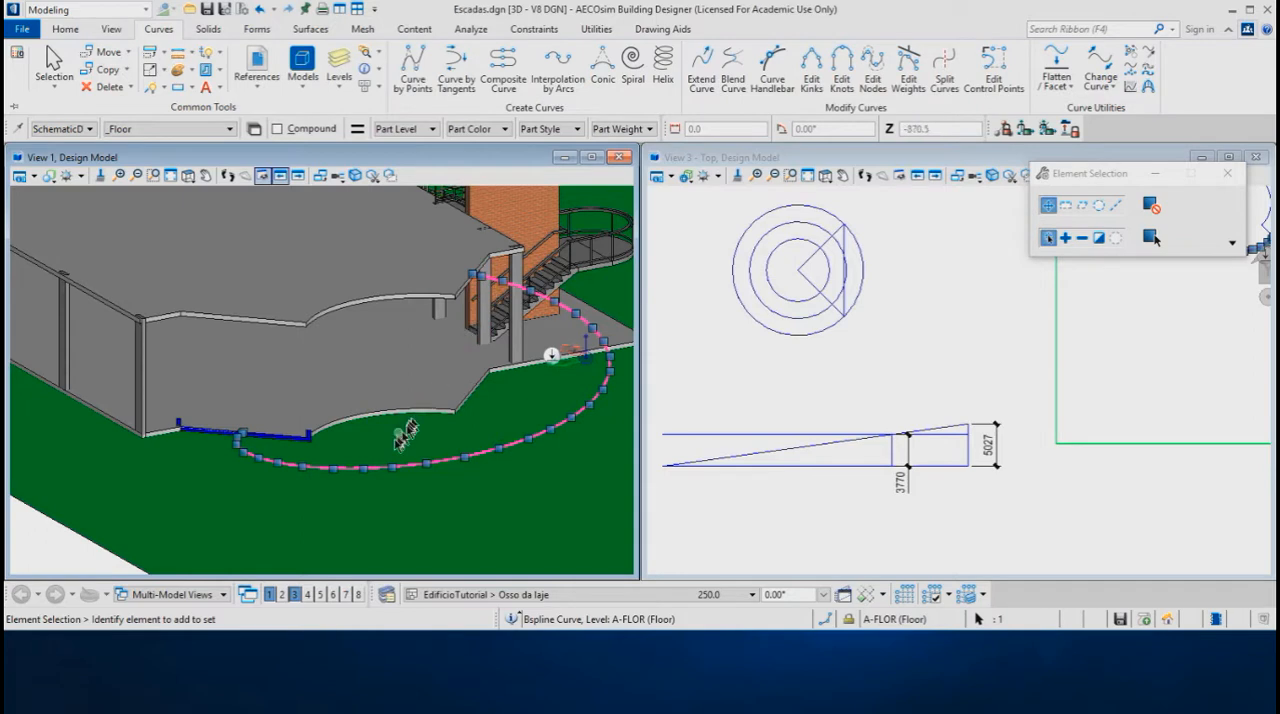
pyautogui.click(54, 549)
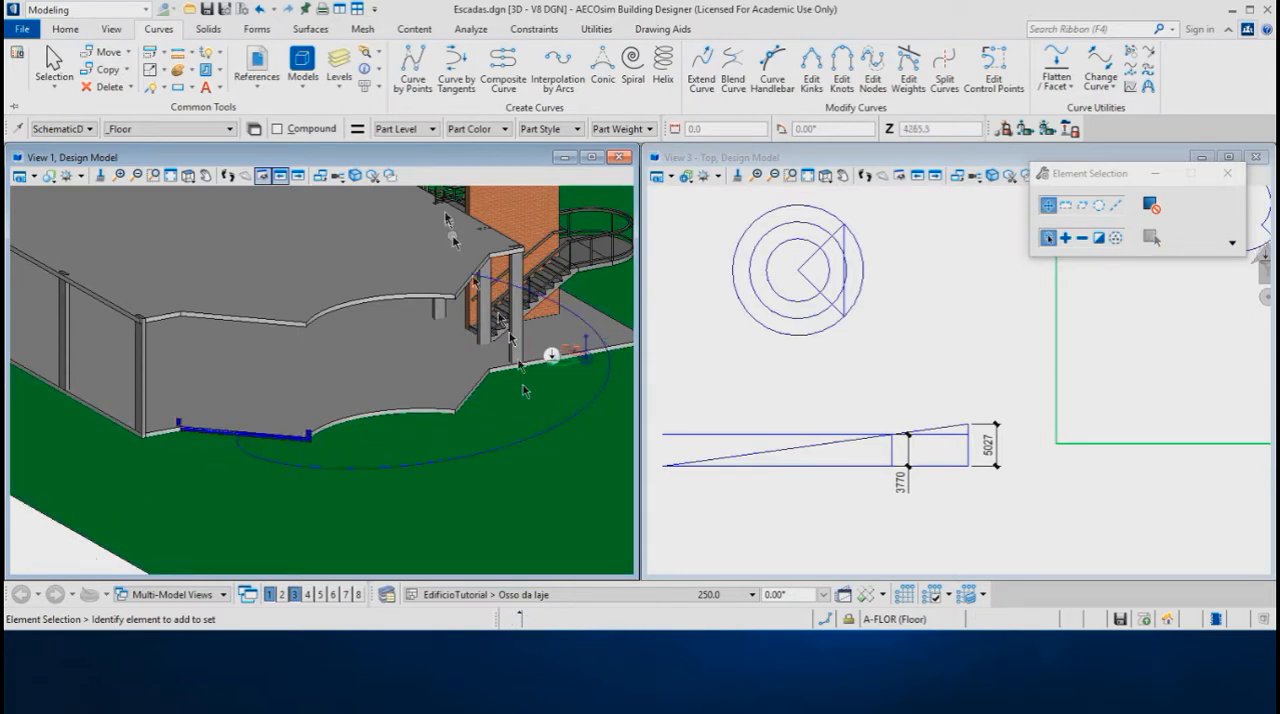
# Use Extrude Along with Normal alignment to sweep the ramp's cross-section profile along the helix path
pyautogui.click(209, 29)
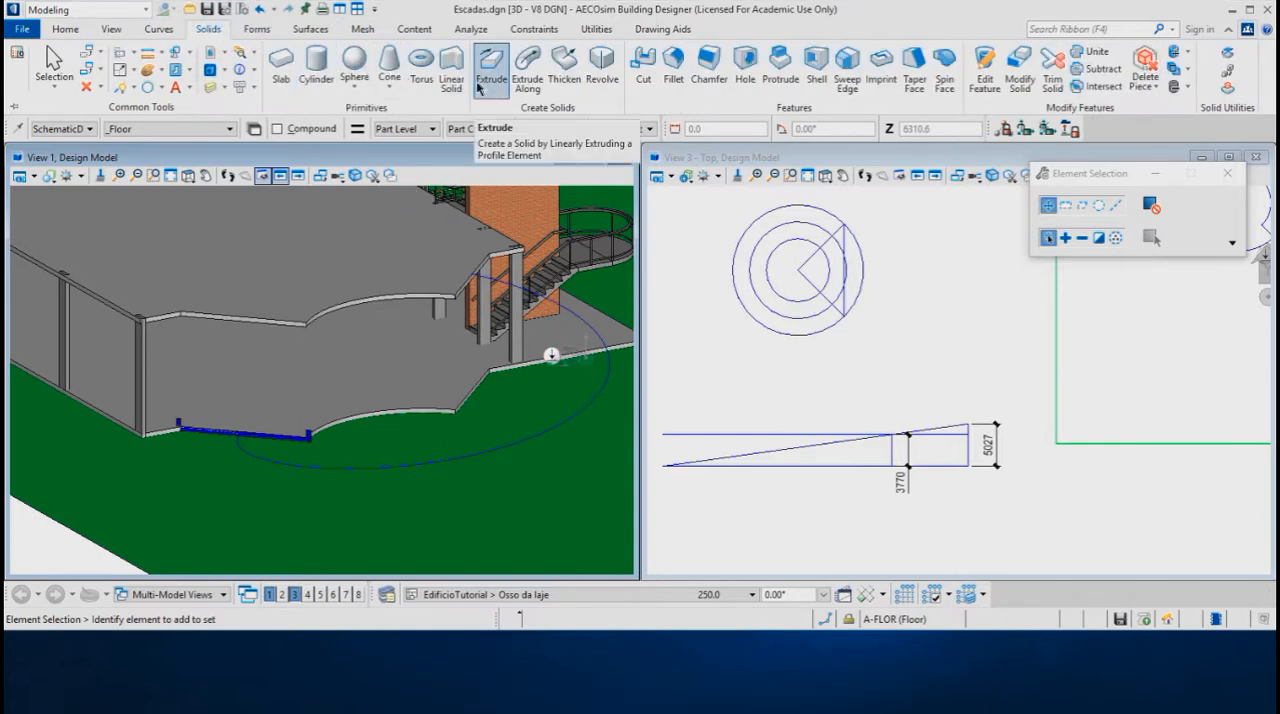
pyautogui.click(528, 72)
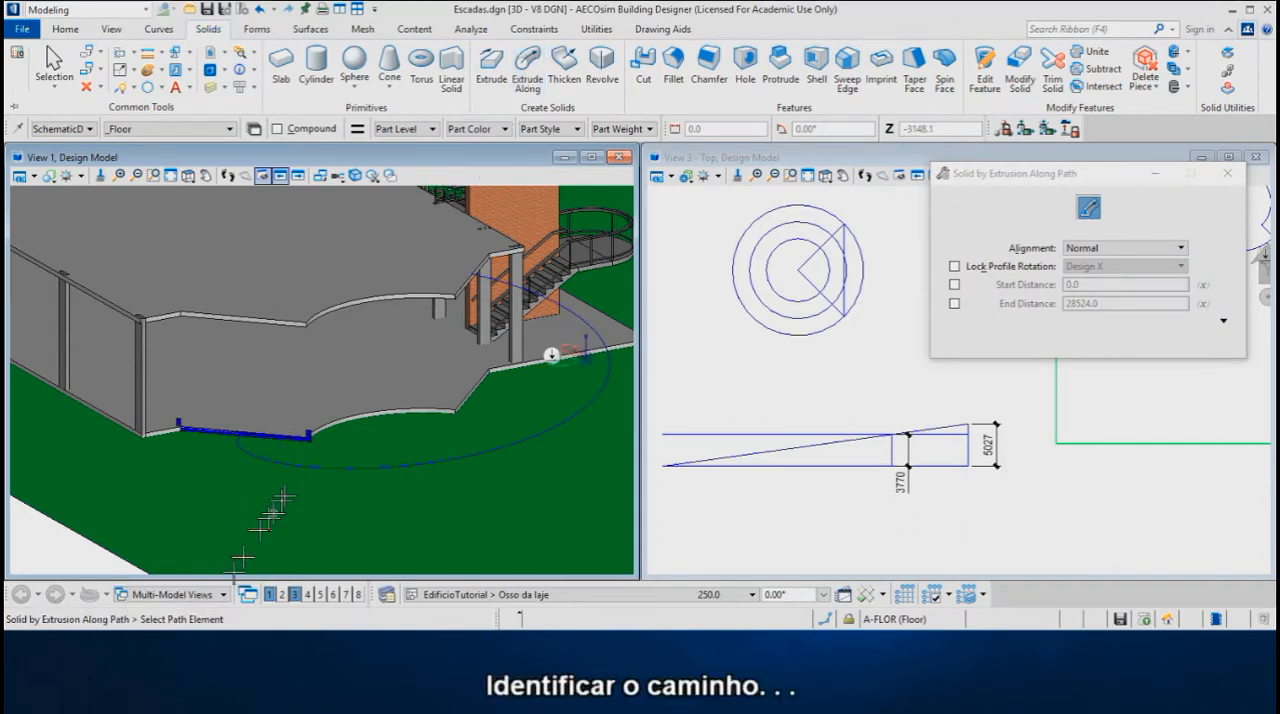
pyautogui.click(310, 463)
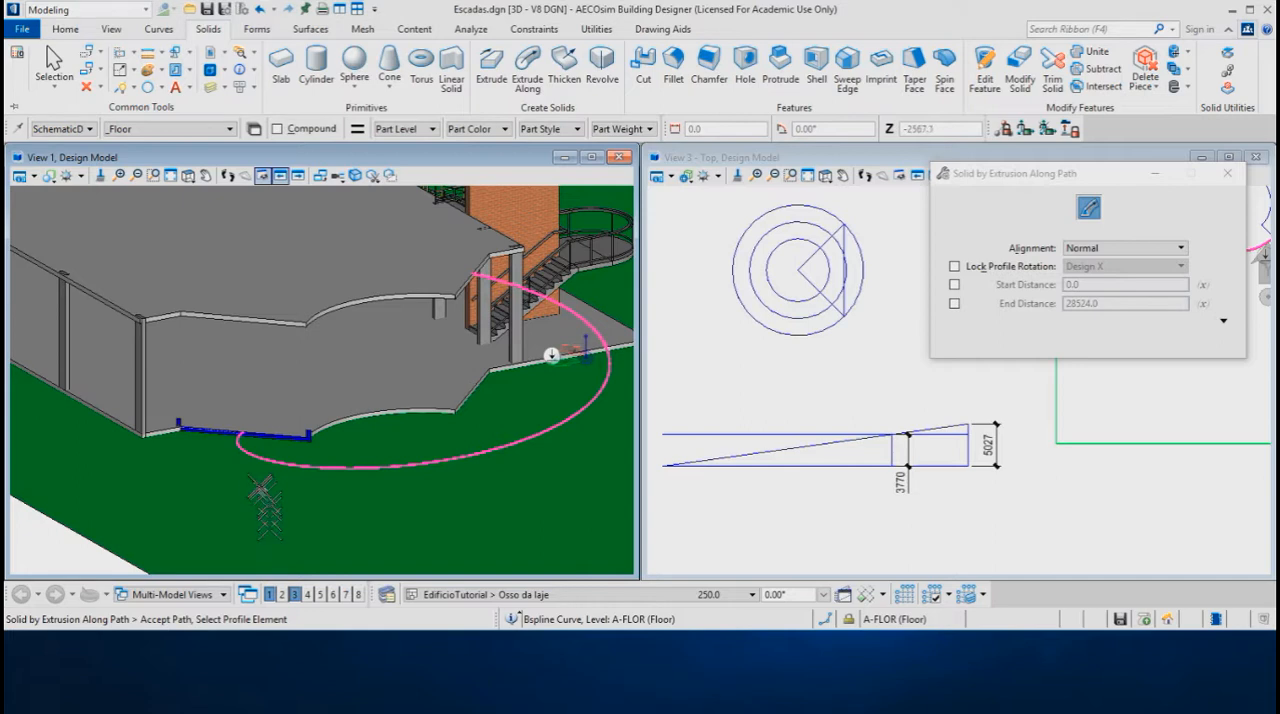
pyautogui.click(257, 440)
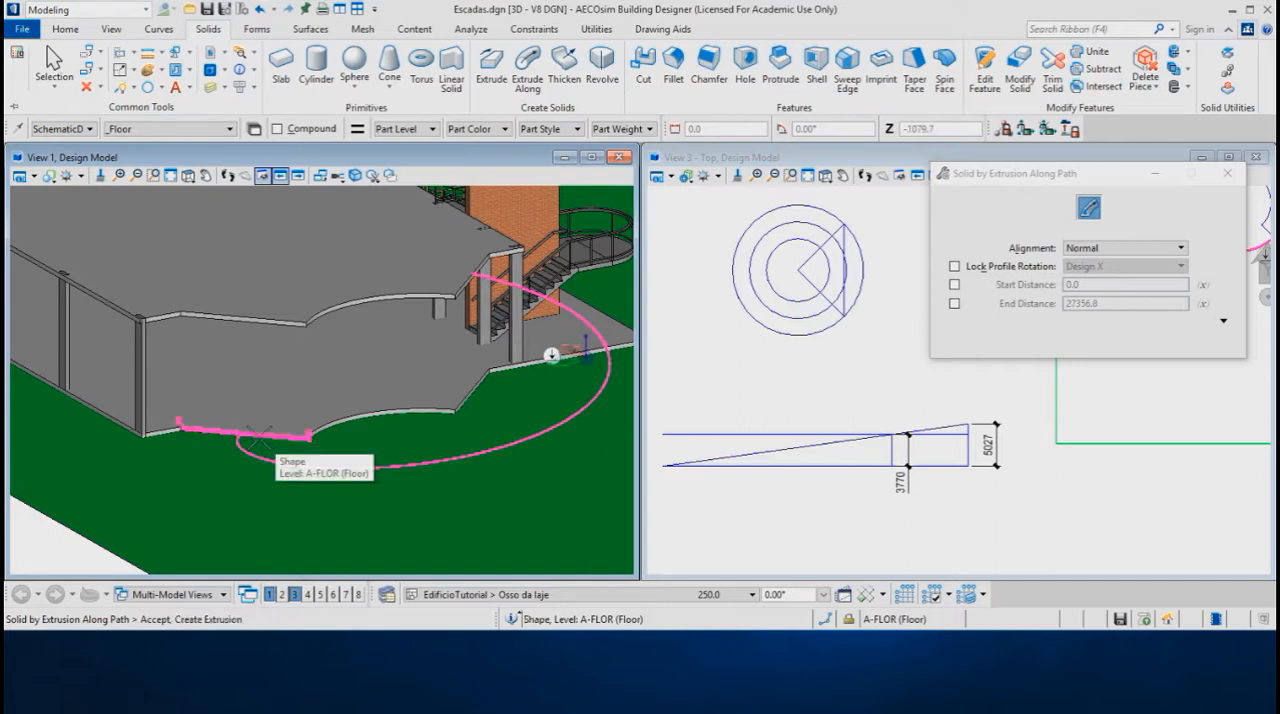
pyautogui.click(153, 505)
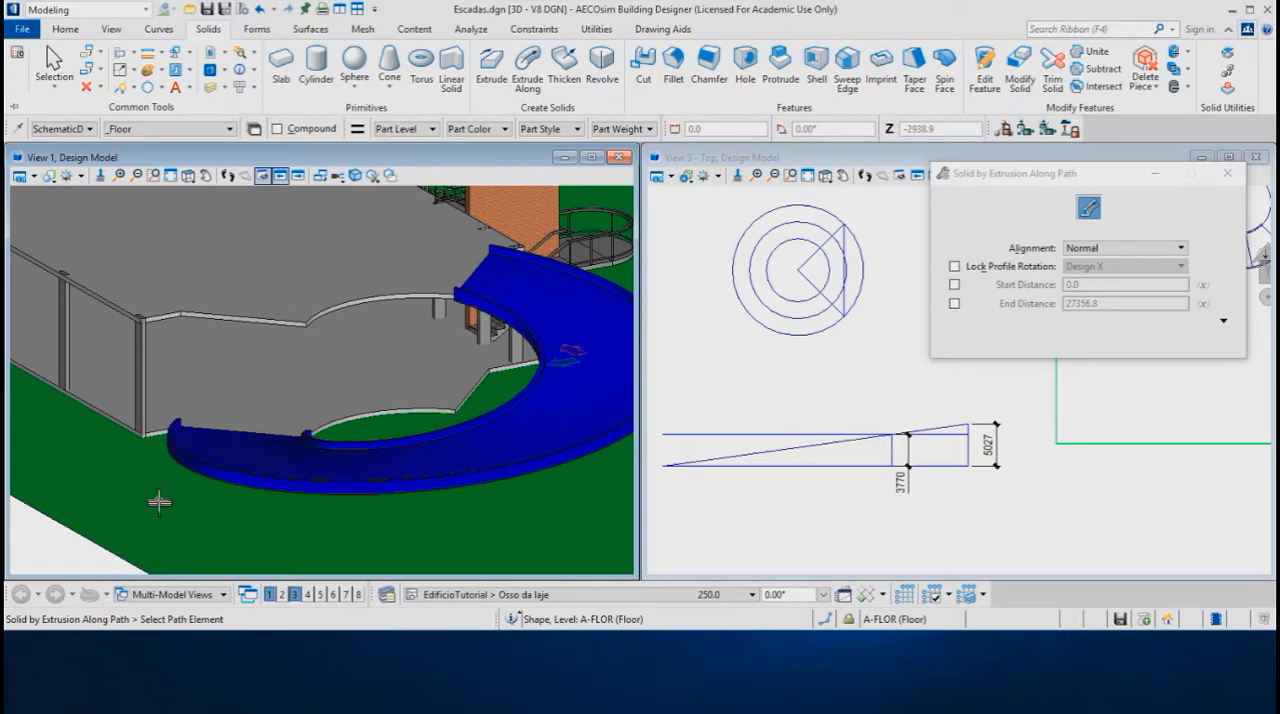
pyautogui.keyDown('shift'); pyautogui.moveTo(159, 502); pyautogui.dragTo(144, 492, button='middle'); pyautogui.keyUp('shift')
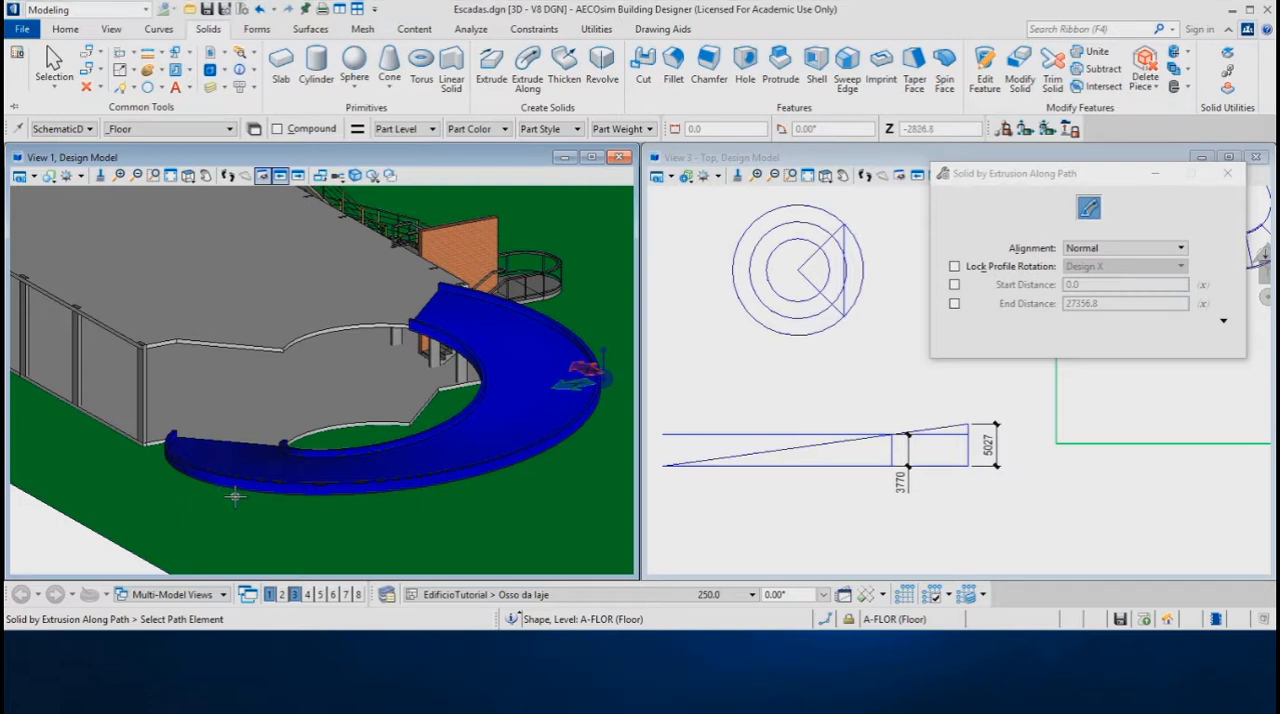
# Convert the extruded ramp to a Smart Solid without keeping the original
pyautogui.press('Escape')
pyautogui.click(18, 129)
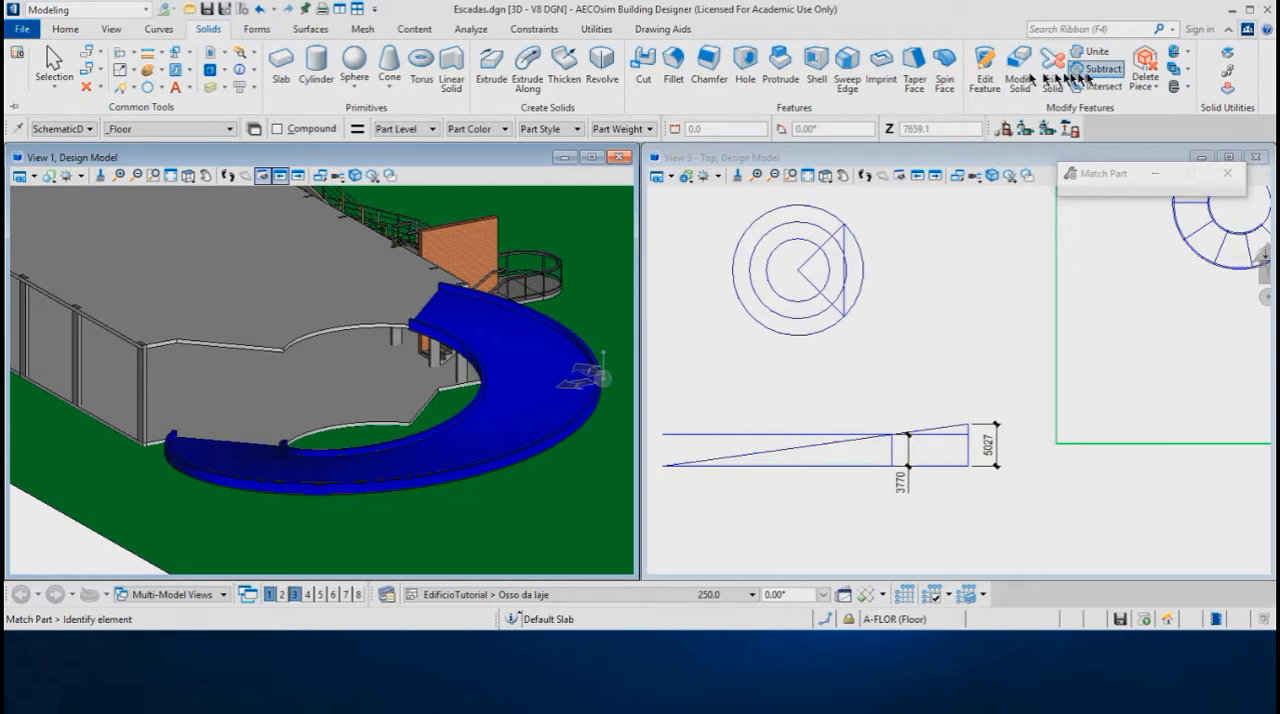
pyautogui.click(1230, 77)
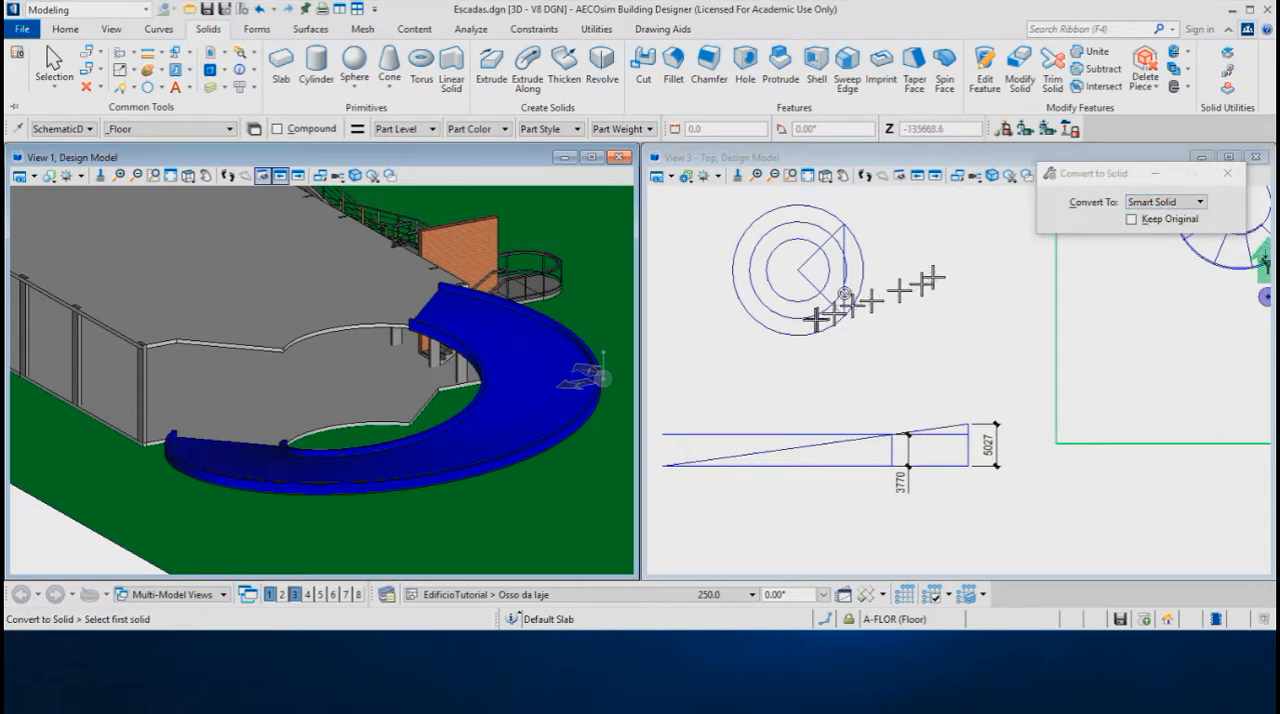
pyautogui.click(584, 418)
pyautogui.click(597, 451)
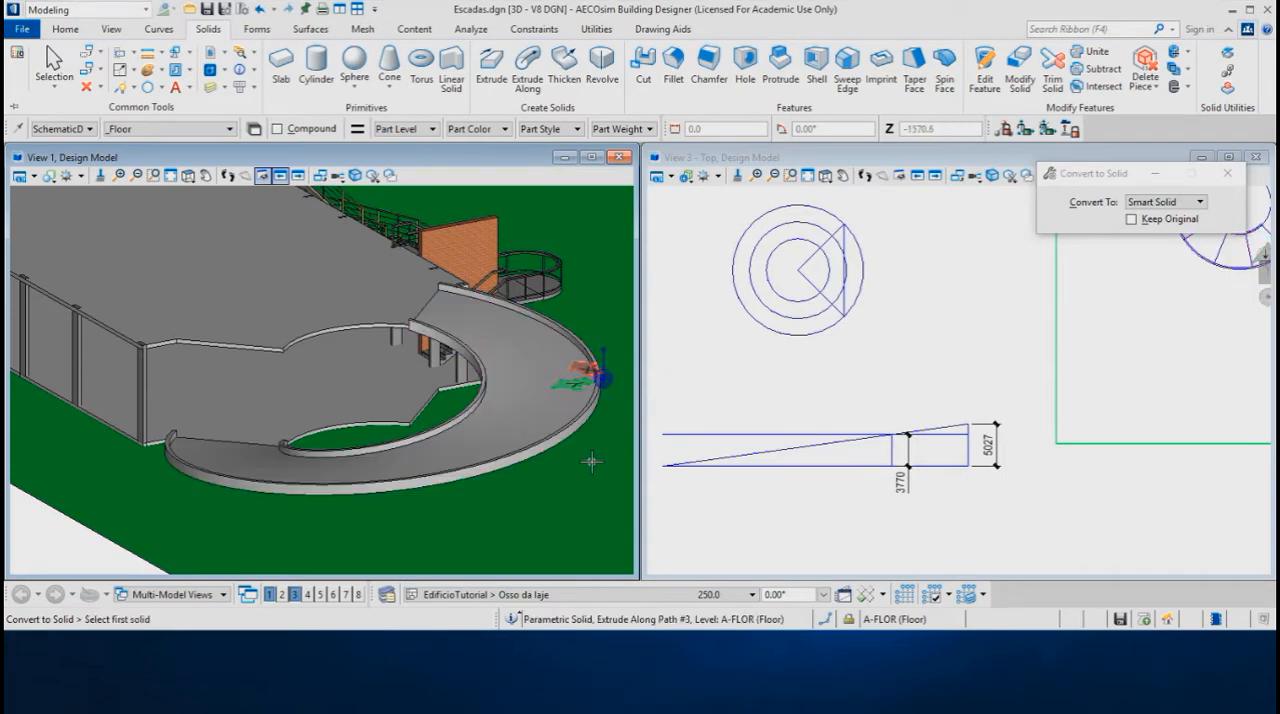
# Examine the ramp from several sides, including where it meets the upper slab
pyautogui.scroll(-1, 461, 486)
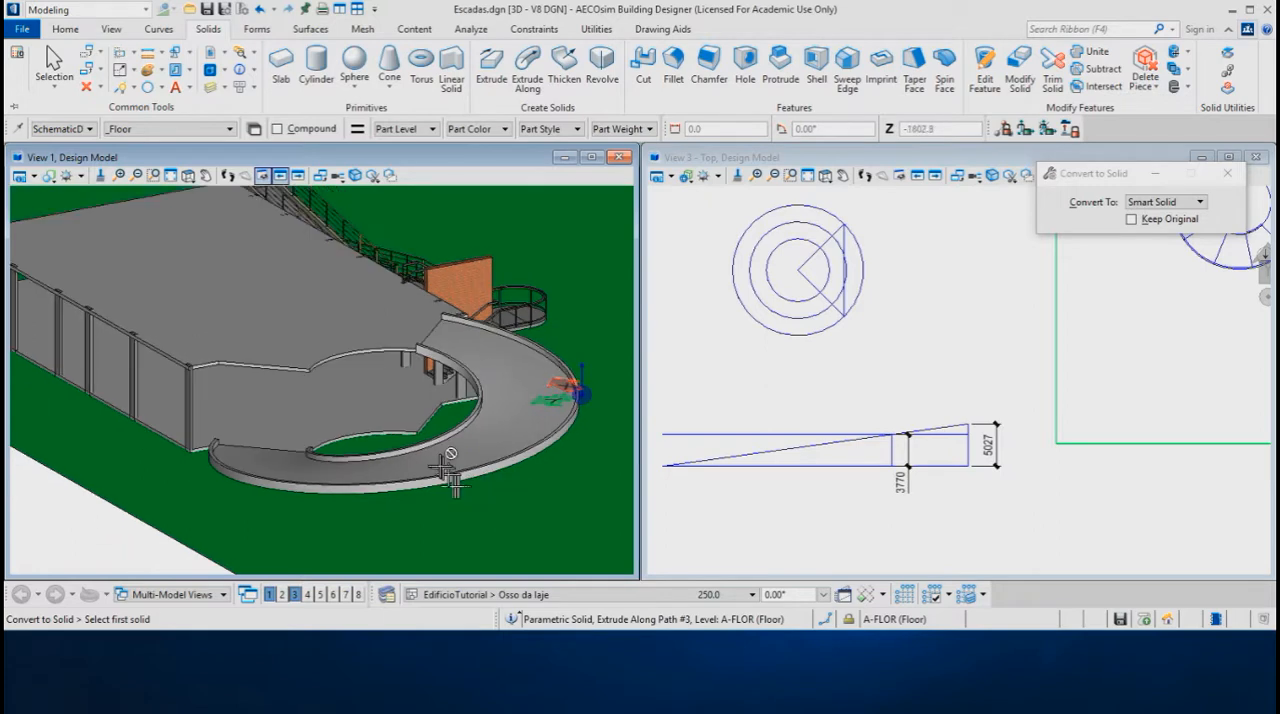
pyautogui.keyDown('shift'); pyautogui.moveTo(300, 432); pyautogui.dragTo(494, 442, button='middle'); pyautogui.keyUp('shift')
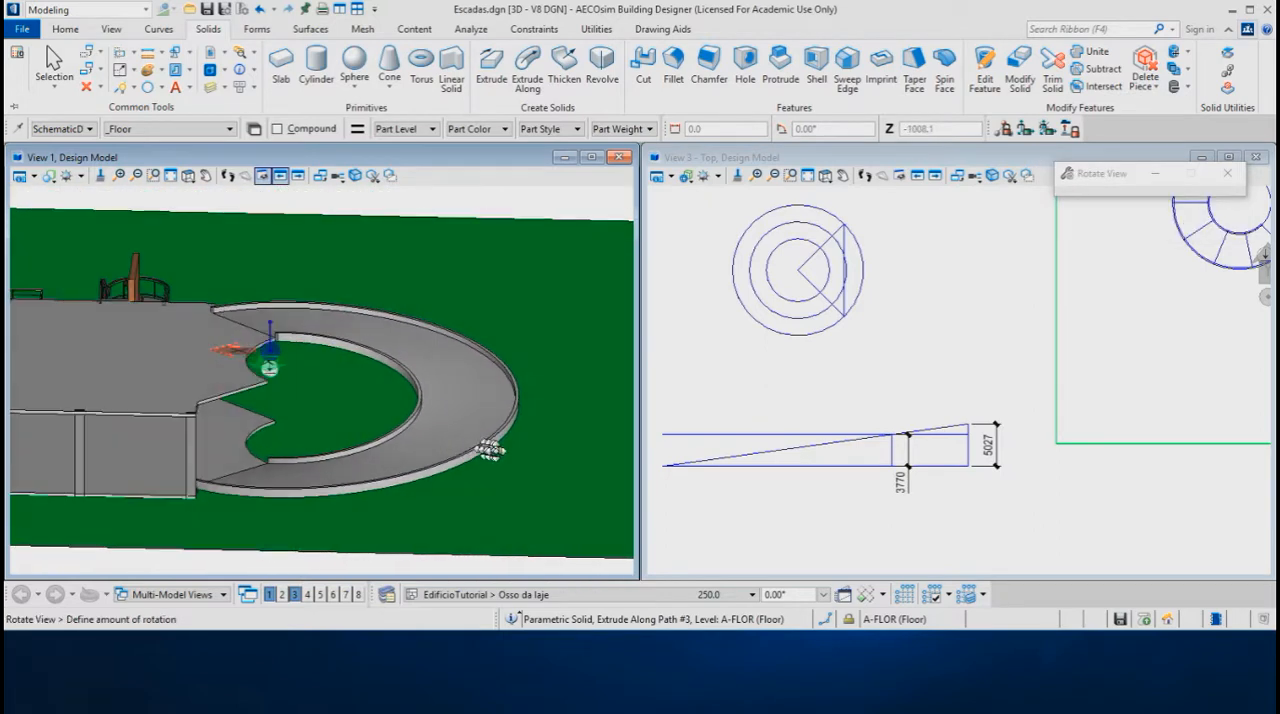
pyautogui.keyDown('shift'); pyautogui.moveTo(279, 406); pyautogui.dragTo(465, 398, button='middle'); pyautogui.keyUp('shift')
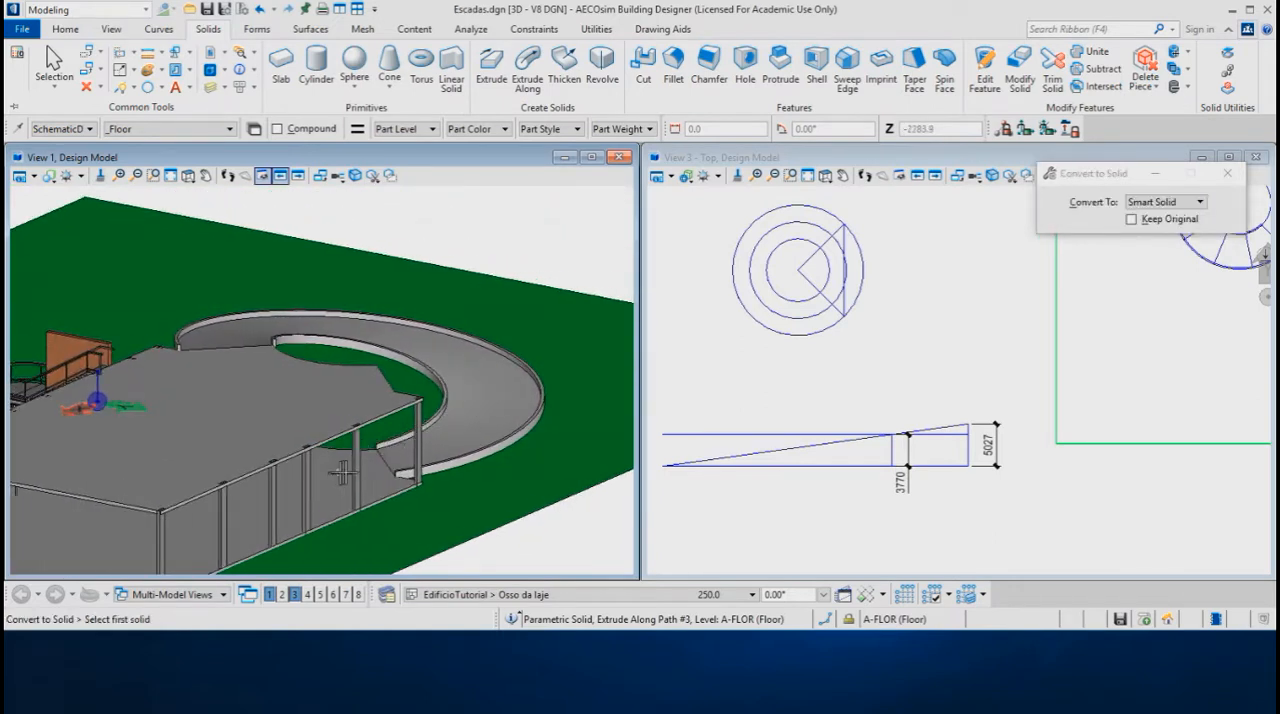
pyautogui.keyDown('shift'); pyautogui.moveTo(458, 434); pyautogui.dragTo(388, 398, button='middle'); pyautogui.keyUp('shift')
pyautogui.scroll(1, 432, 232)
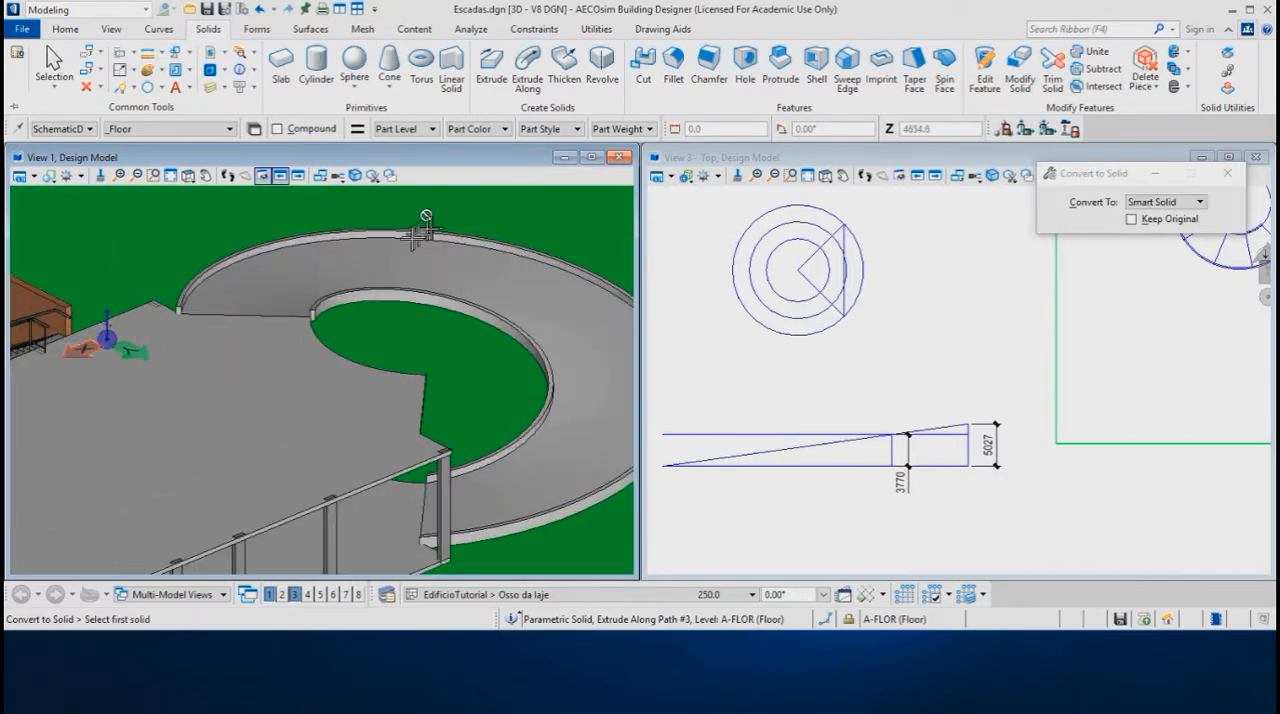
pyautogui.moveTo(407, 343); pyautogui.dragTo(314, 333, button='middle')
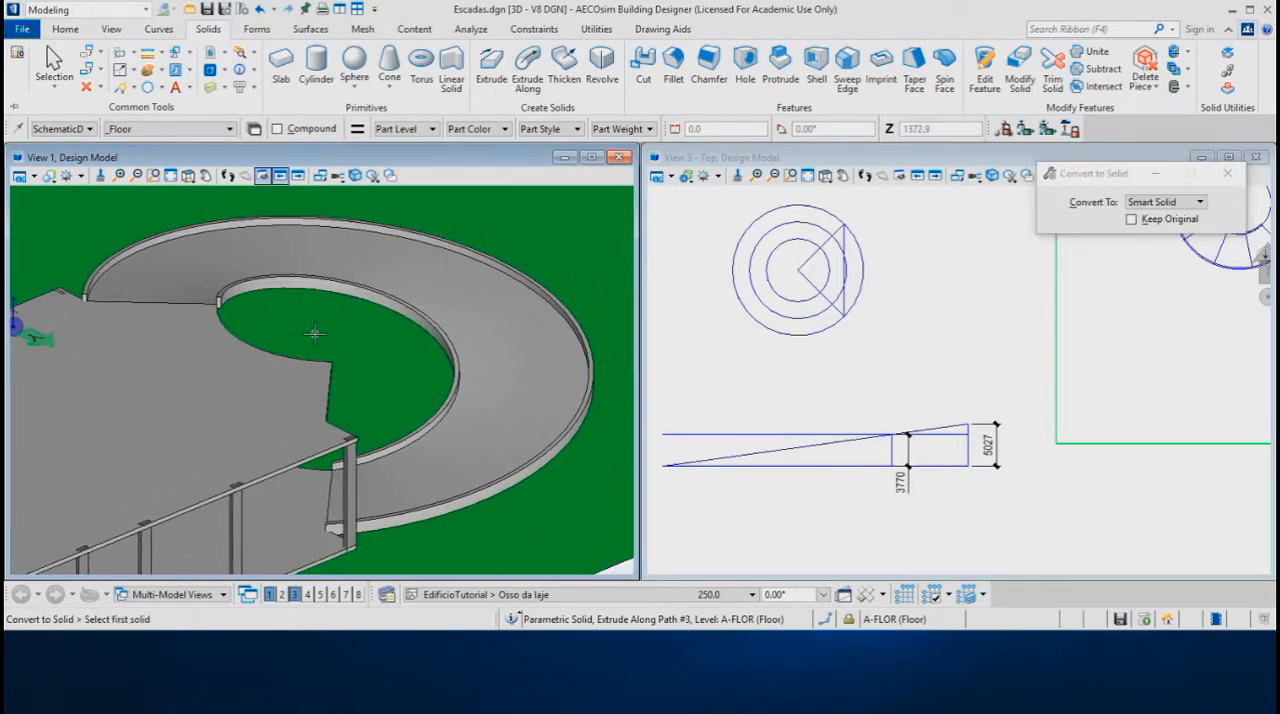
# Select the ramp solid and raise the top of its inner parapet vertically by about 700 mm using the edit handle
pyautogui.rightClick(340, 311)
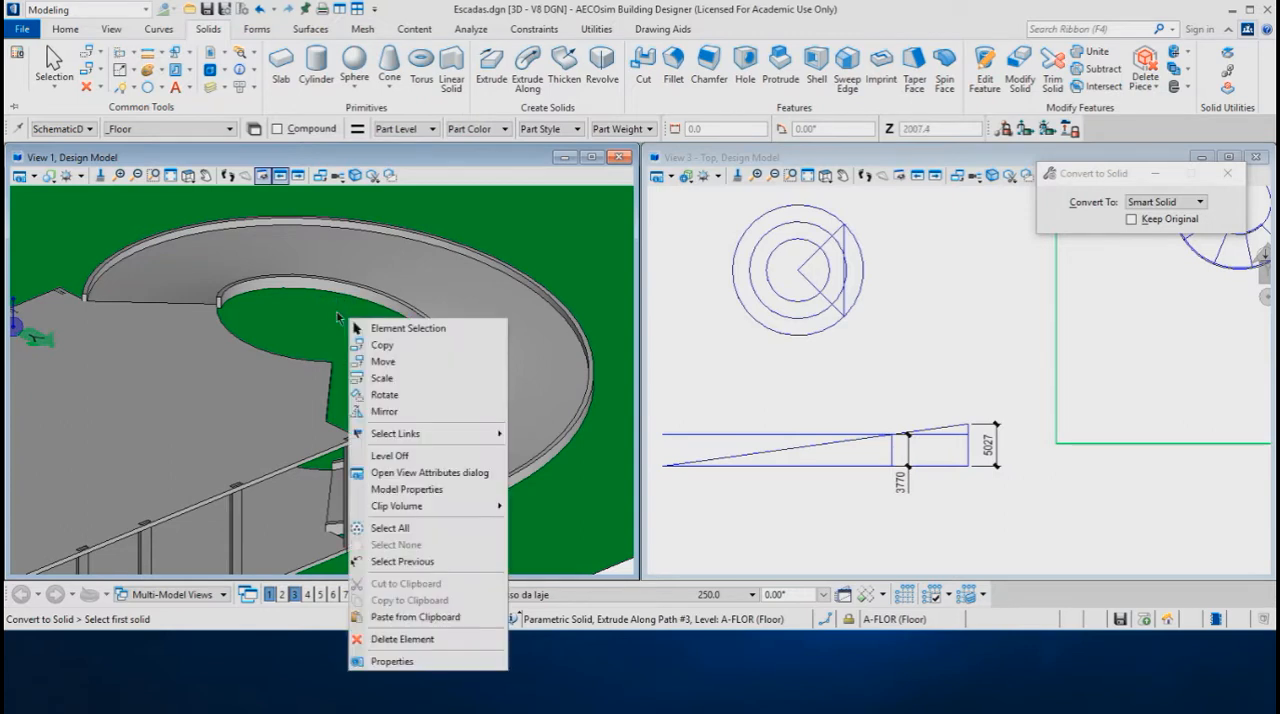
pyautogui.click(400, 330)
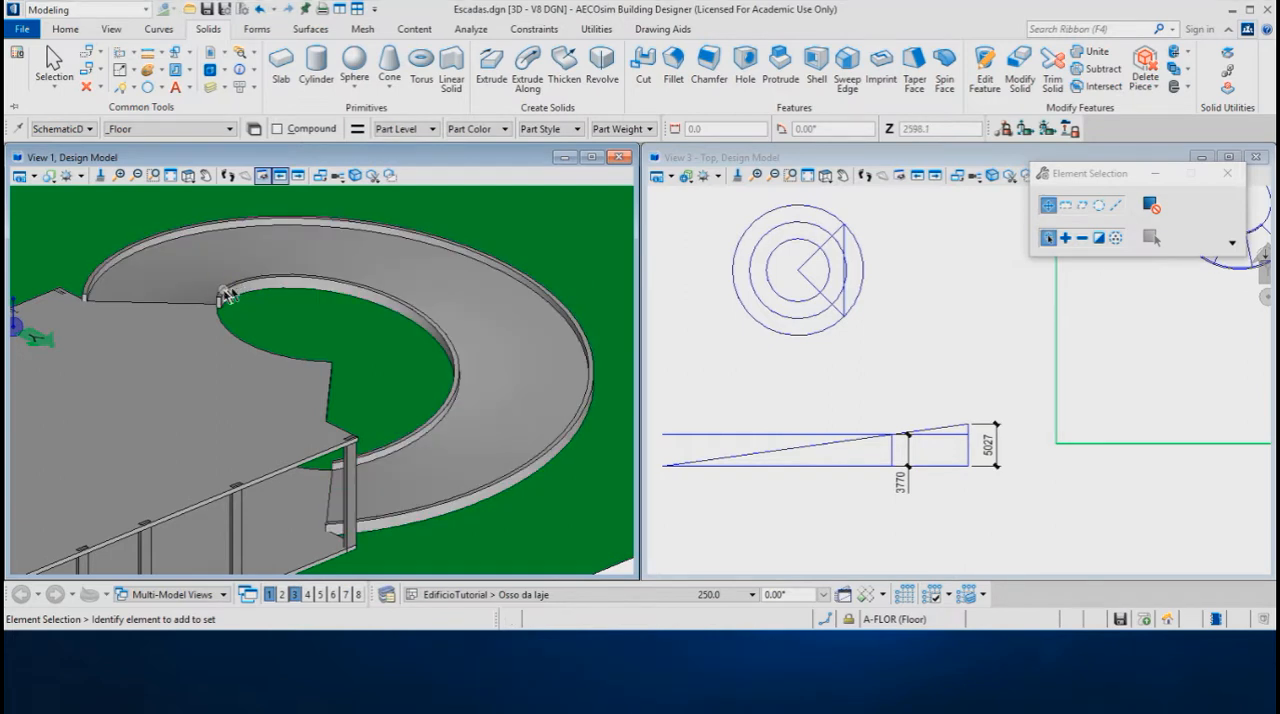
pyautogui.click(228, 294)
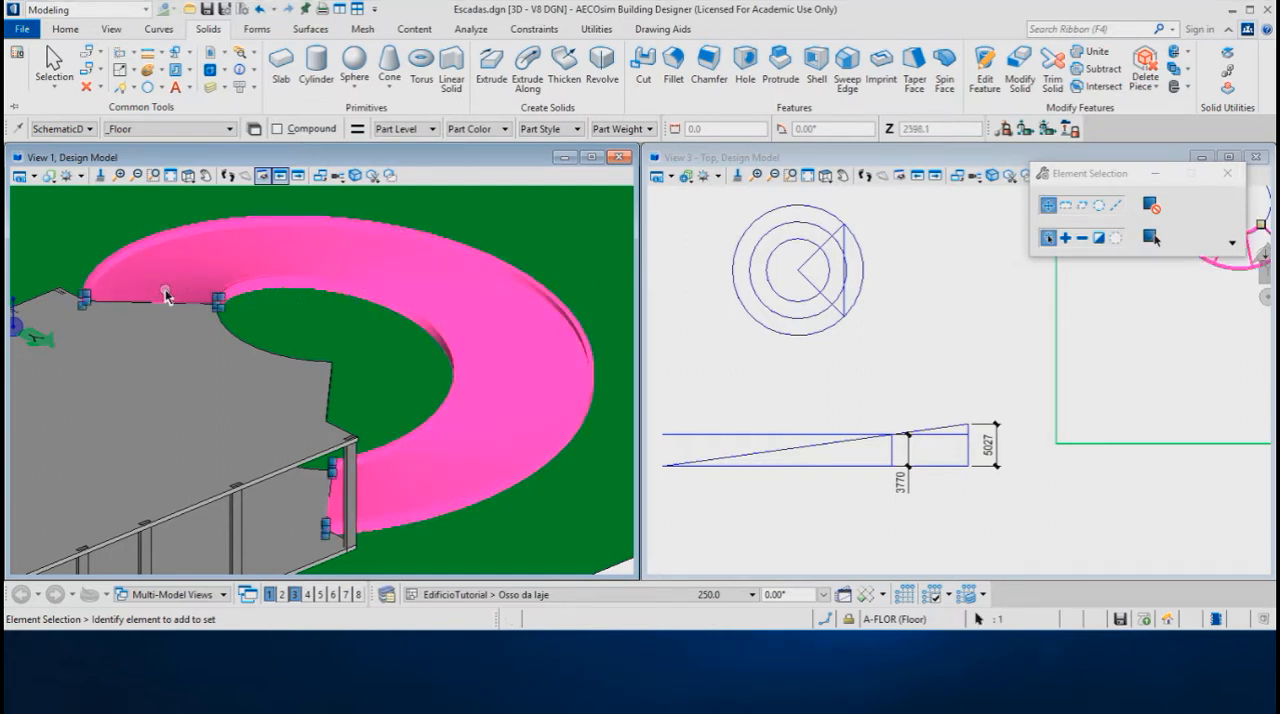
pyautogui.scroll(3, 165, 292)
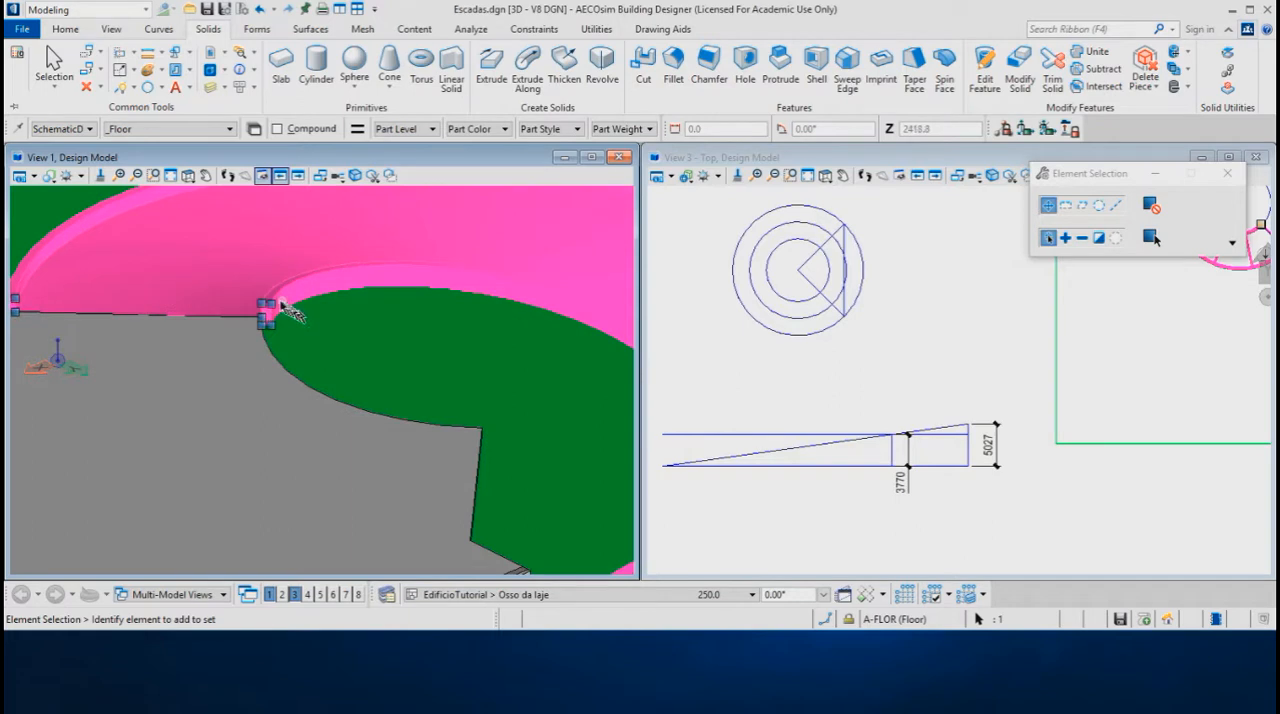
pyautogui.click(268, 300)
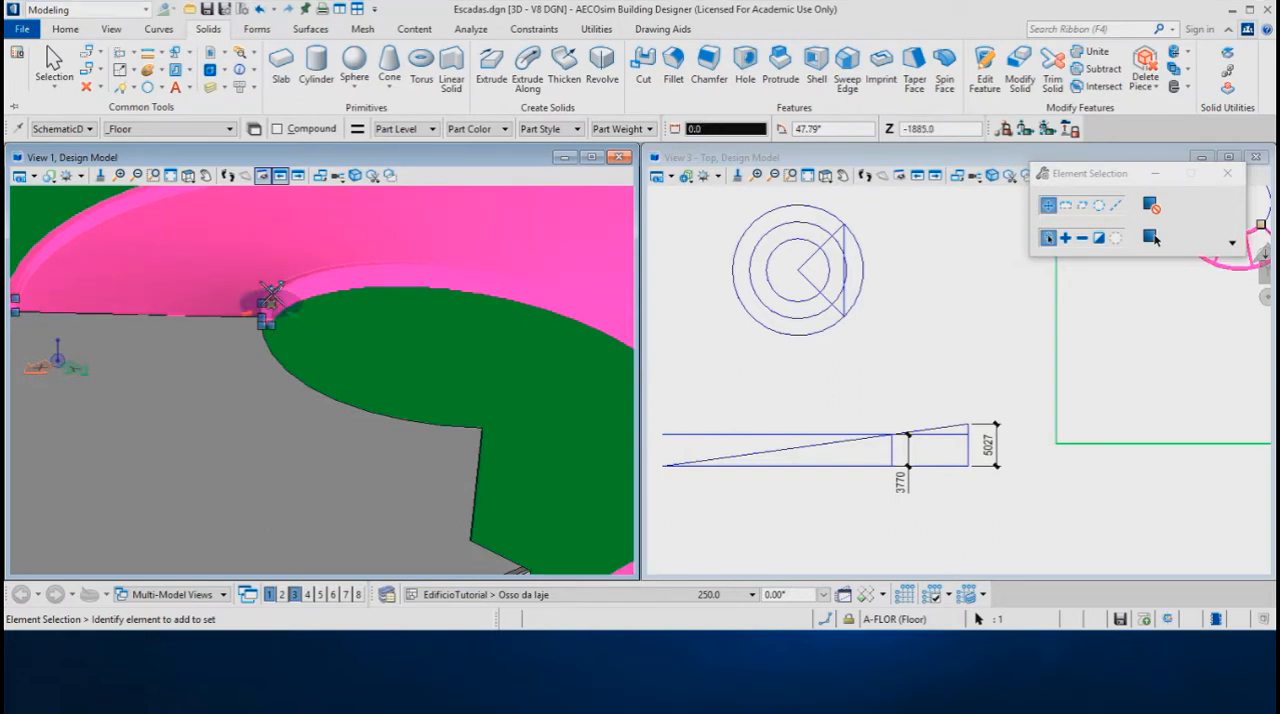
pyautogui.press('f')
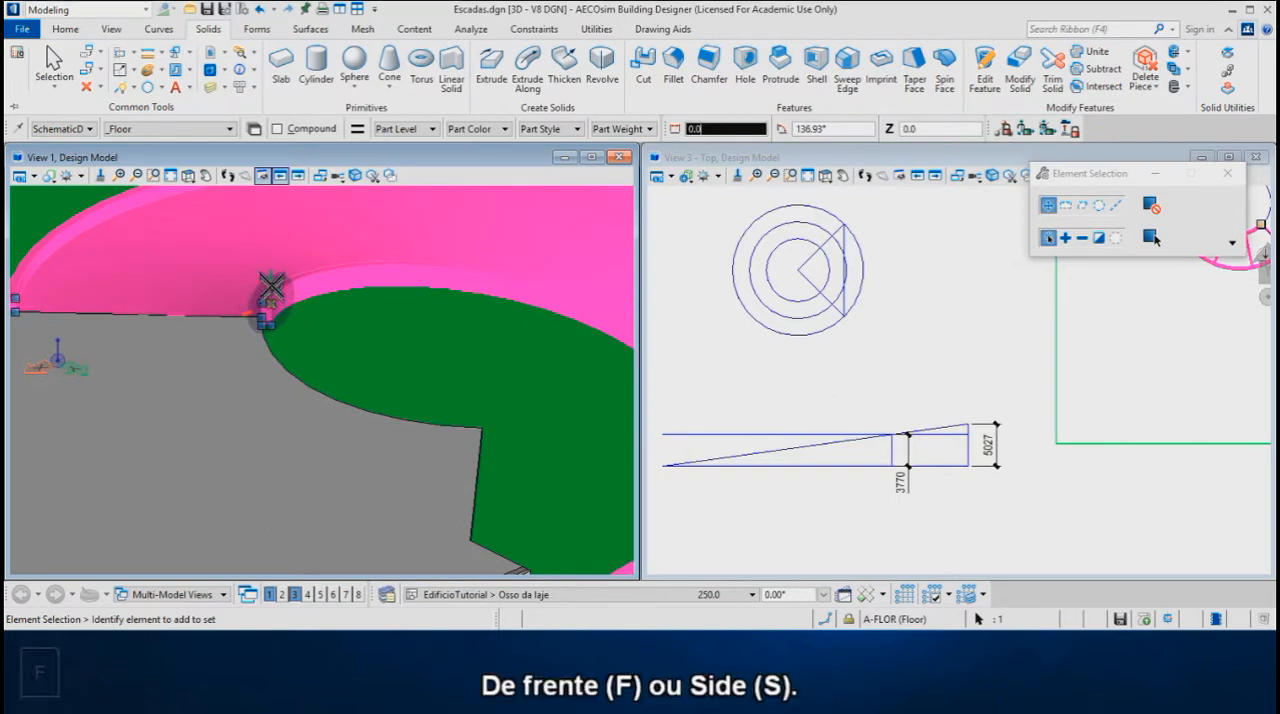
pyautogui.press('Return')
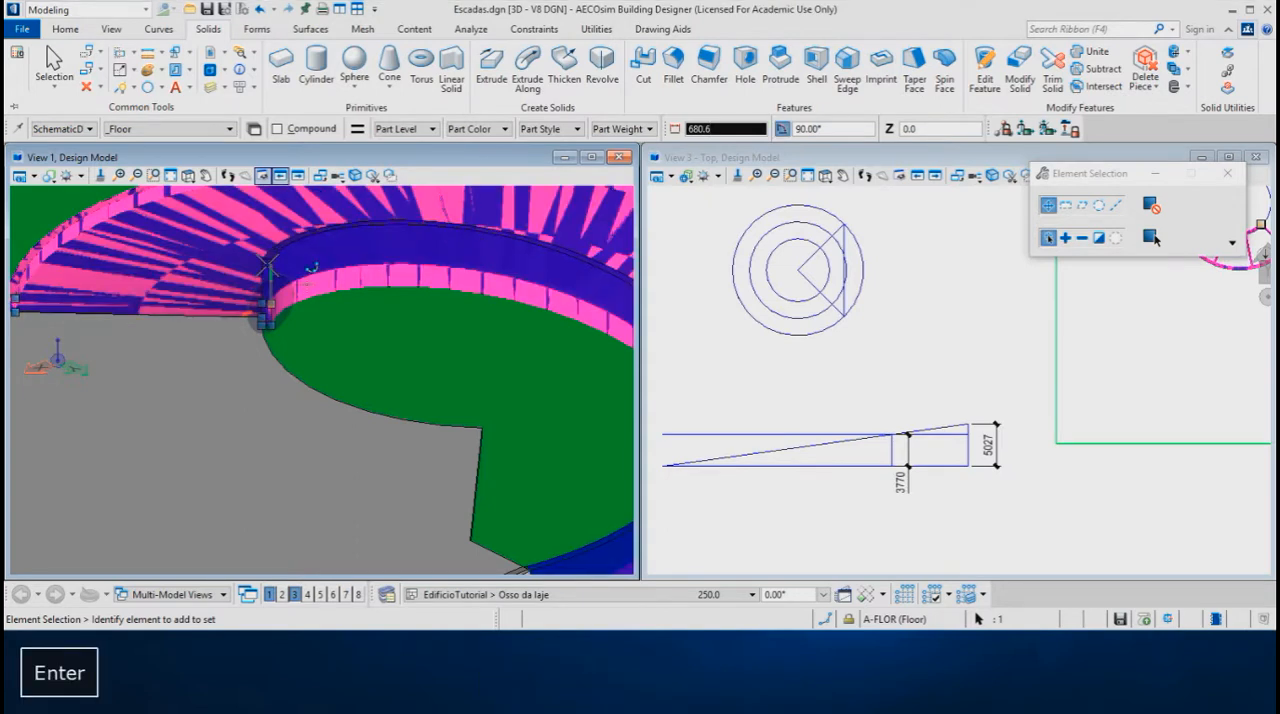
pyautogui.click(267, 265)
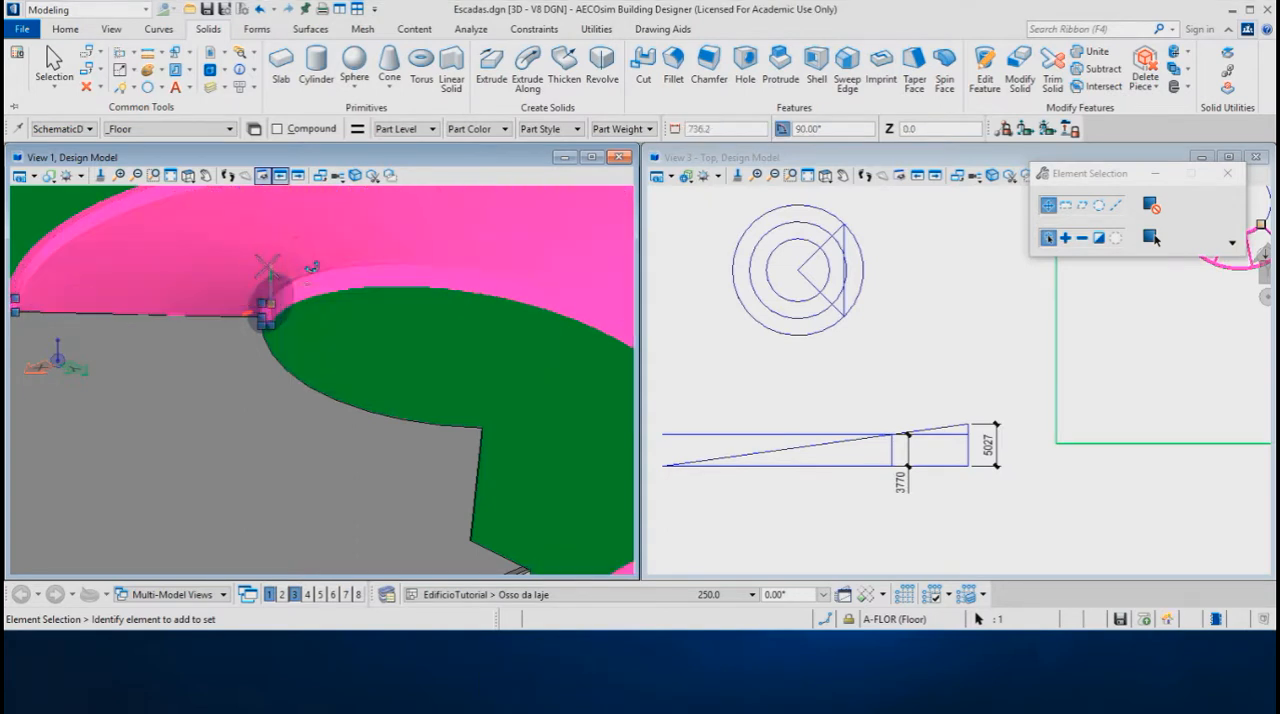
pyautogui.click(371, 351)
pyautogui.scroll(-1, 337, 355)
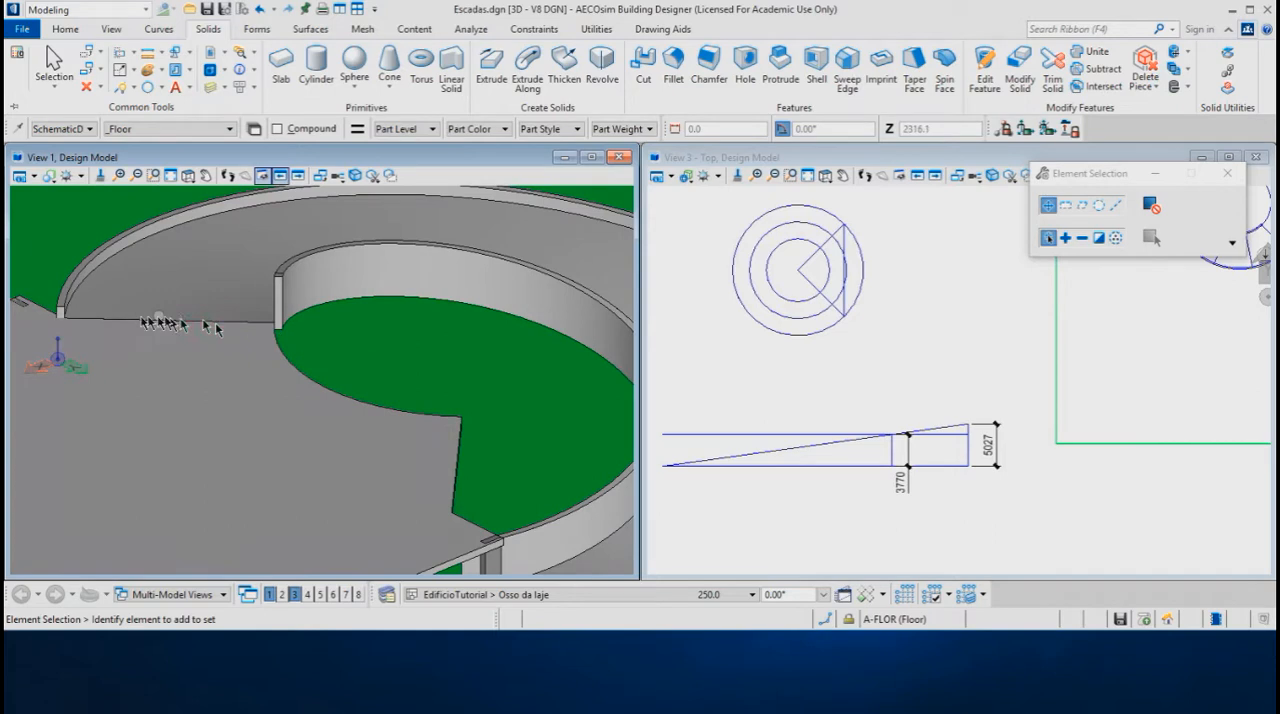
# Raise the top of the ramp's outer parapet vertically to match the height of the inner parapet
pyautogui.click(63, 310)
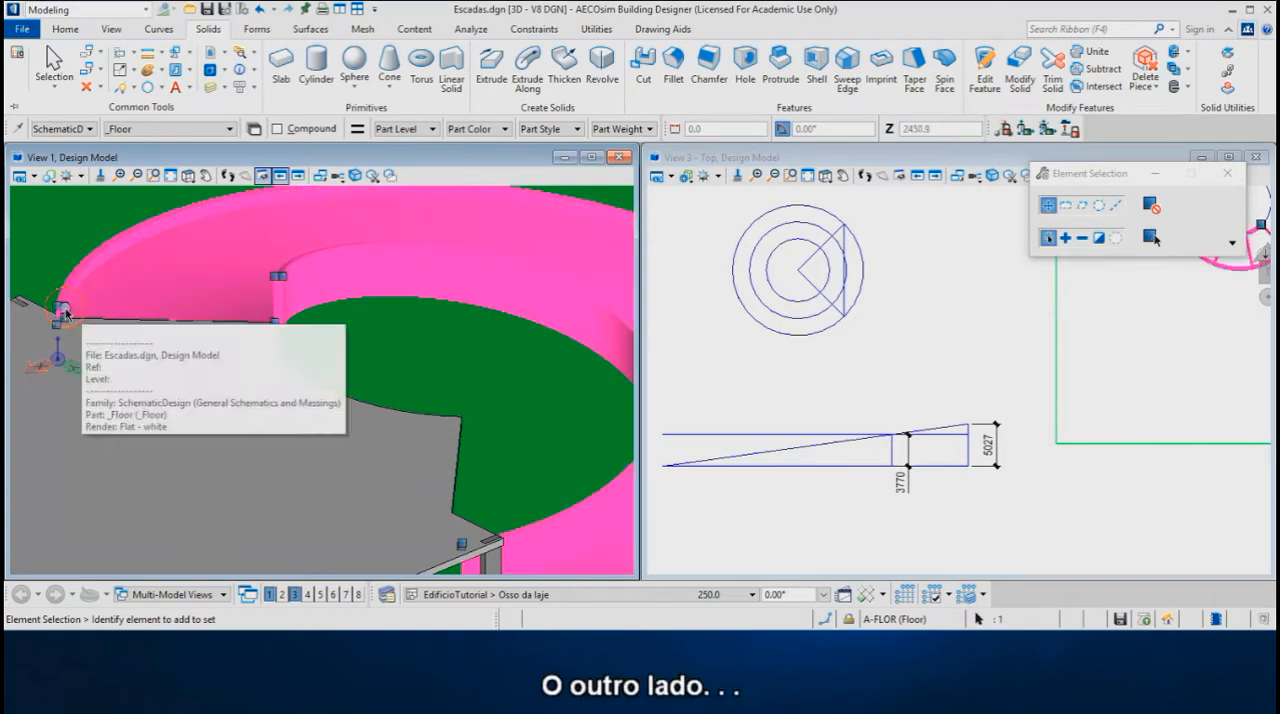
pyautogui.click(57, 305)
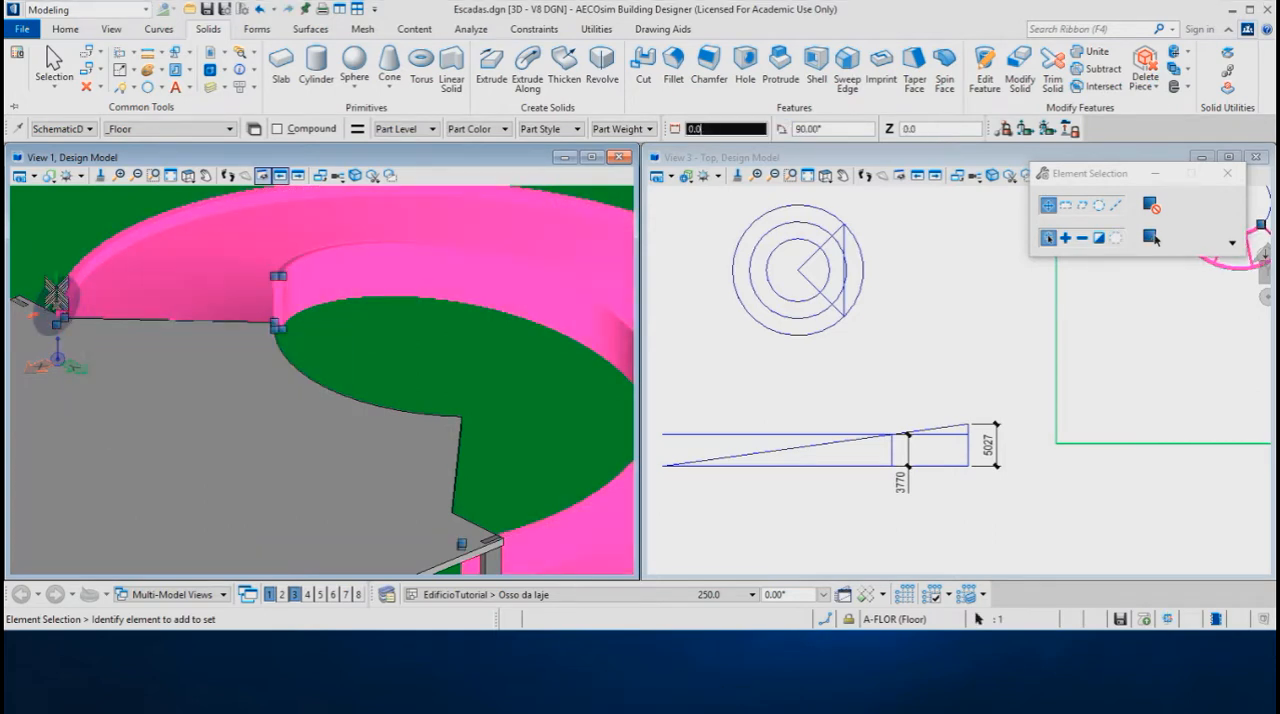
pyautogui.press('Return')
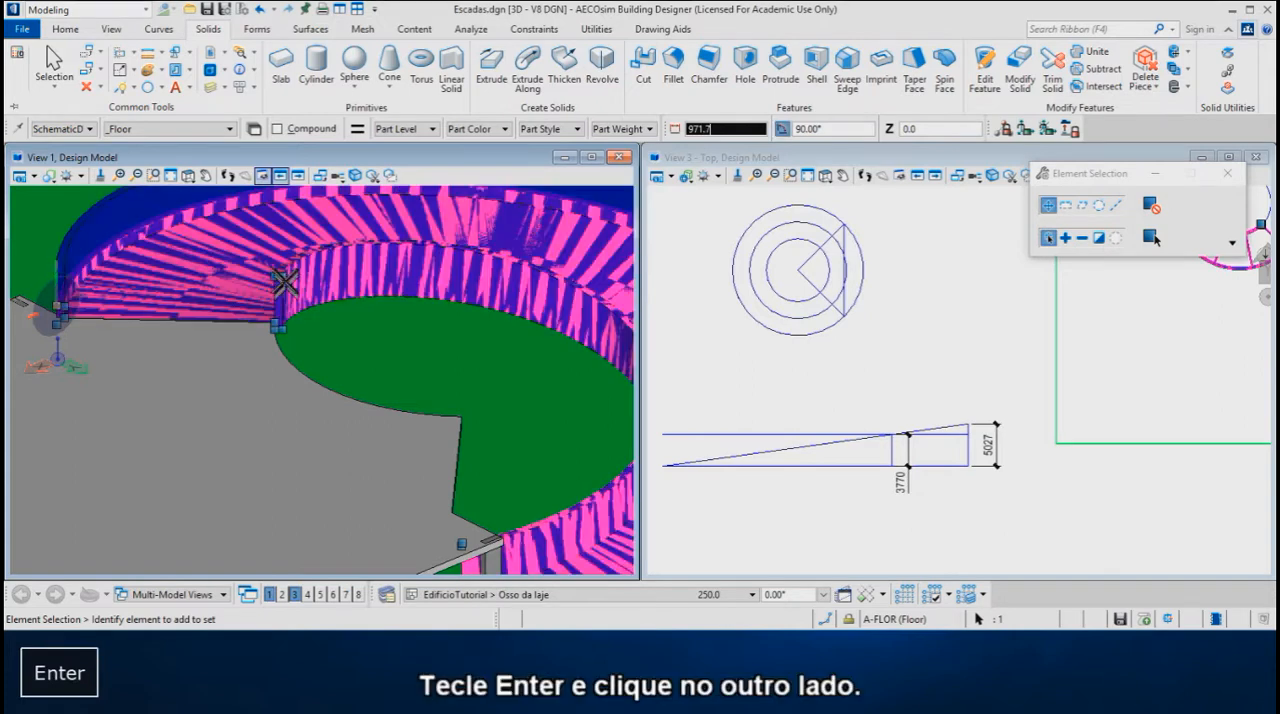
pyautogui.click(279, 276)
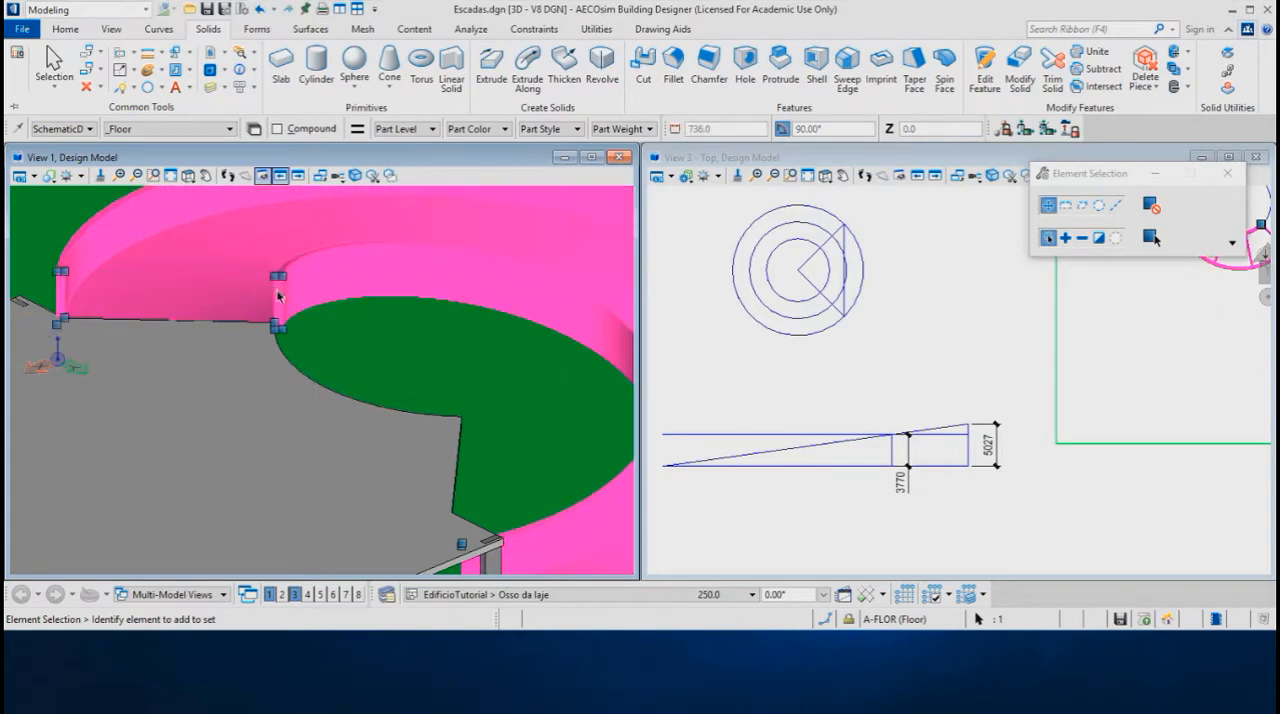
pyautogui.scroll(-5, 366, 363)
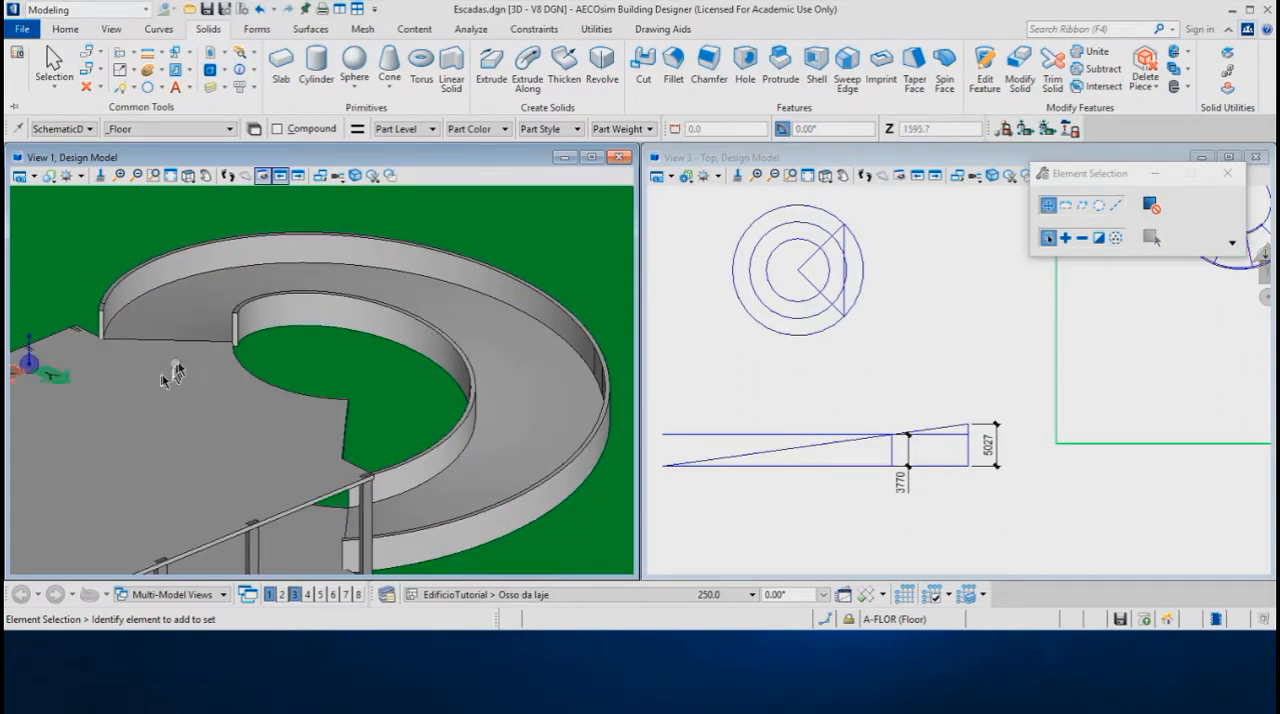
# Make one copy of the ramp 3770 mm straight above the original to form the next level
pyautogui.keyDown('shift'); pyautogui.moveTo(232, 362); pyautogui.dragTo(515, 355, button='middle'); pyautogui.keyUp('shift')
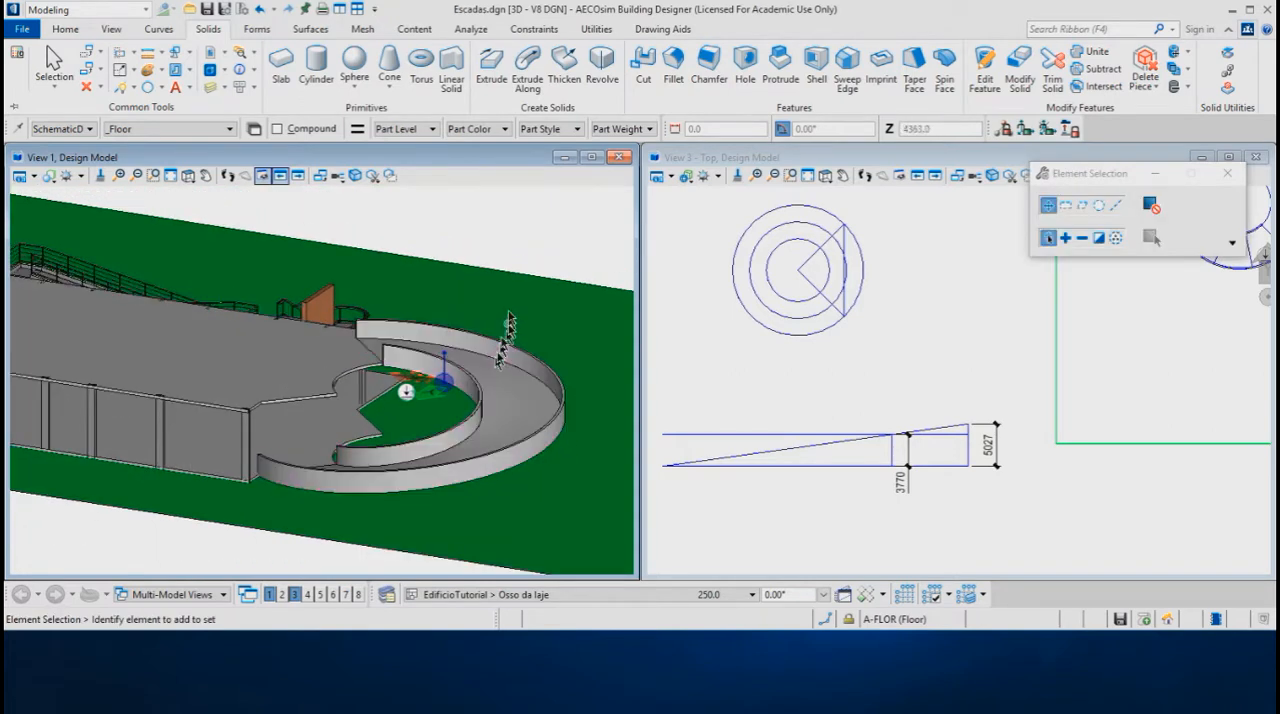
pyautogui.rightClick(535, 243)
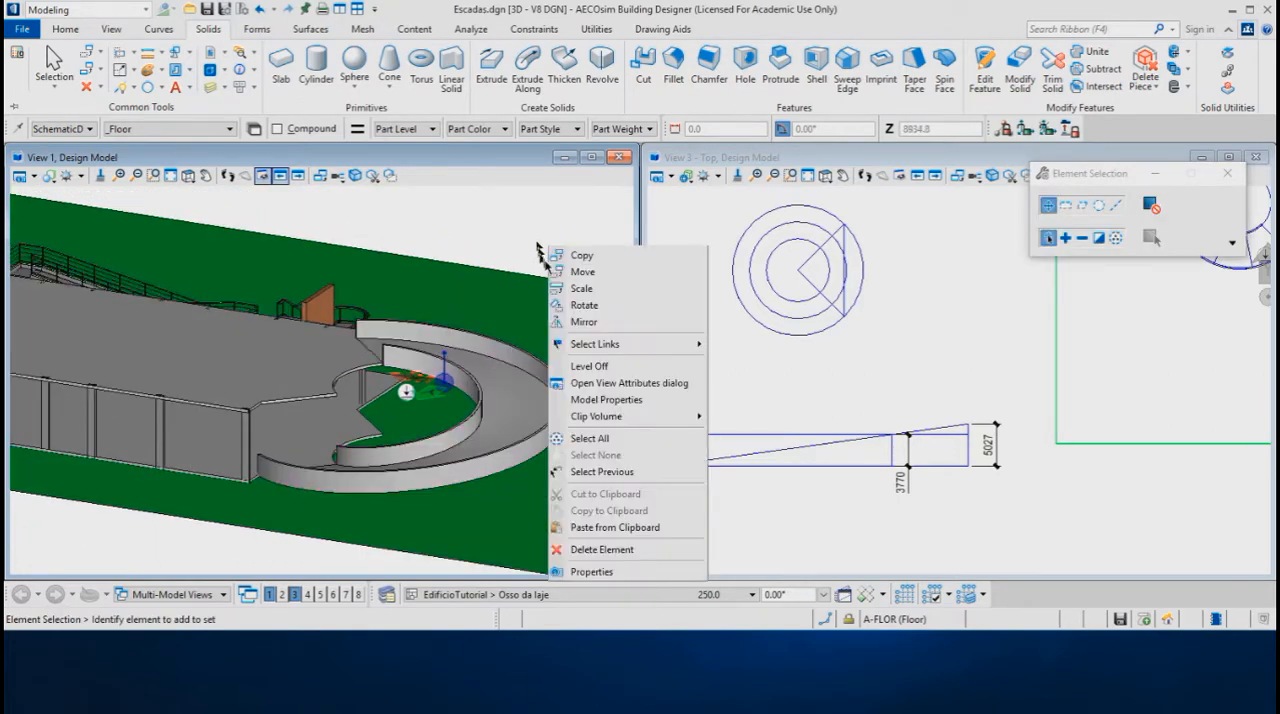
pyautogui.click(587, 258)
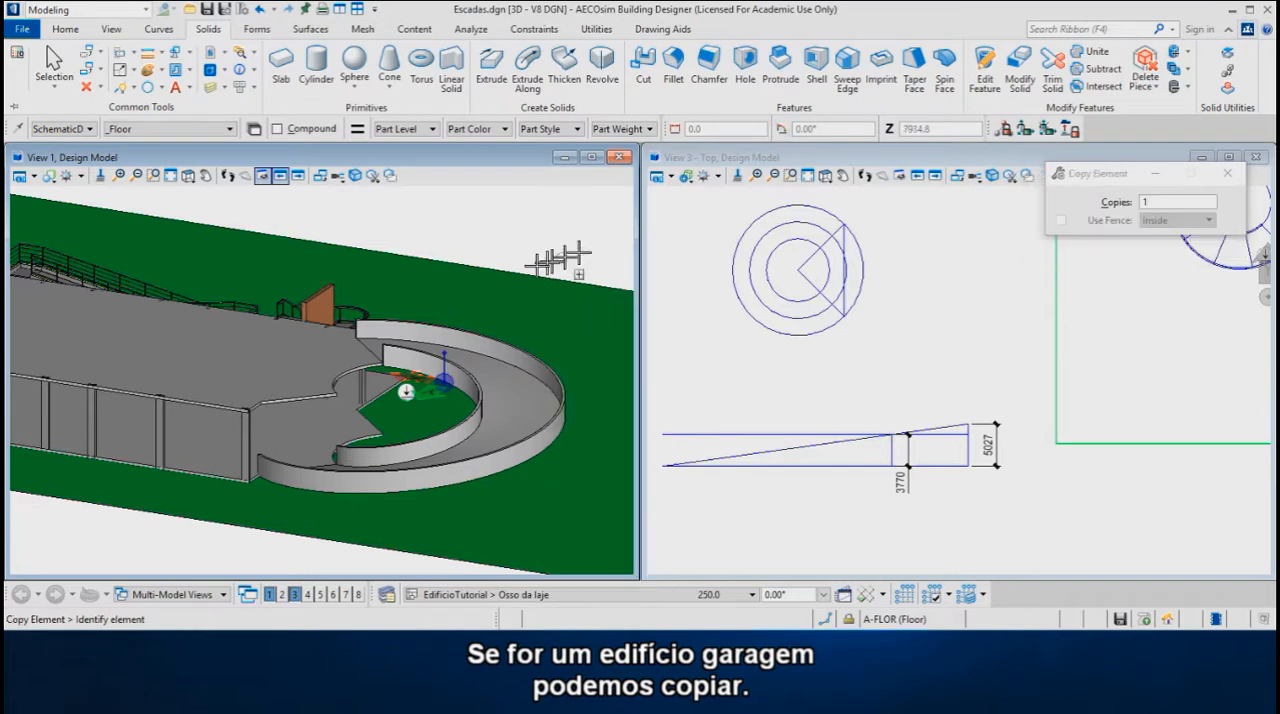
pyautogui.click(449, 337)
pyautogui.press('f')
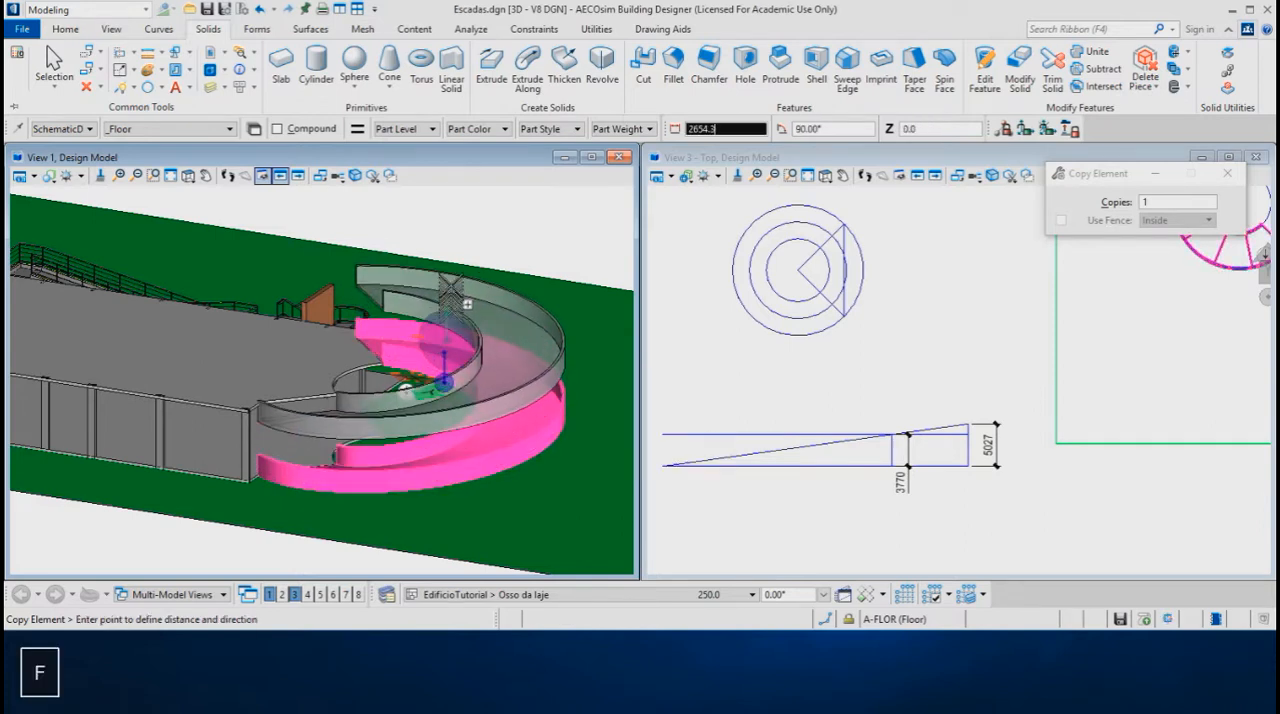
pyautogui.press('Return')
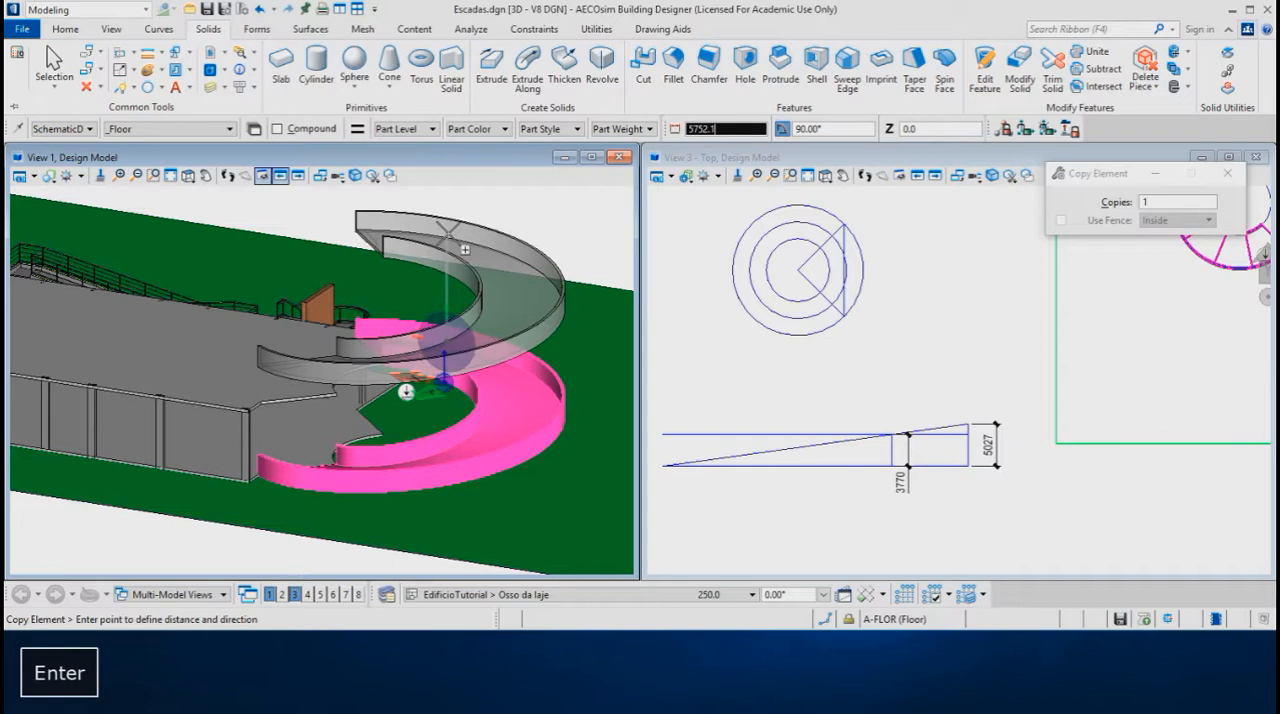
pyautogui.write('3770')
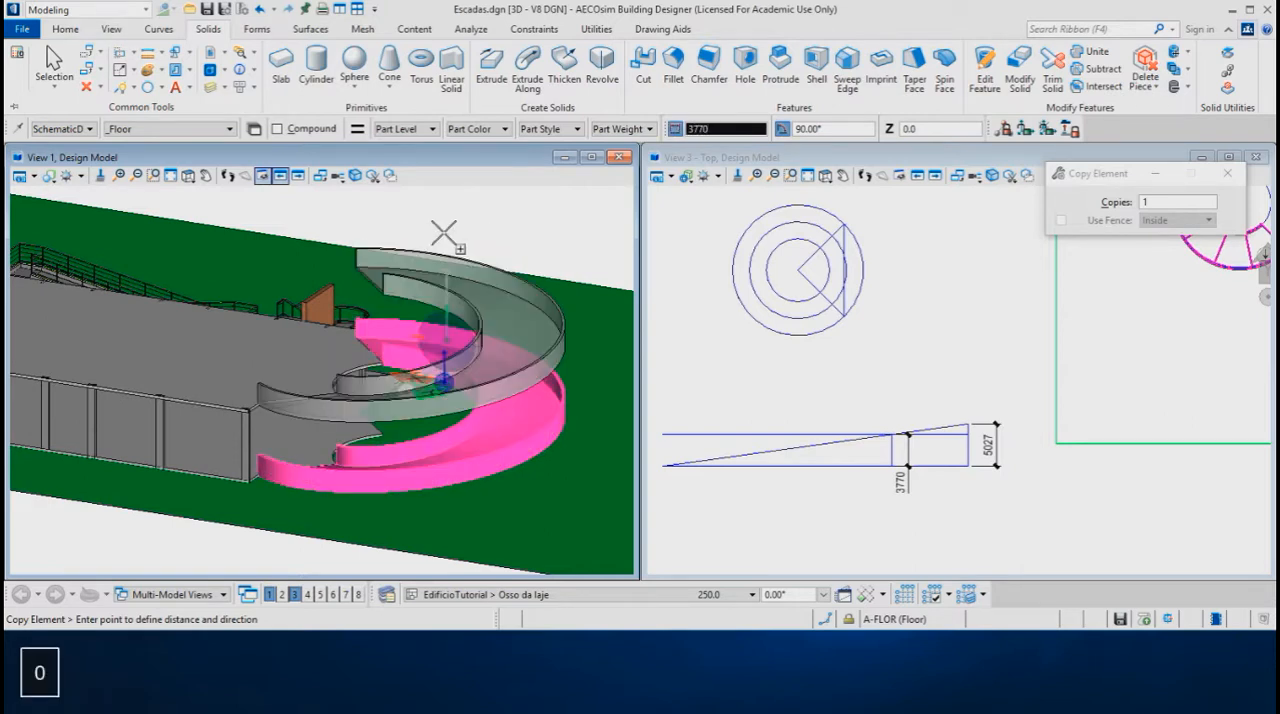
pyautogui.click(444, 233)
pyautogui.rightClick(432, 324)
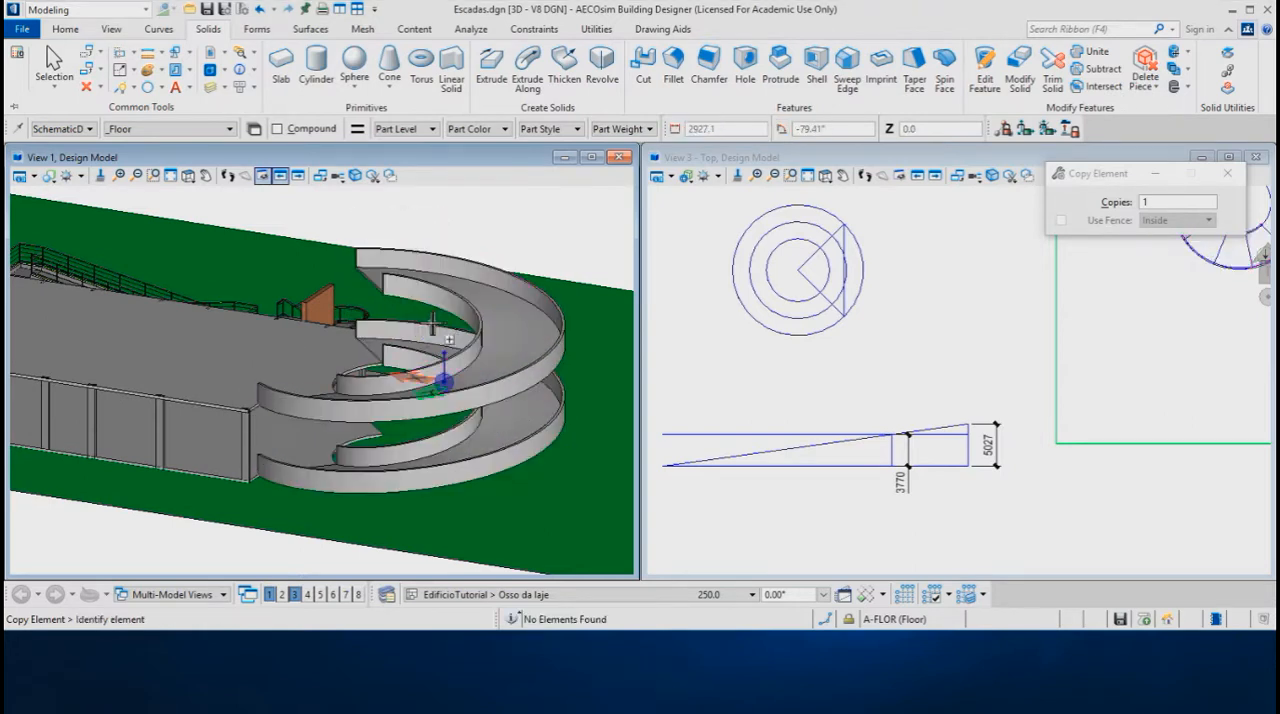
# Examine the stacked ramps in perspective and in the top, front and left views, checking how they align with each other and the slab
pyautogui.keyDown('shift'); pyautogui.moveTo(420, 330); pyautogui.dragTo(362, 437, button='middle'); pyautogui.keyUp('shift')
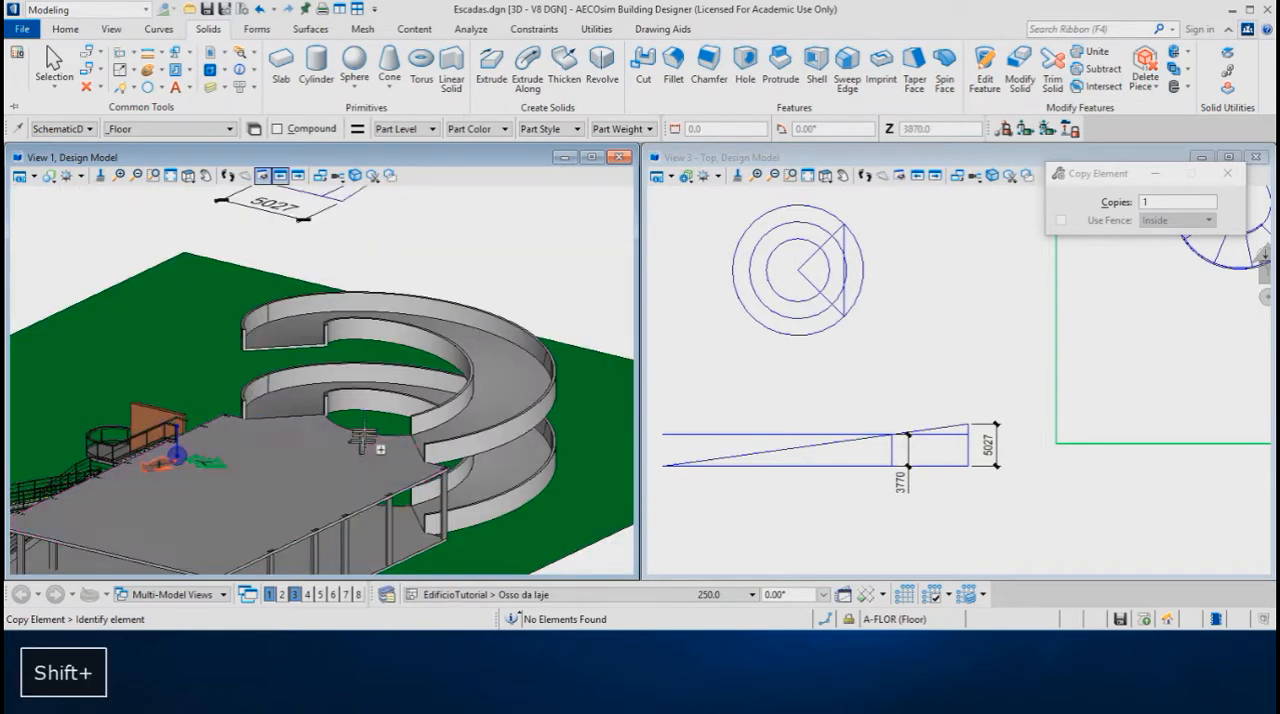
pyautogui.keyDown('ctrl'); pyautogui.keyDown('shift'); pyautogui.rightClick(369, 428); pyautogui.keyUp('shift'); pyautogui.keyUp('ctrl')
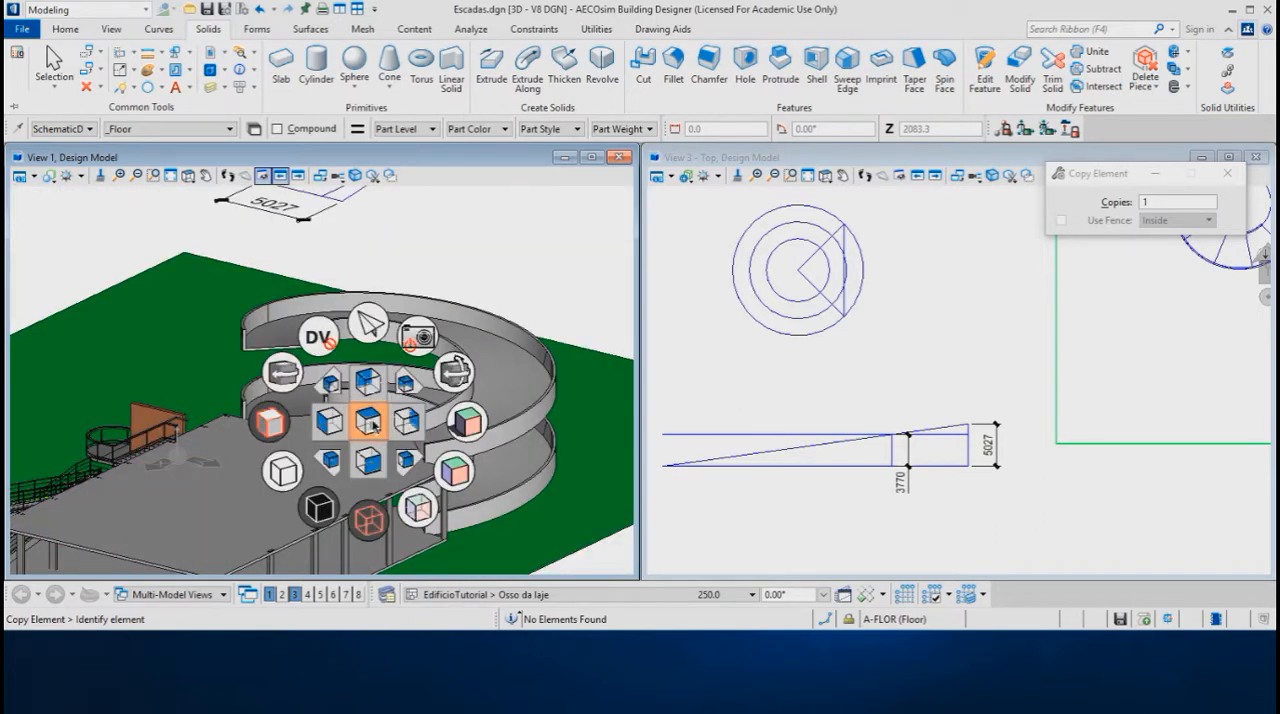
pyautogui.click(369, 424)
pyautogui.scroll(-3, 429, 405)
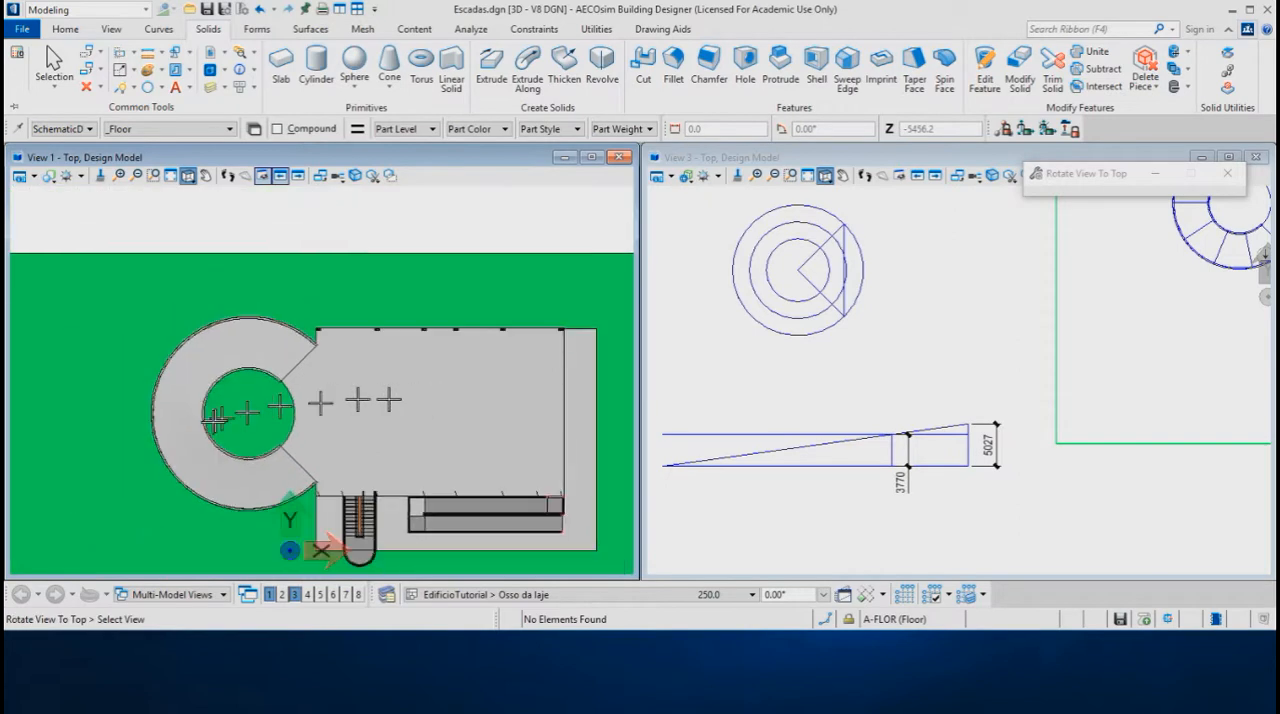
pyautogui.scroll(2, 165, 436)
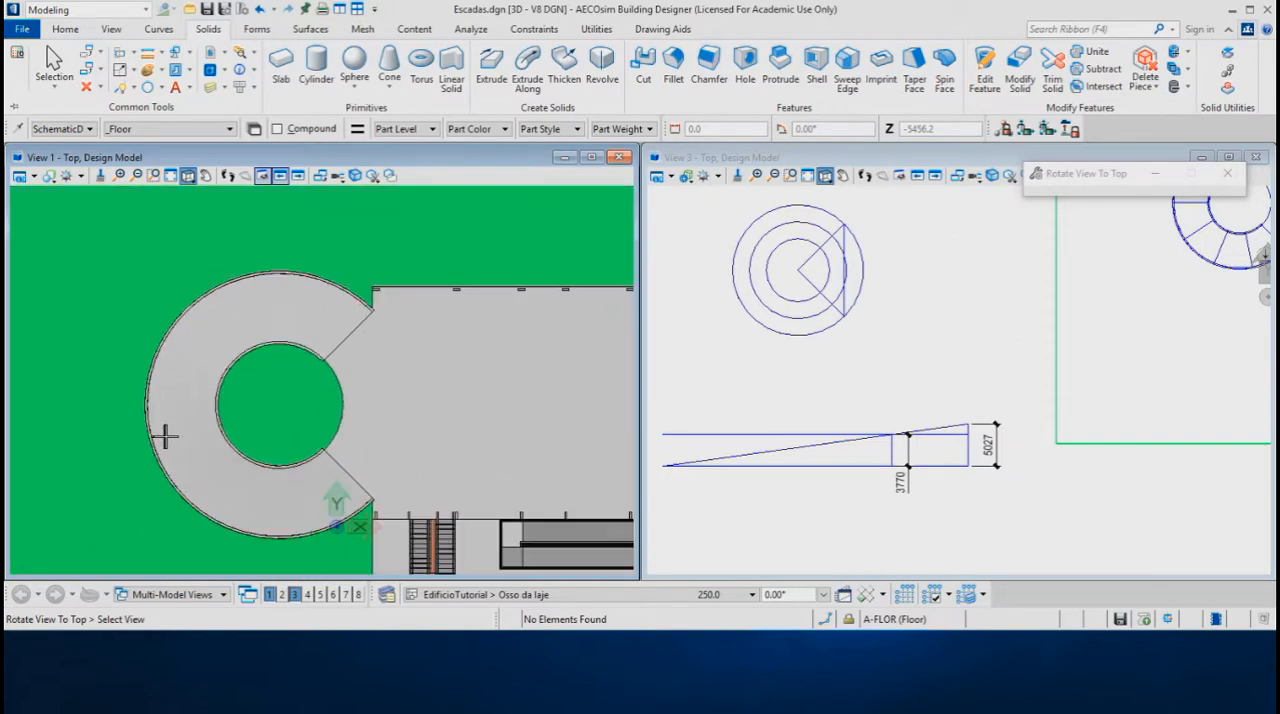
pyautogui.keyDown('ctrl'); pyautogui.keyDown('shift'); pyautogui.rightClick(441, 396); pyautogui.keyUp('shift'); pyautogui.keyUp('ctrl')
pyautogui.click(446, 430)
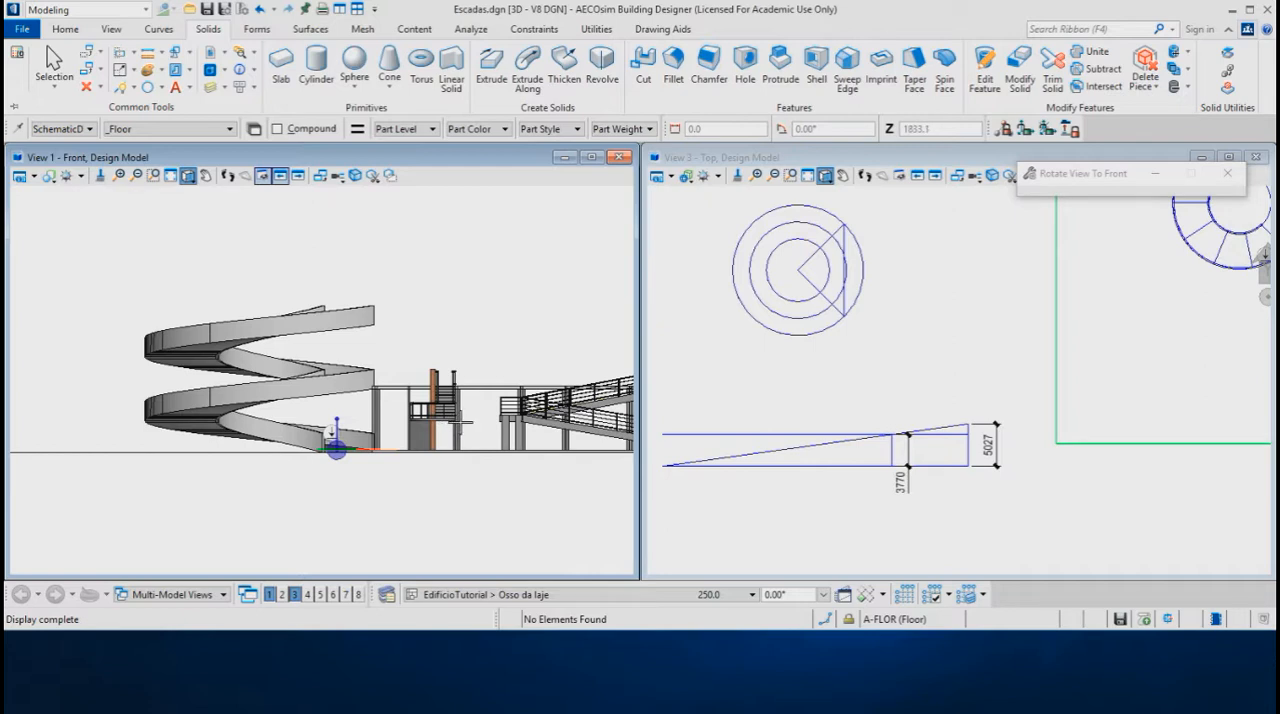
pyautogui.keyDown('ctrl'); pyautogui.keyDown('shift'); pyautogui.rightClick(459, 403); pyautogui.keyUp('shift'); pyautogui.keyUp('ctrl')
pyautogui.click(423, 401)
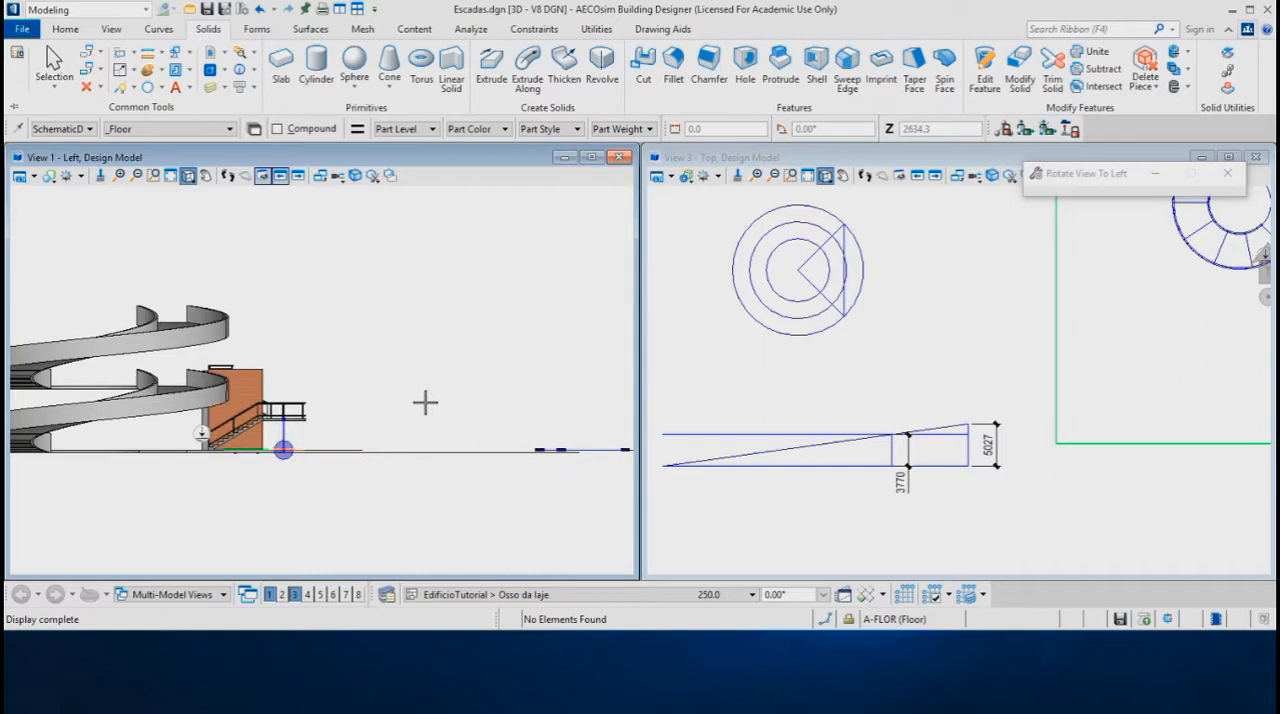
pyautogui.moveTo(368, 376); pyautogui.dragTo(474, 375, button='middle')
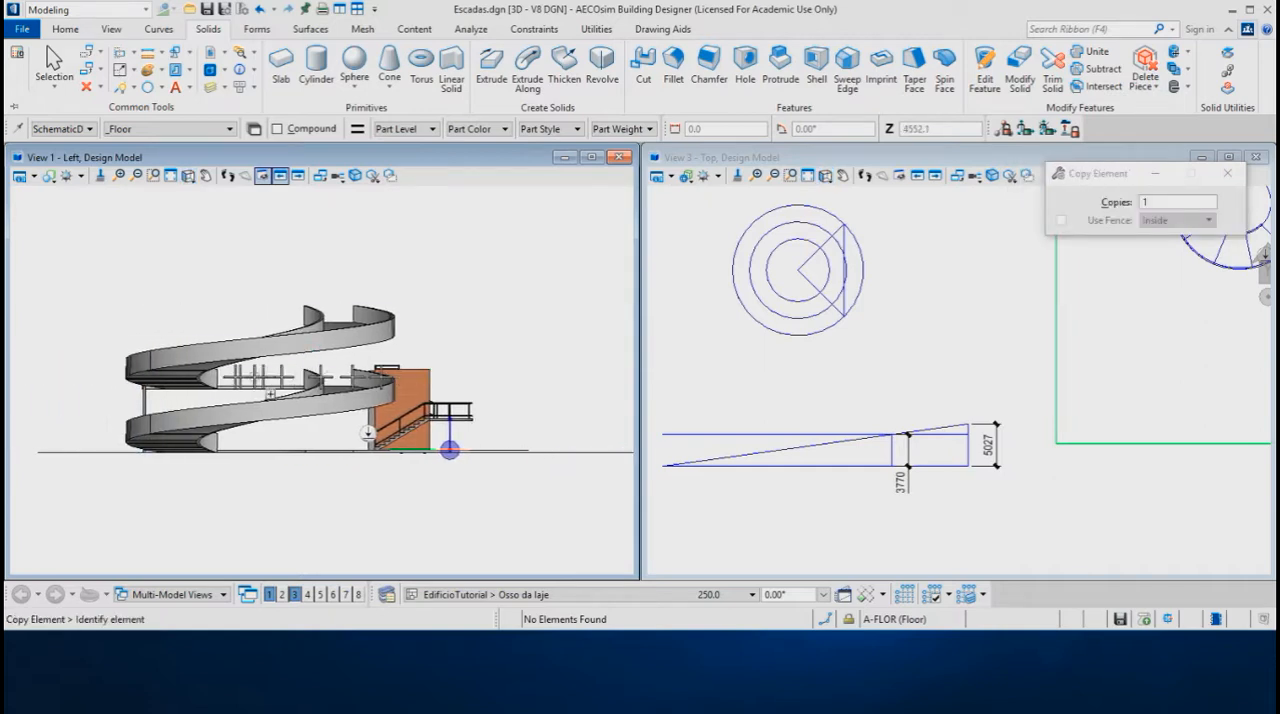
pyautogui.scroll(2, 133, 380)
pyautogui.scroll(2, 133, 380)
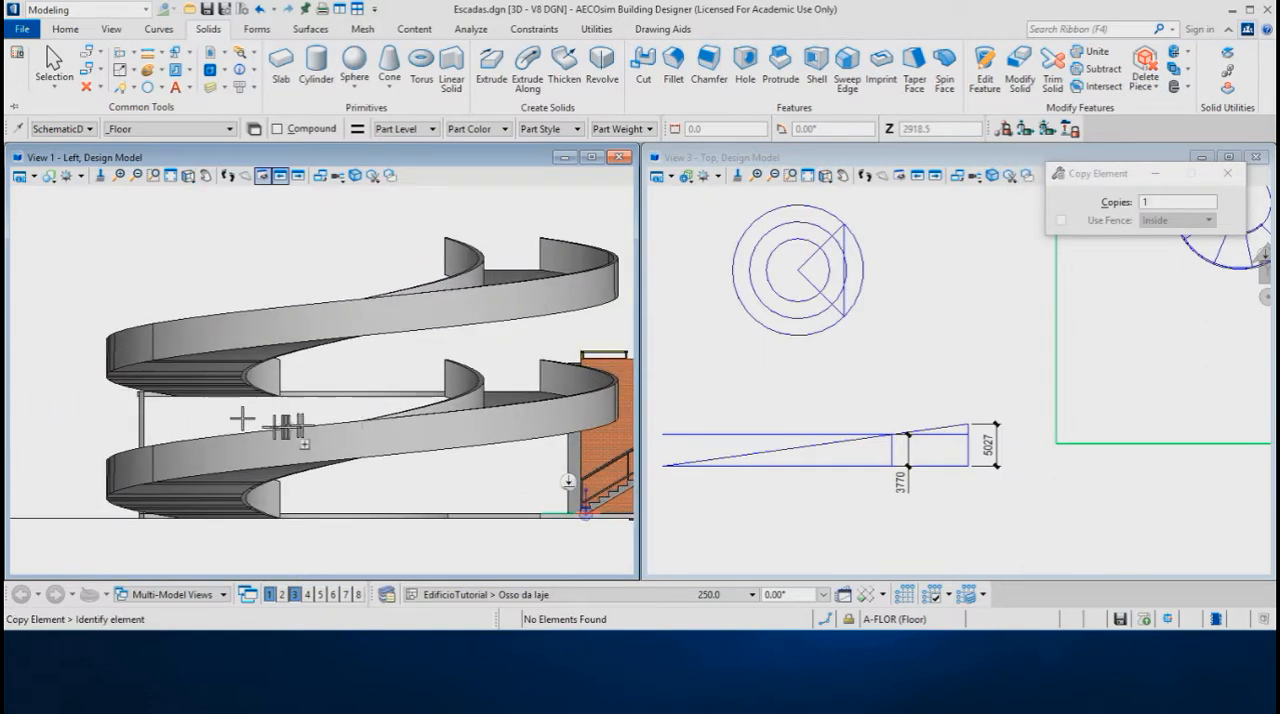